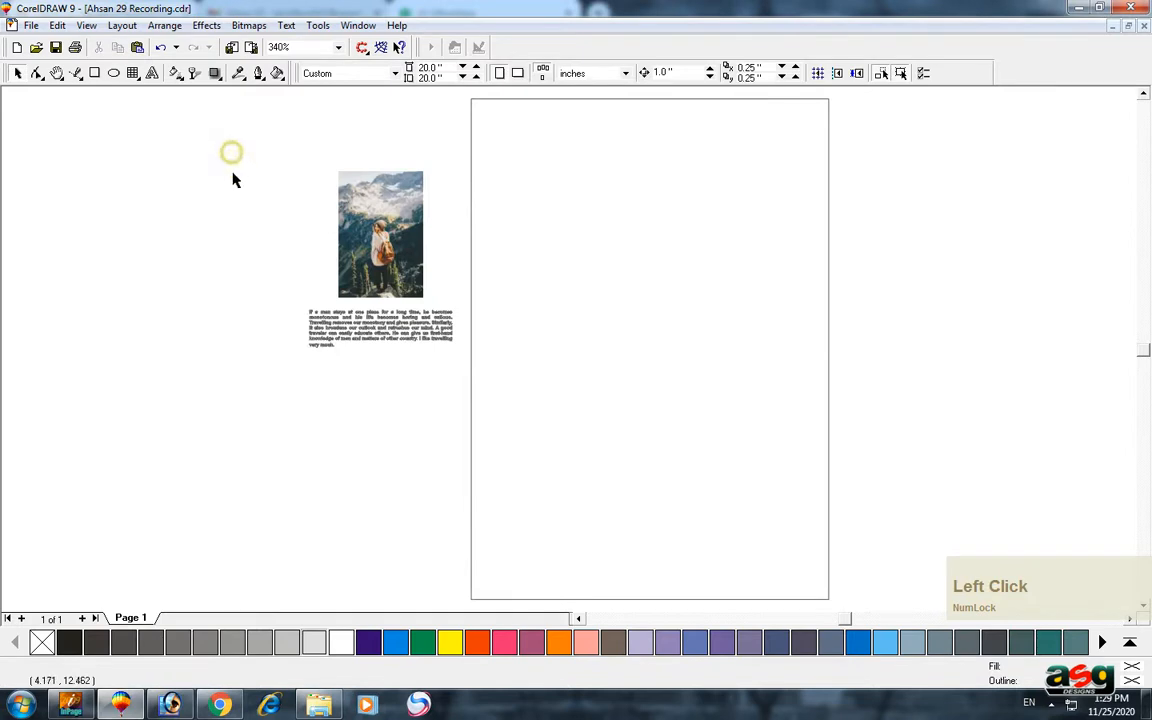
Create a narrower copy of the page-sized rectangle covering its right half, about 2.53 inches wide and 7 inches high.
click(627, 245)
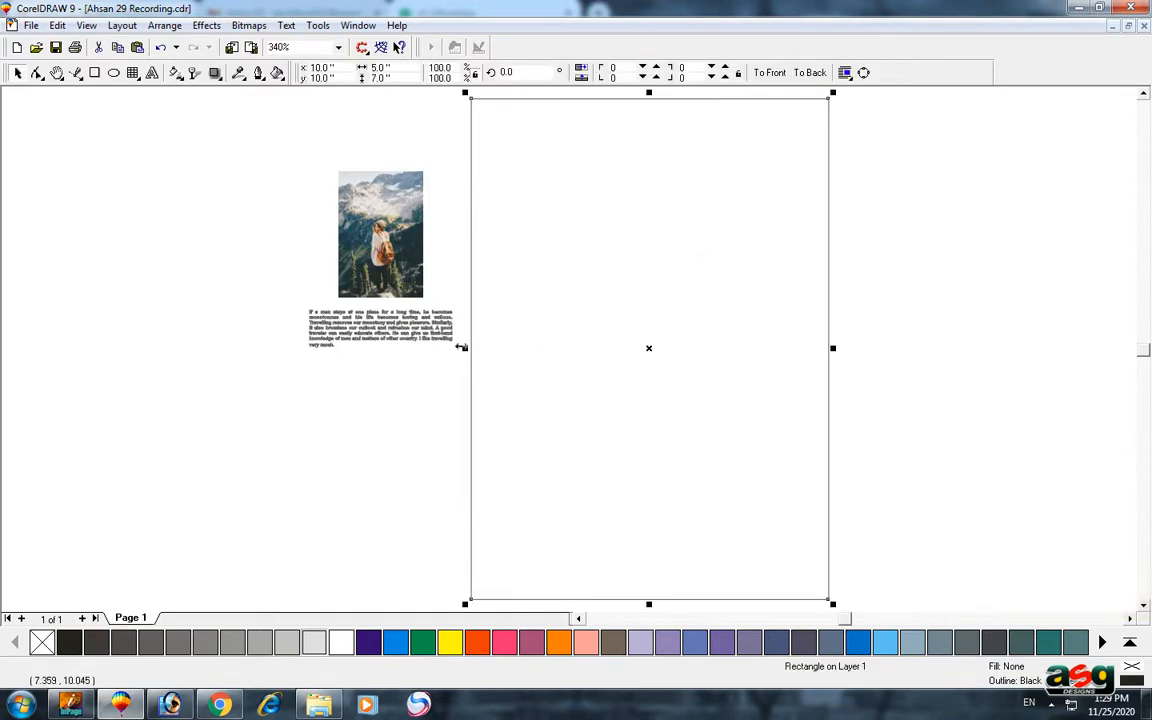
drag(465, 348, 638, 380)
right_click(640, 381)
click(1021, 254)
click(597, 192)
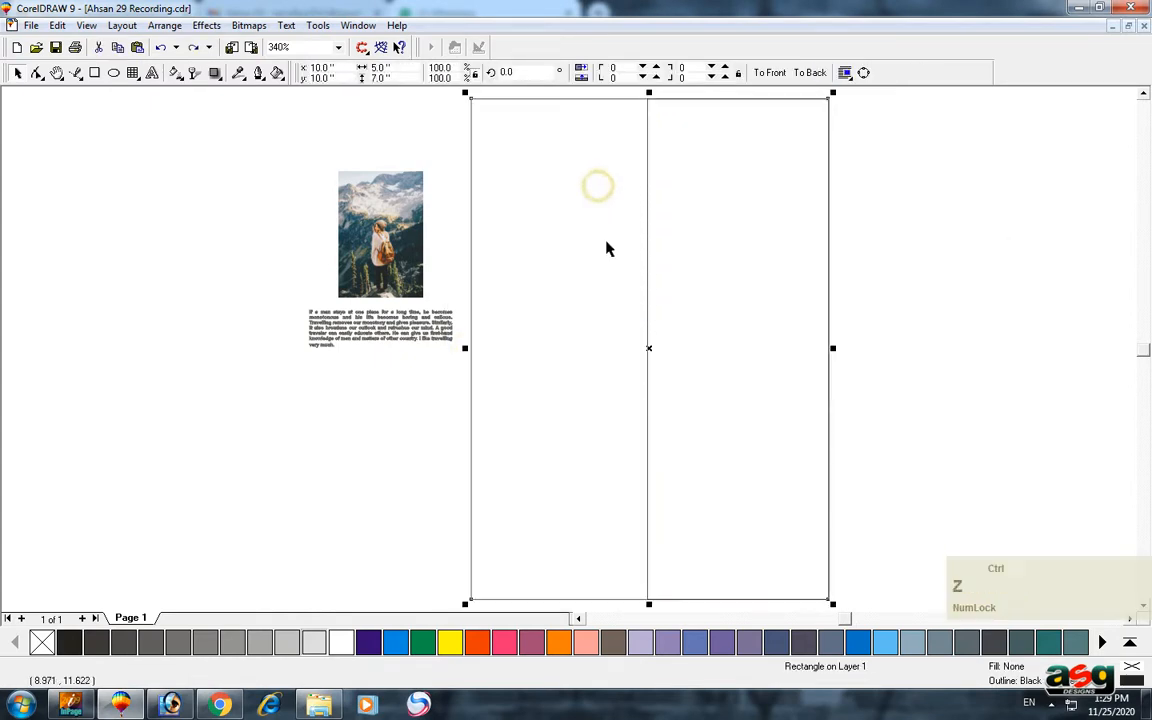
click(884, 174)
click(630, 226)
click(724, 226)
click(990, 244)
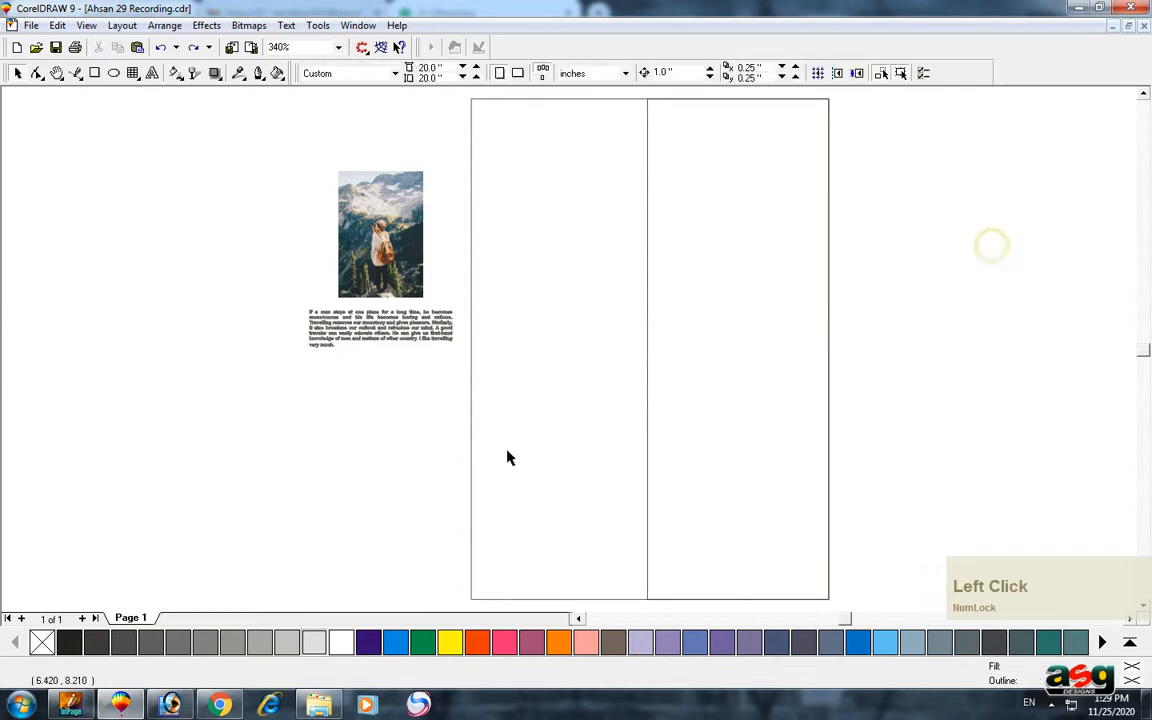
Fill the right-half rectangle with 10% Black and remove its outline.
click(712, 391)
click(314, 642)
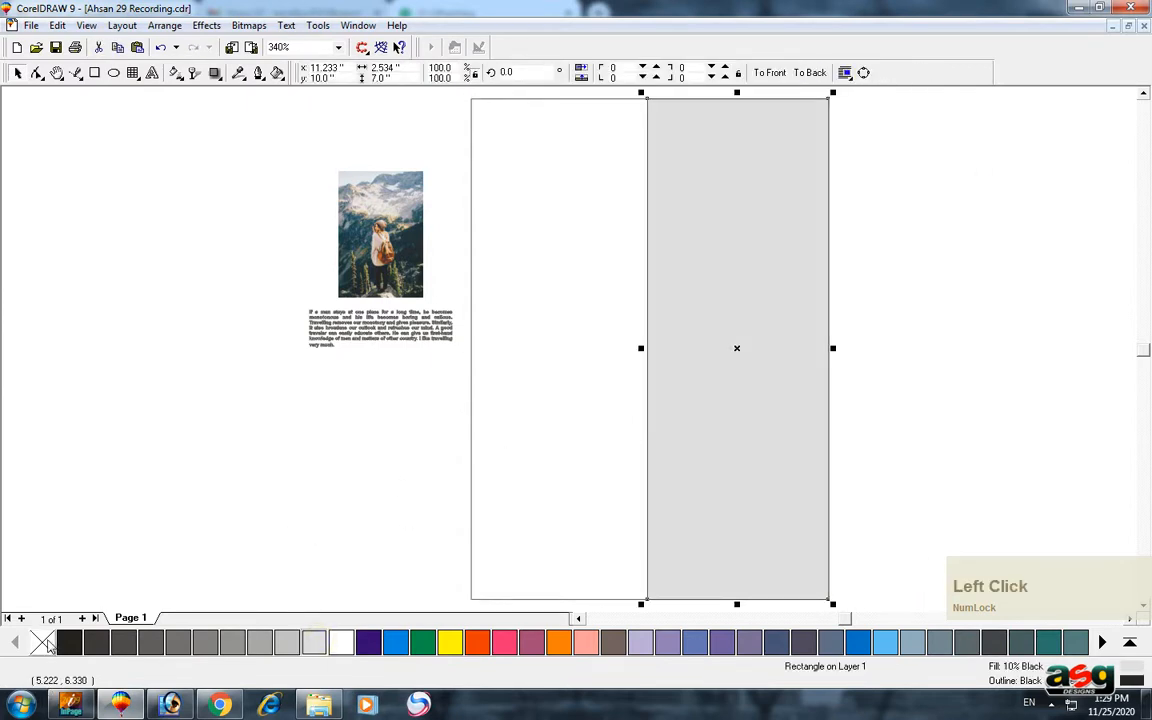
click(283, 489)
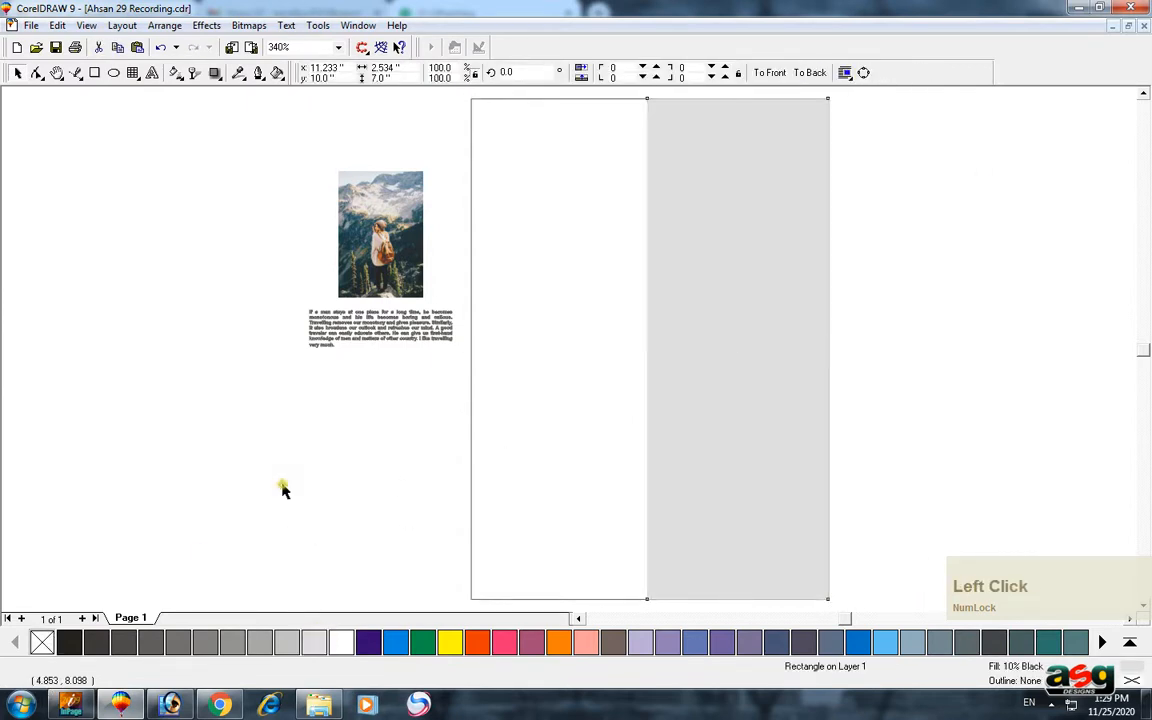
Draw a circle about 2.74 inches in diameter and centre it horizontally and vertically on the page-sized rectangle.
click(114, 73)
mouse_move(248, 270)
mouse_down()
mouse_move(334, 368)
mouse_move(461, 461)
mouse_up()
key(space)
shift+click(522, 360)
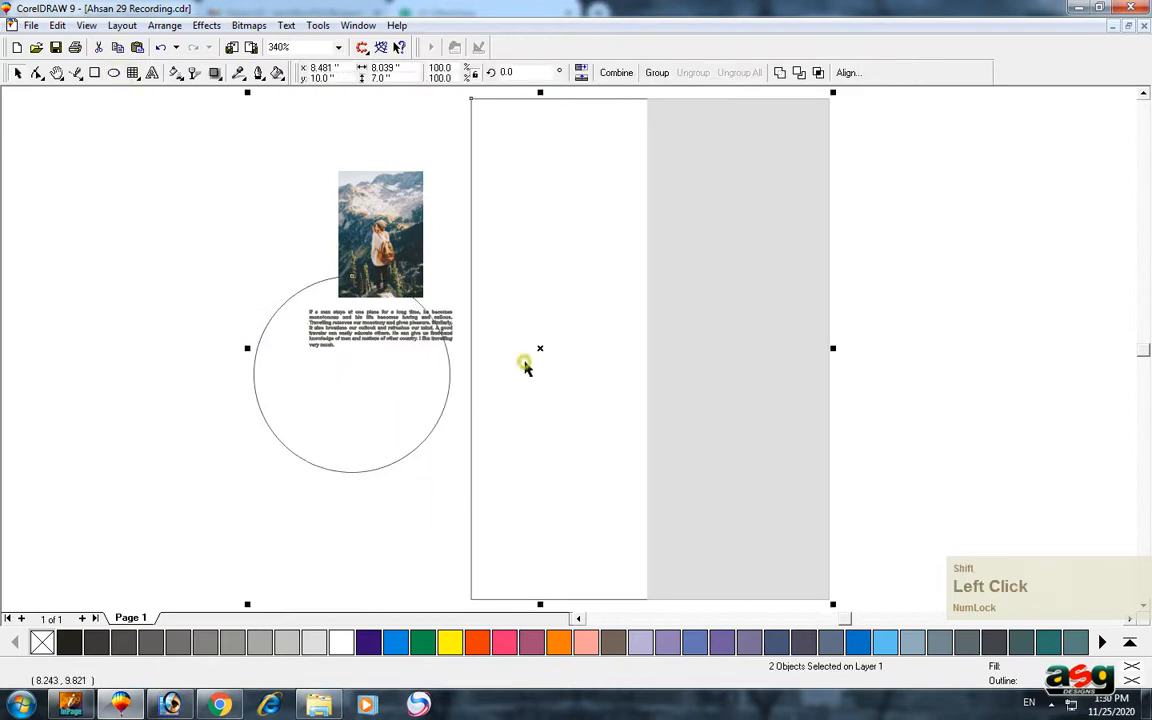
key(e)
key(c)
shift+click(500, 250)
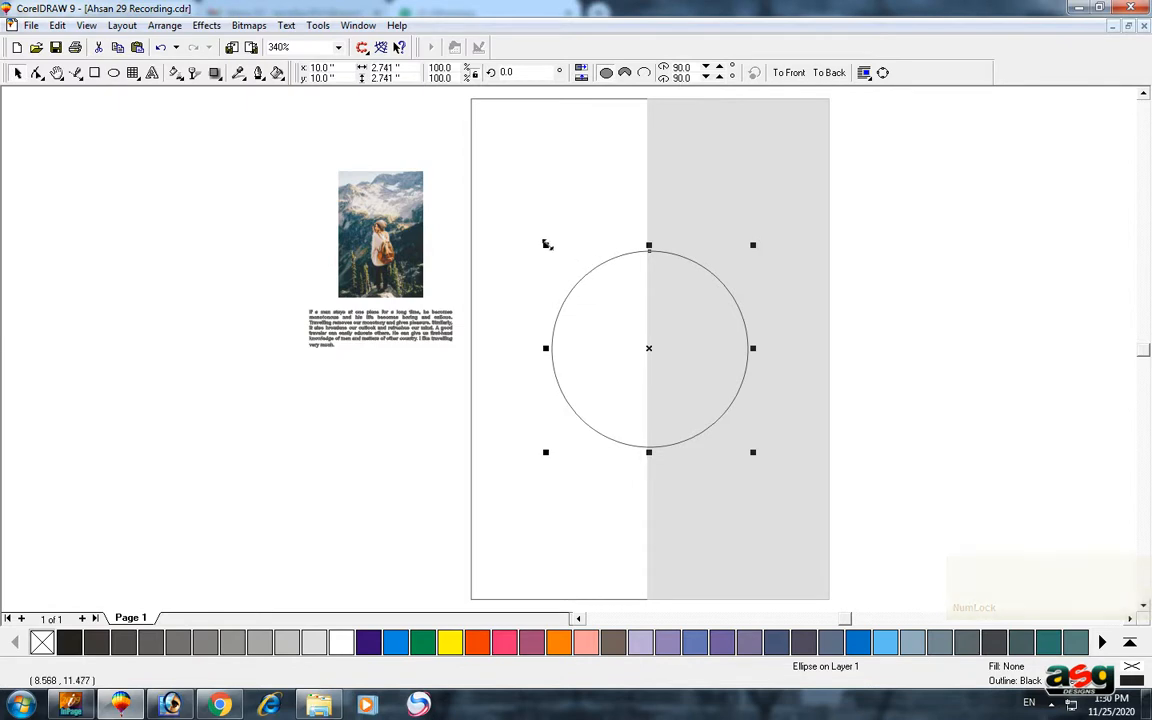
Make a concentric enlarged copy of the circle about 3.25 inches across, filled with Ice Blue and without an outline.
drag(545, 245, 528, 224)
right_click(528, 224)
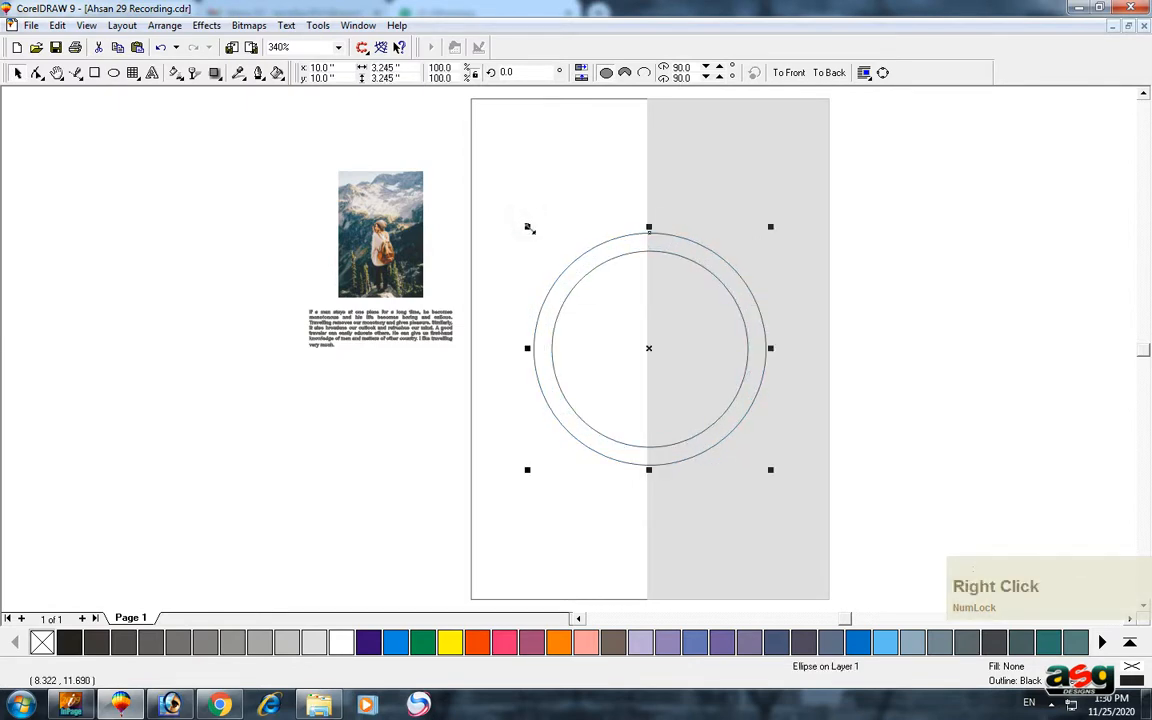
click(886, 643)
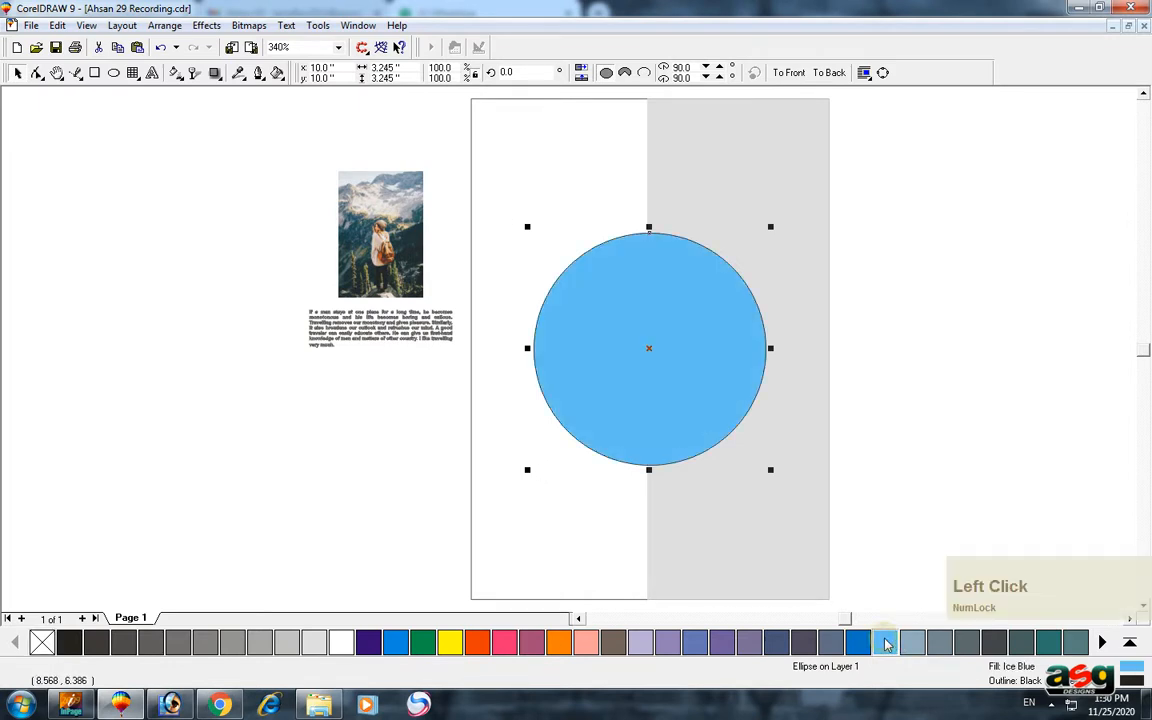
right_click(43, 643)
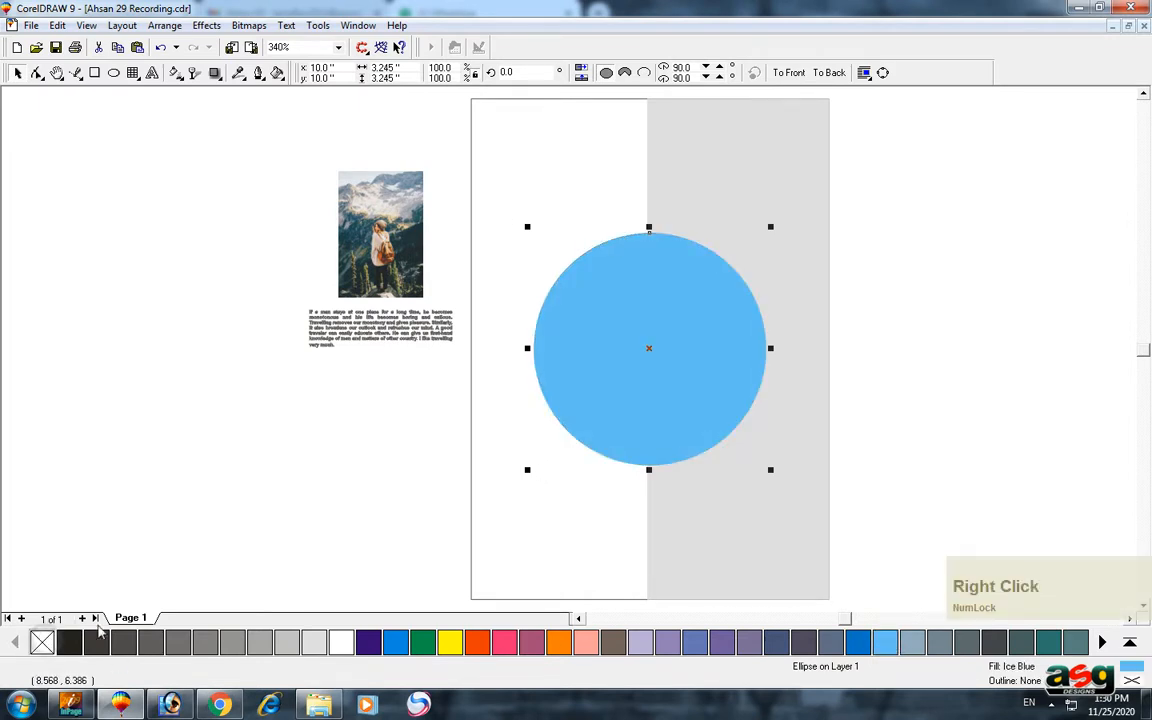
Send the Ice Blue circle back behind the smaller circle and the grey rectangle.
key(ctrl+Page_Down)
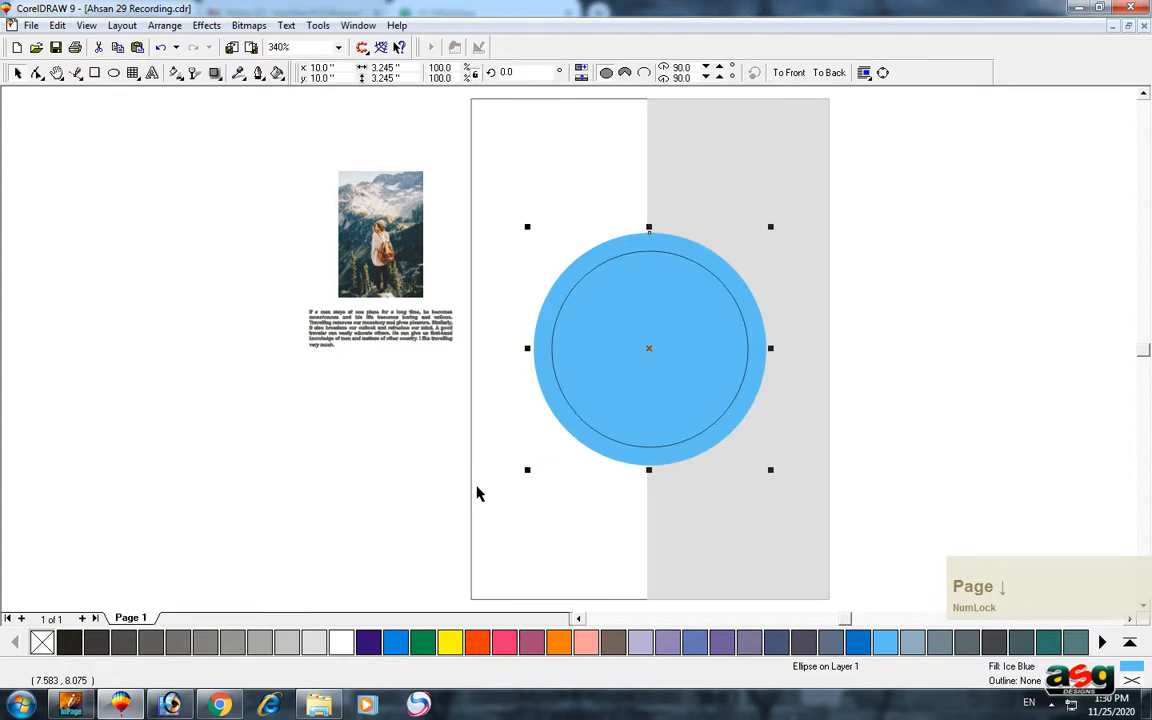
key(ctrl+Page_Down)
click(899, 283)
click(578, 268)
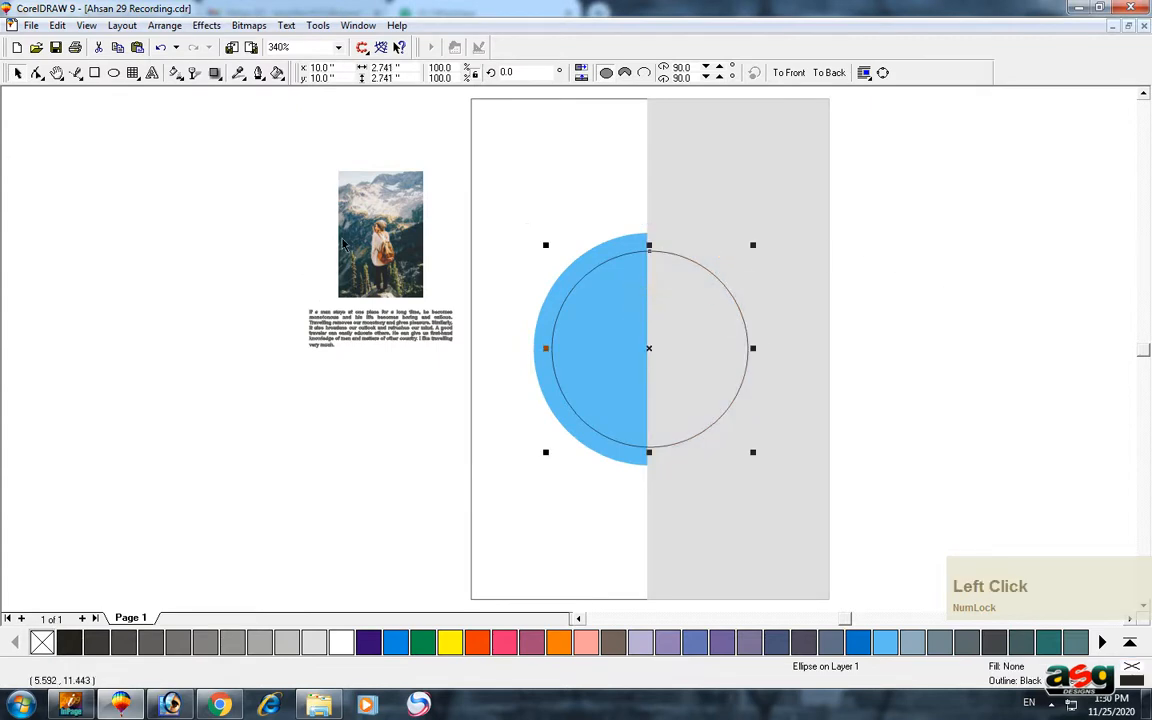
Centre the hiker photo on the smaller circle and place it inside that circle with PowerClip.
drag(330, 210, 632, 322)
shift+click(620, 291)
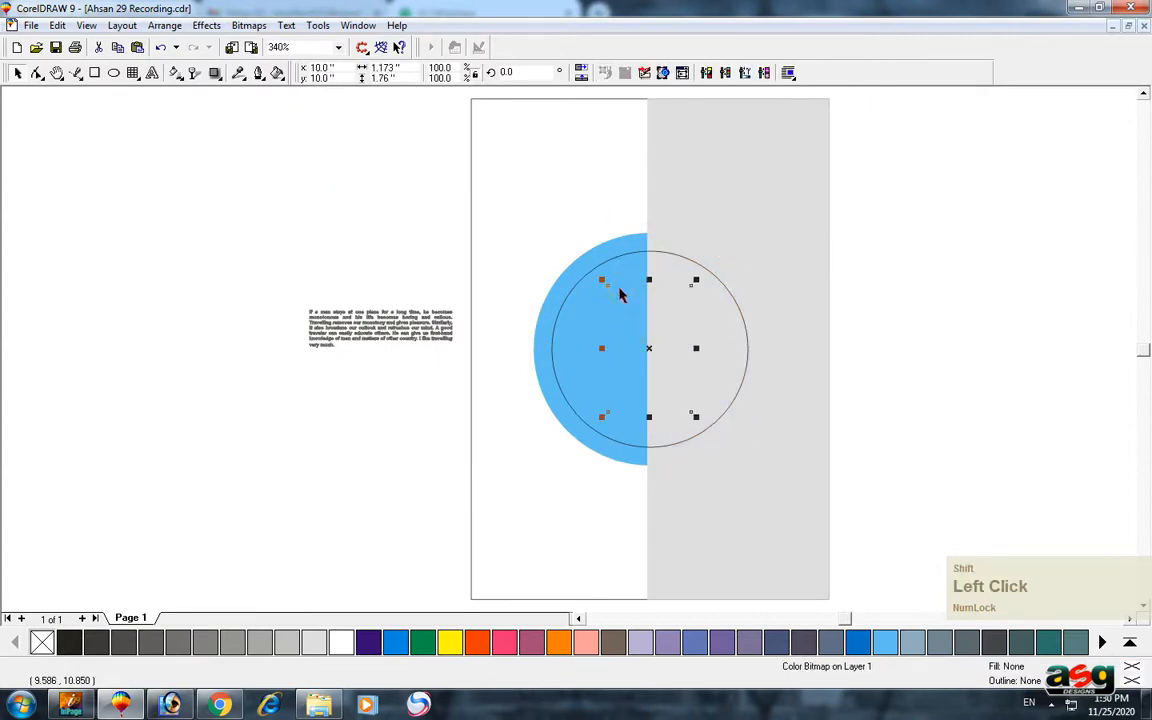
key(shift+Page_Up)
click(715, 275)
Edit the PowerClip contents and enlarge the photo from its centre to about 3.98 by 5.98 inches, filling the circle.
ctrl+click(729, 259)
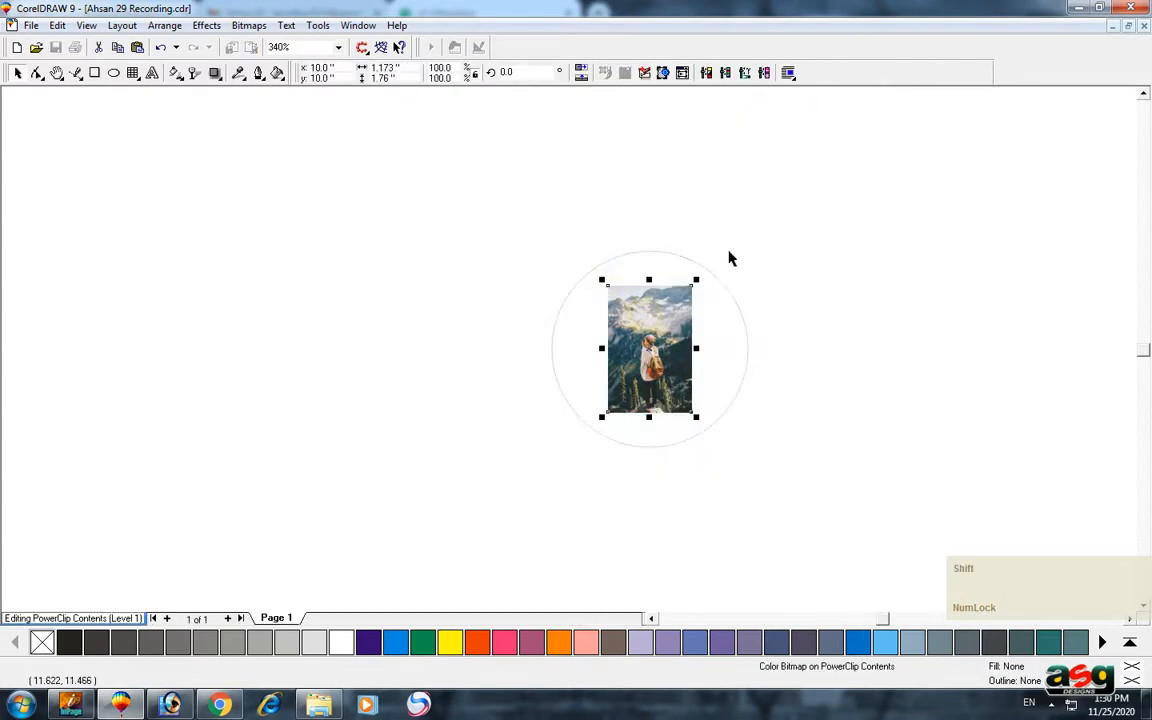
drag(697, 280, 796, 130)
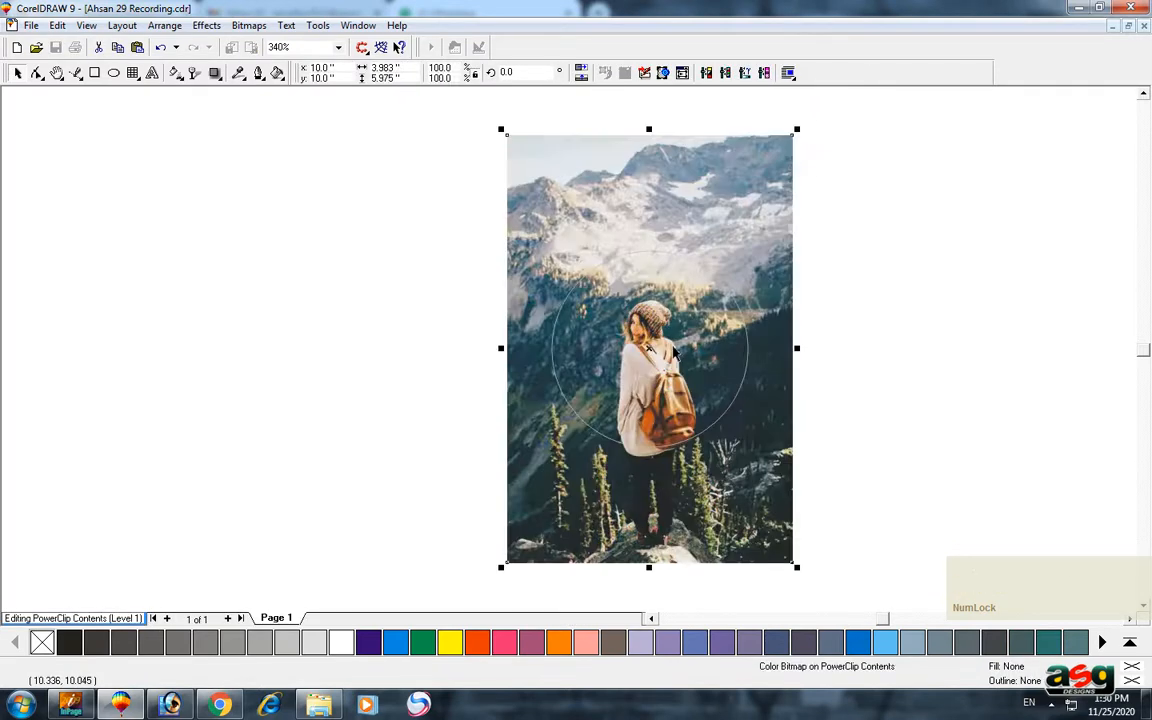
ctrl+click(658, 345)
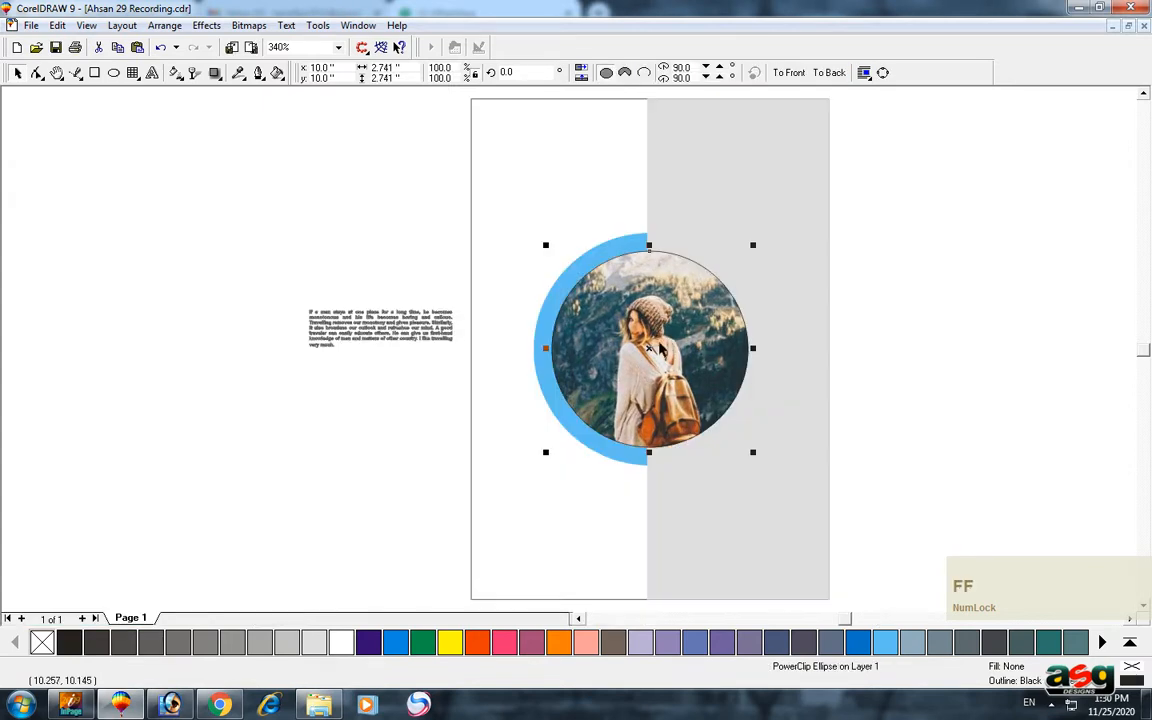
Remove the outline from the photo circle.
click(420, 206)
click(616, 270)
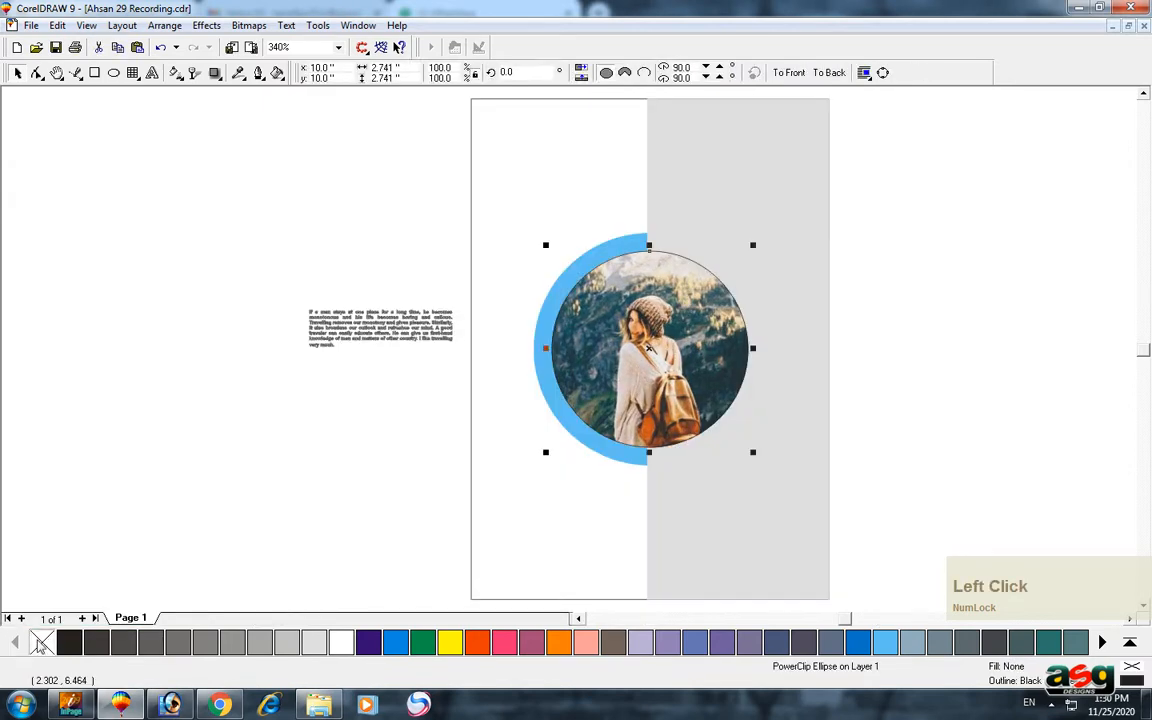
right_click(42, 642)
Create an empty duplicate of the photo circle on top of it and fill the duplicate with Cyan.
drag(130, 447, 345, 468)
click(475, 291)
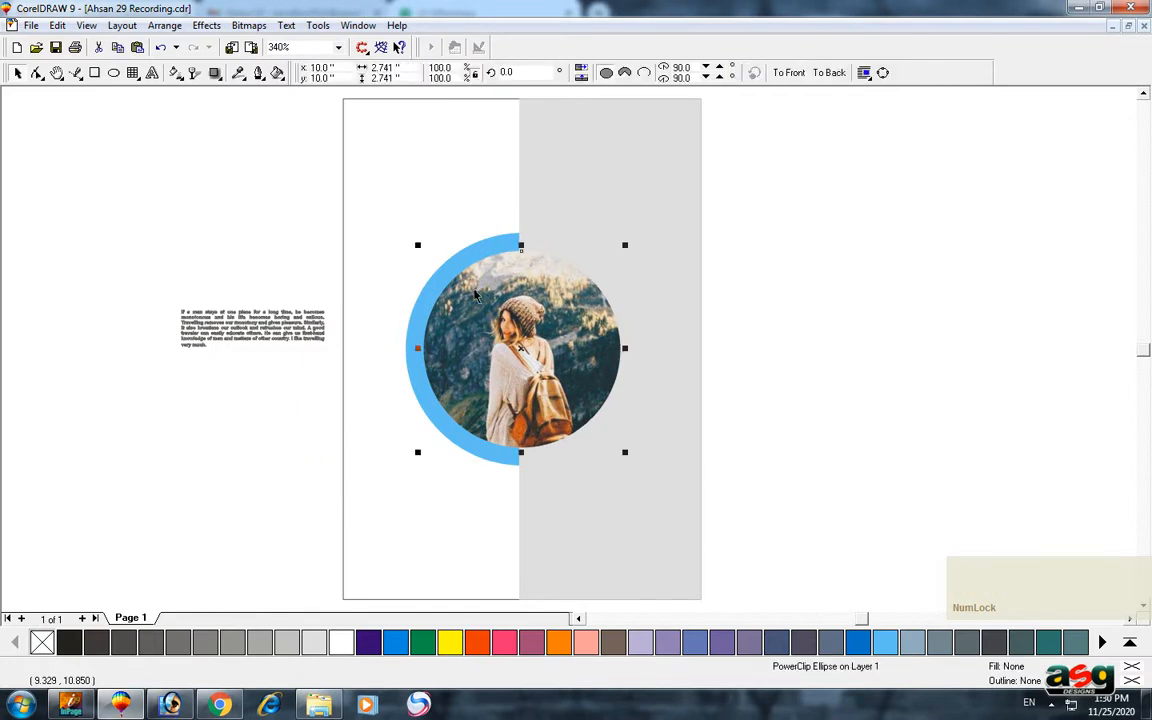
key(z)
key(Delete)
click(526, 325)
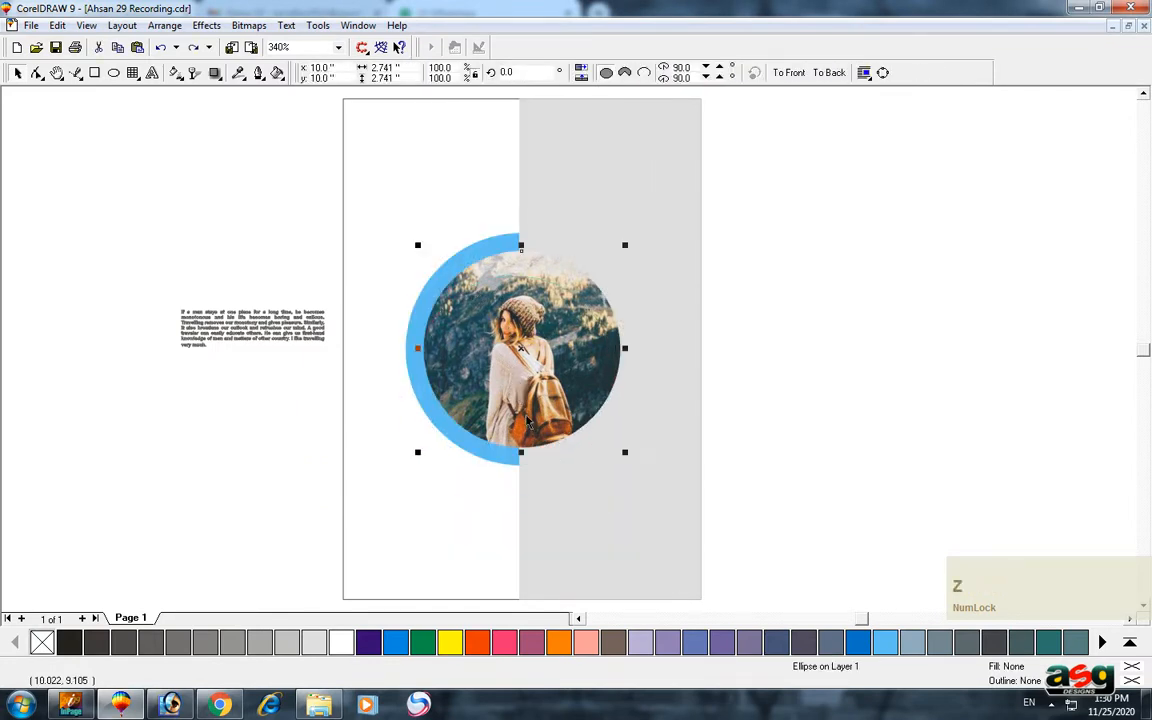
click(858, 641)
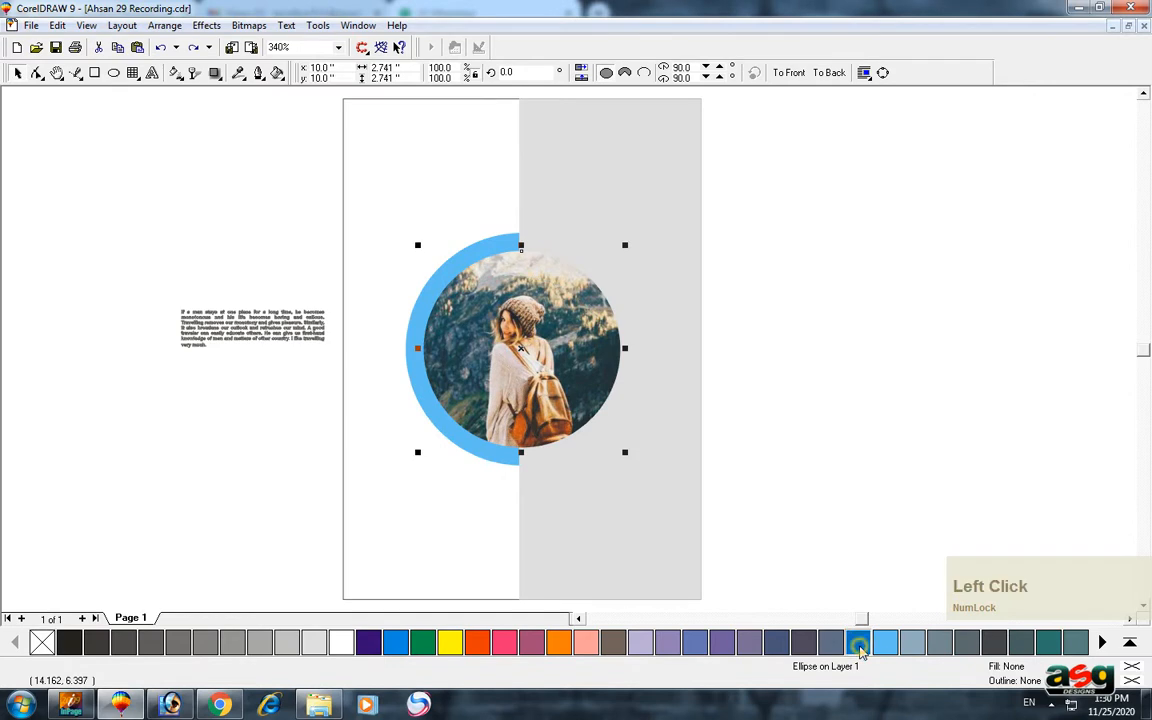
click(395, 641)
Make a concentric reduced copy of the Cyan circle about 2.06 inches across.
scroll(582, 299, up, 1)
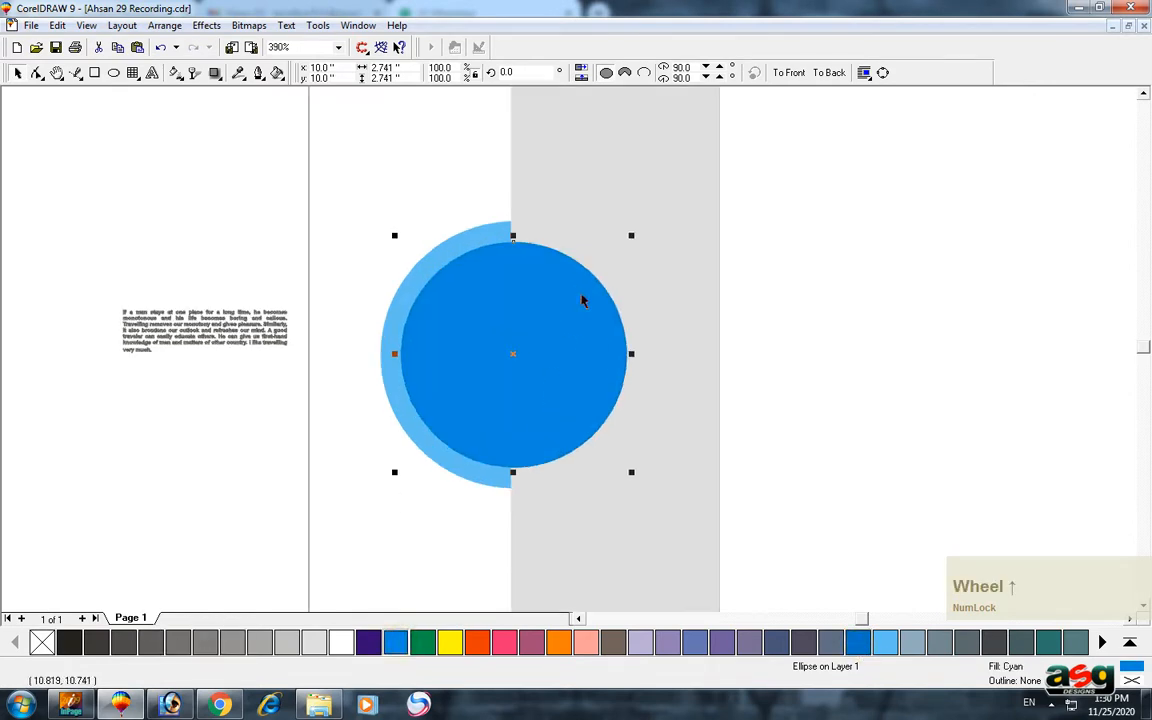
drag(668, 190, 617, 228)
right_click(617, 228)
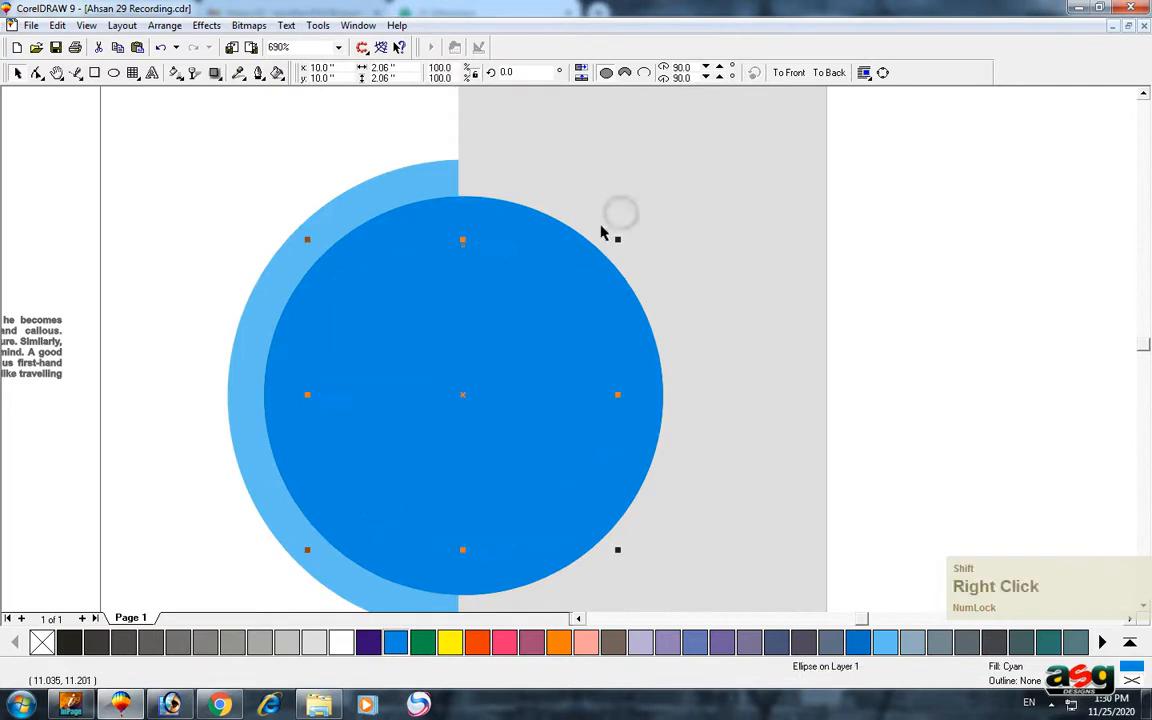
Apply Uniform transparency of 50 in Normal mode to both Cyan circles together.
shift+click(535, 239)
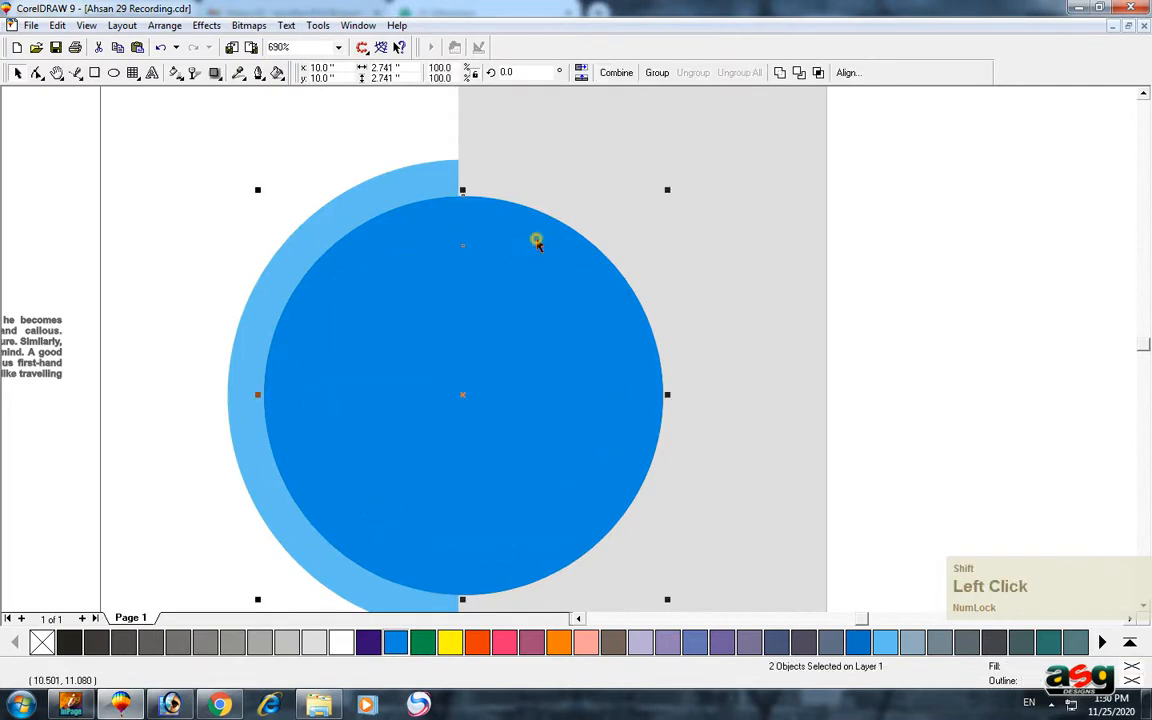
click(194, 72)
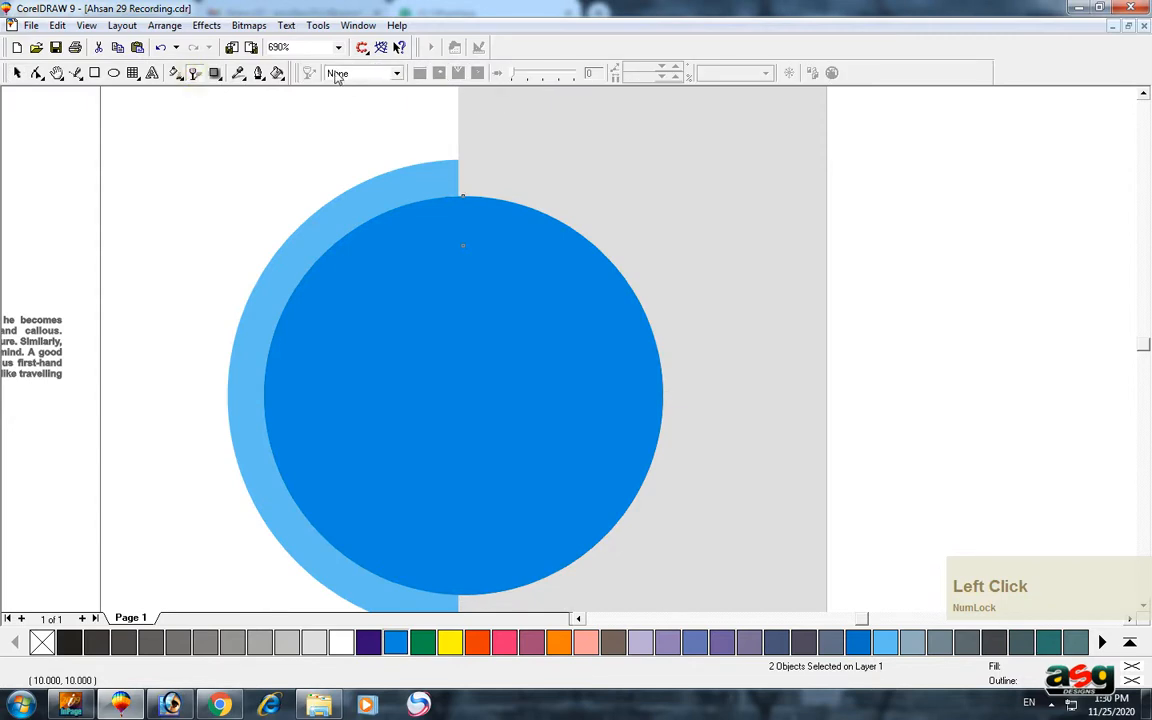
click(337, 78)
click(373, 103)
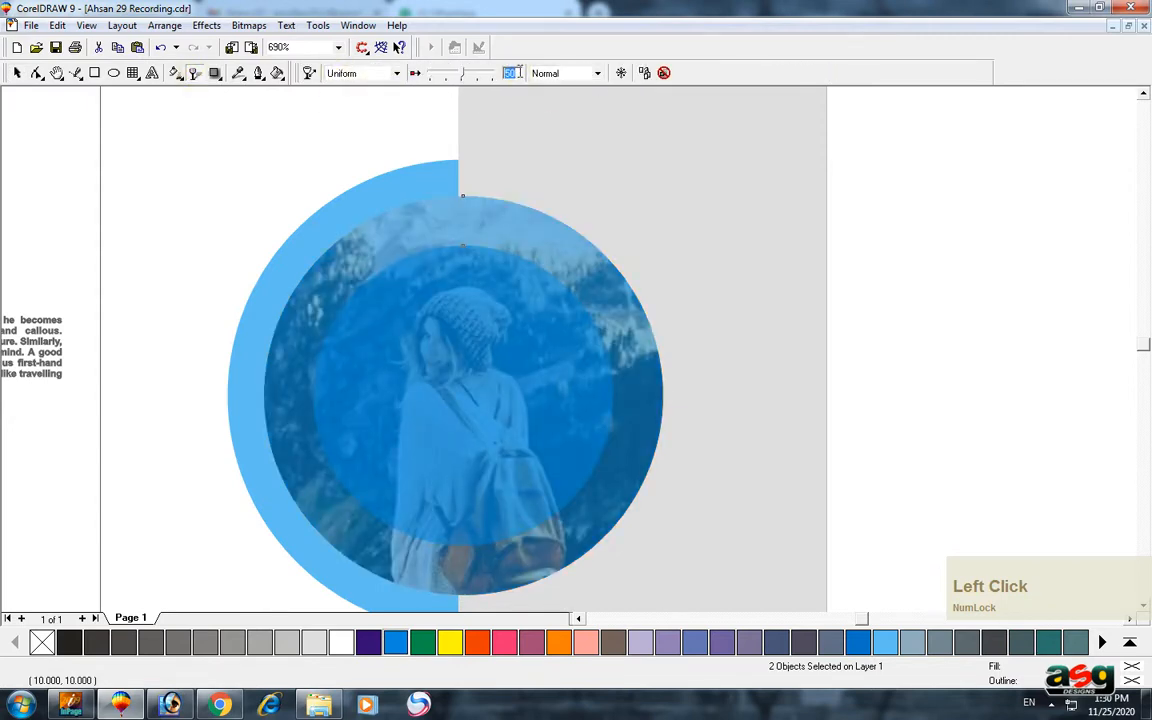
key(F2)
click(530, 244)
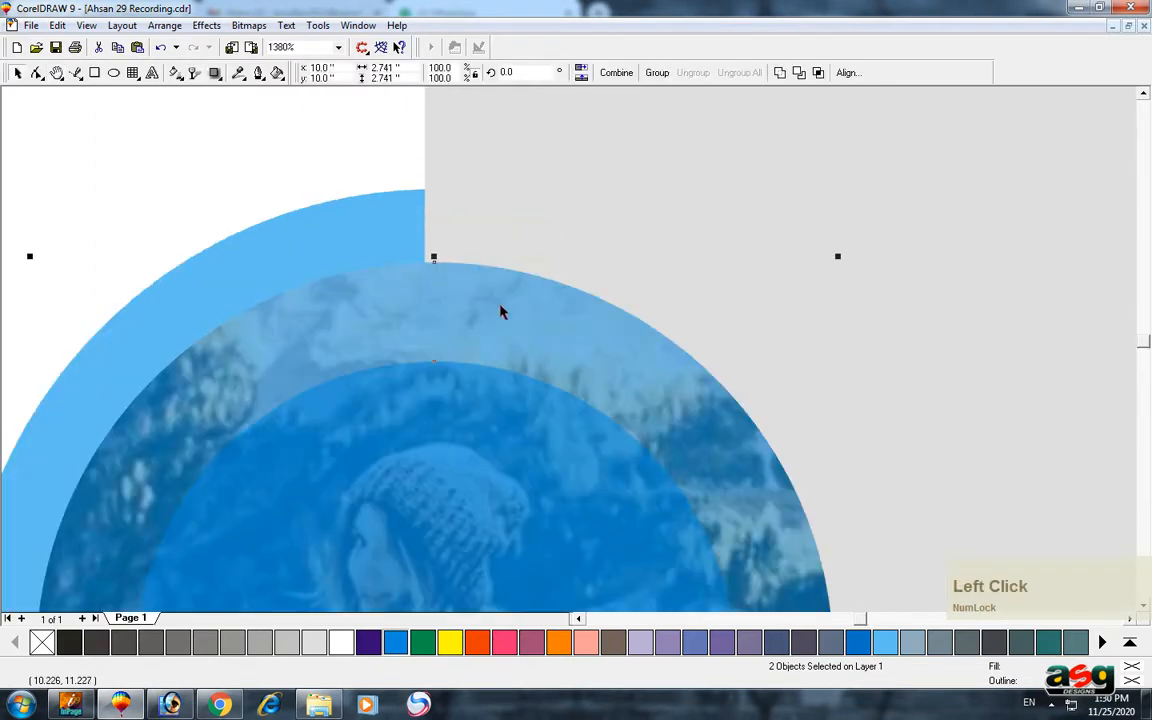
key(F3)
click(116, 244)
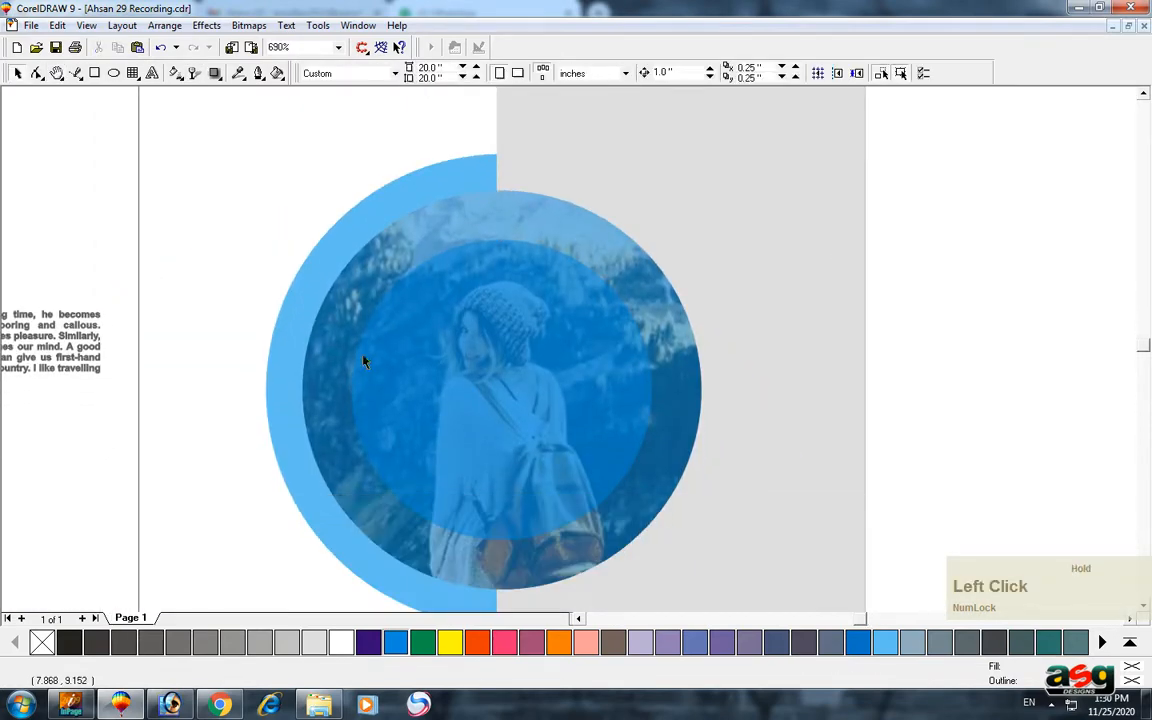
click(488, 231)
scroll(480, 310, down, 1)
click(546, 229)
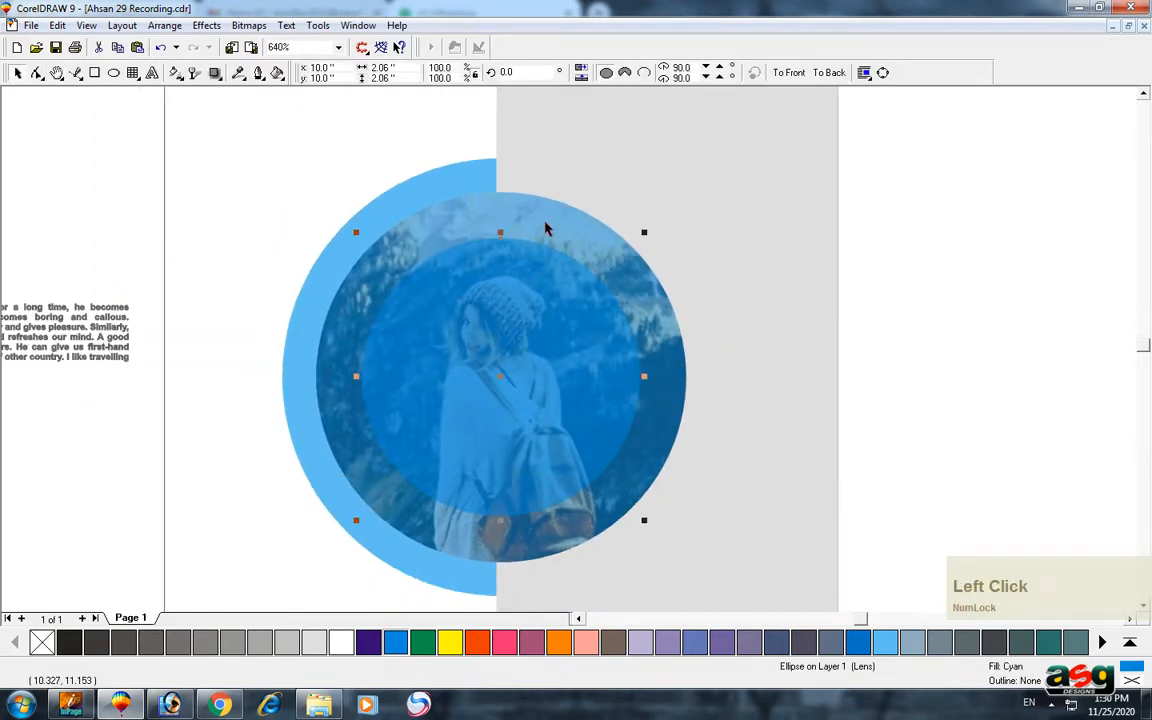
key(ctrl+Page_Down)
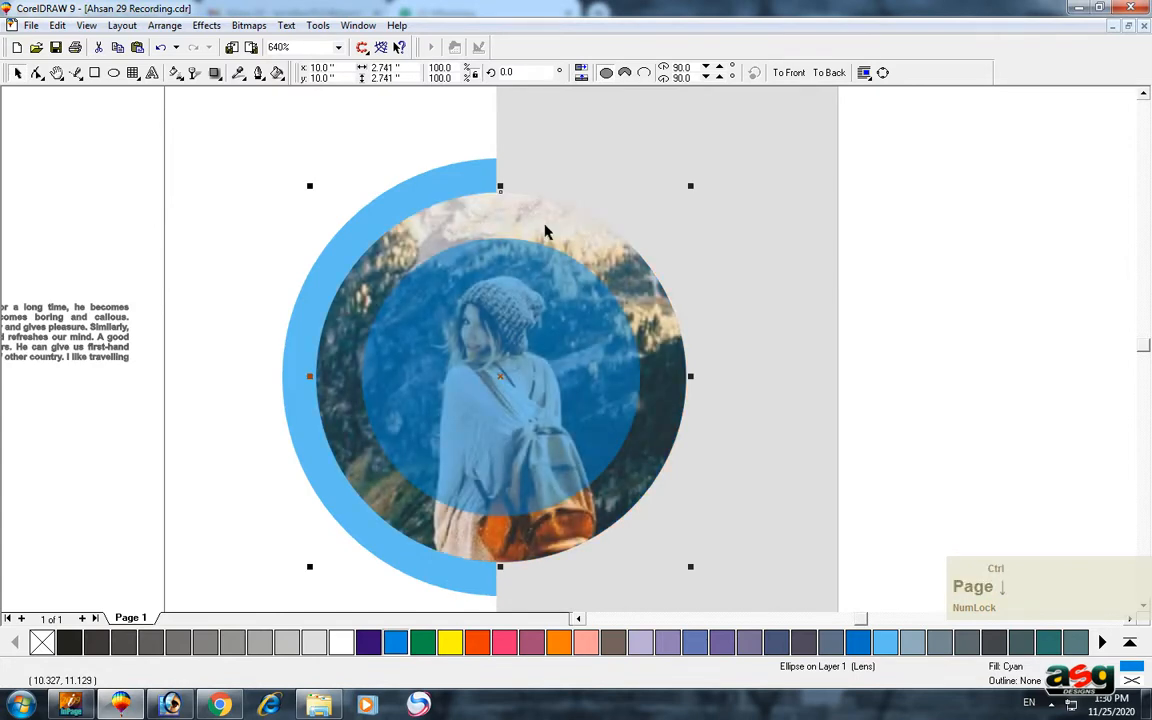
key(ctrl+z)
click(543, 223)
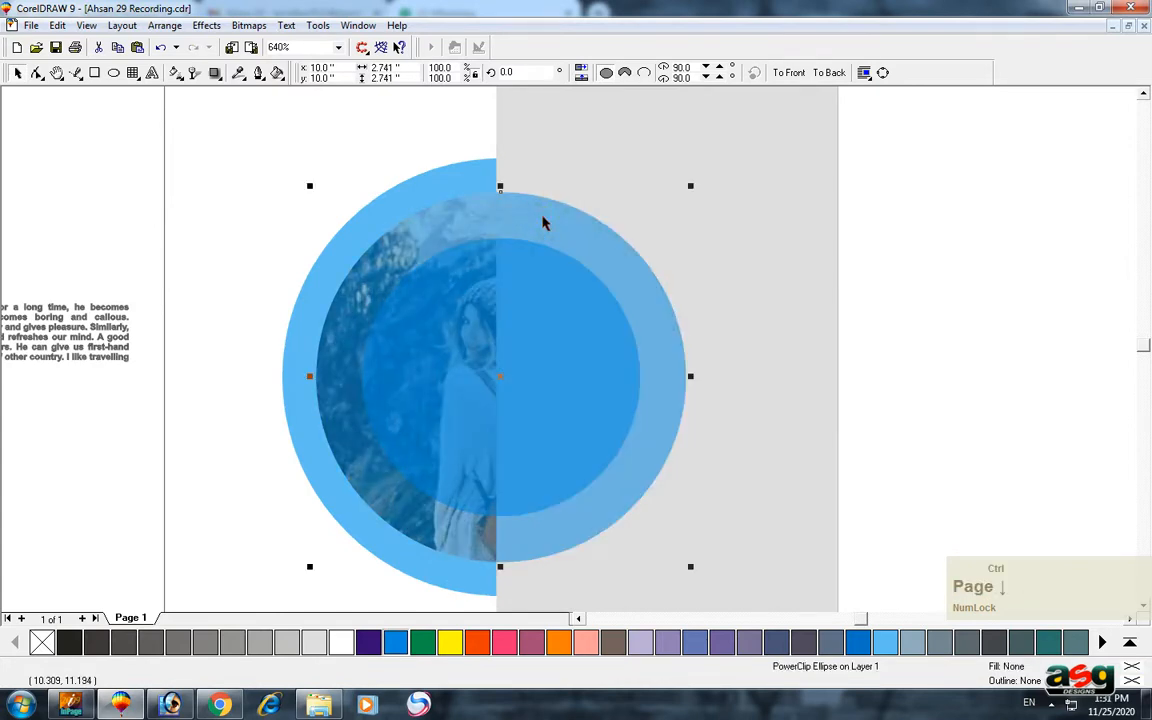
key(ctrl+z)
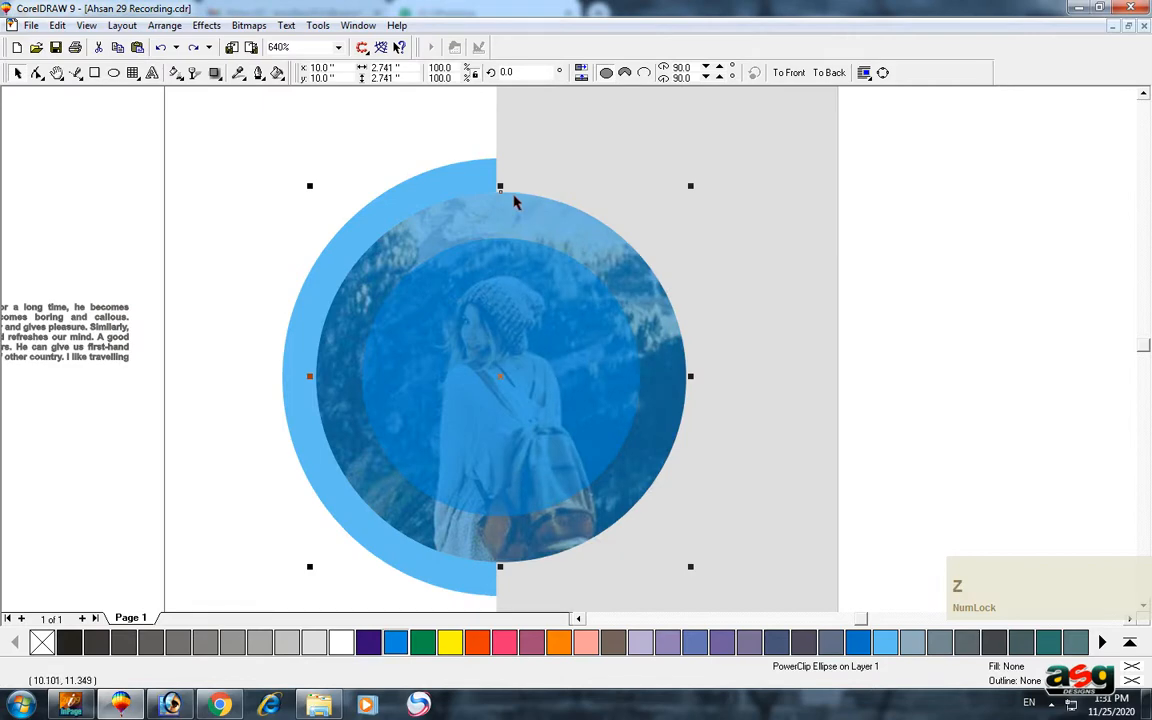
Send the larger transparent Cyan circle one level back, behind the photo circle.
click(501, 222)
key(ctrl+Page_Down)
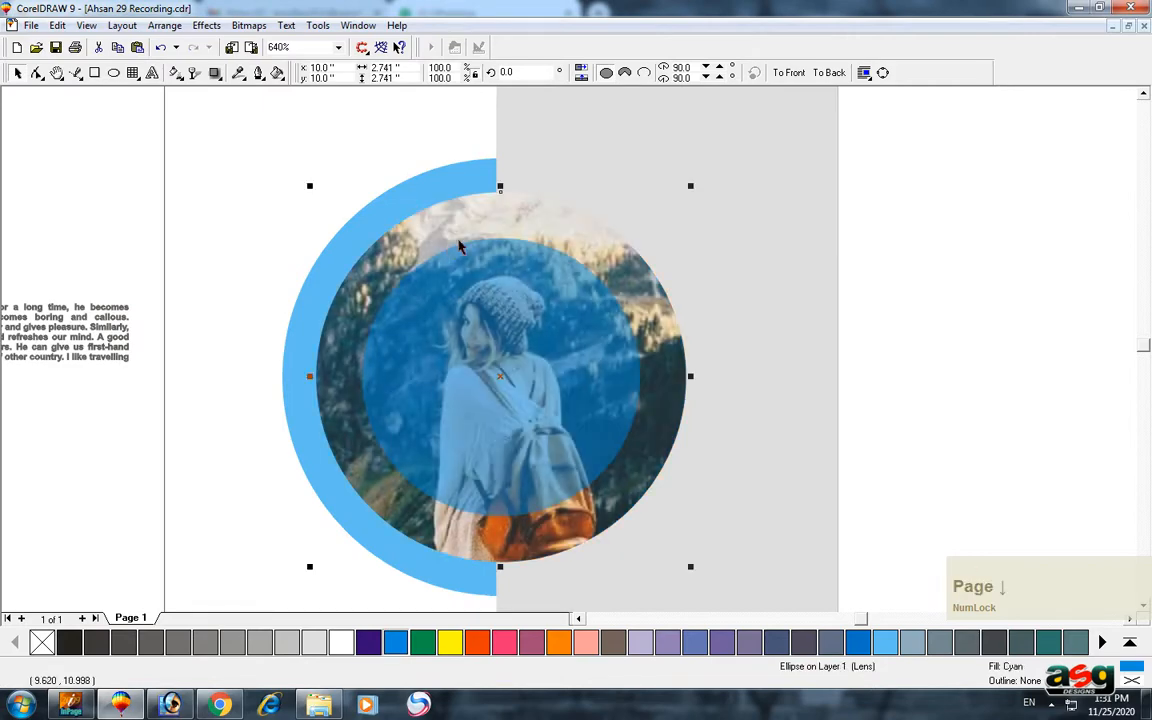
click(486, 217)
key(ctrl+Page_Down)
scroll(453, 206, down, 1)
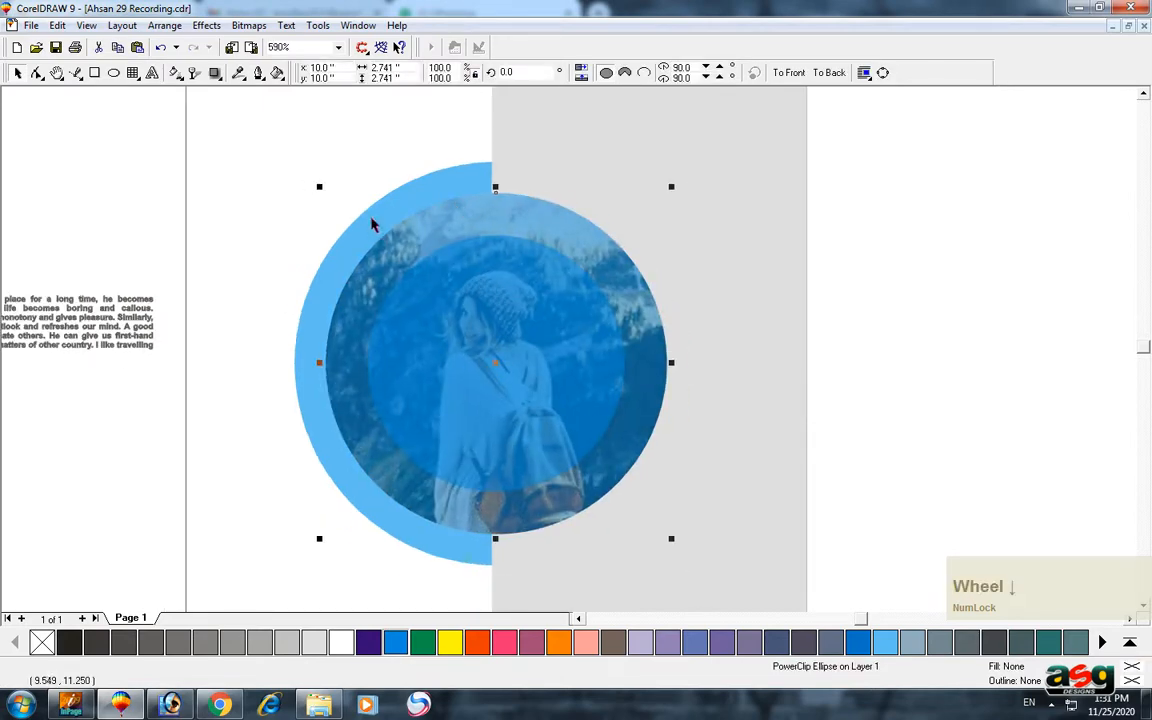
key(ctrl+z)
Place the photo circle inside the grey rectangle with PowerClip.
click(166, 176)
click(555, 213)
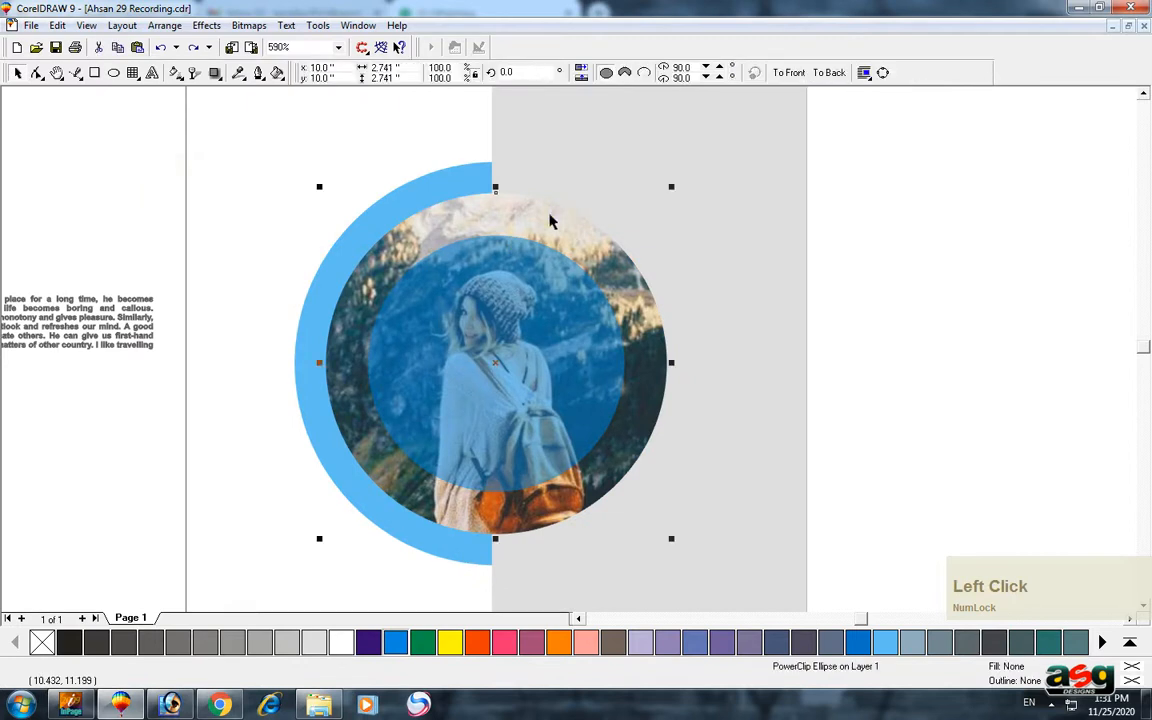
key(q)
click(549, 186)
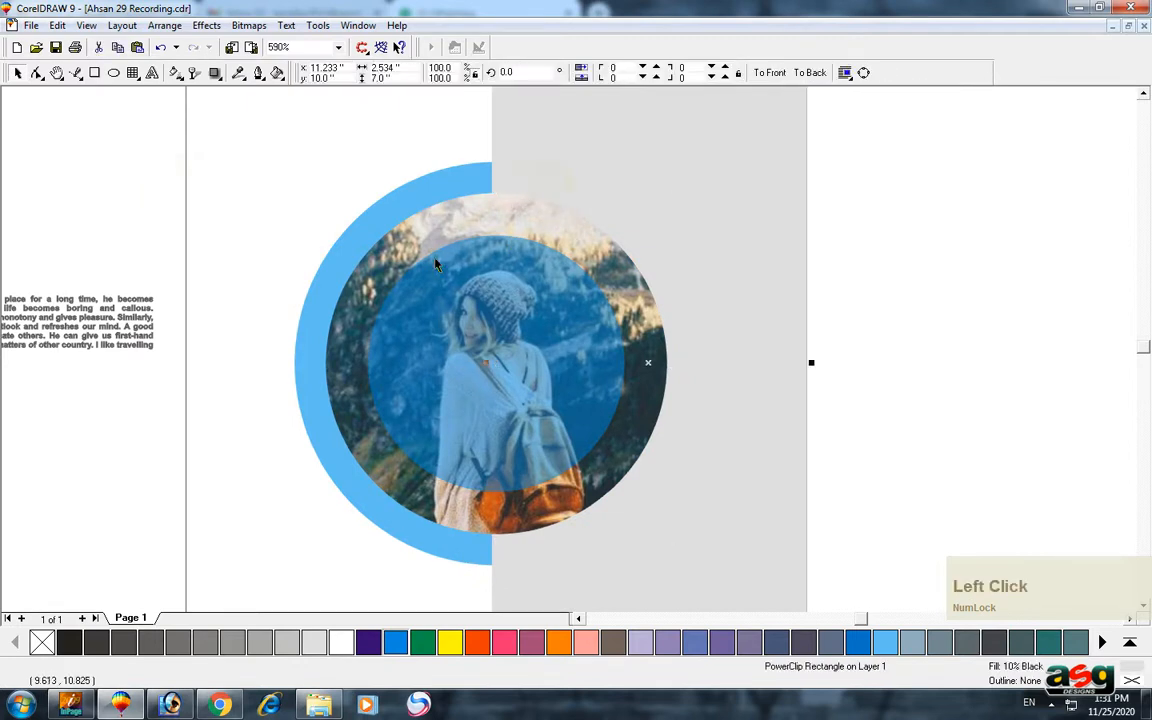
Try to send the photo circle one level back in the stacking order.
click(440, 213)
key(ctrl+z)
click(453, 224)
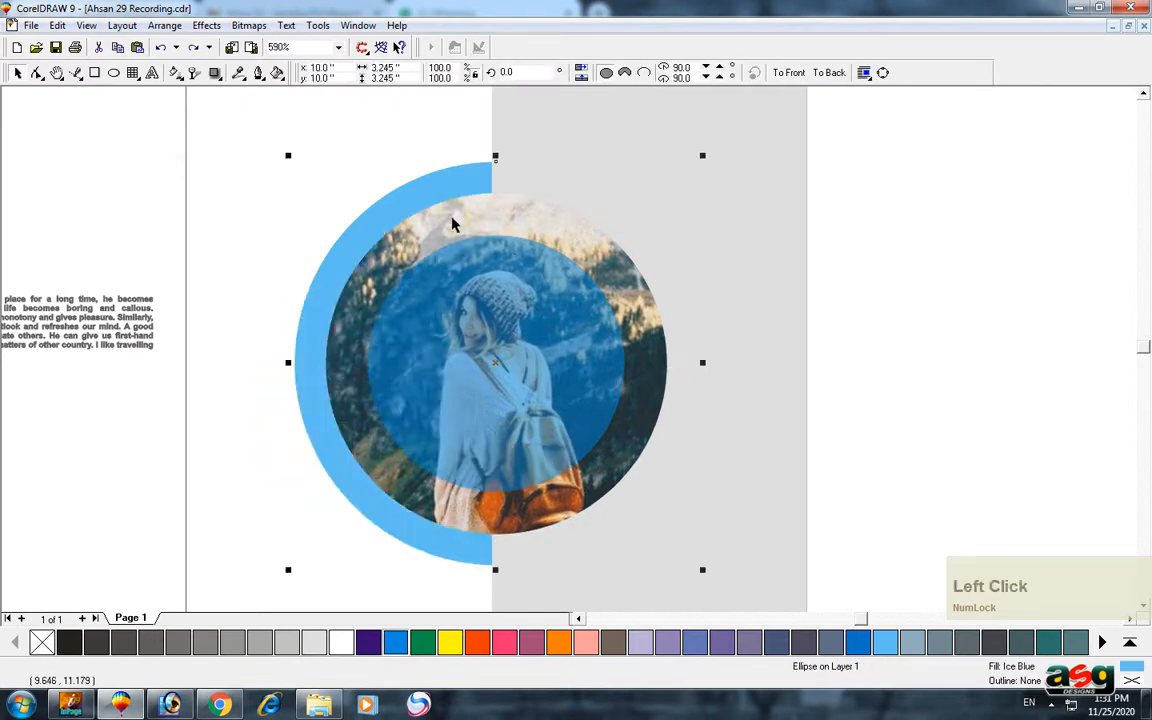
click(452, 222)
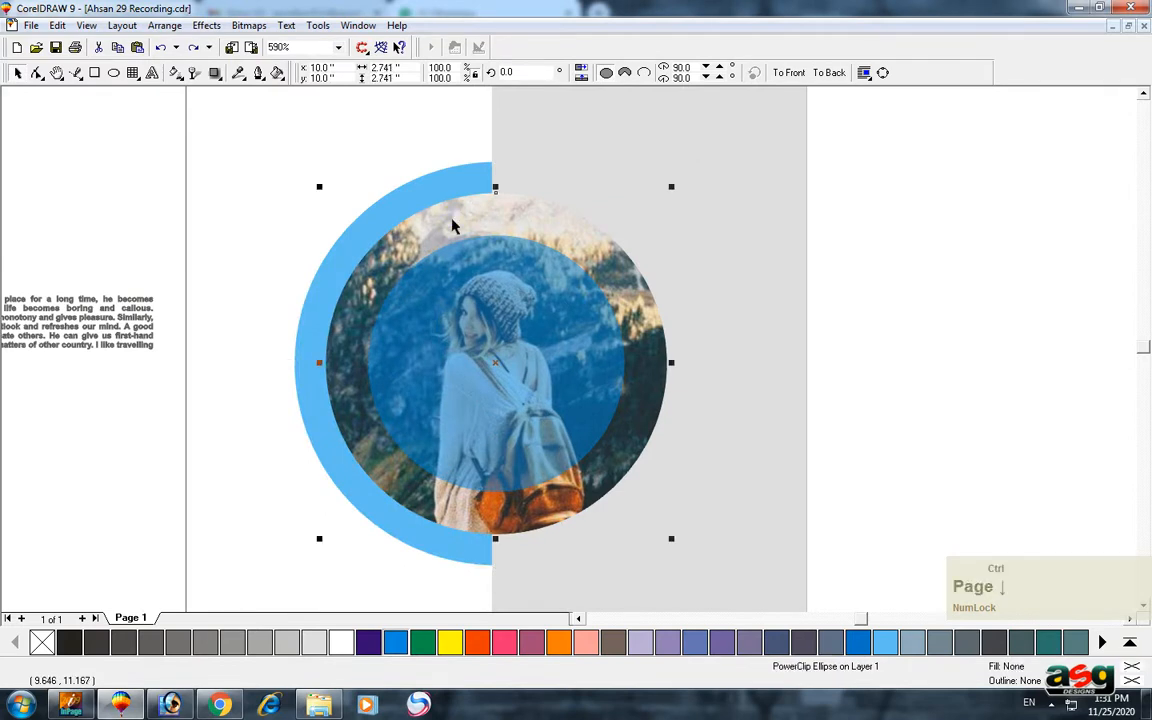
key(ctrl+z)
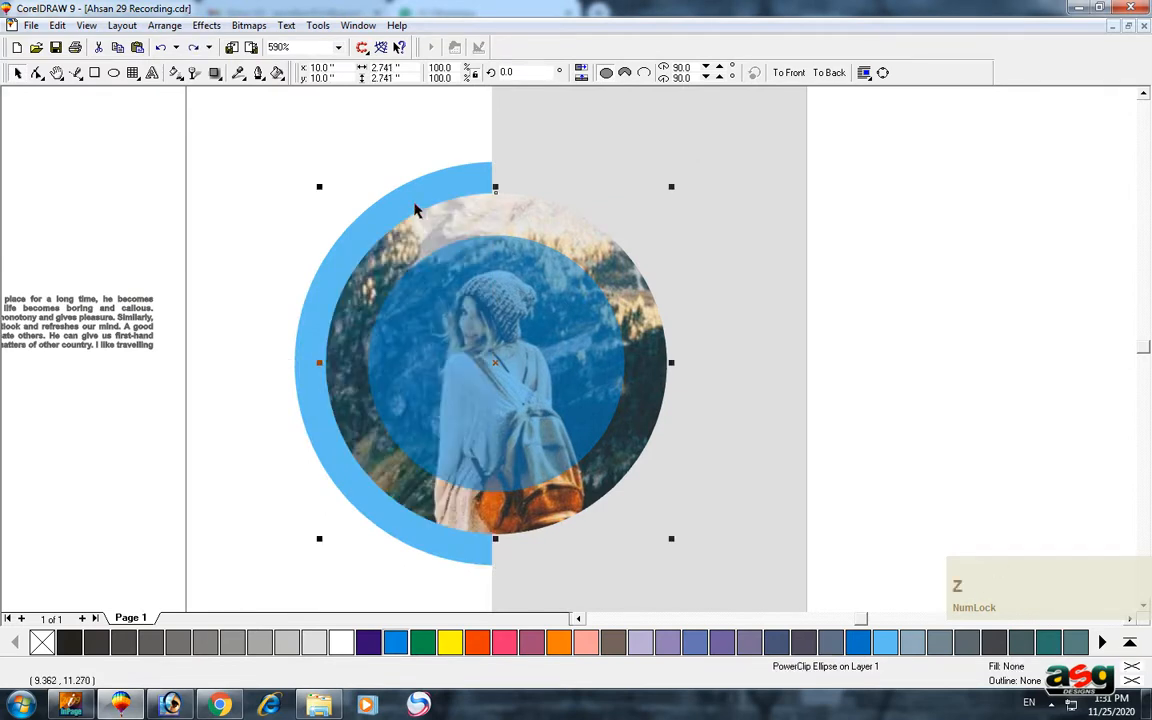
Shift the grey rectangle with its clipped photo aside, and undo the move.
scroll(415, 208, down, 1)
drag(165, 183, 172, 16)
drag(531, 292, 643, 375)
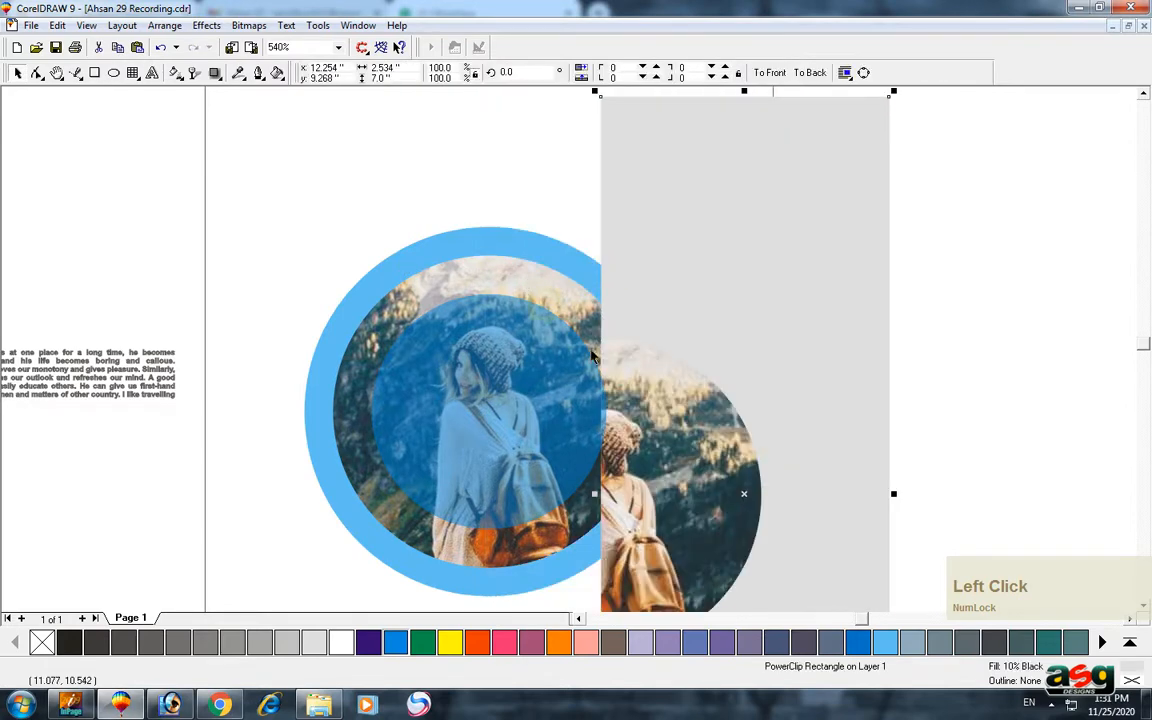
key(ctrl+z)
Open the photo circle's PowerClip contents for editing and finish editing.
click(459, 268)
key(ctrl+w)
drag(454, 283, 536, 351)
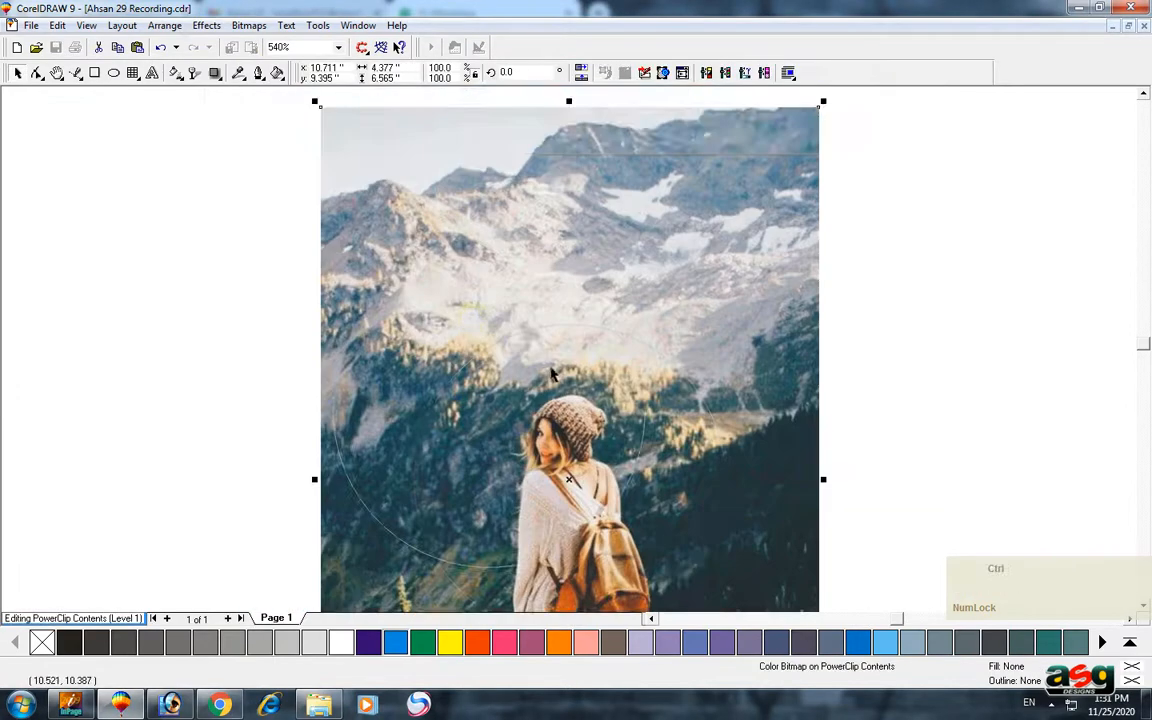
key(f)
scroll(447, 287, down, 2)
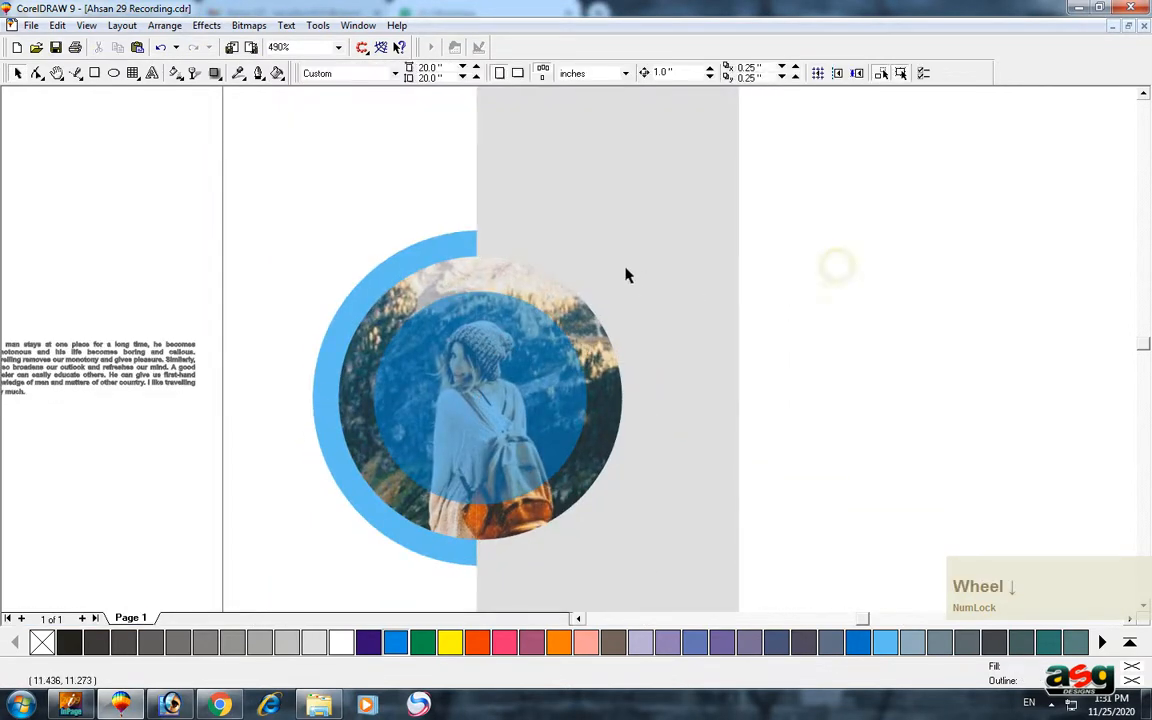
Try shifting the photo circle to get at the transparent circles stacked with it.
click(503, 313)
key(ctrl+z)
key(ctrl+z)
click(466, 270)
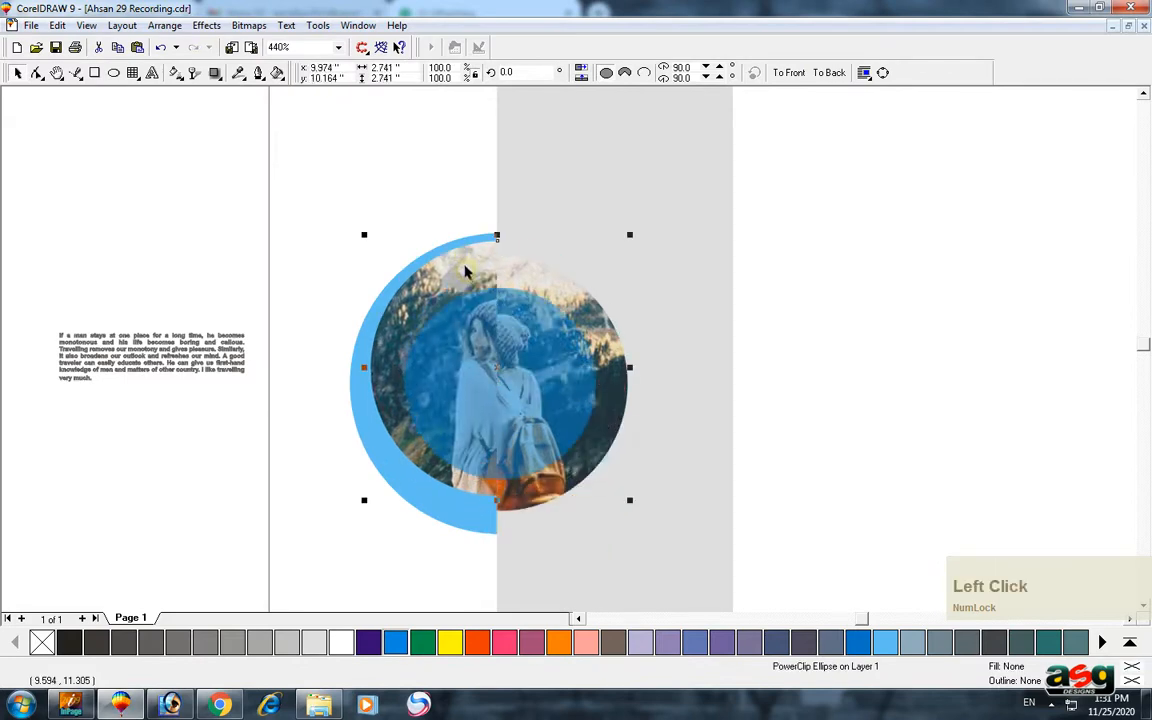
key(ctrl+z)
drag(419, 304, 425, 310)
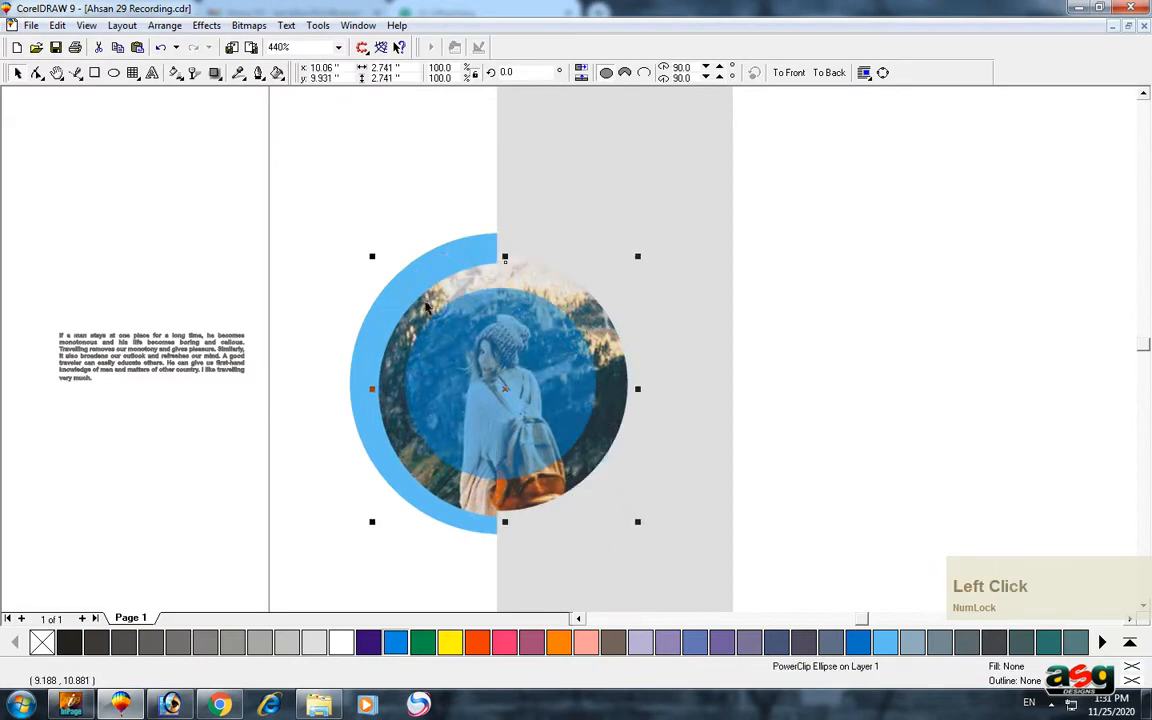
Pick out the larger transparent Cyan circle in Wireframe view and bring it forward over the photo circle.
key(alt+v)
key(w)
key(ctrl+z)
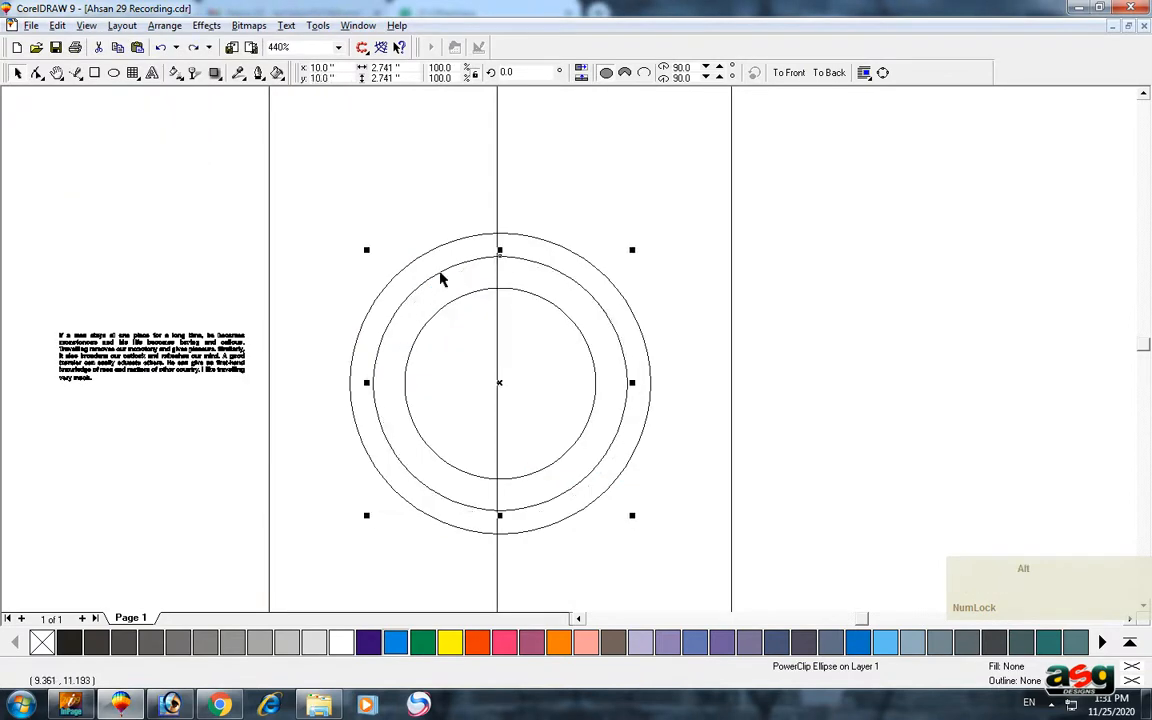
alt+click(444, 285)
alt+click(444, 285)
alt+click(444, 285)
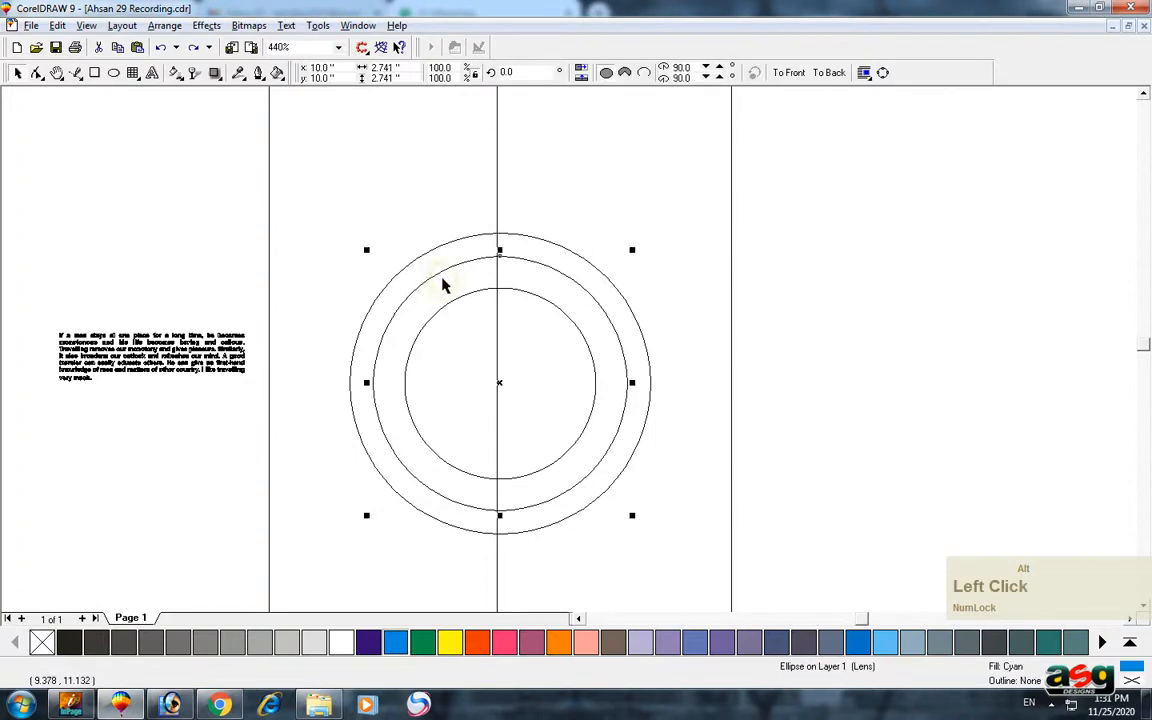
key(F9)
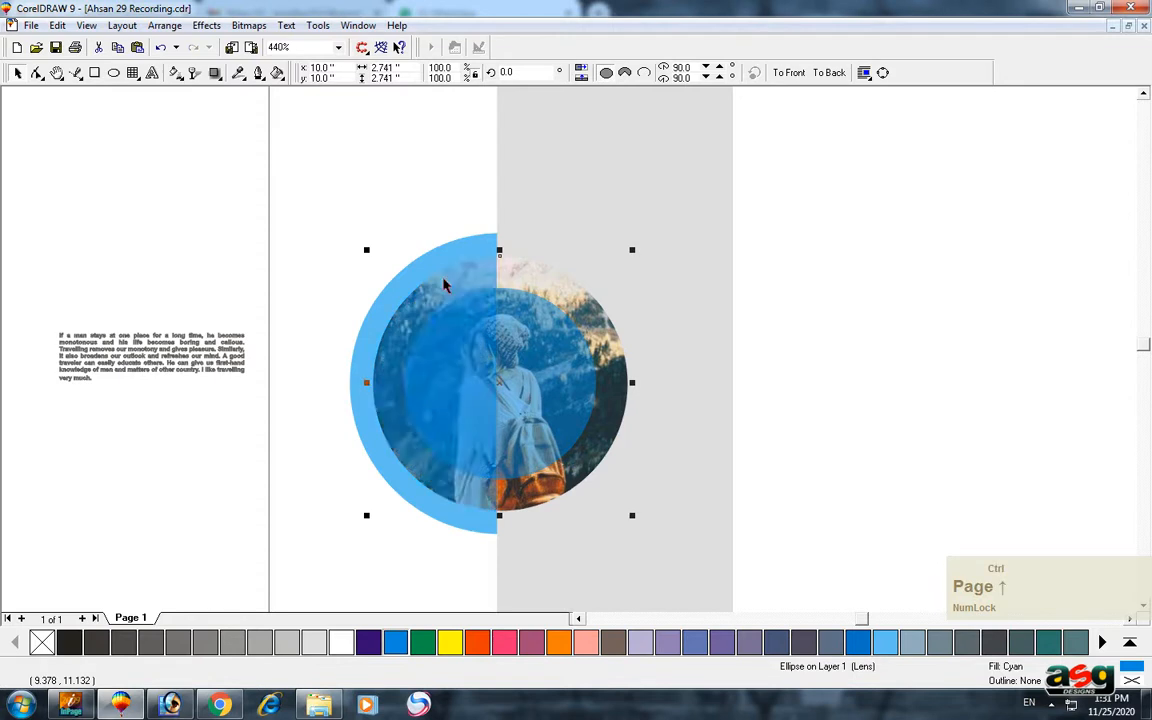
Place the smaller transparent Cyan circle inside the grey rectangle with PowerClip.
click(503, 297)
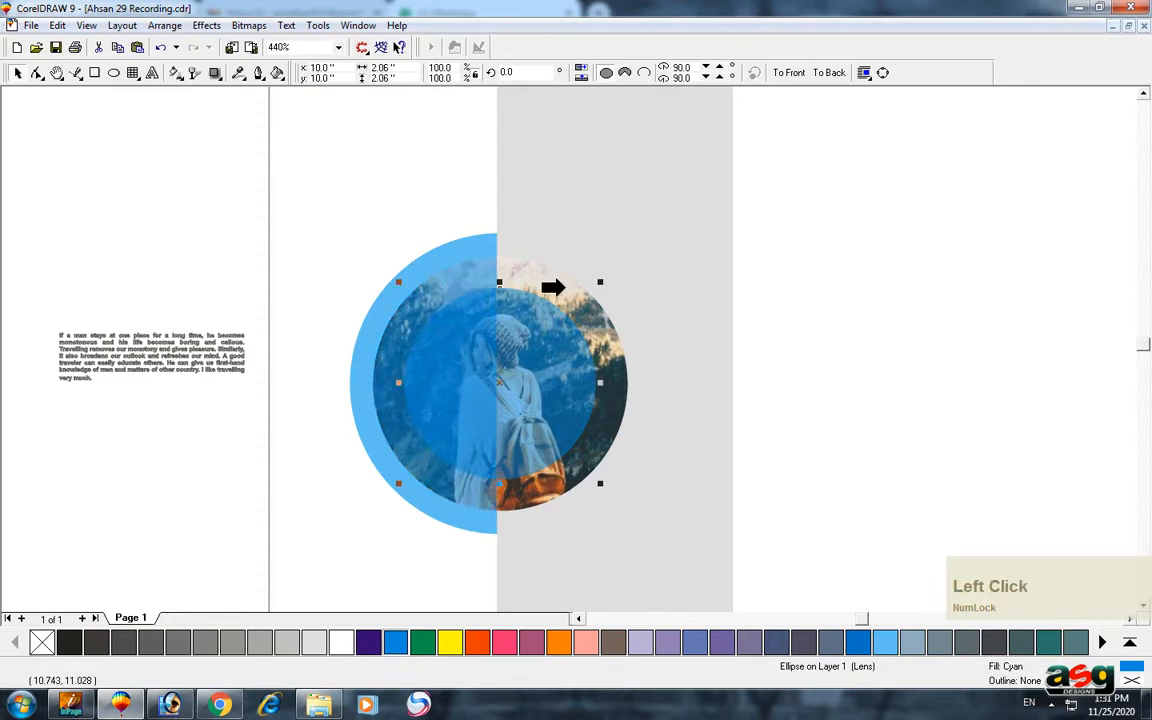
click(556, 290)
click(979, 268)
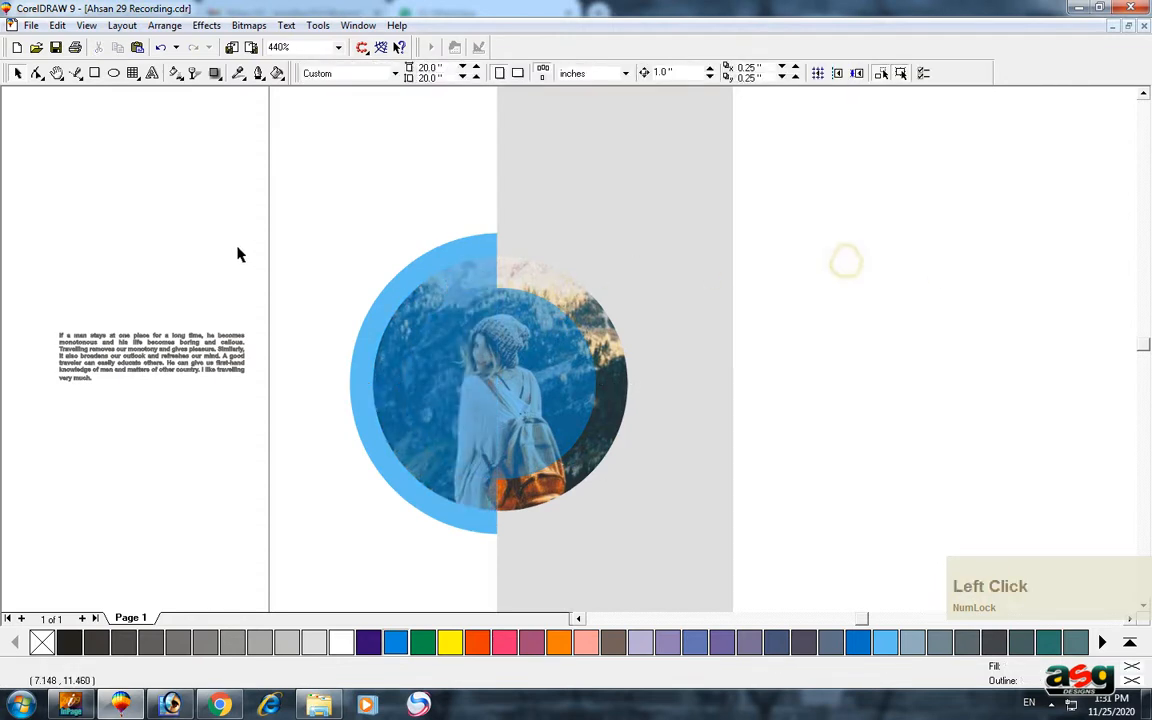
scroll(451, 281, down, 2)
click(846, 268)
Undo the PowerClips, transparency and smaller circle copy, back to one opaque Cyan circle over the photo.
key(ctrl+z)
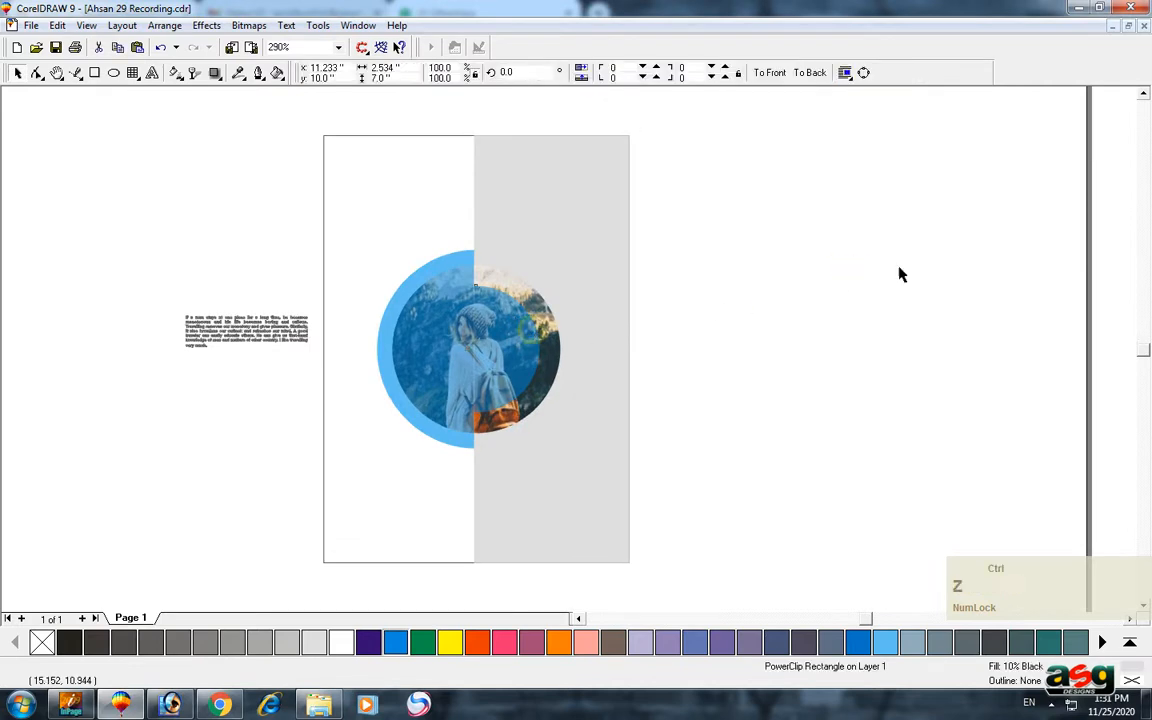
key(ctrl+z)
key(ctrl+z)
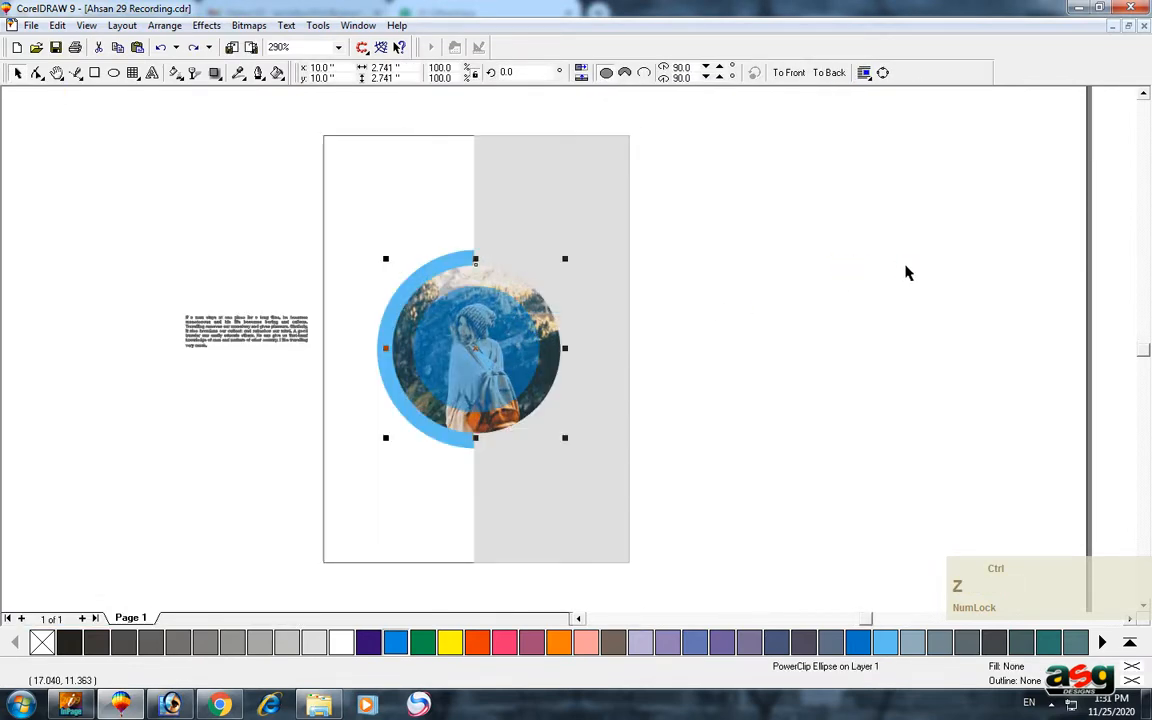
key(ctrl+z)
key(ctrl+z)
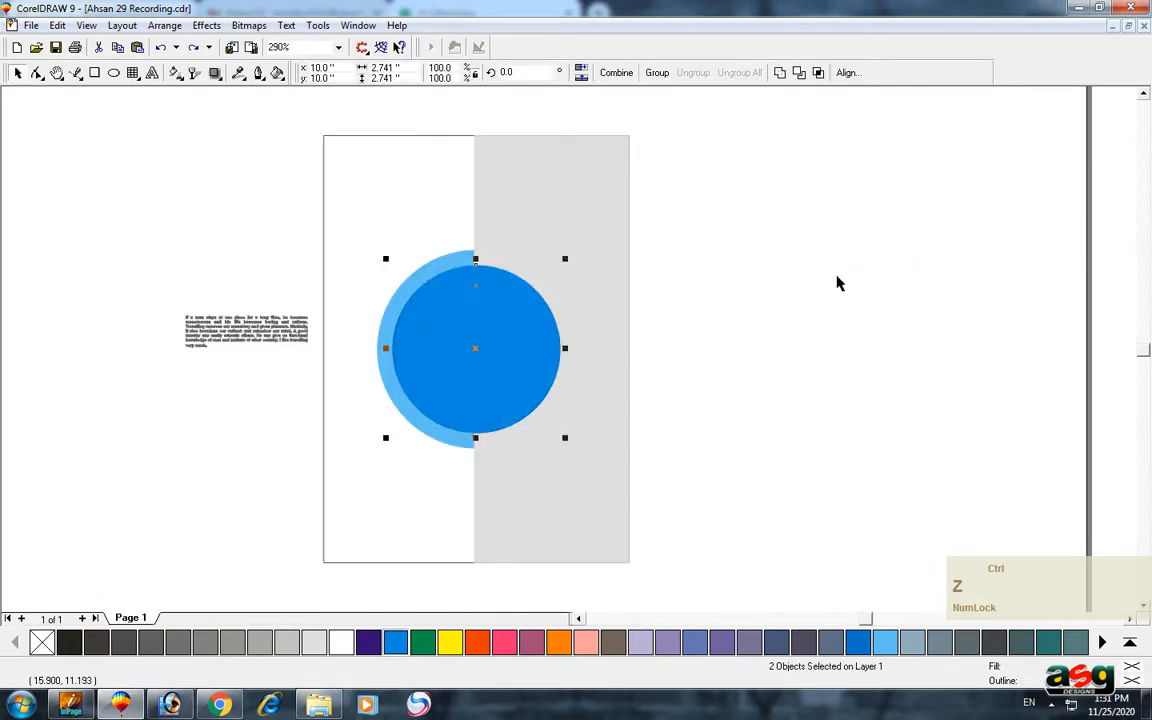
key(ctrl+z)
click(782, 297)
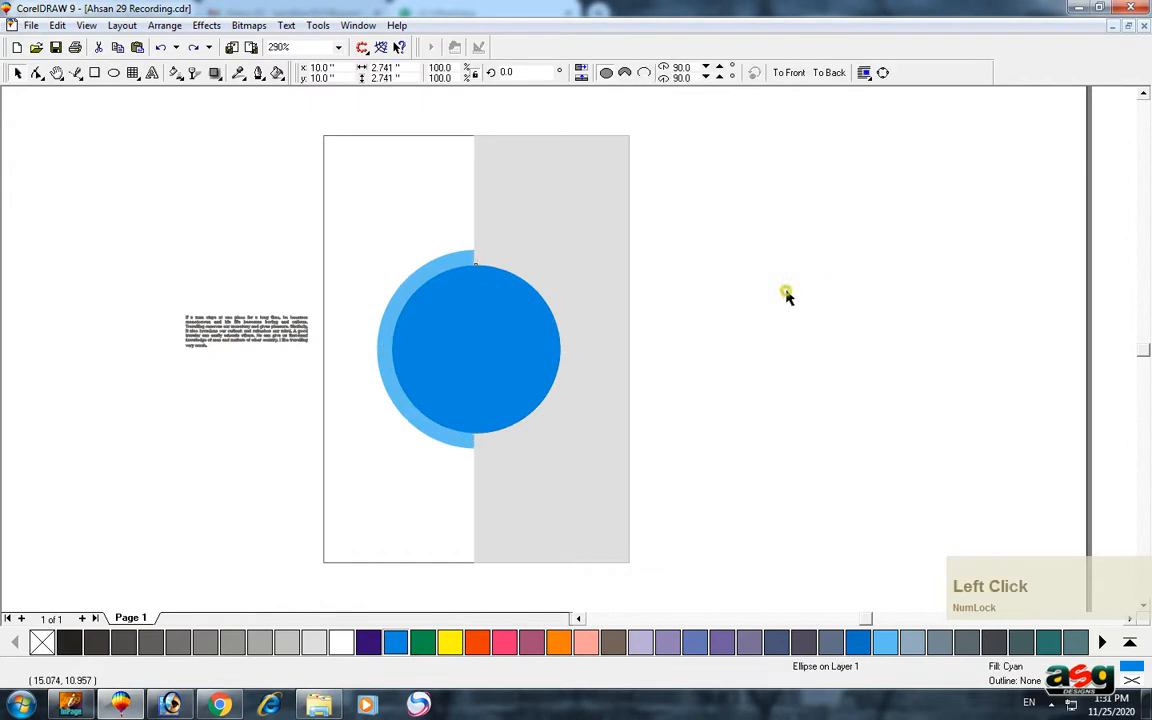
Move the opaque Cyan circle off the photo to its lower right, across the grey rectangle's outer edge.
click(398, 303)
drag(480, 331, 647, 441)
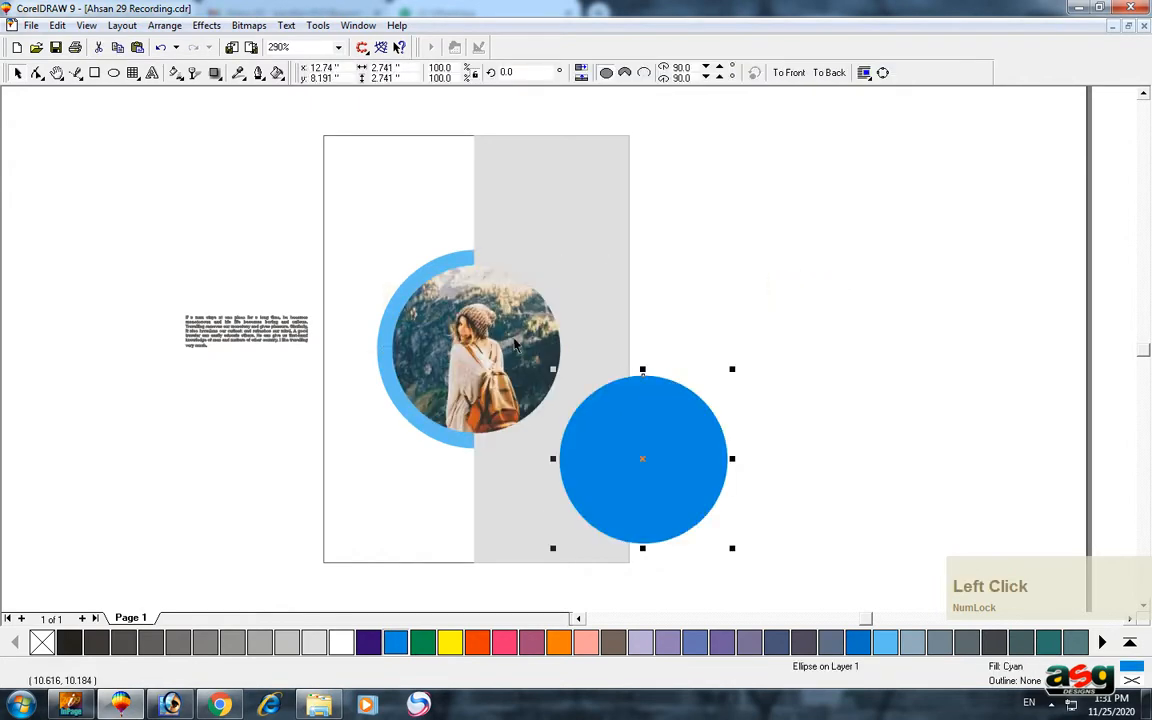
Try to centre the opaque Cyan circle on the photo circle both ways.
shift+click(508, 328)
key(c)
key(e)
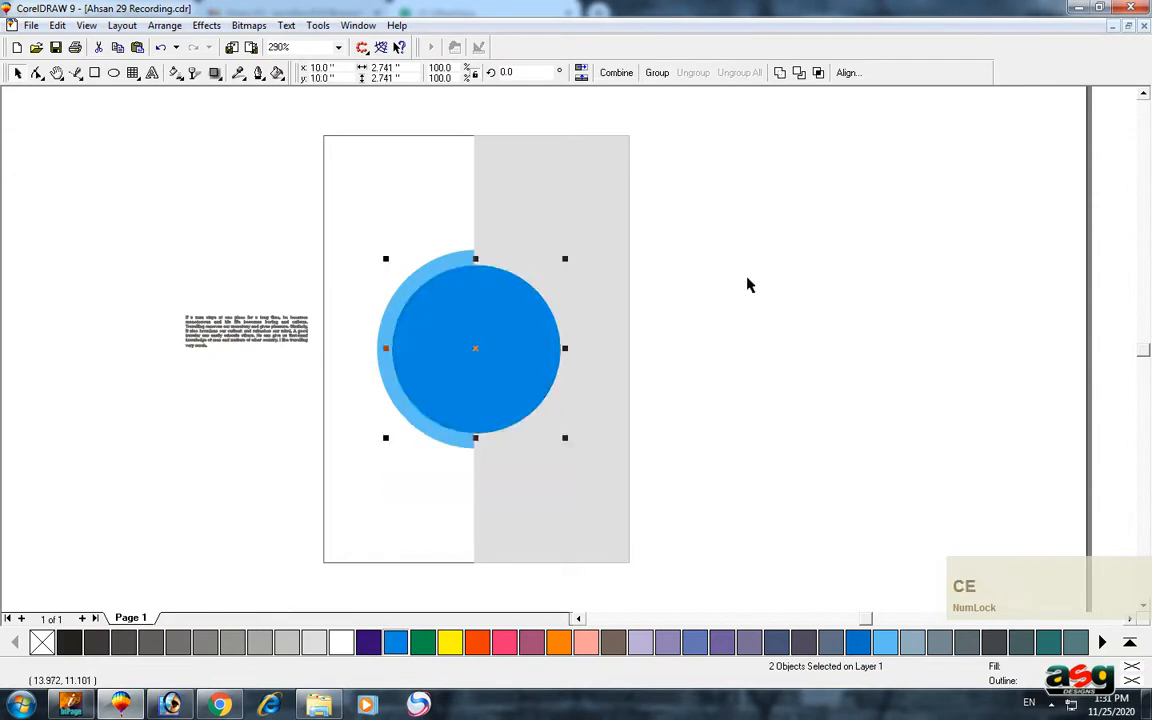
click(808, 266)
key(ctrl+z)
key(ctrl+z)
click(795, 263)
Apply Uniform transparency of 50 to the Cyan circle and change its merge mode.
click(679, 433)
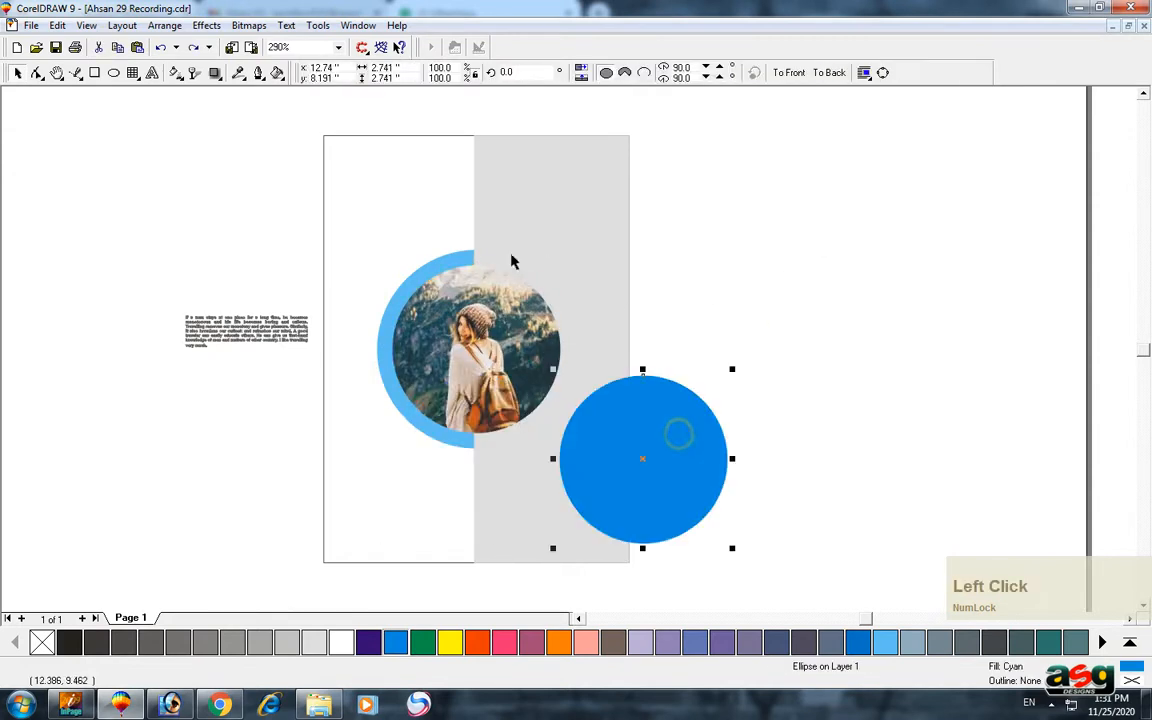
key(space)
click(359, 77)
click(345, 97)
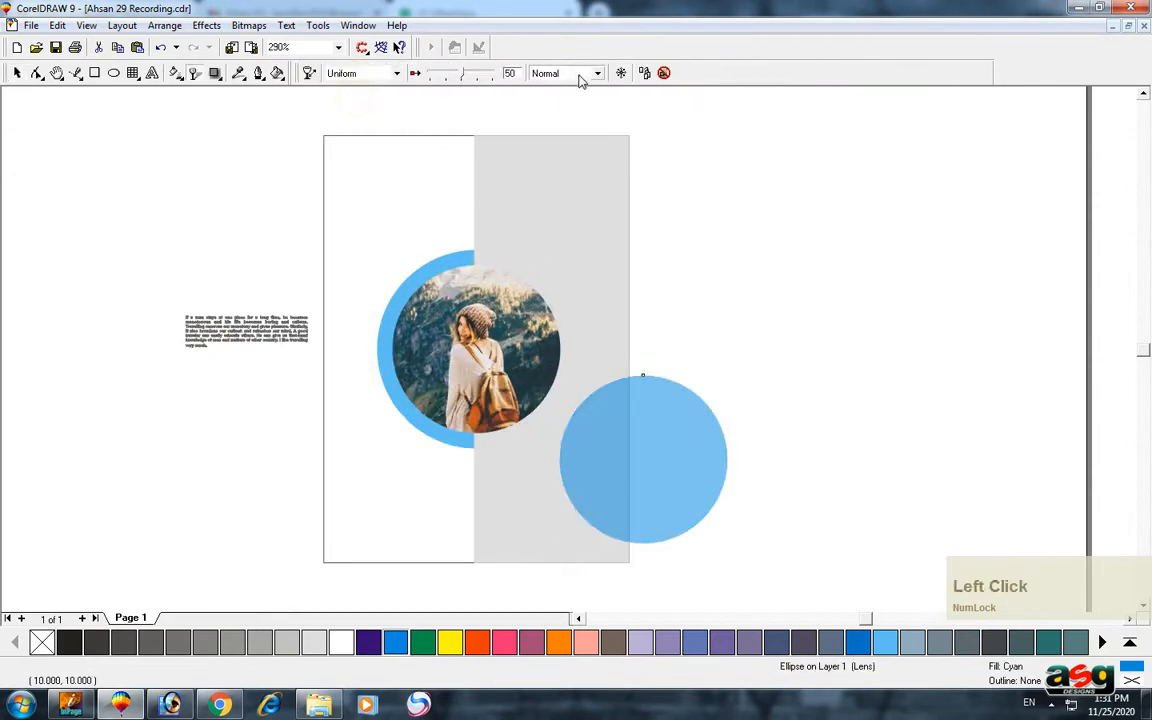
click(590, 73)
key(space)
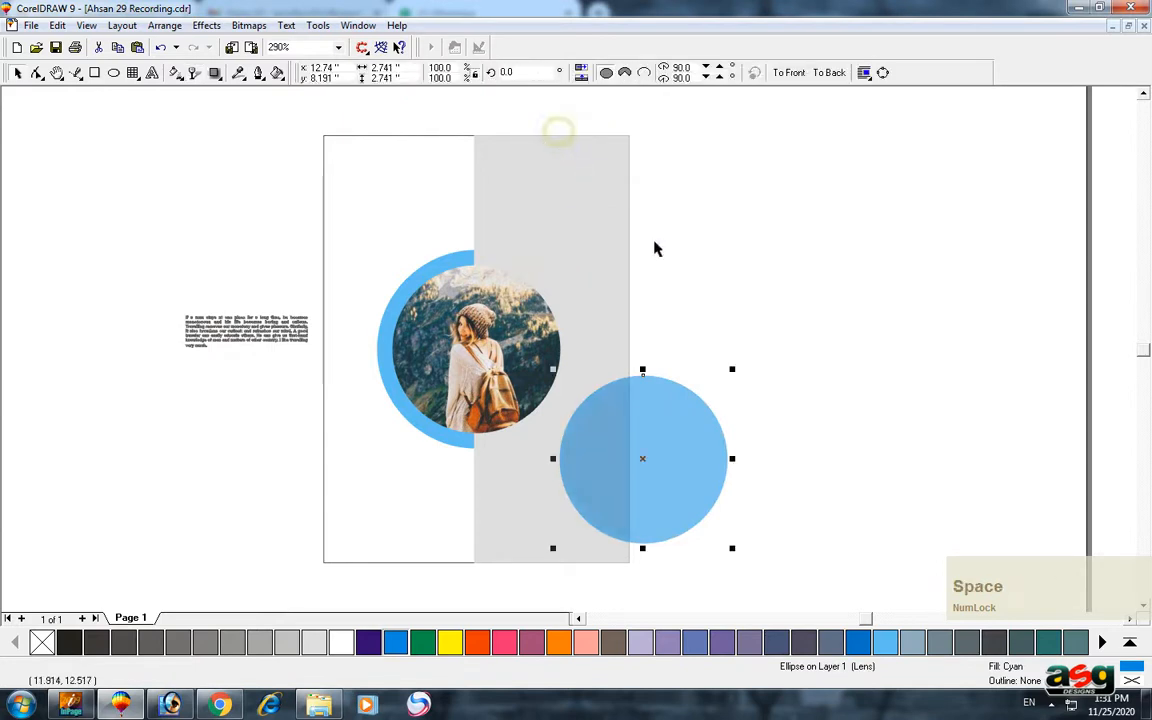
drag(469, 309, 523, 372)
key(ctrl+z)
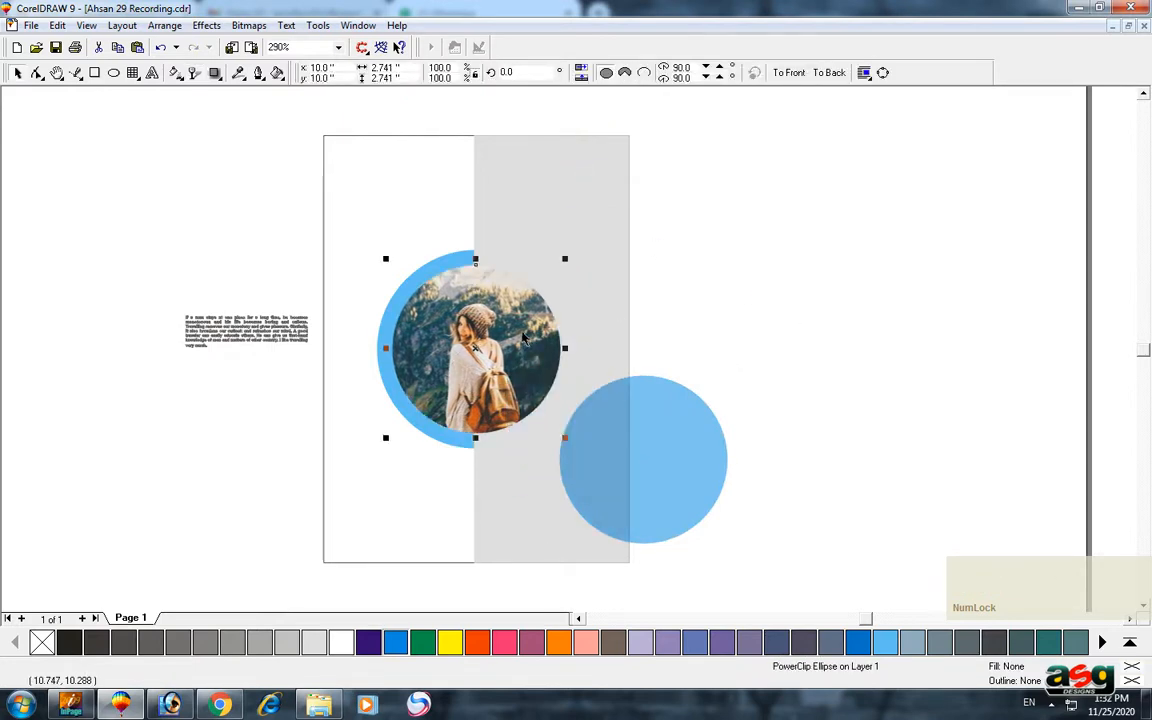
click(509, 239)
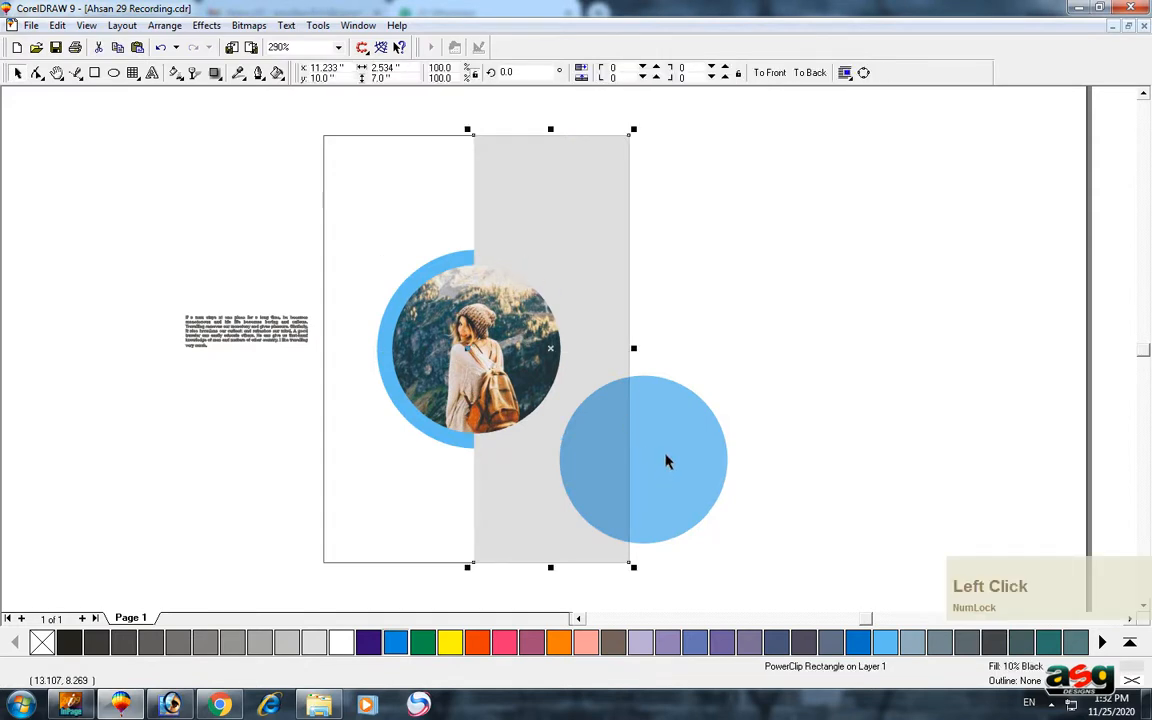
Centre the transparent Cyan circle on the photo circle horizontally and vertically.
click(653, 450)
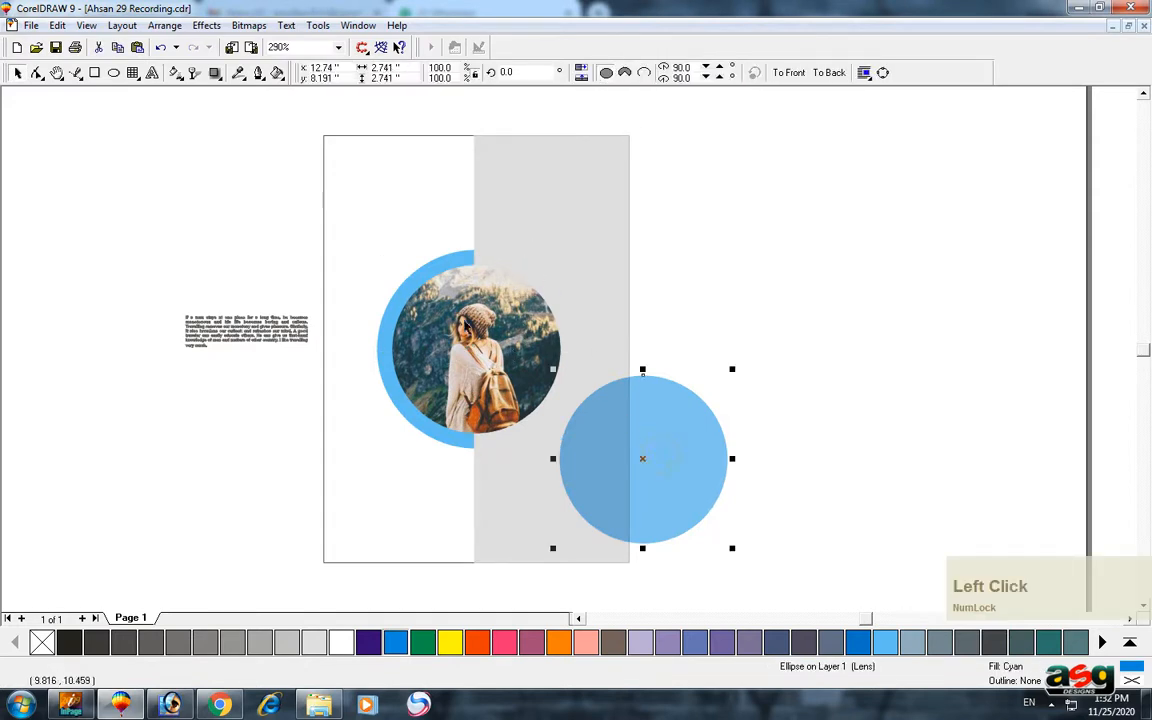
shift+click(412, 302)
key(e)
key(c)
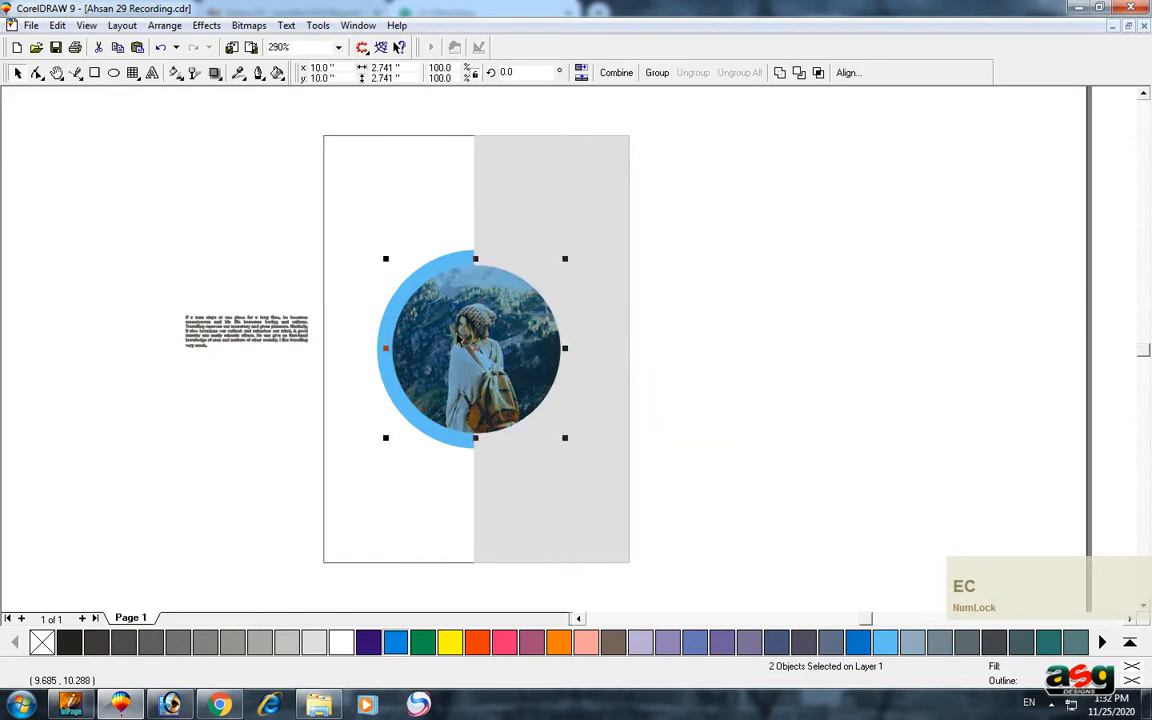
click(775, 285)
Try to send the transparent Cyan circle one level back behind the photo circle.
click(409, 305)
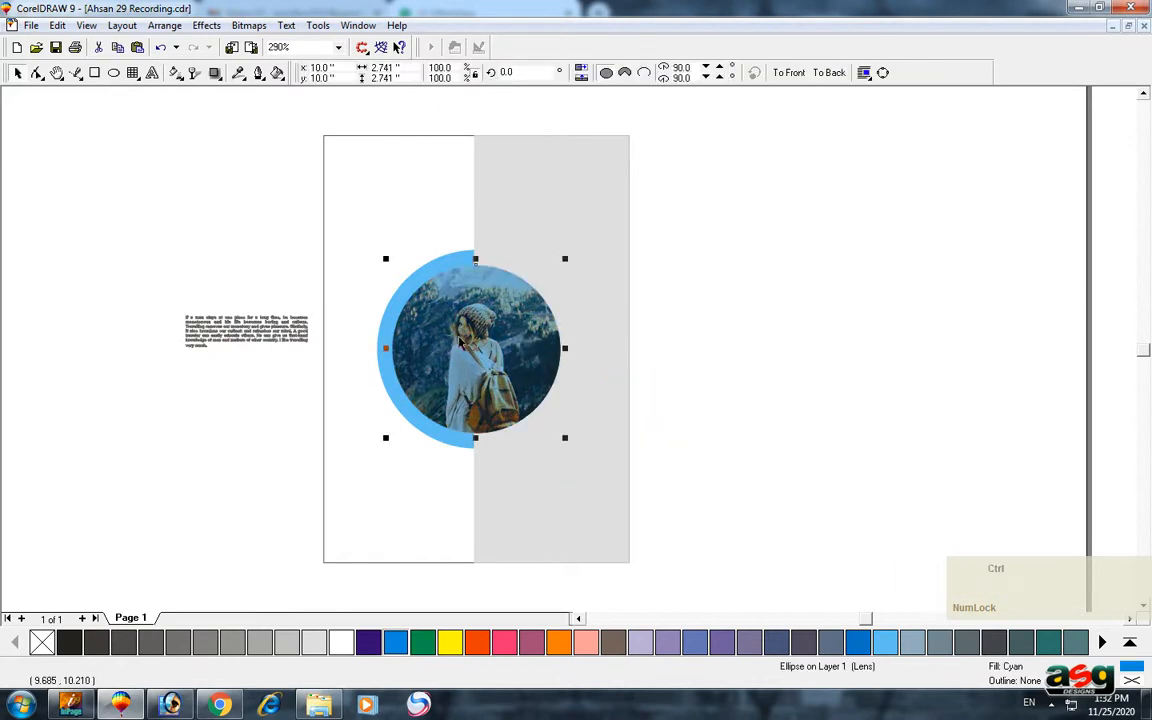
key(ctrl+Page_Down)
key(ctrl+z)
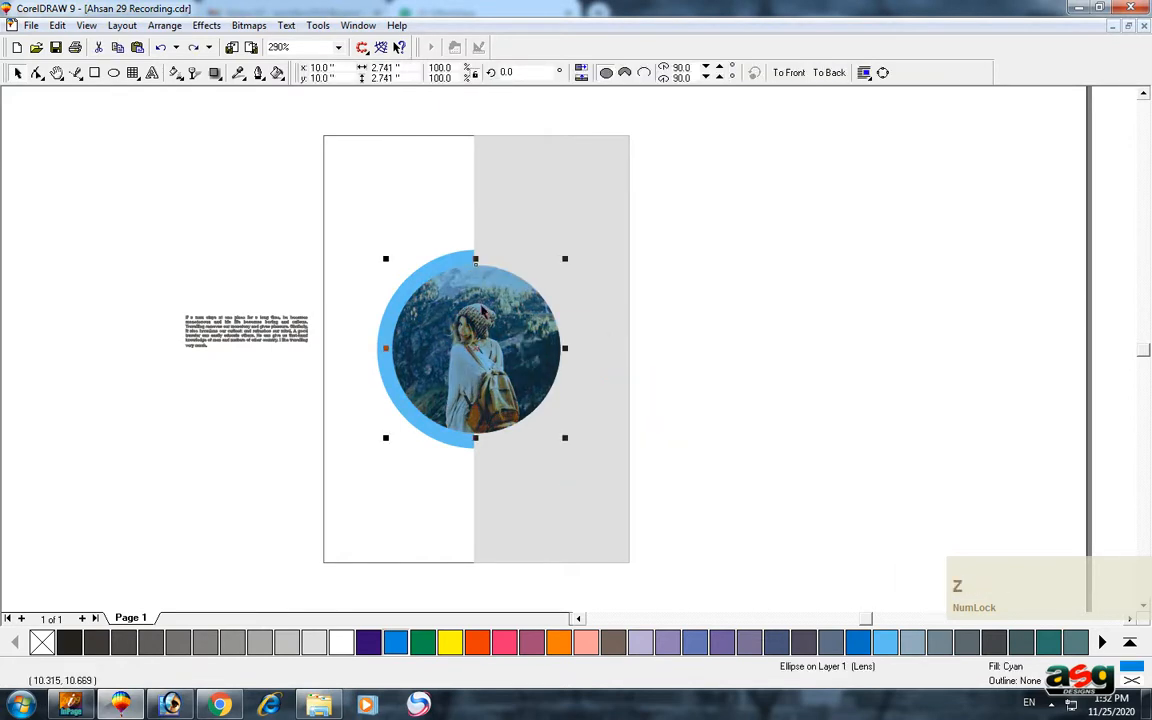
scroll(483, 311, up, 3)
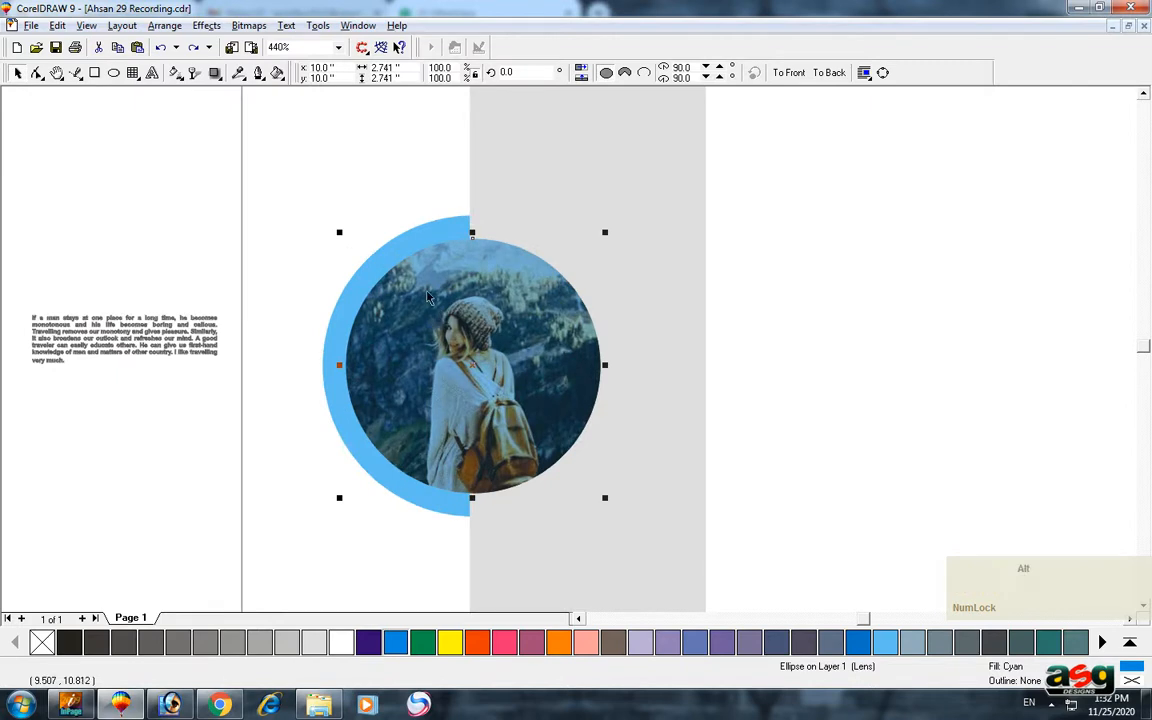
click(419, 316)
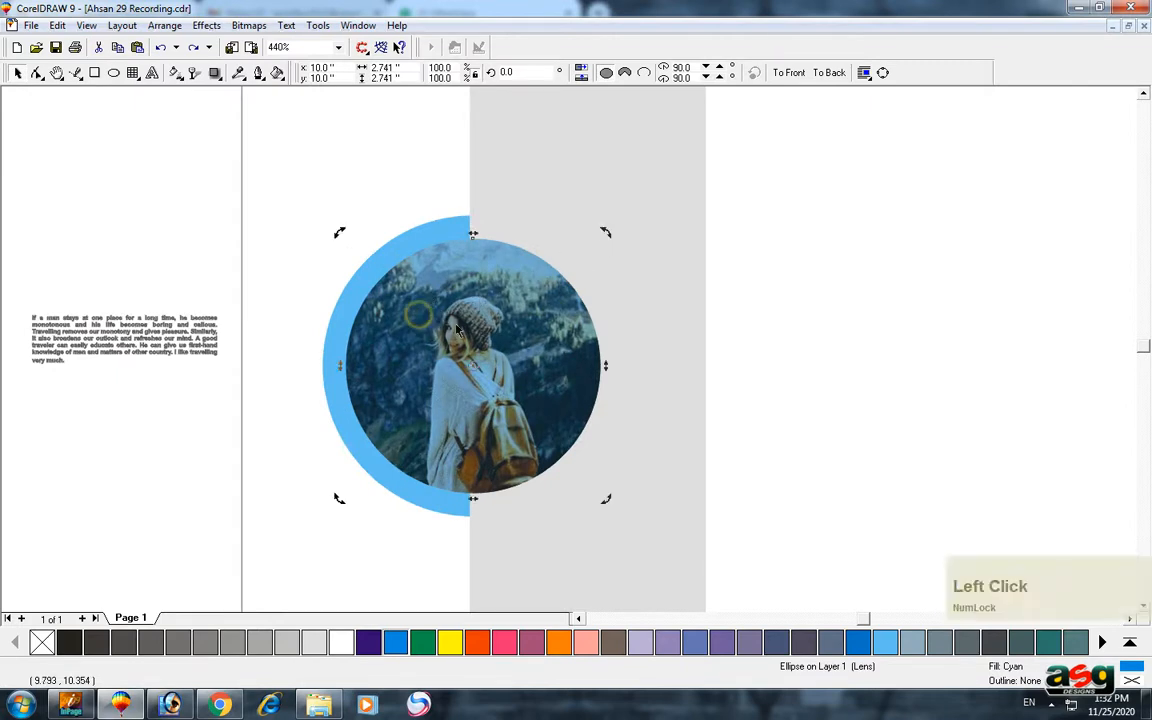
drag(457, 318, 448, 350)
key(ctrl+z)
Select the photo circle beneath the overlay and try sending it one level back and forward again.
click(419, 310)
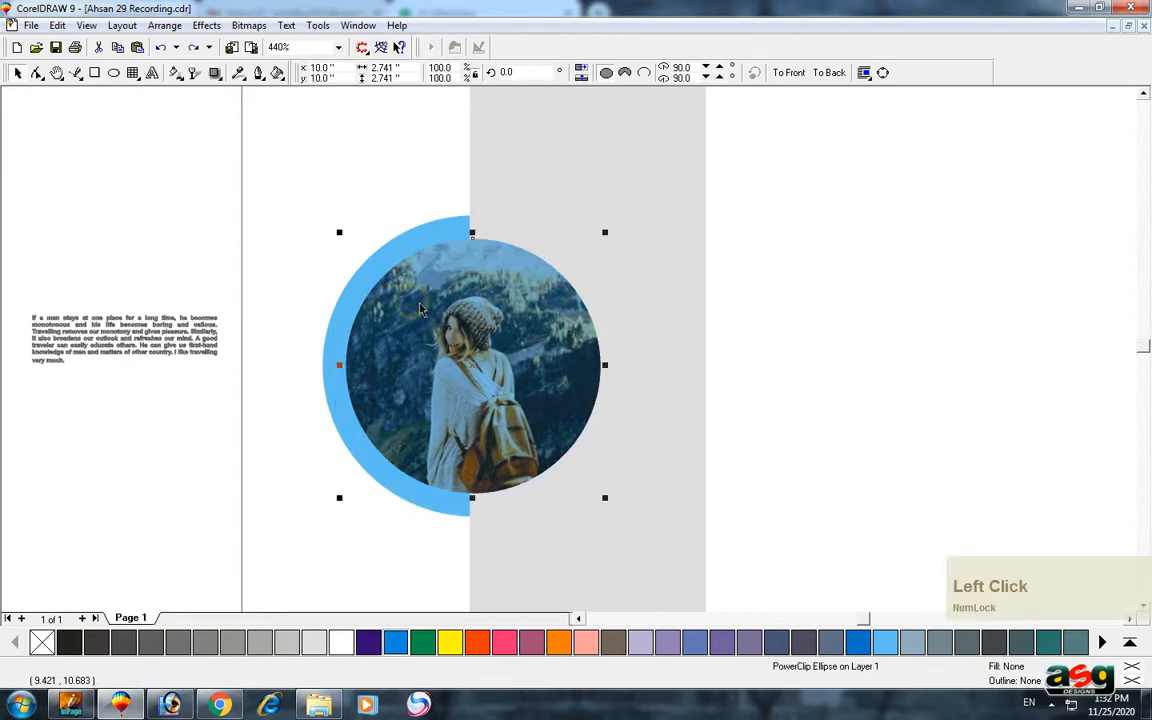
key(ctrl+Page_Down)
key(ctrl+Page_Up)
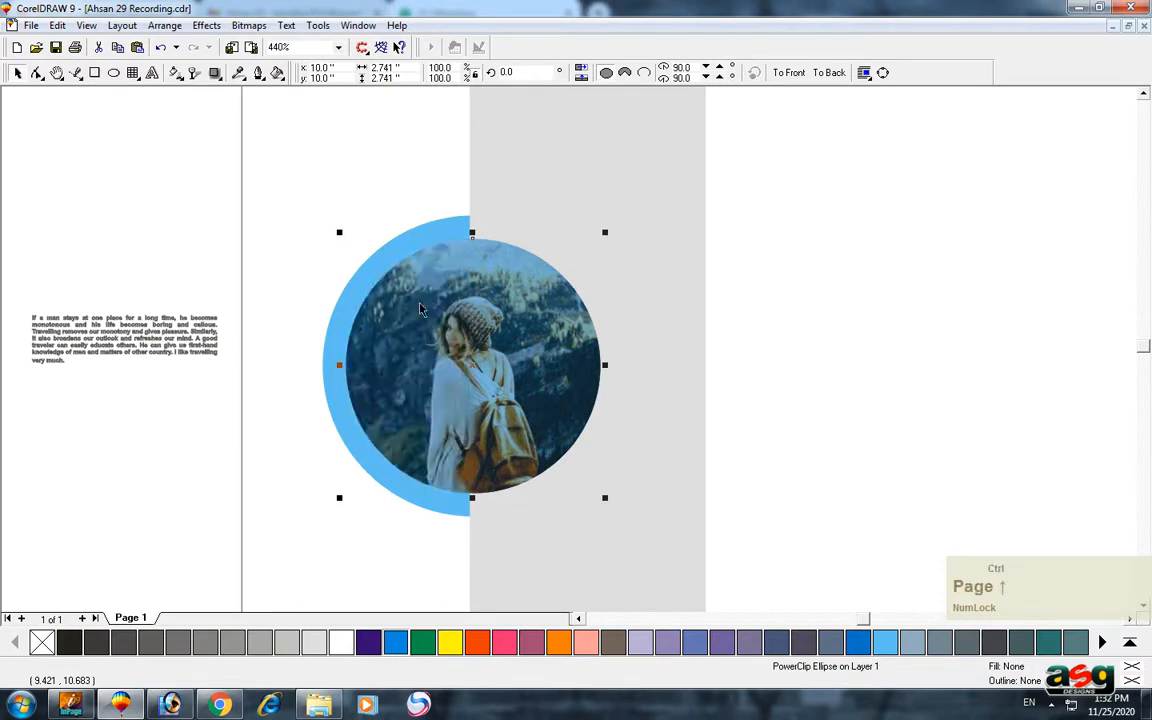
drag(501, 296, 549, 407)
key(ctrl+z)
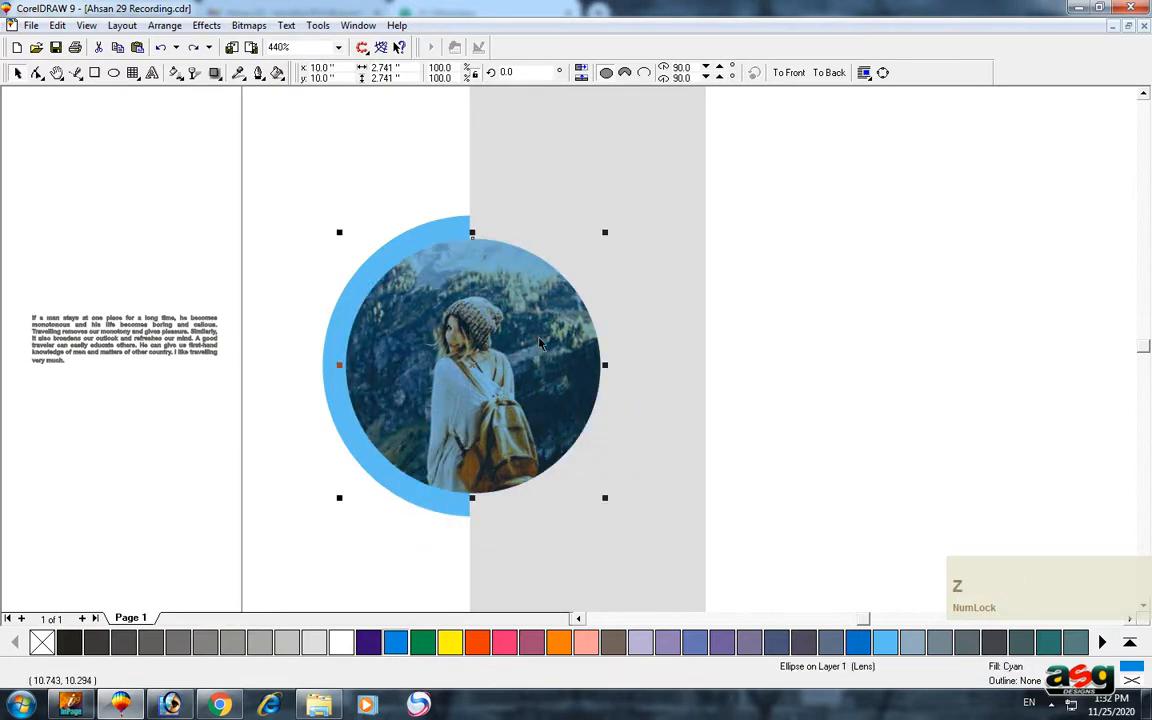
Move the transparent Cyan circle off the photo to its lower right and check the photo circle and grey rectangle beneath.
scroll(523, 334, up, 1)
drag(522, 334, 820, 476)
drag(410, 293, 301, 298)
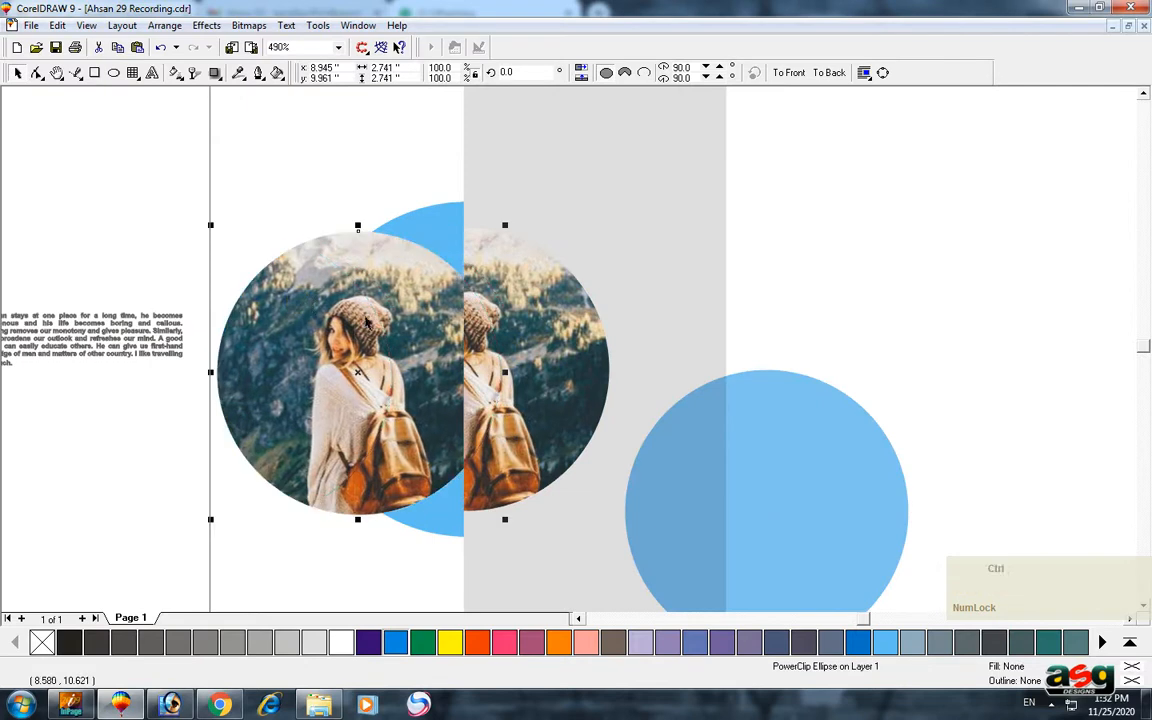
key(ctrl+z)
drag(588, 283, 674, 307)
key(ctrl+z)
click(814, 449)
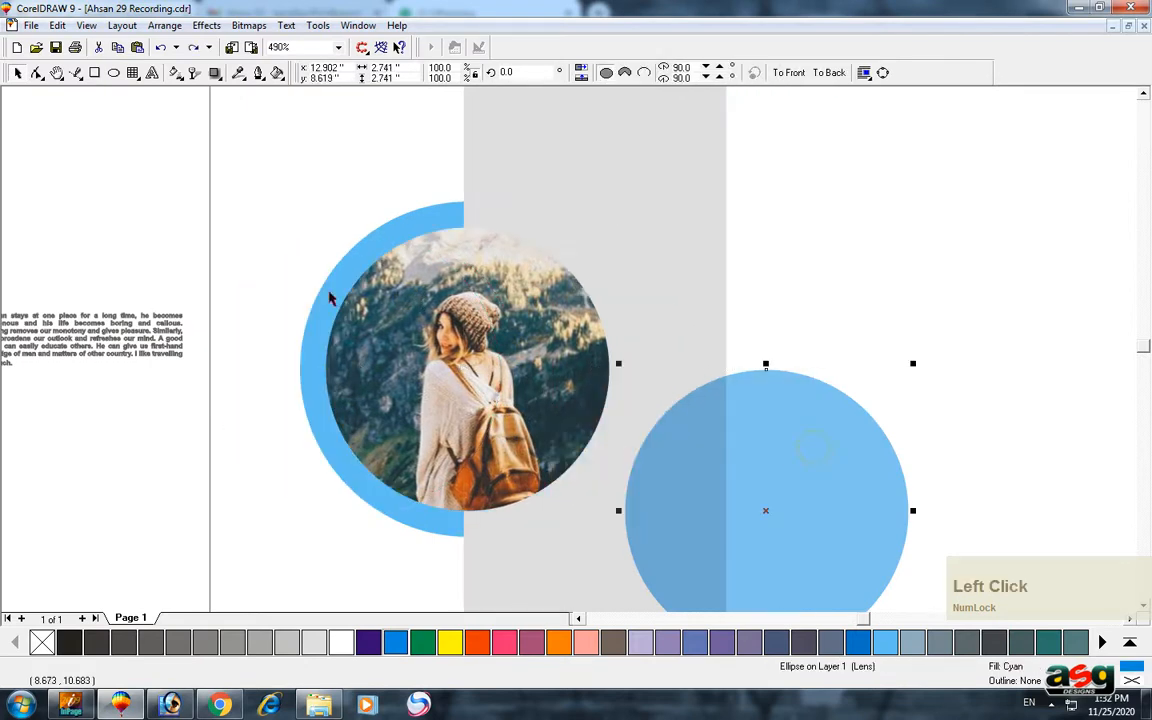
Centre the transparent Cyan circle on the photo in both directions and send it one level back behind the grey half.
shift+click(330, 297)
key(e)
key(c)
click(926, 288)
click(515, 285)
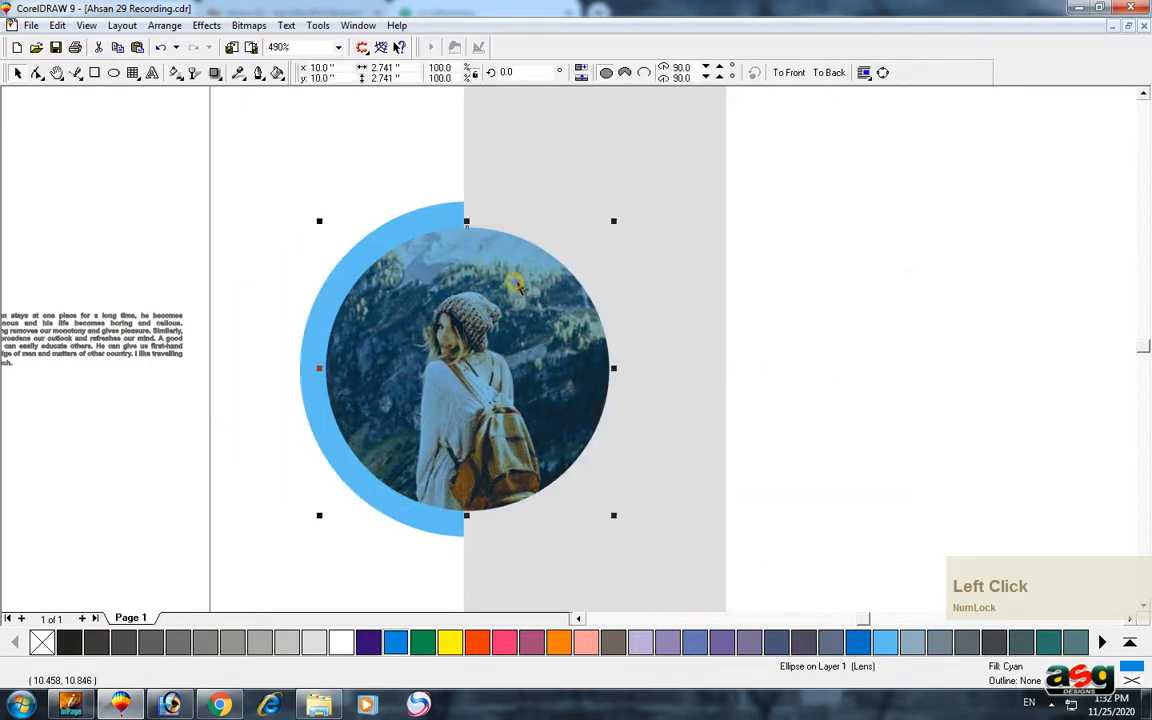
key(ctrl+Page_Down)
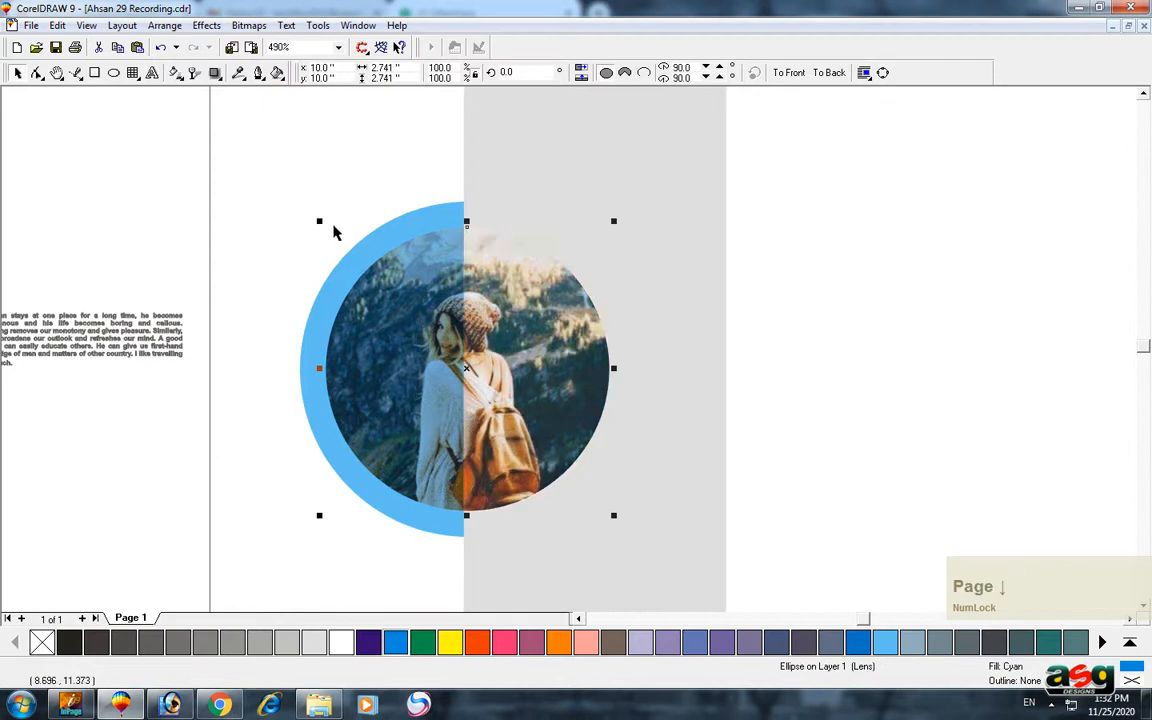
Duplicate the transparent Cyan circle as a smaller concentric copy and PowerClip it over the photo.
drag(319, 221, 357, 259)
right_click(357, 259)
click(551, 265)
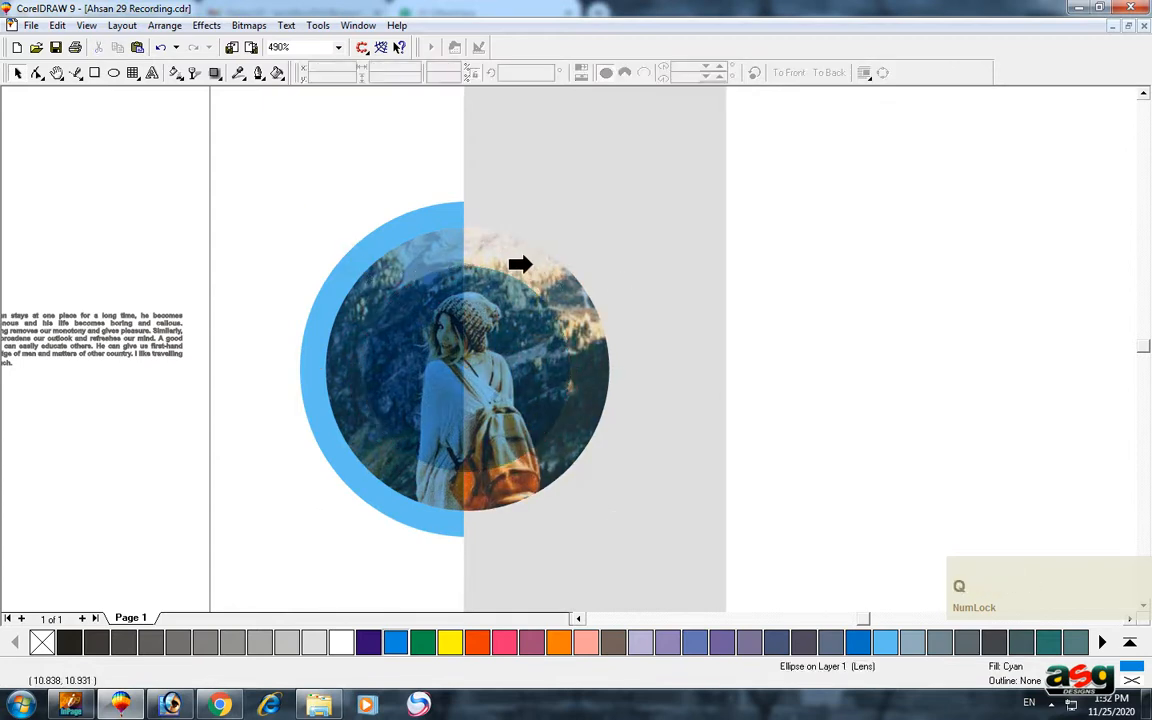
Examine the full page layout with the blue overlays on the hiker photo.
shift+click(335, 221)
key(shift+F2)
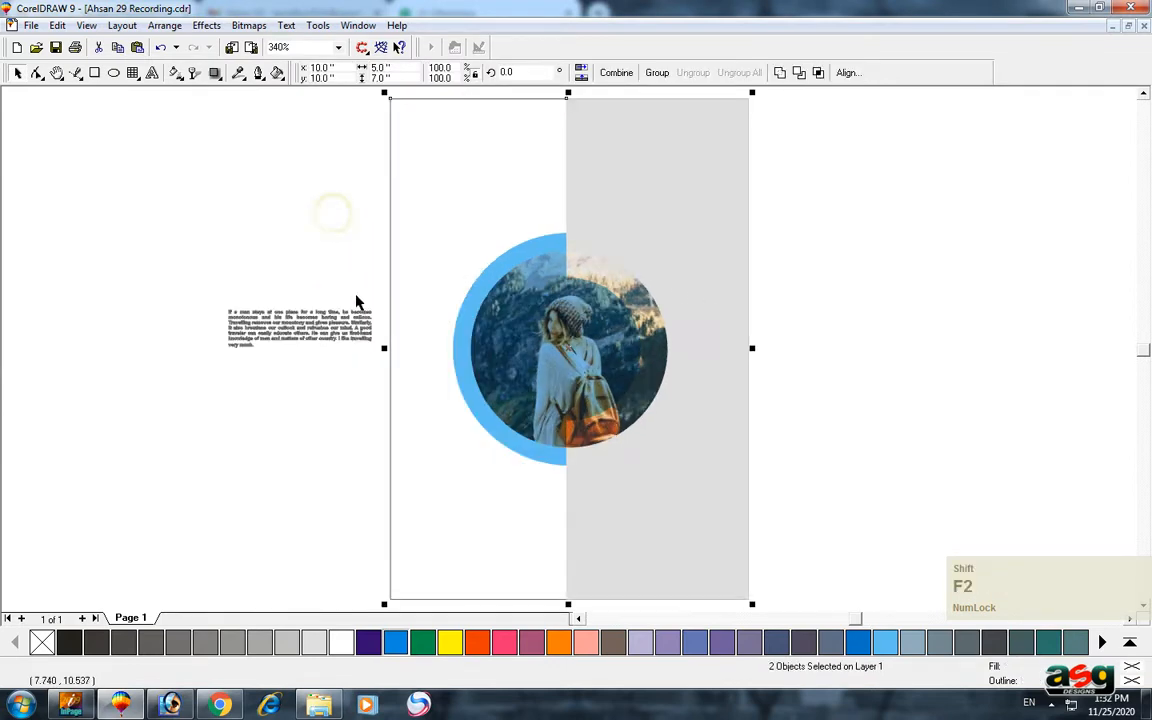
click(306, 213)
click(427, 198)
click(257, 201)
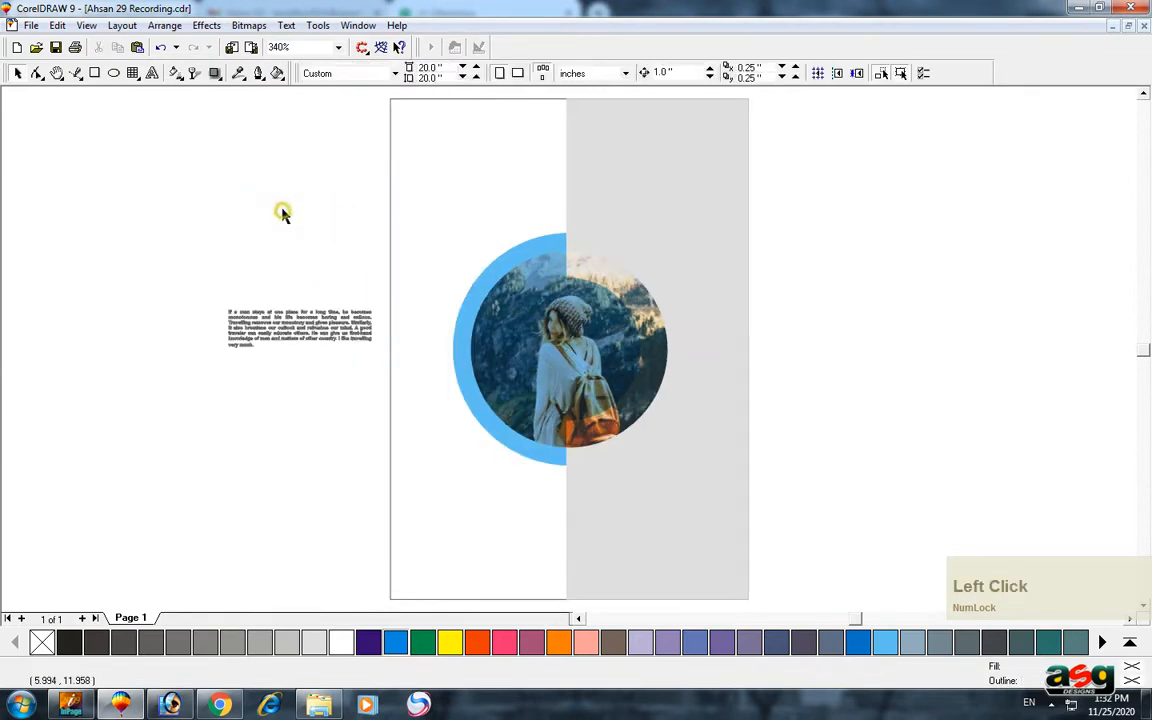
click(257, 162)
click(216, 141)
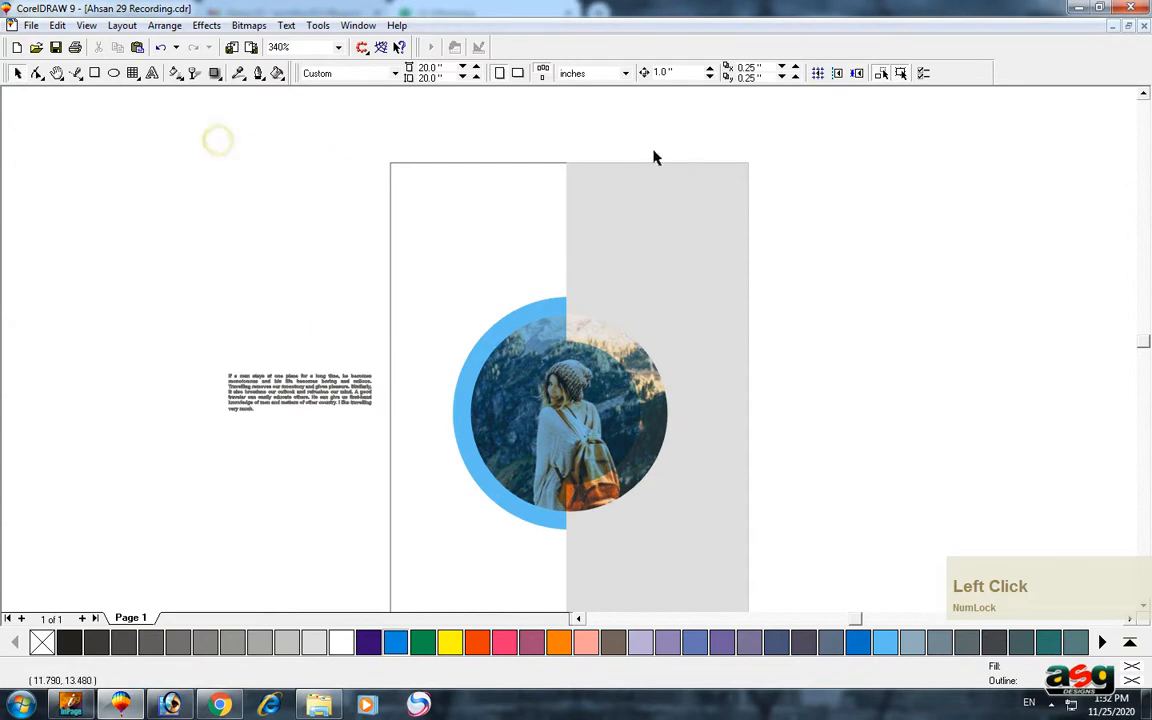
scroll(653, 157, up, 1)
click(445, 137)
click(95, 73)
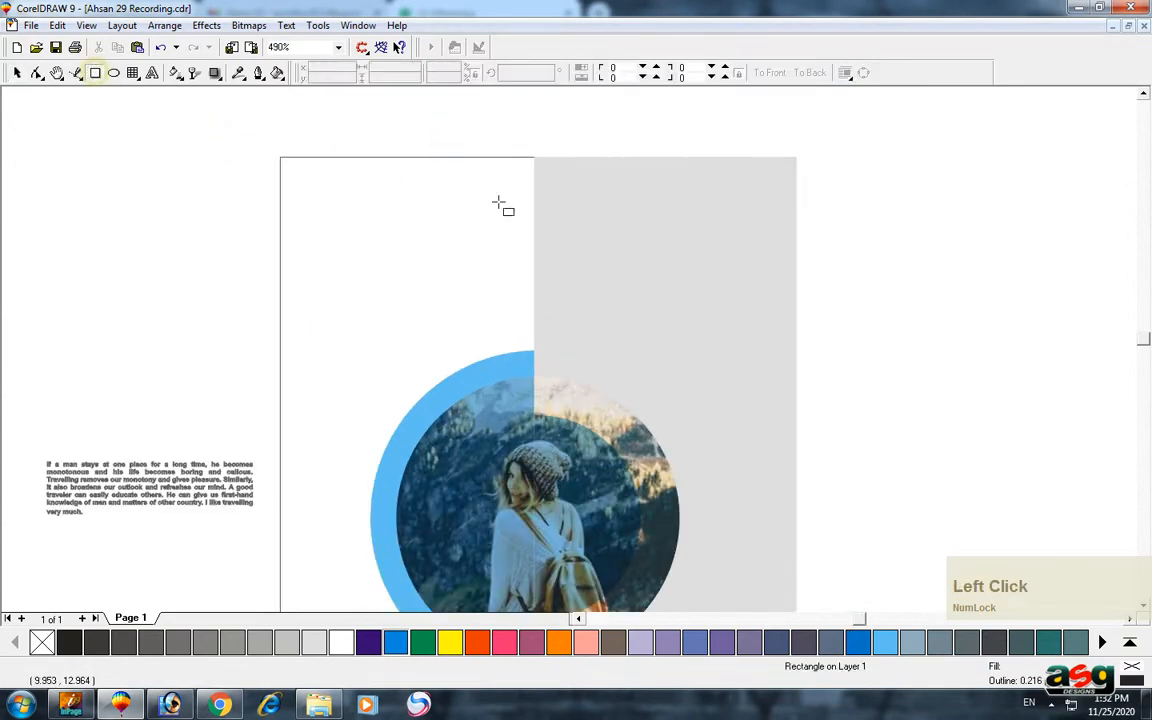
key(space)
Duplicate the Ice Blue circle around the photo as a concentric copy about 3.40" in diameter.
click(460, 385)
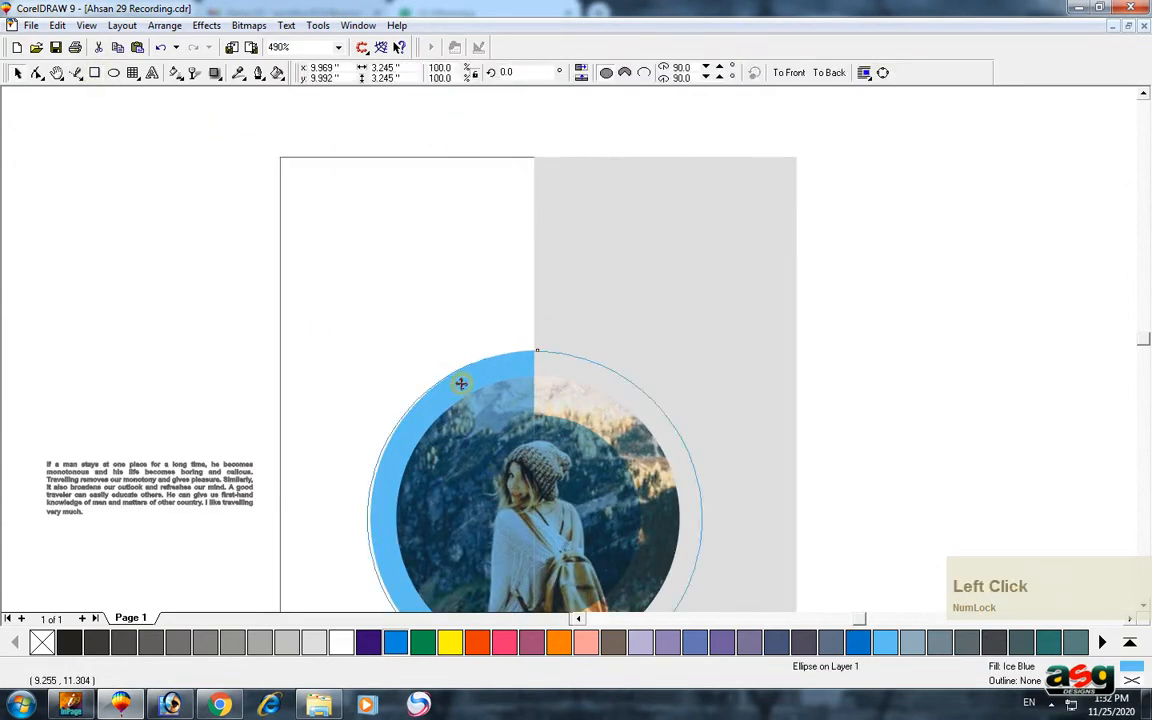
key(z)
drag(362, 346, 355, 337)
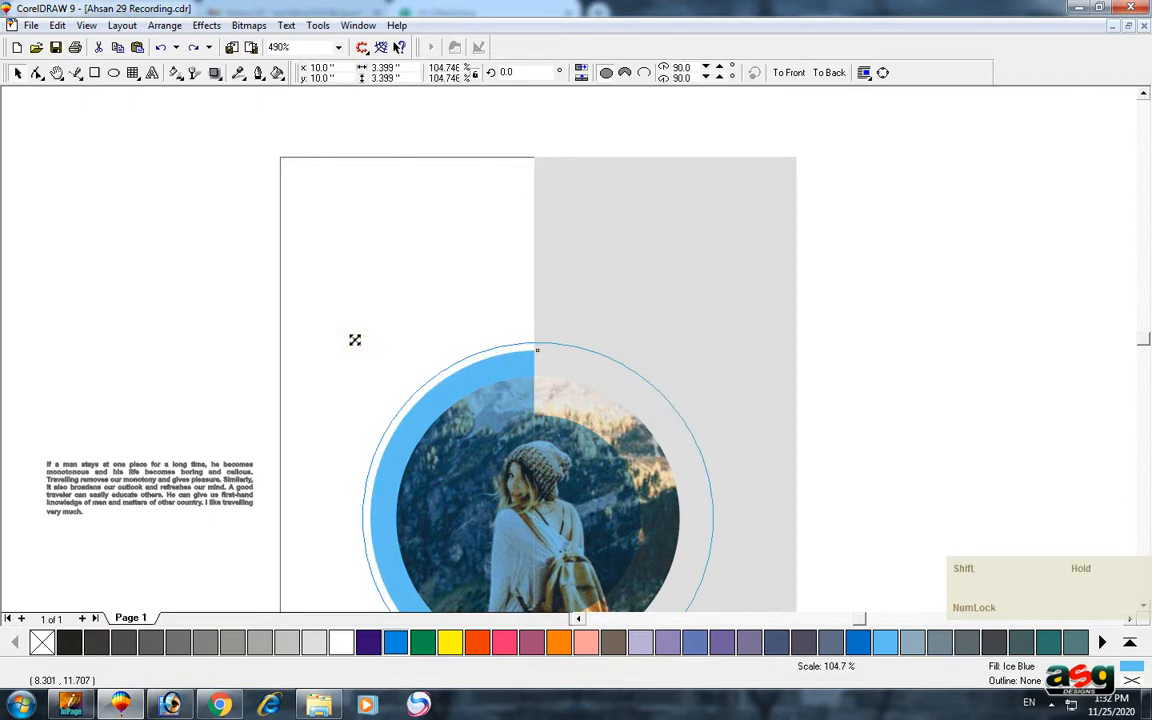
right_click(355, 337)
Give the enlarged circle a 1.0 mm outline that sits behind the fill and scales with the image.
key(F12)
key(Tab)
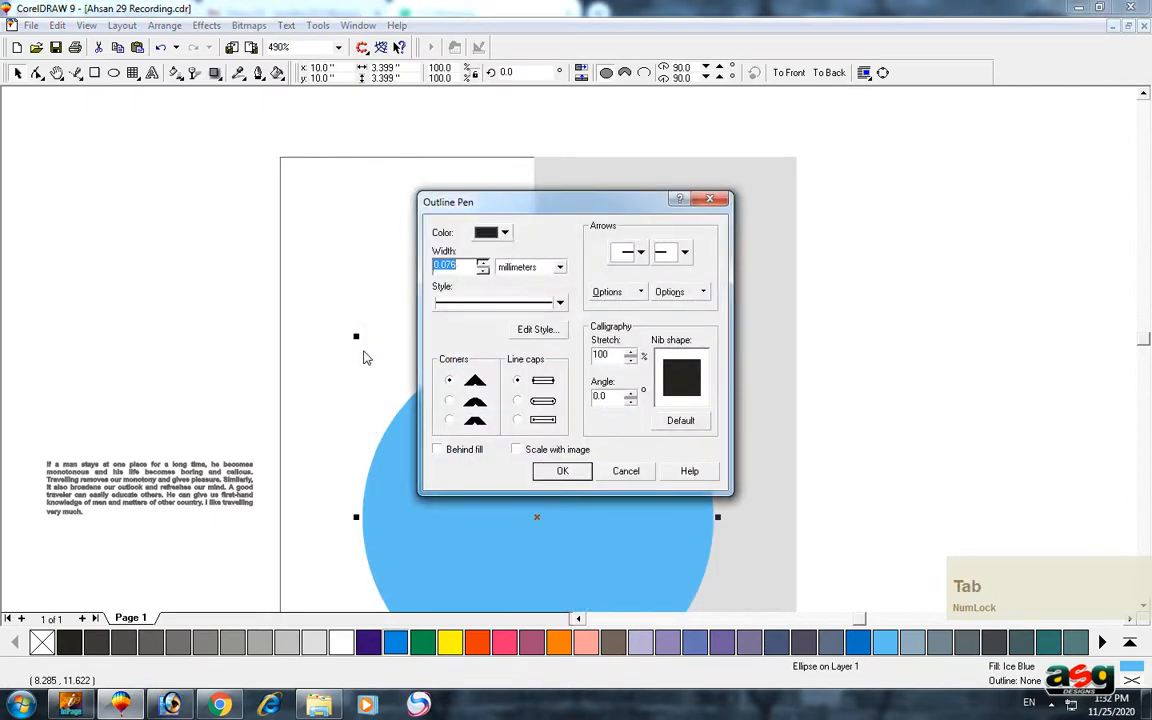
key(Tab)
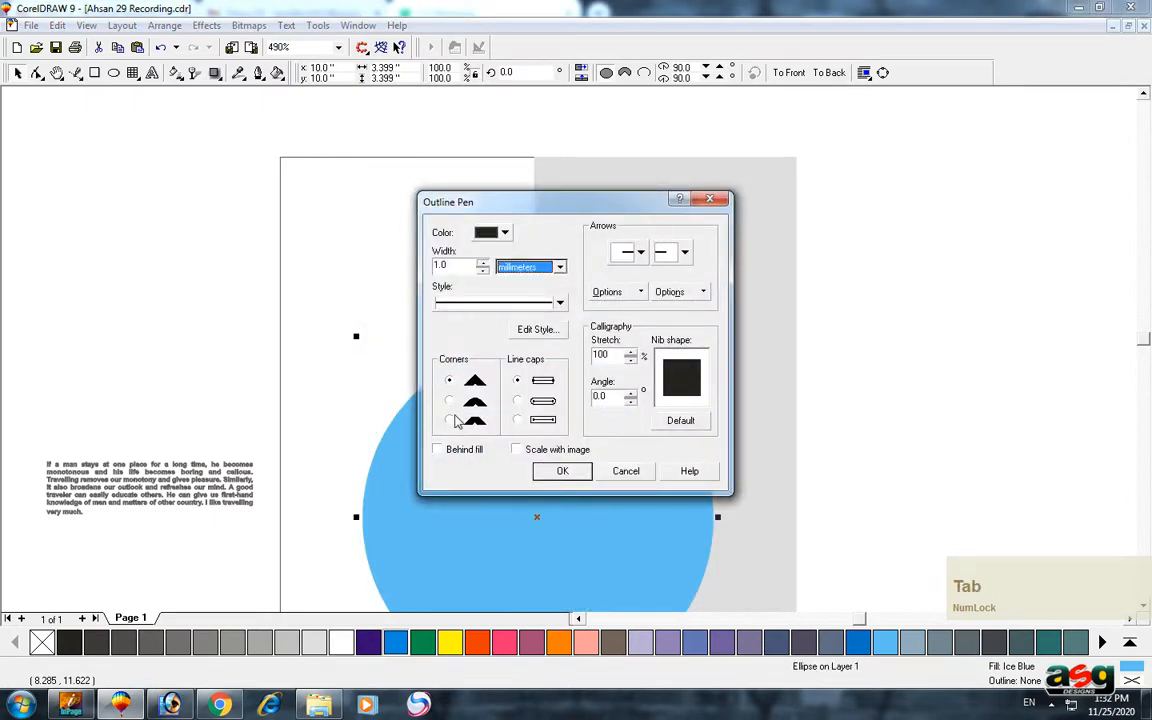
click(455, 451)
click(555, 470)
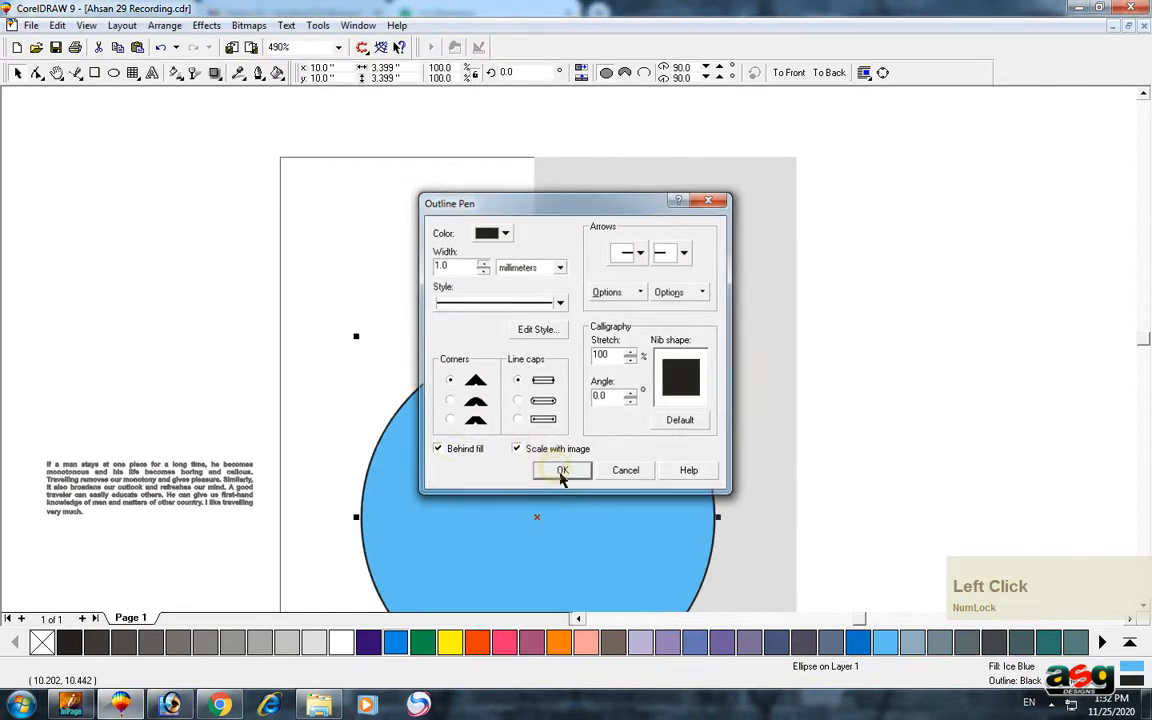
Remove the enlarged circle's fill and colour its outline Sky Blue.
right_click(42, 648)
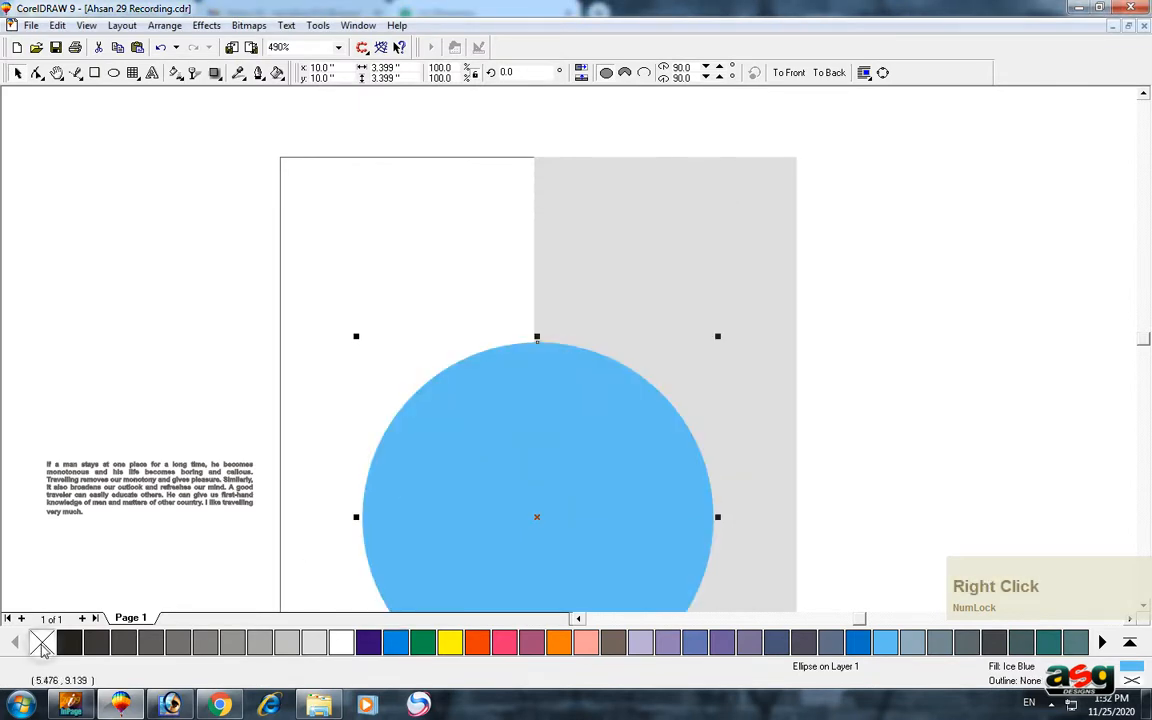
key(ctrl+z)
click(42, 648)
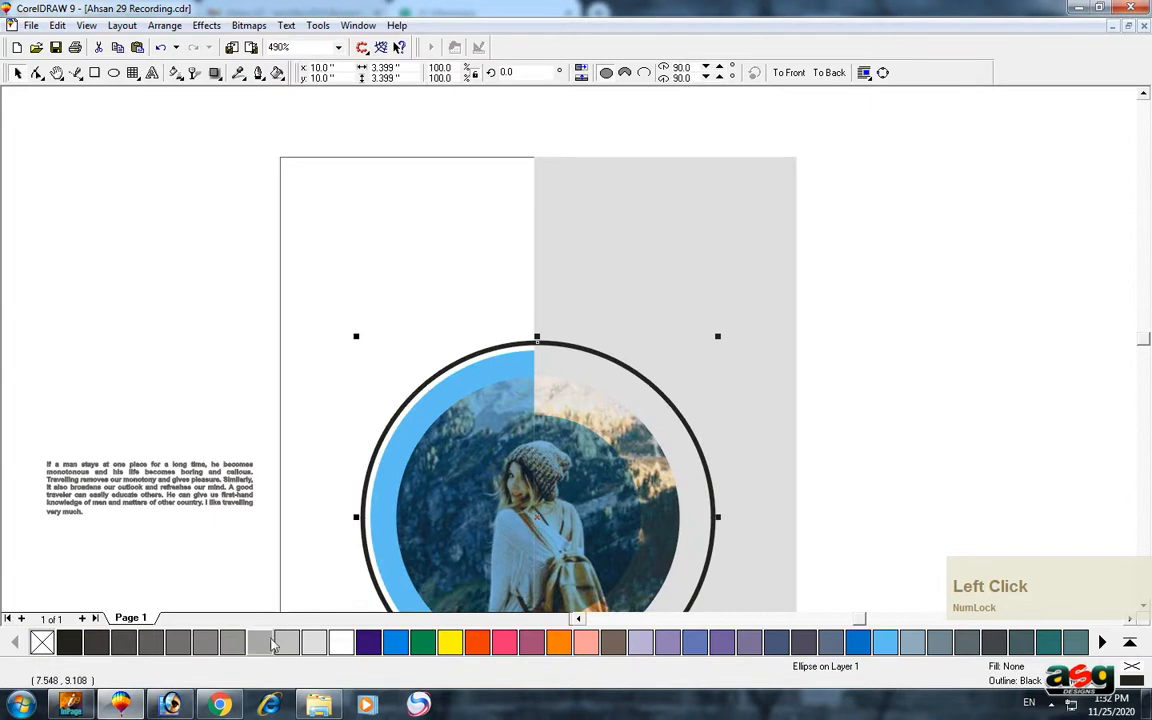
right_click(858, 643)
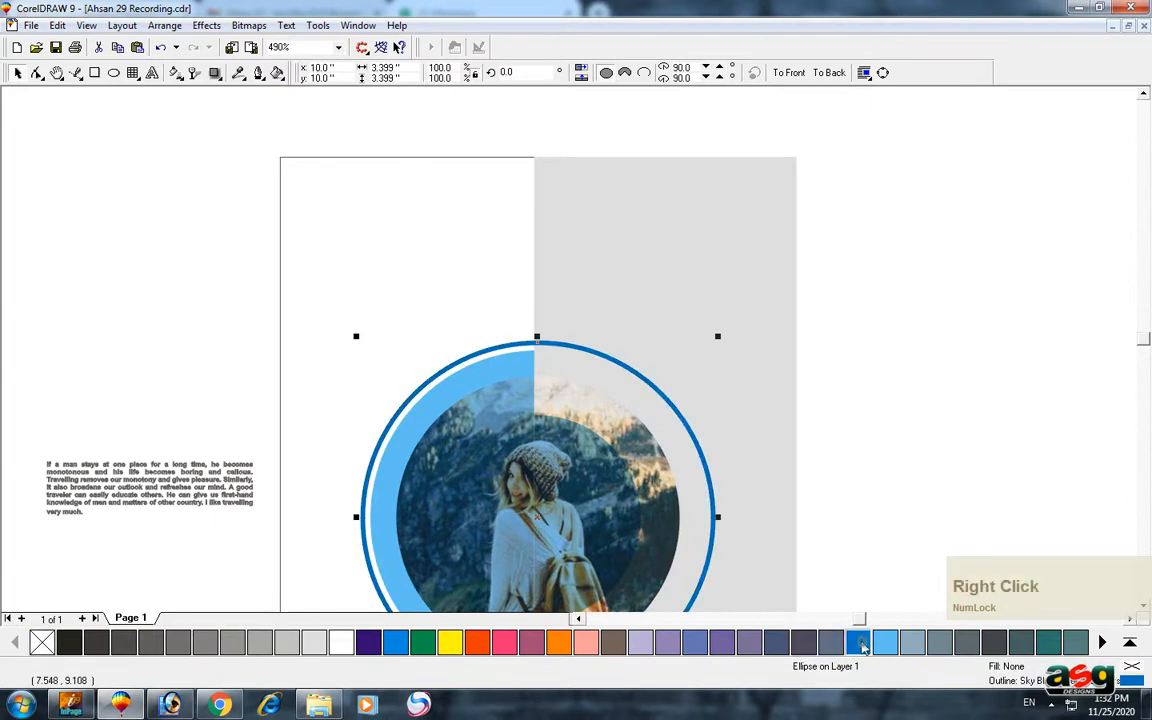
click(238, 357)
Draw a circle about 1.61" in diameter in the empty area beyond the page's upper-left corner.
click(399, 232)
key(shift+F2)
click(186, 214)
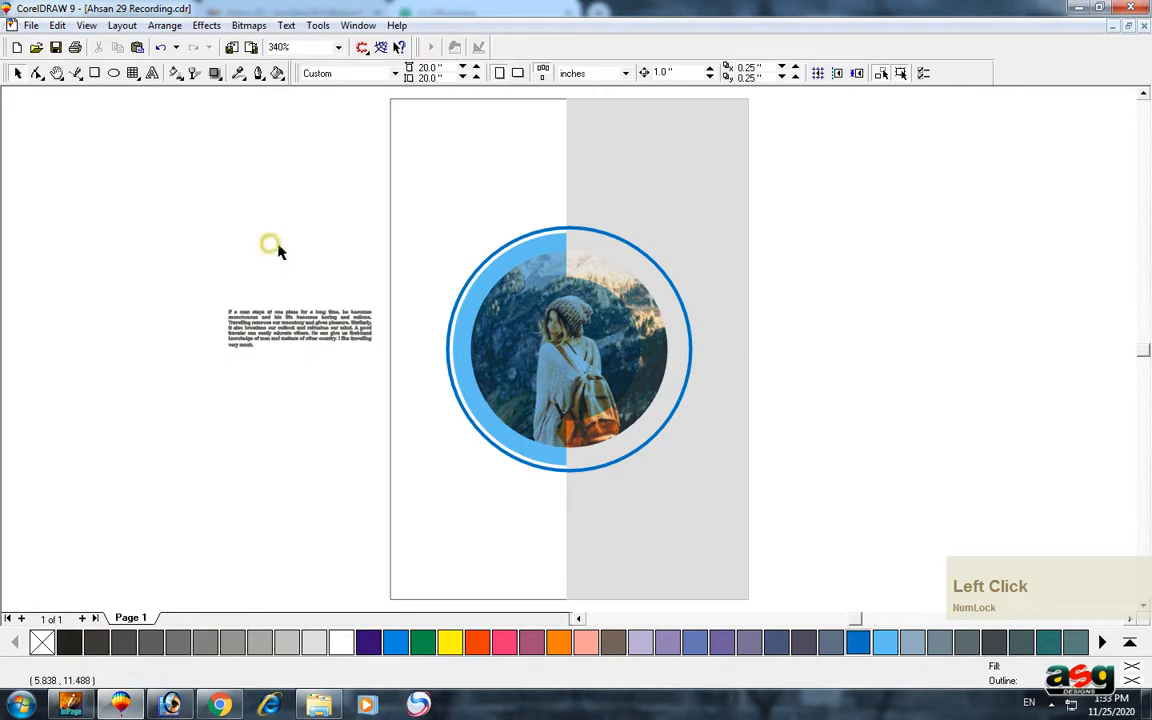
scroll(278, 249, up, 2)
click(113, 72)
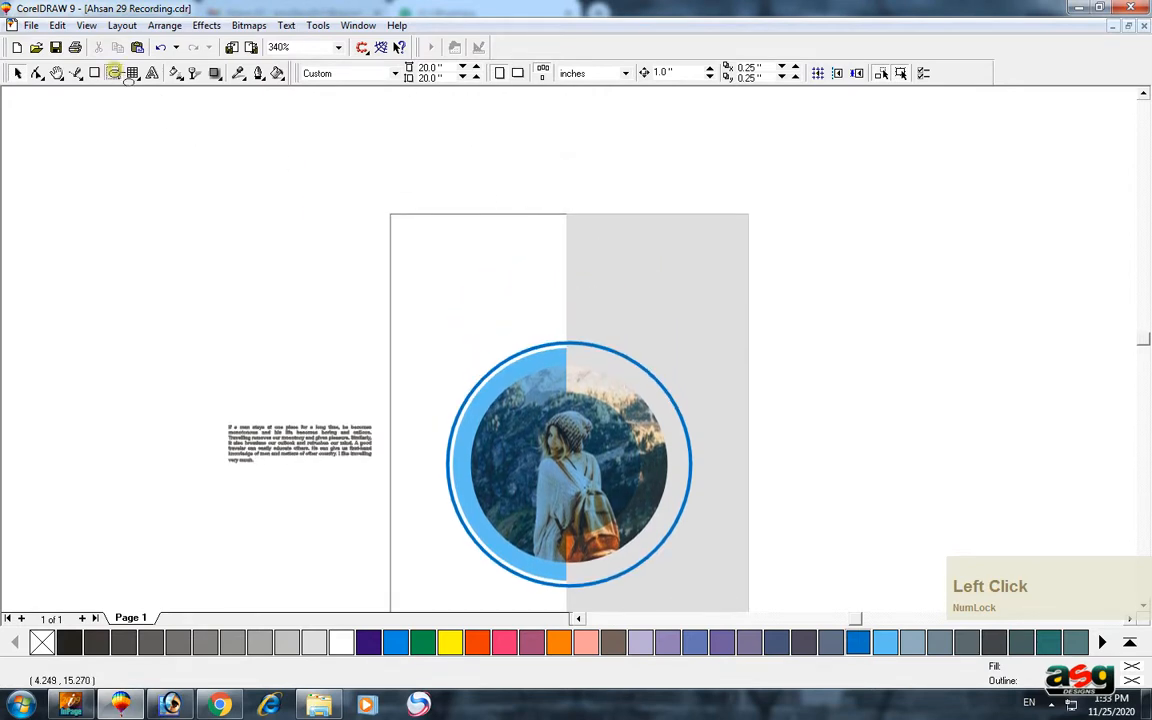
drag(153, 149, 279, 275)
key(space)
Duplicate the new circle concentrically at about 0.96" in diameter and combine both circles into a ring.
drag(279, 150, 258, 162)
right_click(258, 162)
shift+click(218, 226)
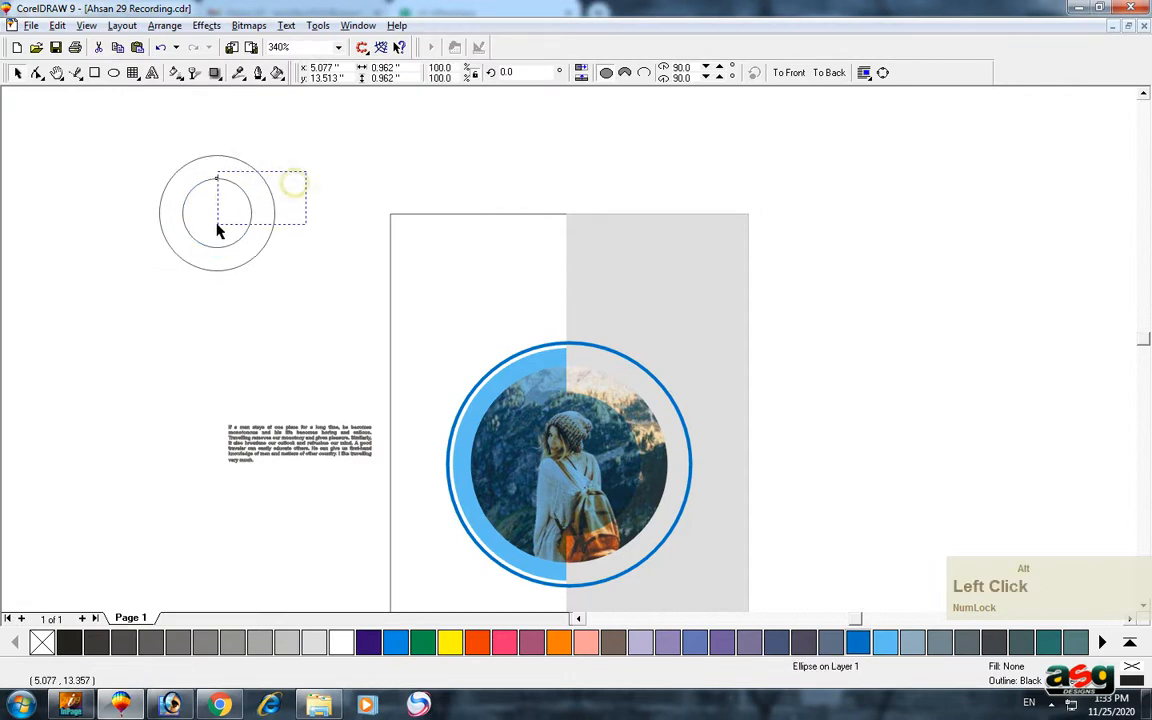
key(ctrl+l)
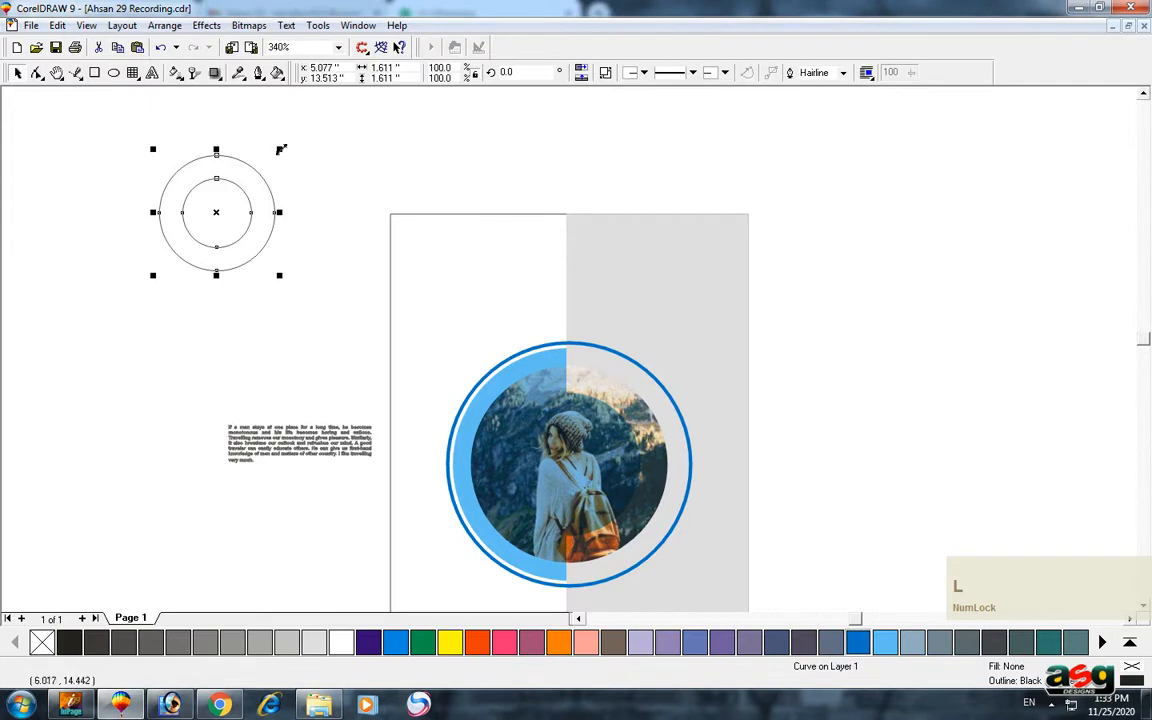
click(290, 231)
Place the ring over the page's upper-left corner at about 1.34" wide, with a Sky Blue fill and no outline.
drag(270, 212, 442, 240)
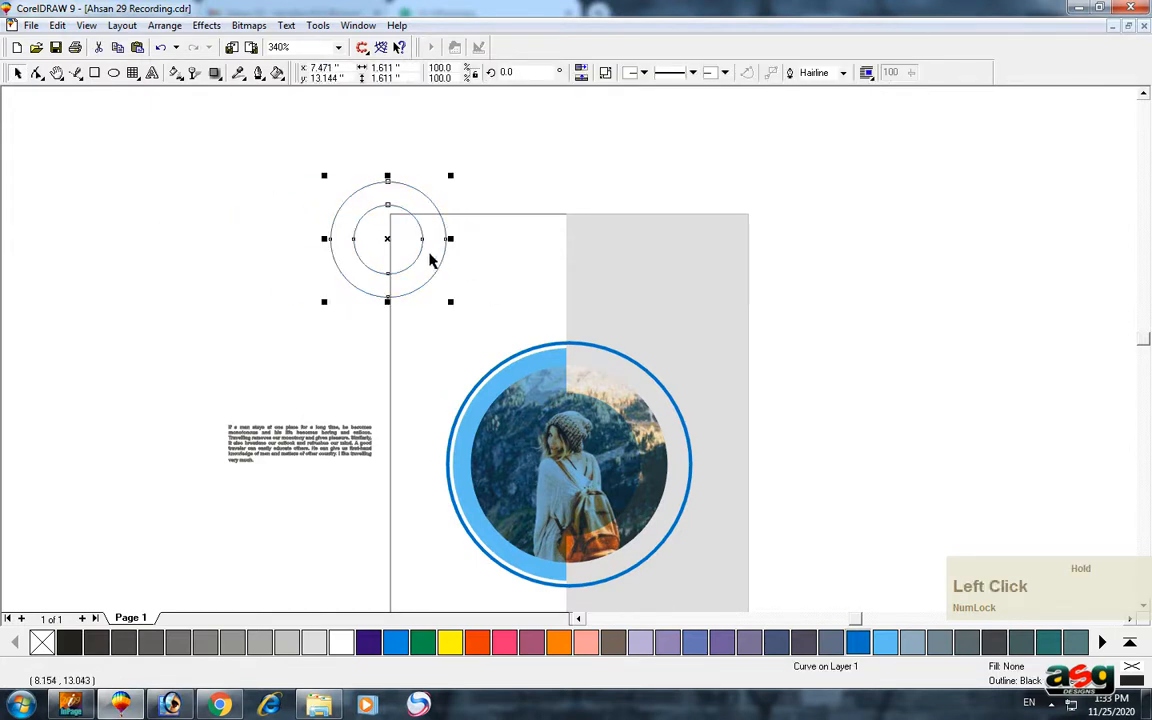
drag(451, 301, 442, 287)
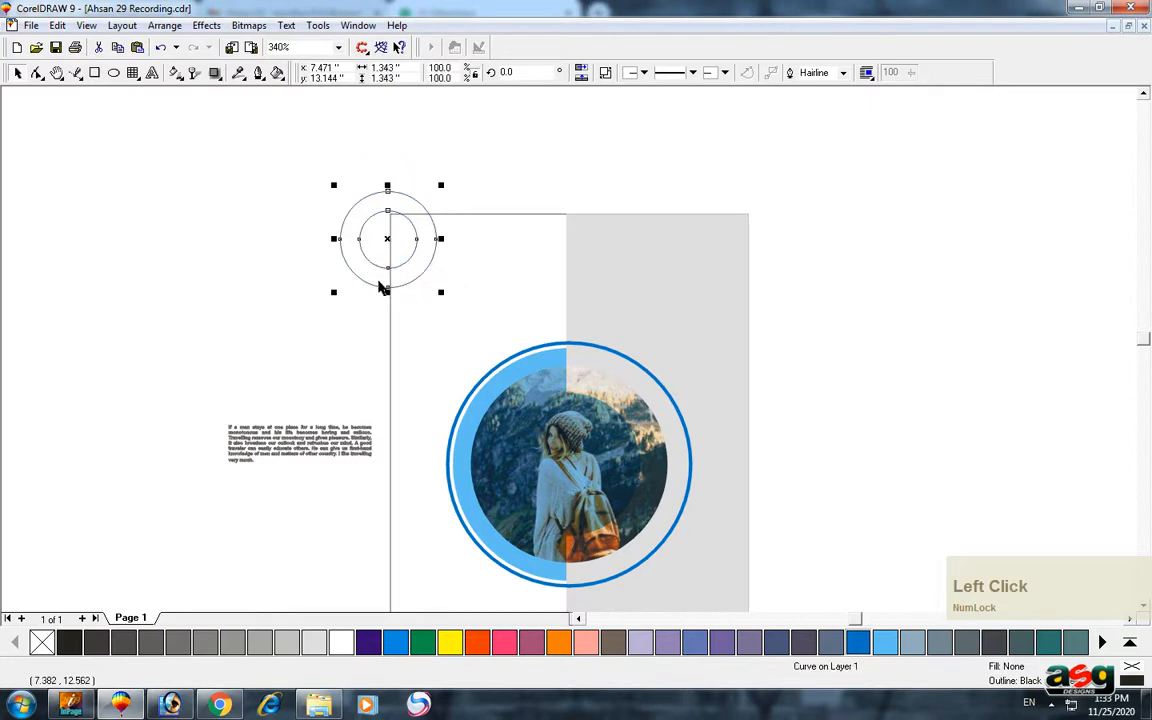
click(858, 642)
right_click(42, 642)
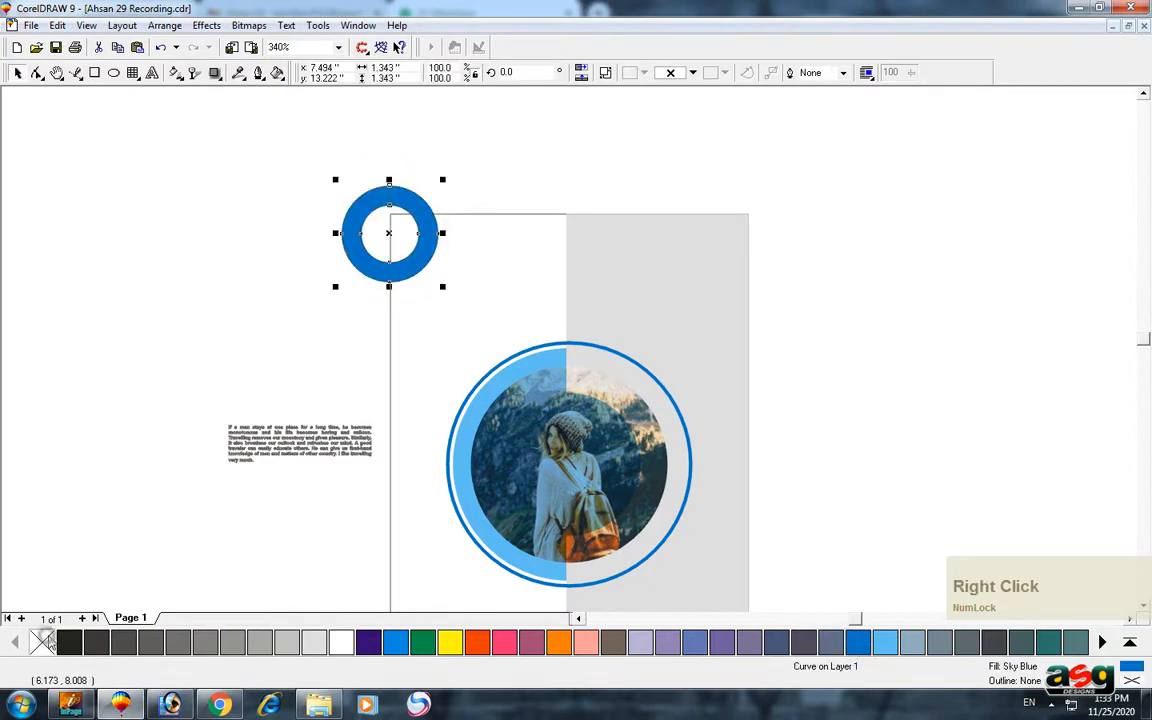
Change the corner ring's fill to a brighter blue and PowerClip it inside the page rectangle.
scroll(506, 266, up, 1)
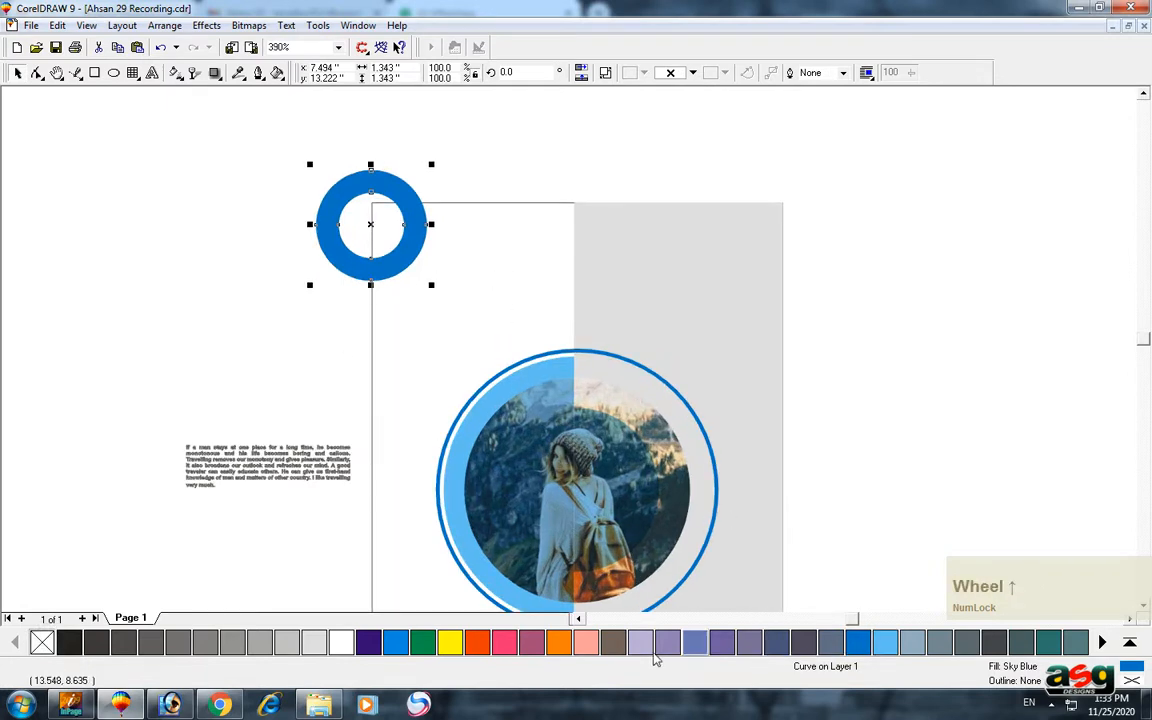
click(395, 642)
click(472, 214)
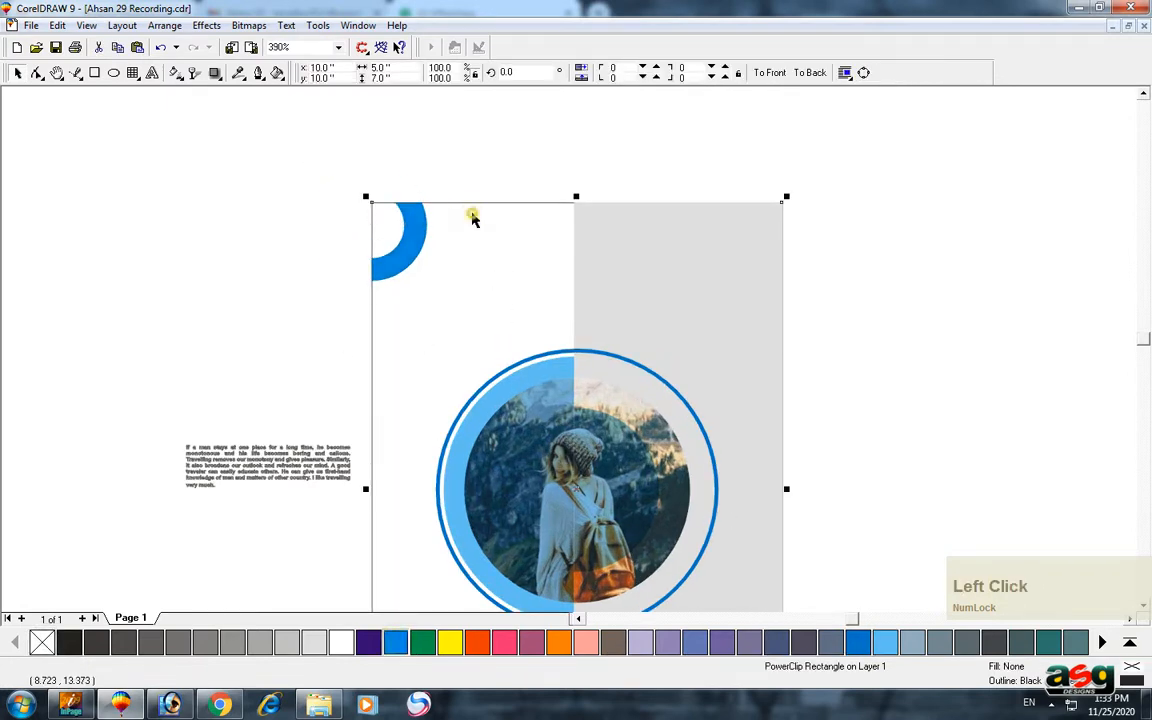
click(456, 163)
Draw a thin bar about 1.9" by 0.17" near the page's upper edge, across the white and grey halves.
click(473, 229)
key(shift+F2)
click(216, 244)
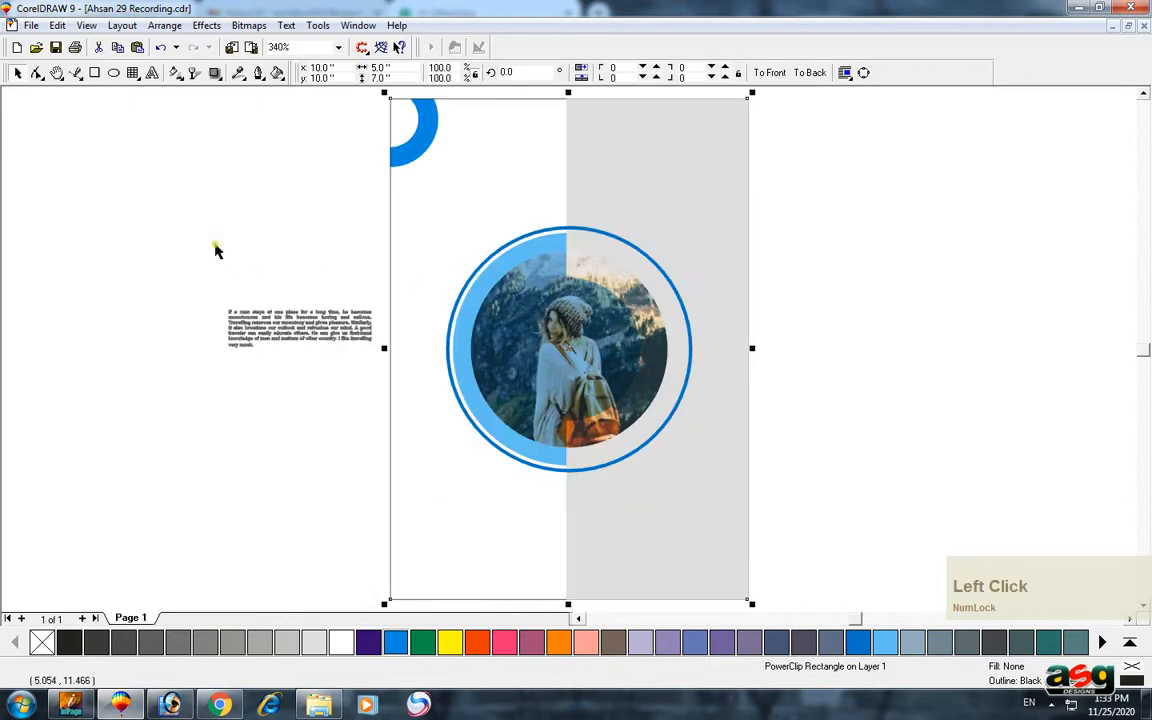
click(283, 252)
scroll(290, 230, up, 2)
click(300, 162)
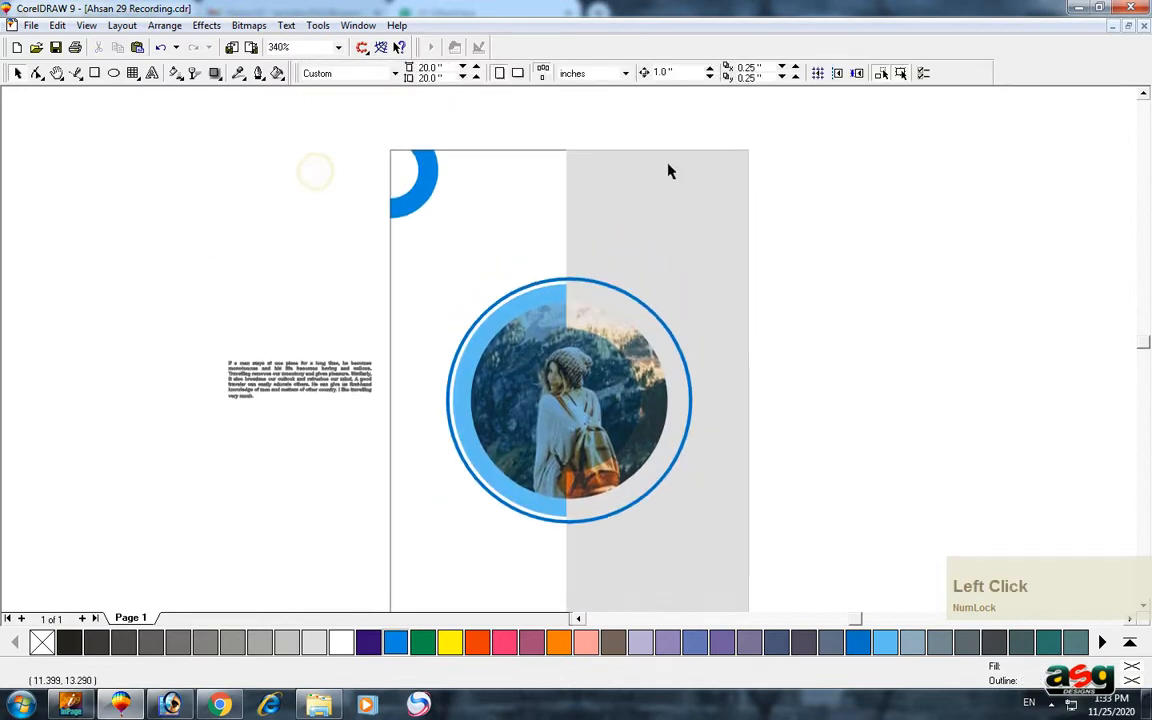
scroll(560, 134, up, 2)
click(560, 108)
drag(538, 118, 1151, 151)
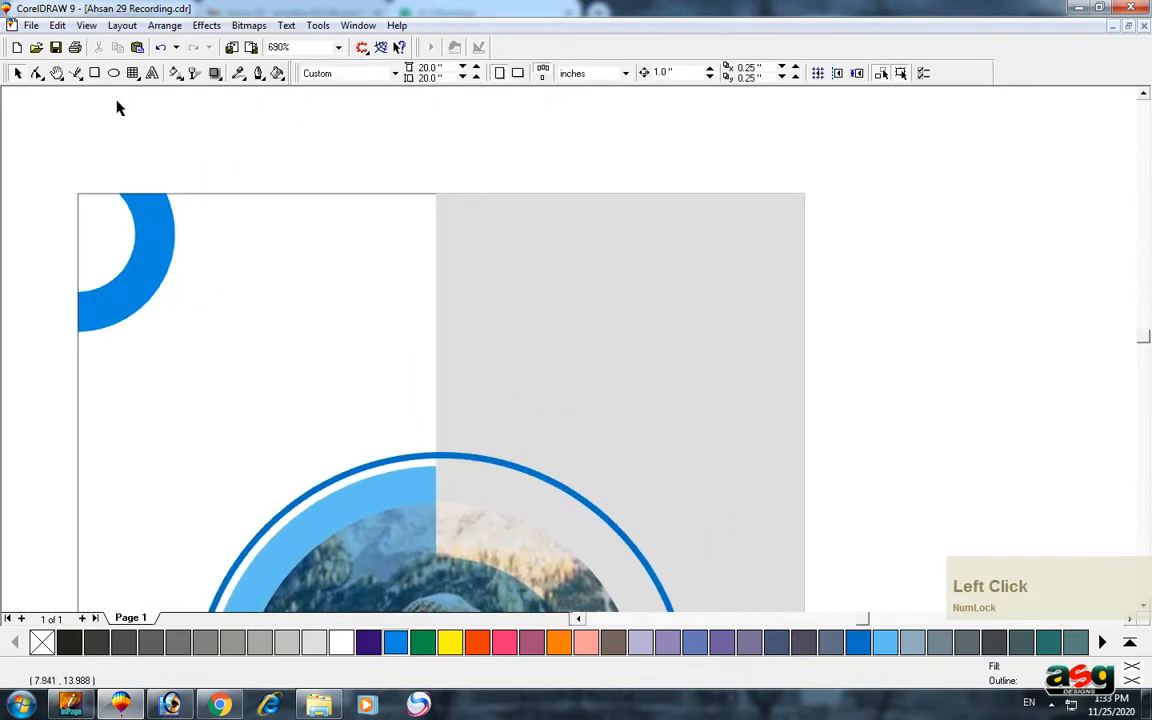
click(96, 72)
drag(308, 216, 583, 240)
key(space)
Centre the thin bar horizontally on the page rectangle.
shift+click(403, 294)
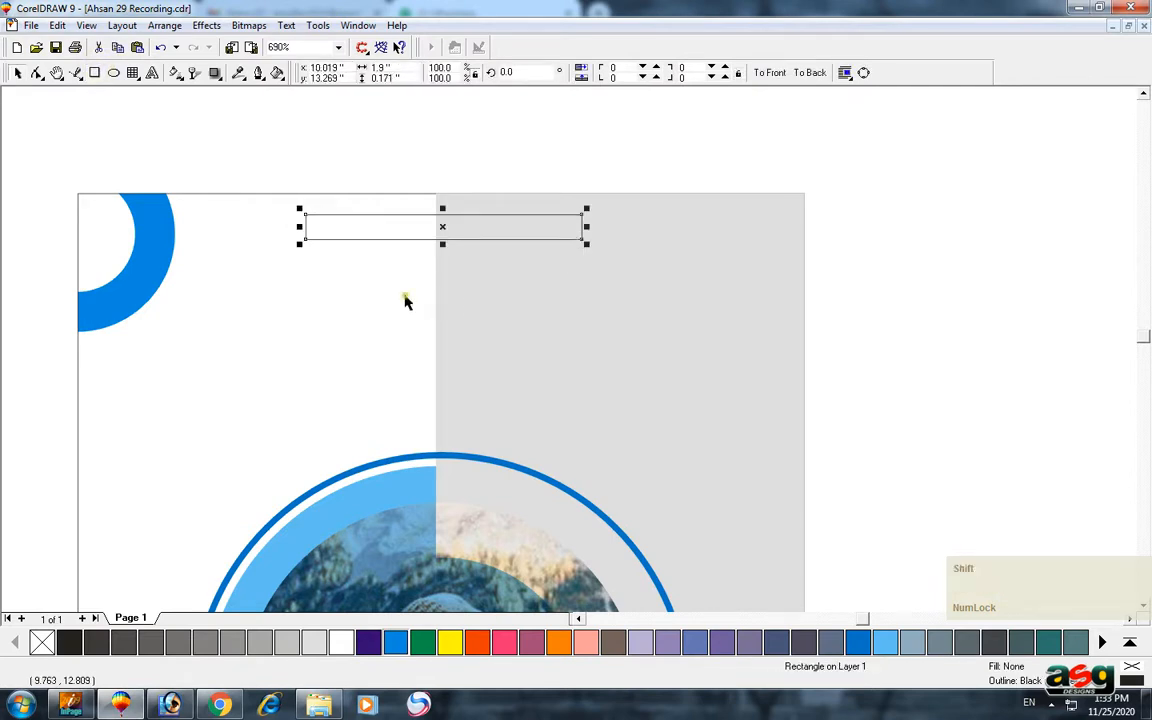
key(c)
shift+click(406, 296)
click(452, 151)
click(408, 227)
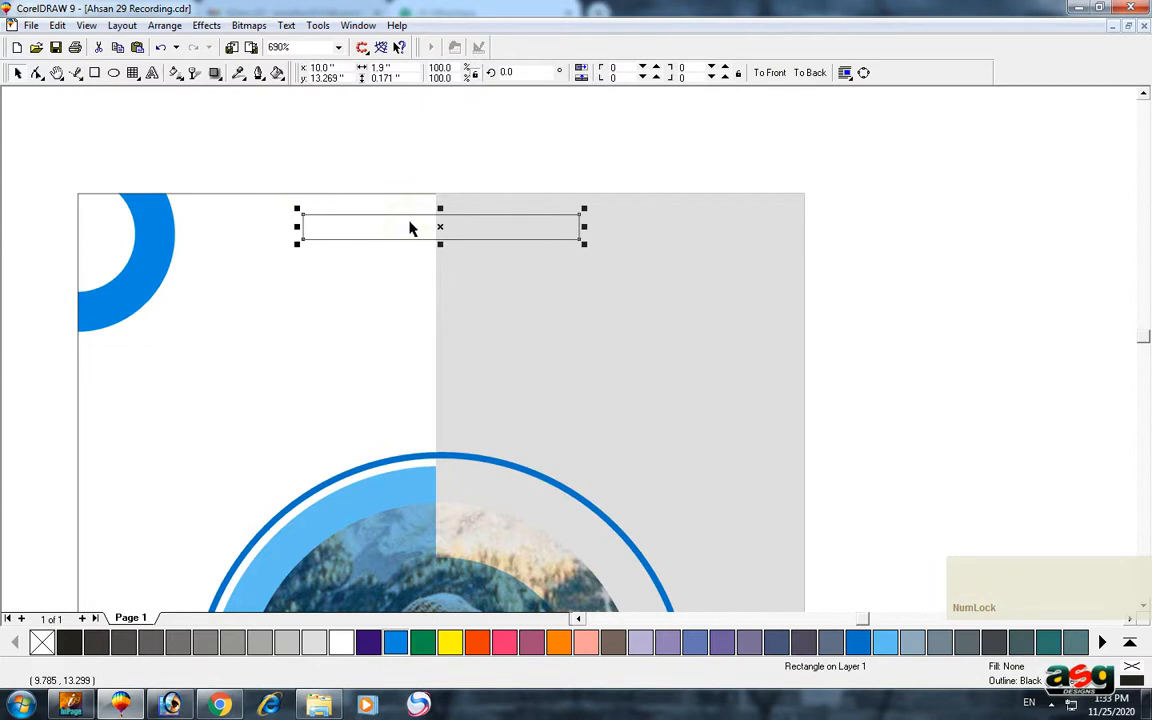
Stack two copies of the bar in place, one Sky Blue and one 60% Black, both without outlines.
click(858, 641)
click(178, 641)
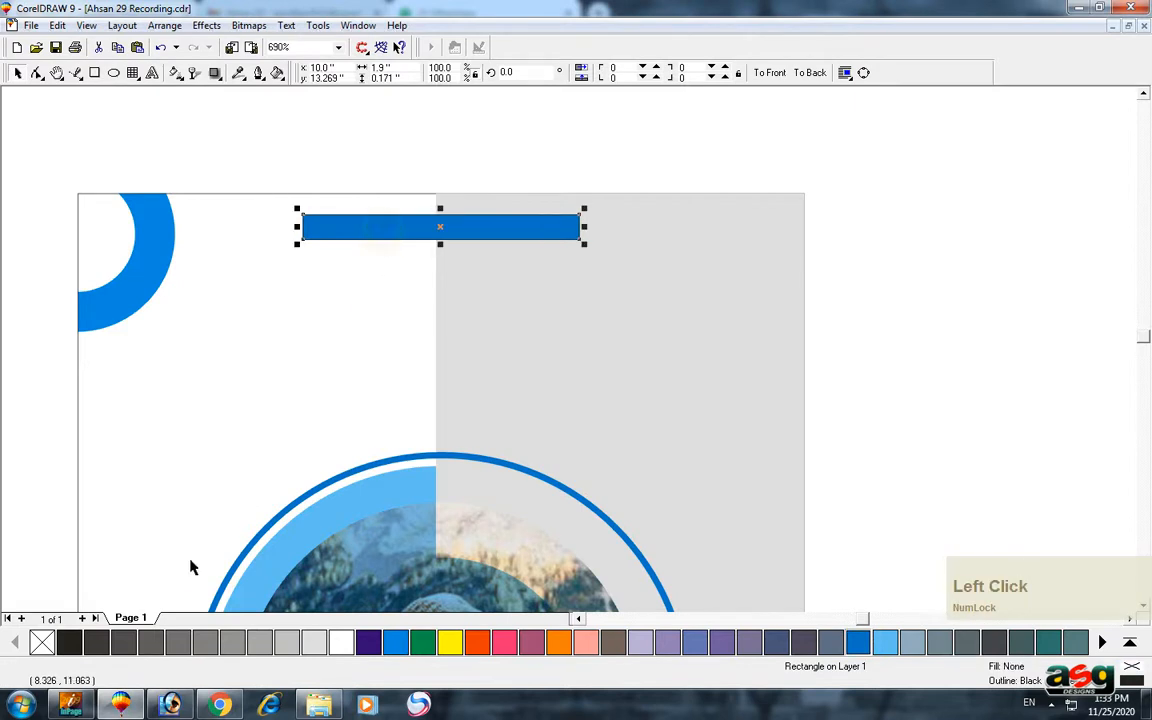
drag(265, 150, 563, 347)
right_click(44, 643)
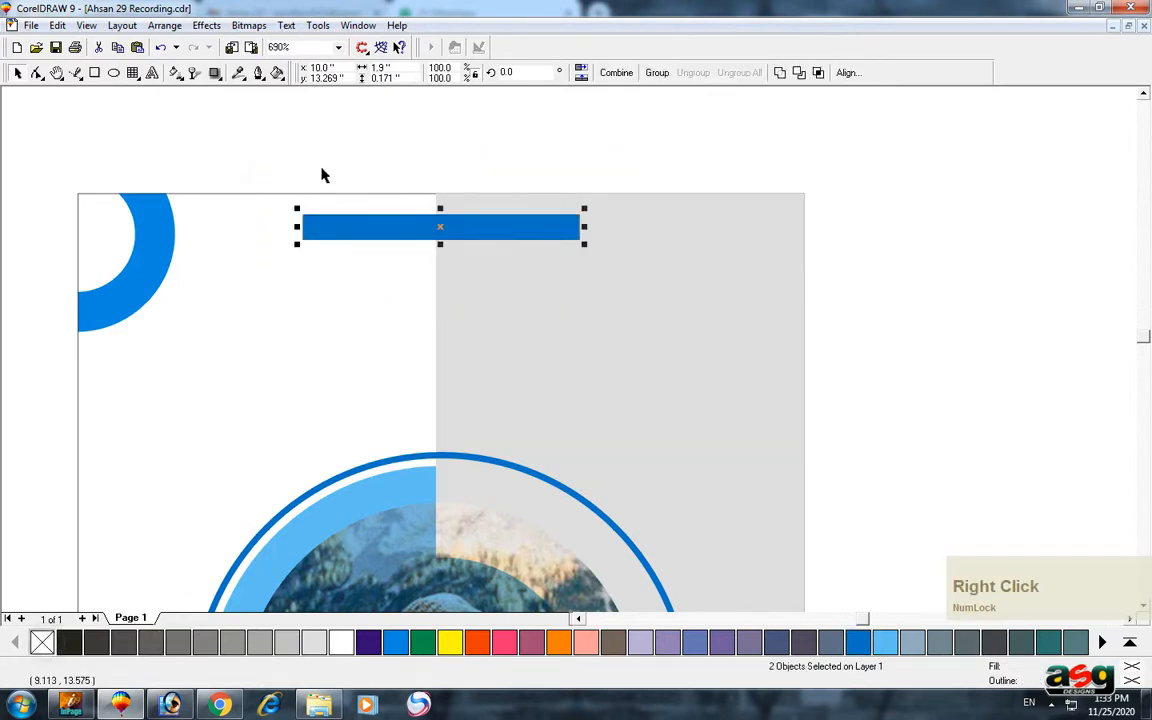
PowerClip the Sky Blue bar inside the grey half and send the 60% Black bar one level back behind it.
click(368, 236)
click(480, 240)
click(424, 233)
key(q)
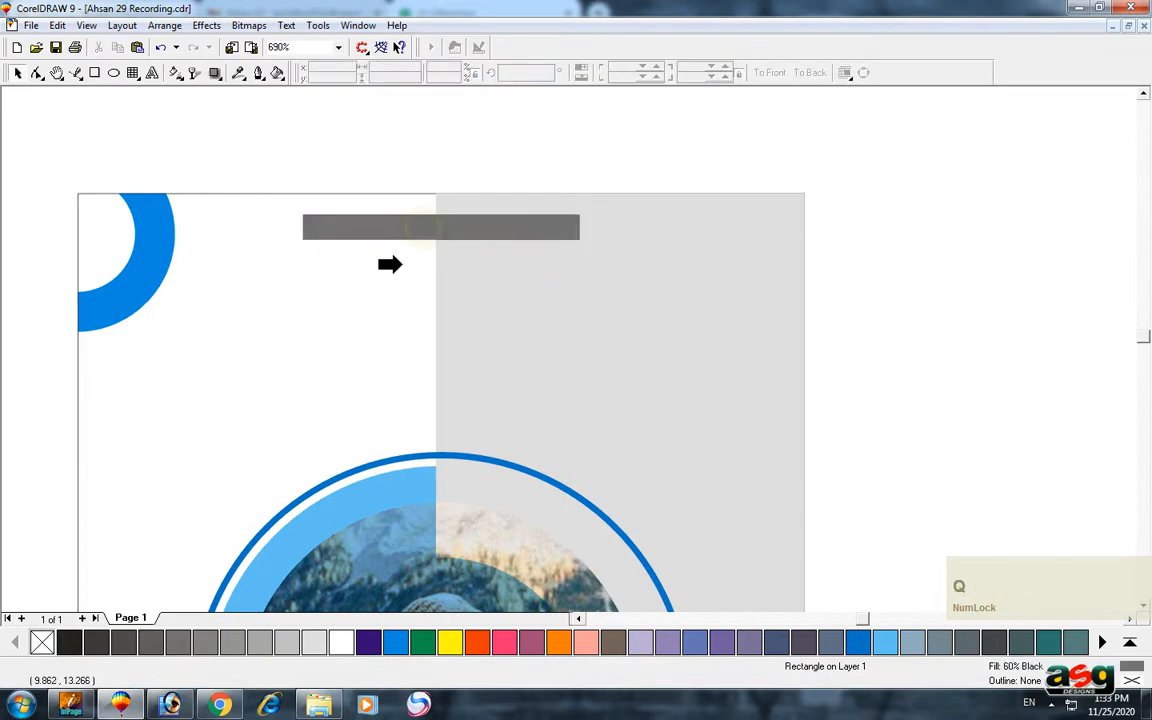
click(399, 224)
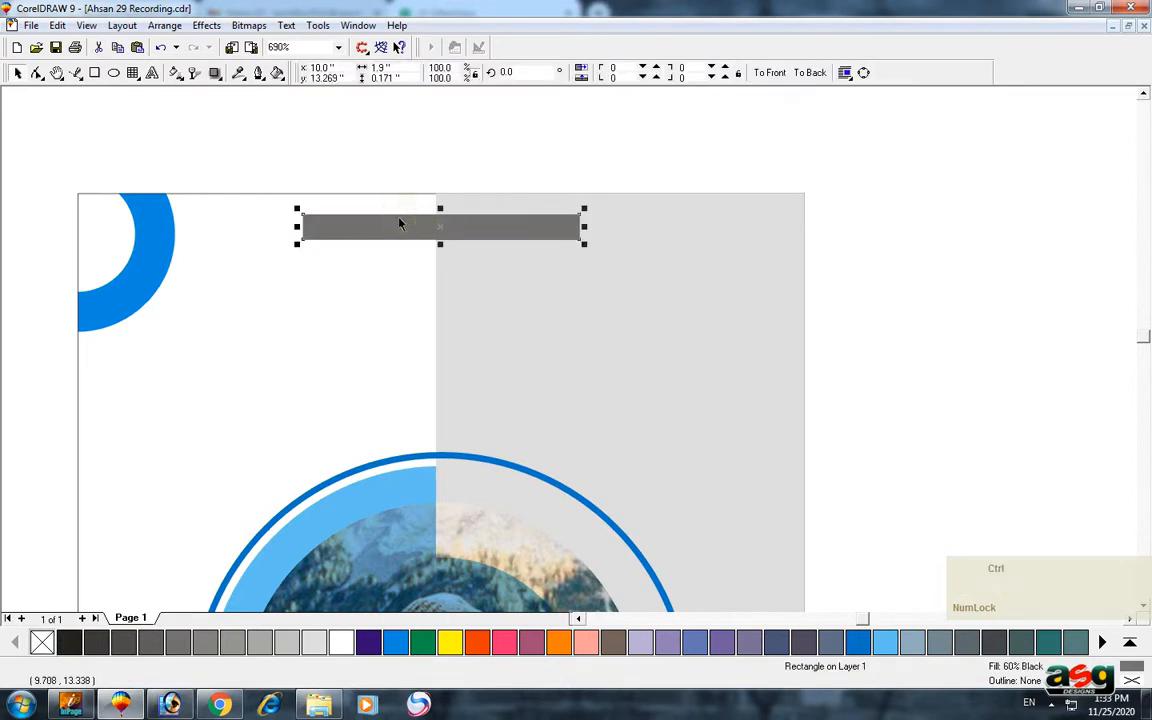
key(ctrl+Page_Down)
Add the artistic text "INTERNATIONAL TRAVEL AGENCY" just above the page rectangle.
click(506, 170)
scroll(458, 206, up, 2)
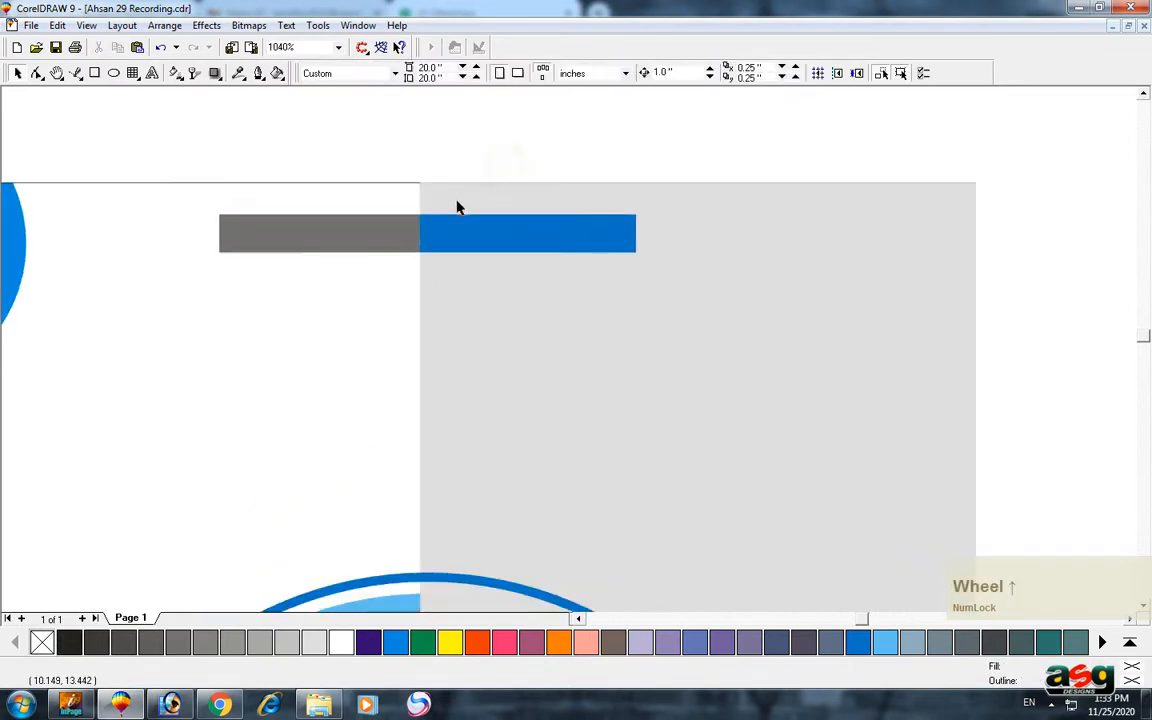
key(F8)
click(343, 156)
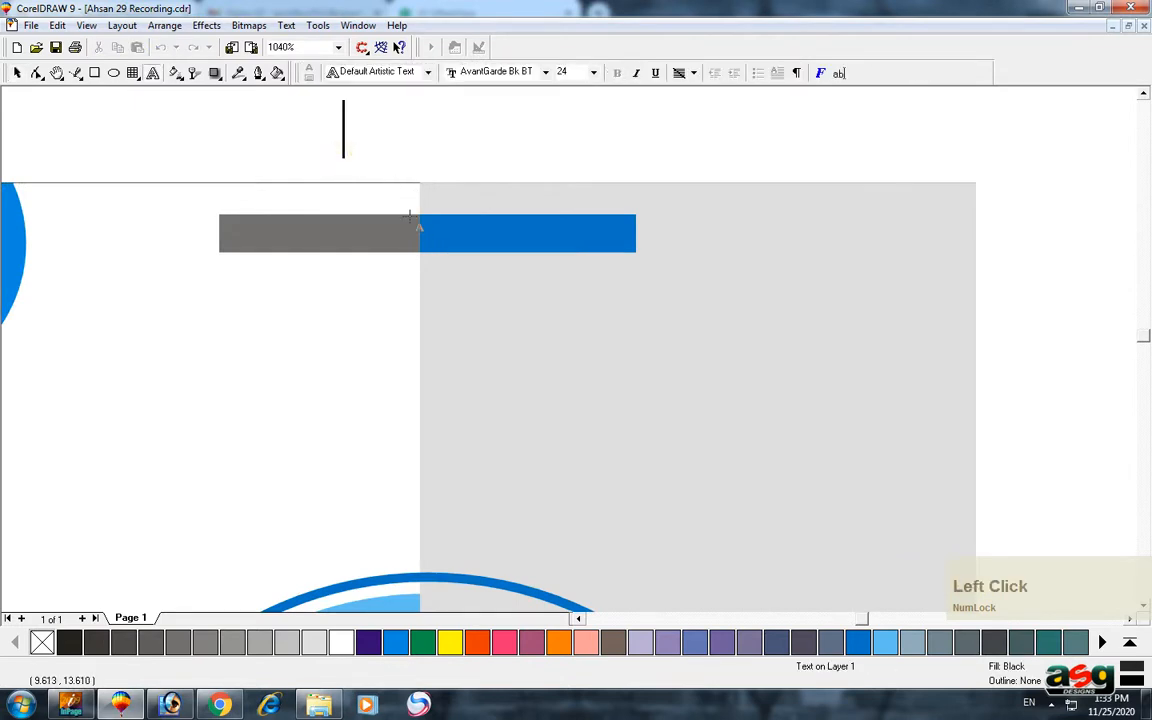
text(in)
key(BackSpace)
key(BackSpace)
key(Caps_Lock)
text(I)
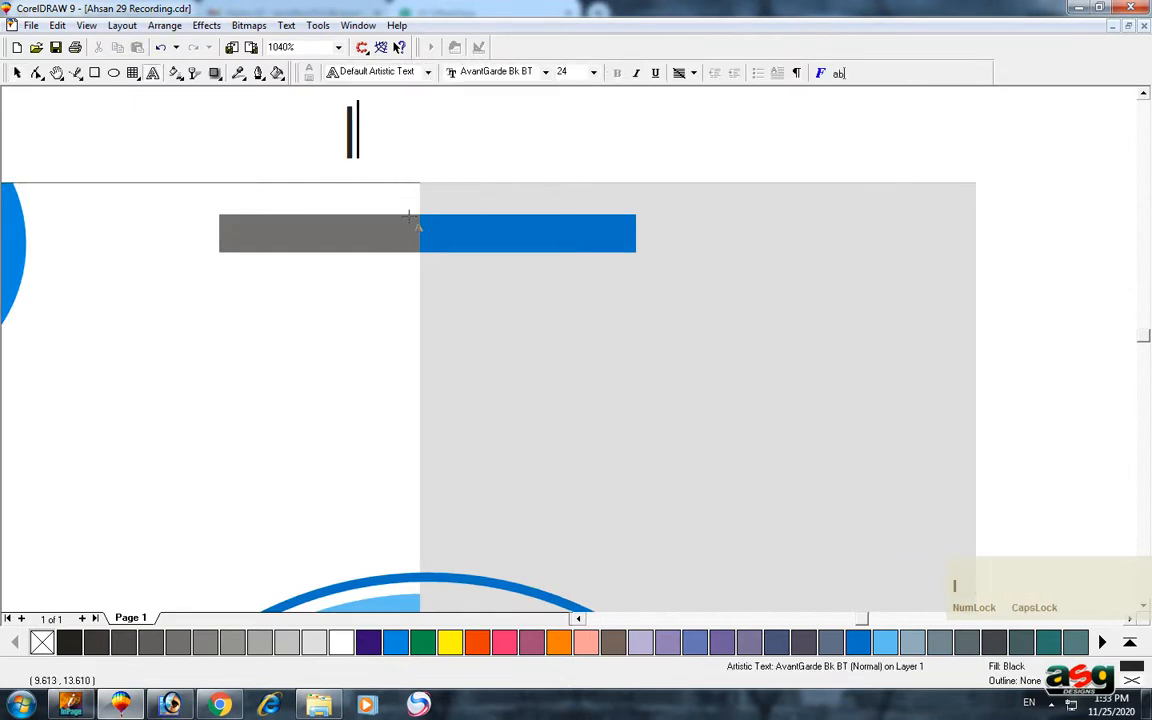
text(NTERNATION)
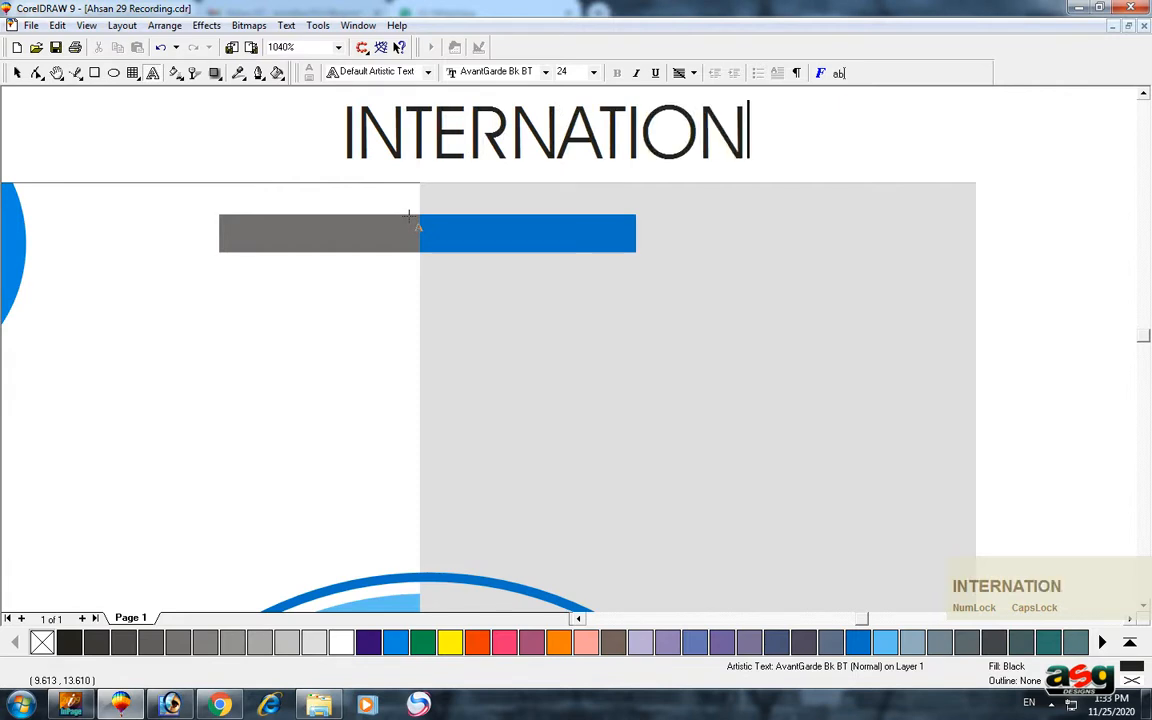
text(AL )
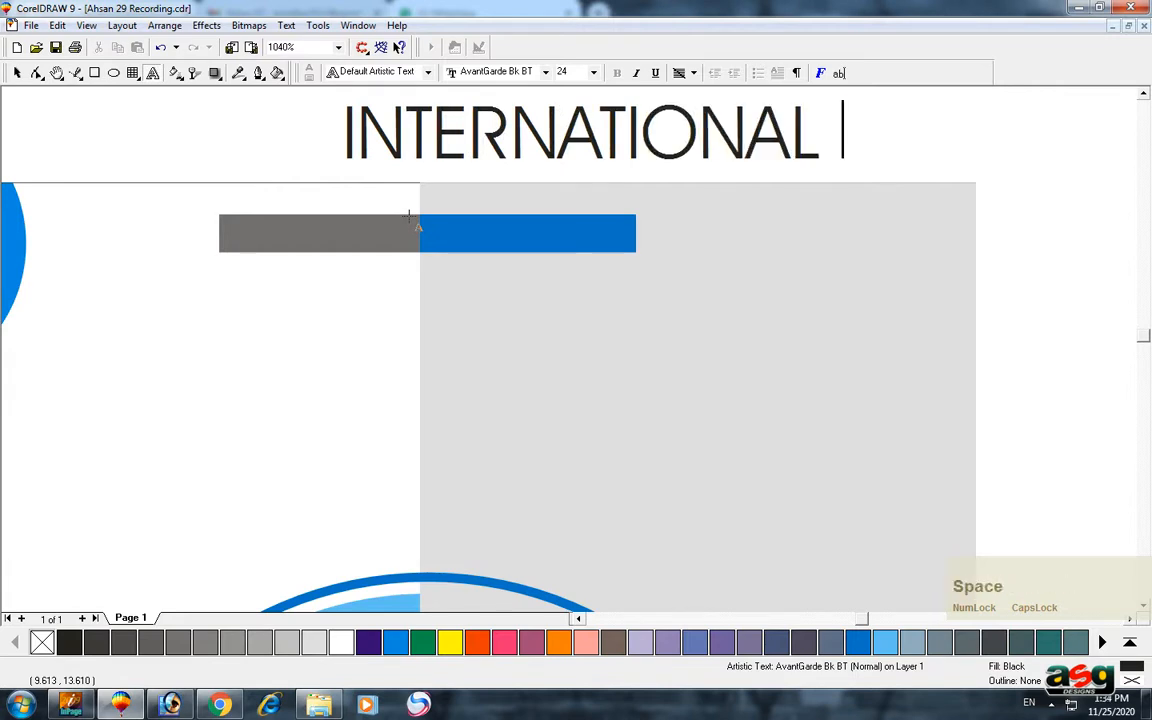
text(TRAVEL COM)
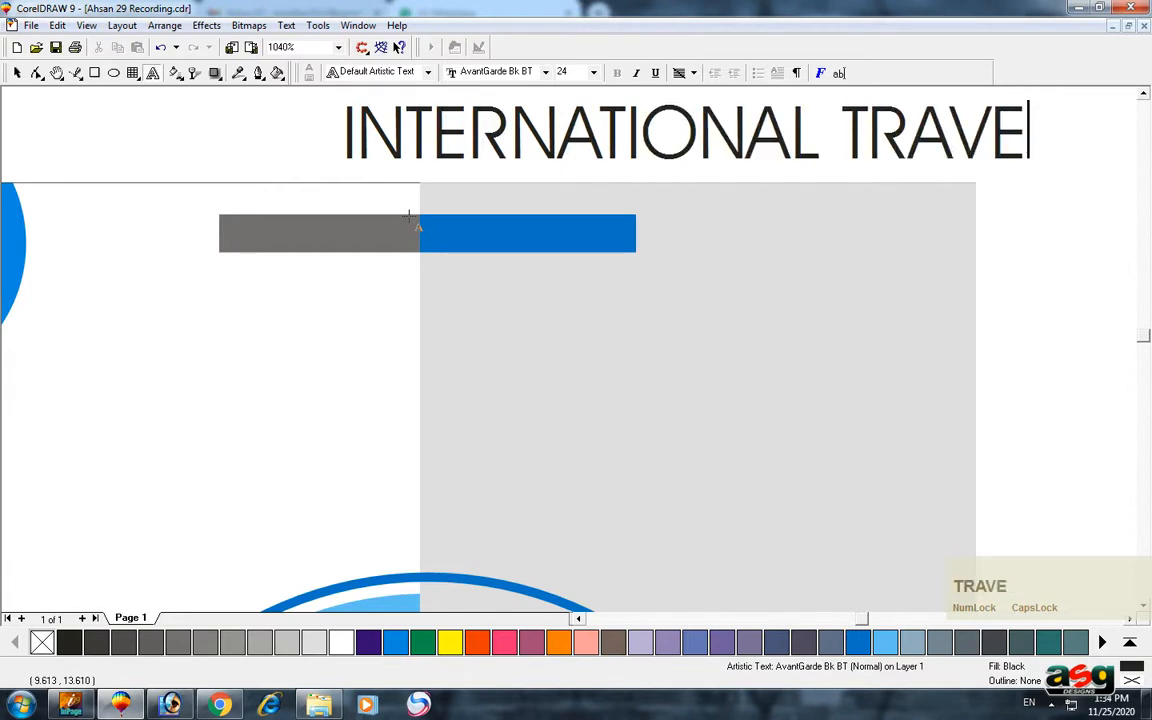
key(BackSpace)
key(BackSpace)
key(BackSpace)
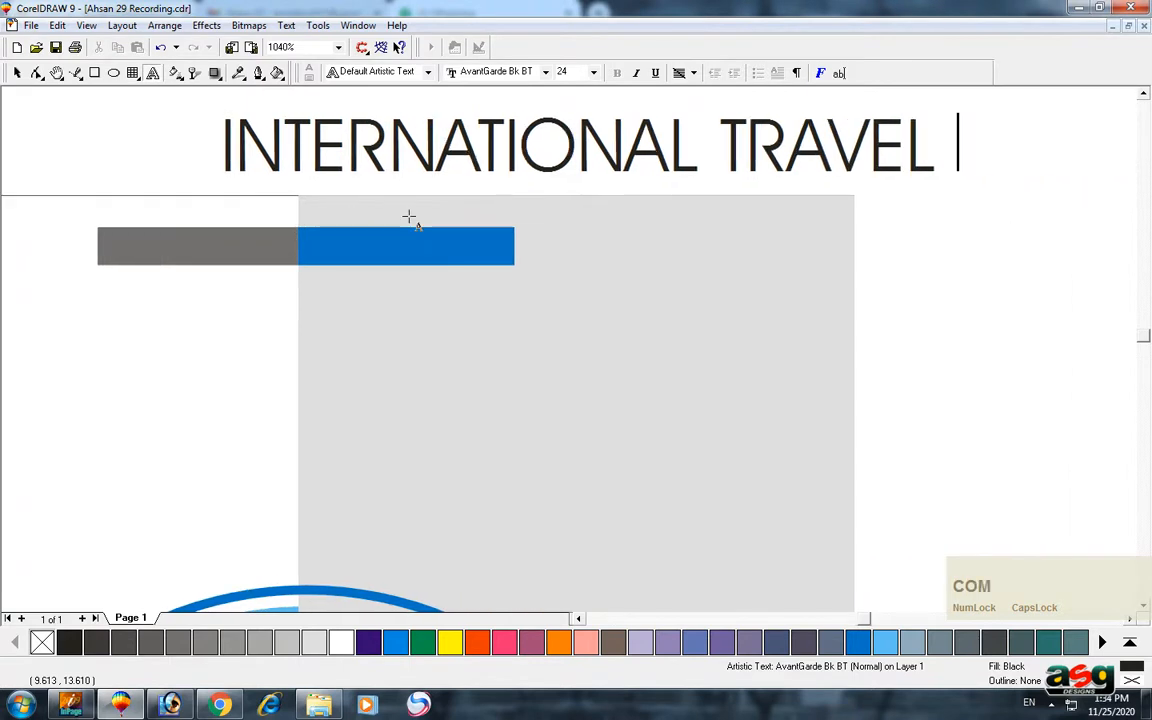
text(A)
text(GENCY)
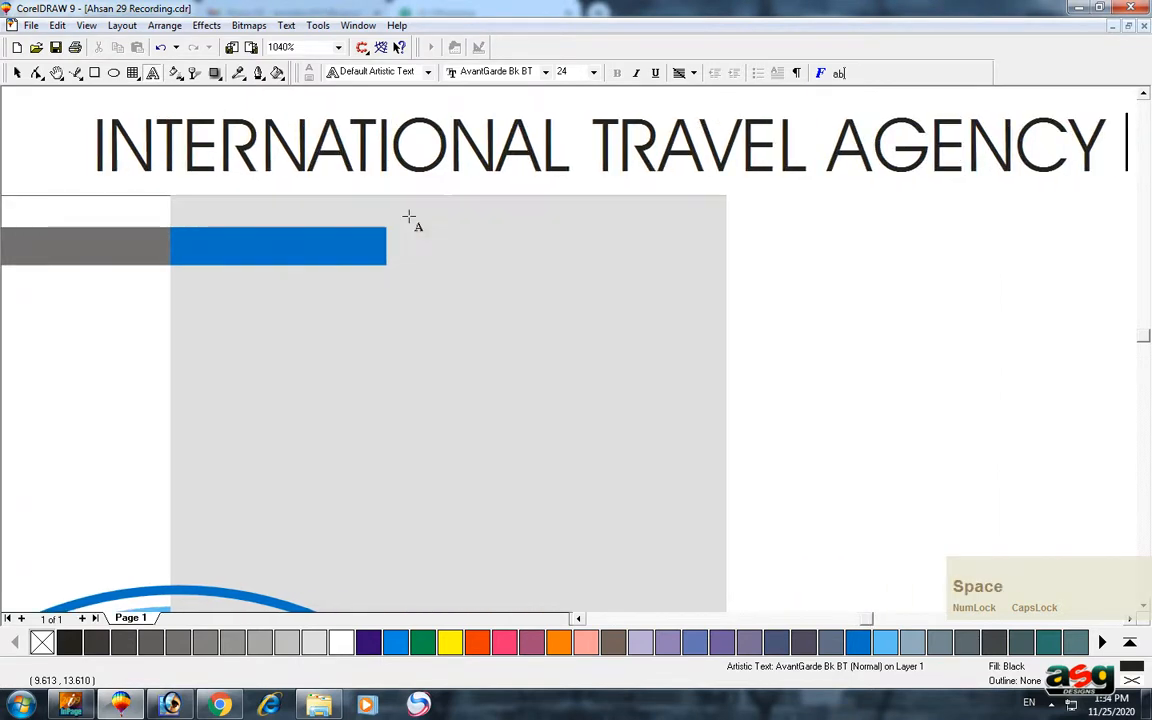
key(ctrl+space)
Centre the INTERNATIONAL TRAVEL AGENCY text horizontally and vertically on the two-colour bar.
shift+click(378, 231)
shift+click(378, 231)
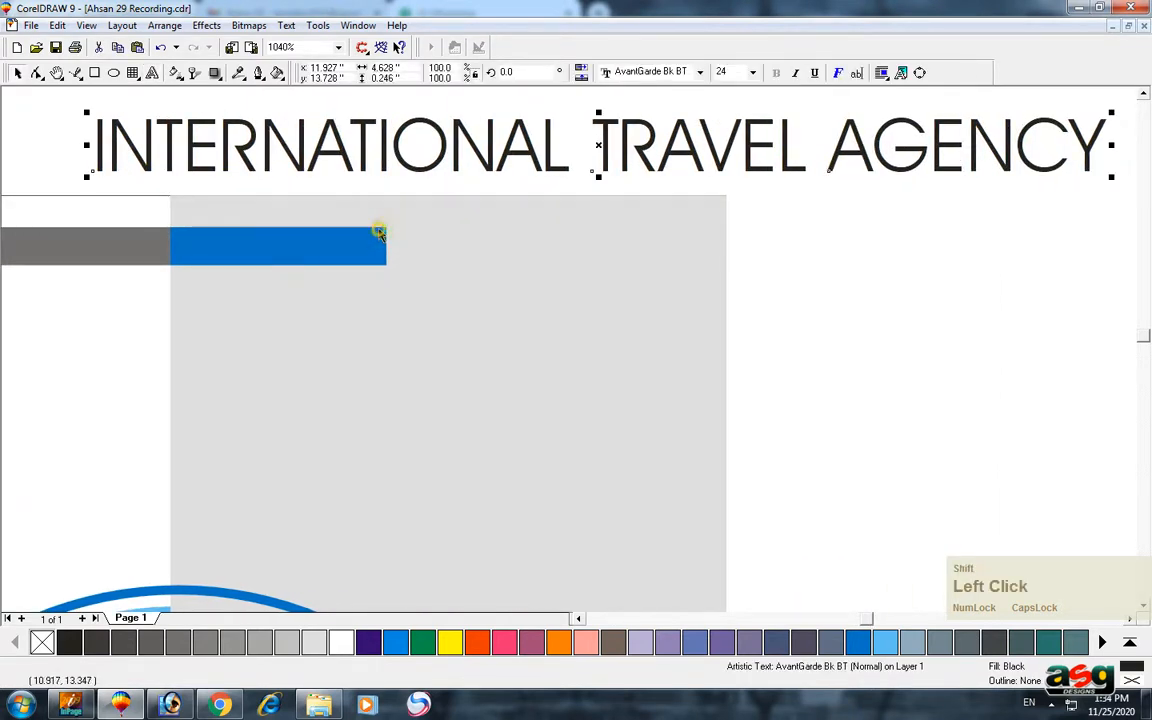
shift+click(118, 244)
key(e)
key(c)
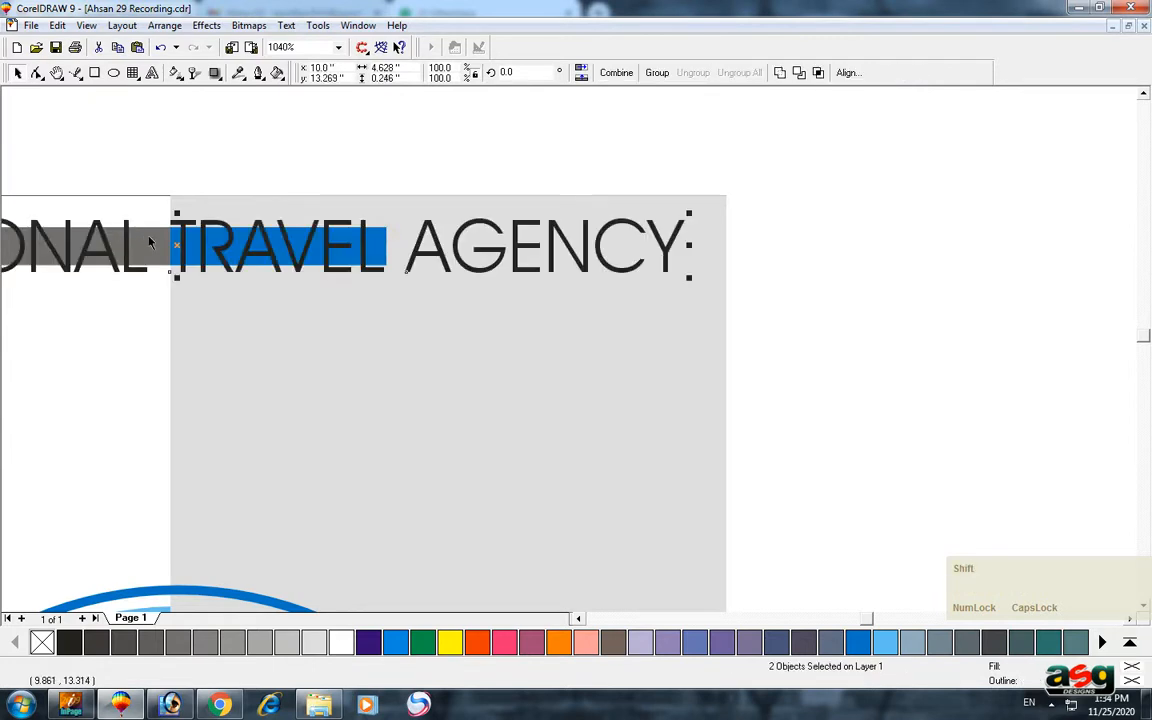
shift+click(150, 241)
Shrink the header text about its centre to about 1.7" wide so it fits inside the bar, and fill it White.
drag(688, 215, 673, 217)
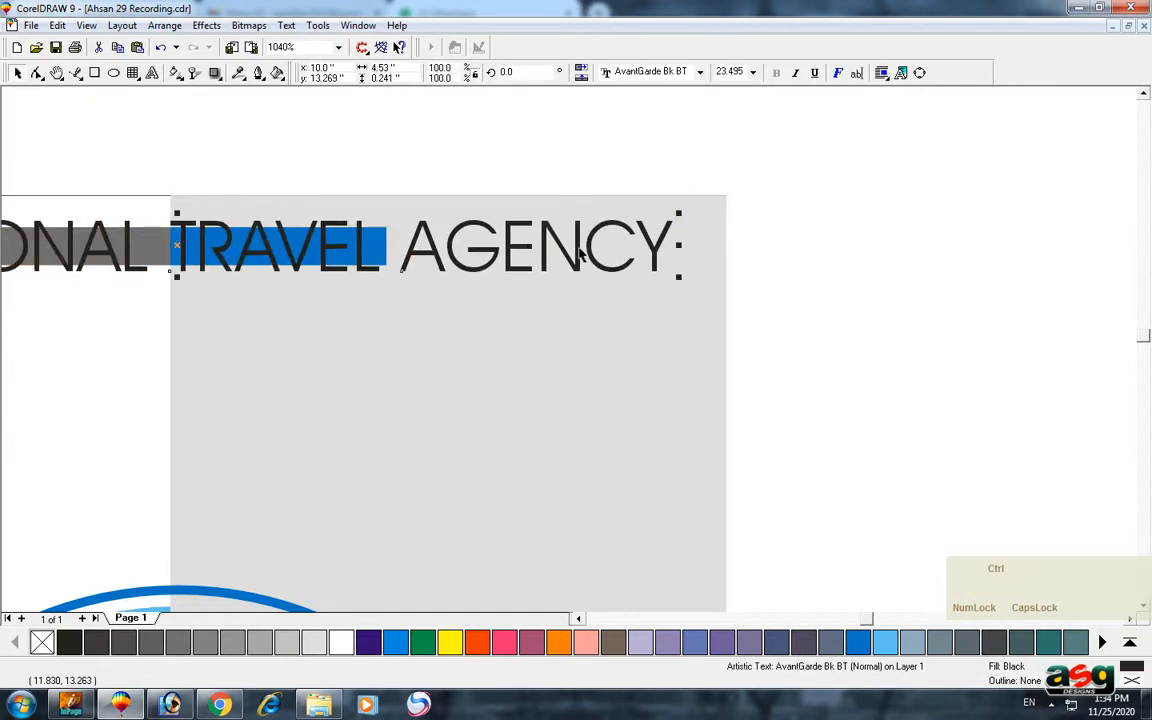
key(ctrl+r)
key(ctrl+r)
key(ctrl+r)
key(ctrl+r)
key(ctrl+r)
key(ctrl+r)
key(ctrl+r)
key(ctrl+r)
key(ctrl+r)
key(ctrl+r)
key(ctrl+r)
key(ctrl+r)
key(ctrl+r)
key(ctrl+r)
key(ctrl+r)
key(ctrl+r)
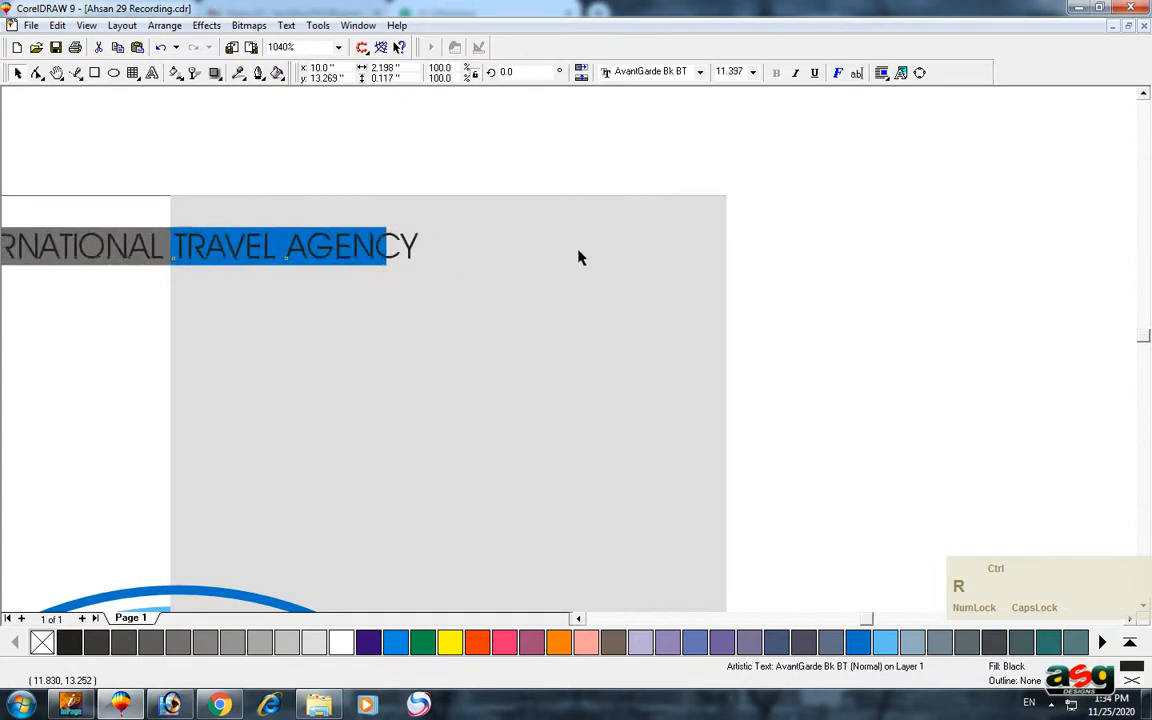
click(341, 641)
scroll(872, 327, down, 1)
click(884, 318)
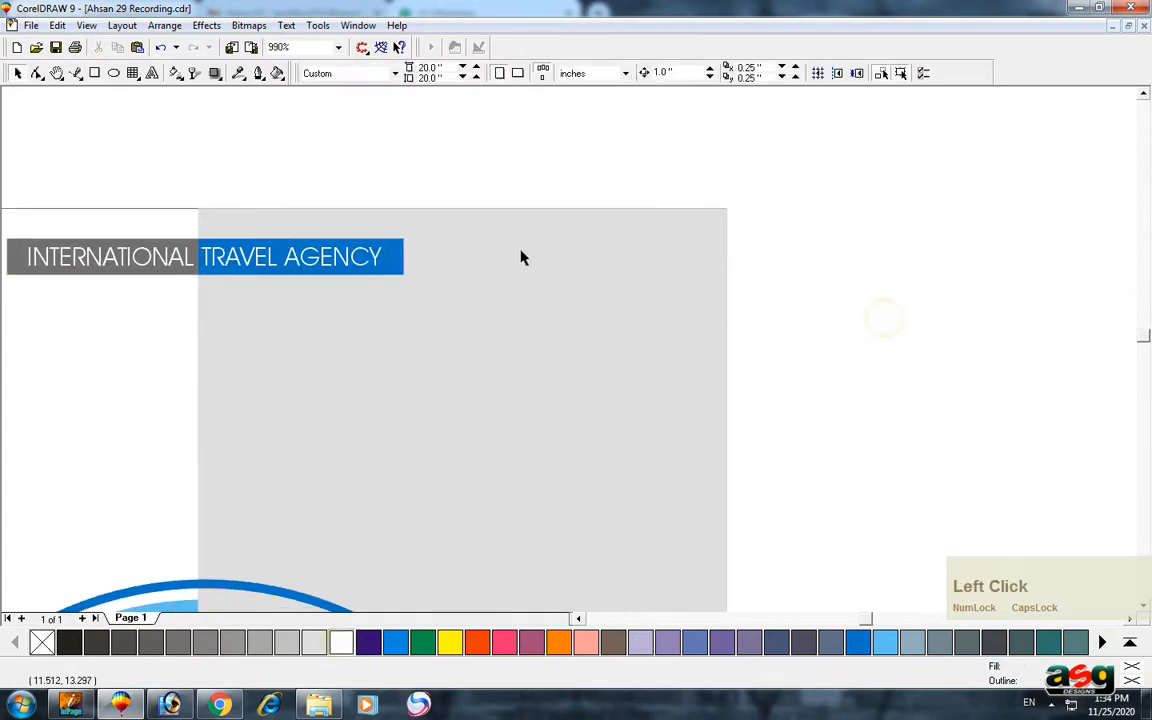
Place a copy of the white header text straight below the two-colour bar.
click(159, 219)
key(shift+F2)
click(252, 190)
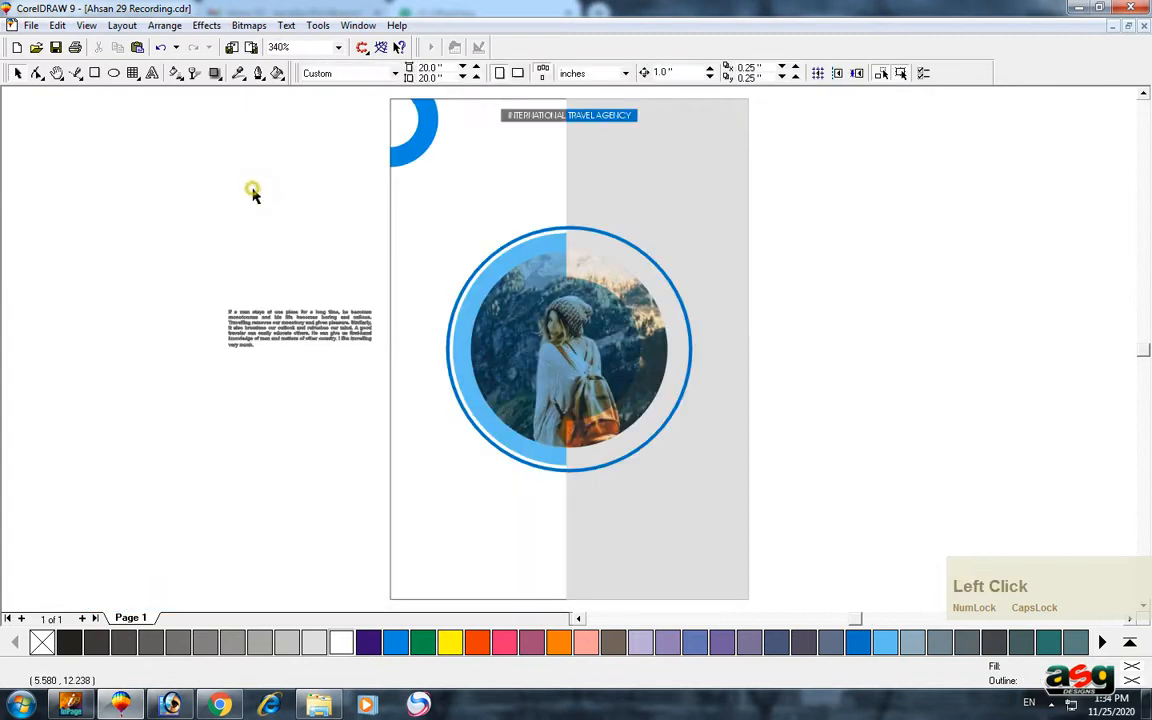
click(264, 252)
scroll(600, 100, up, 4)
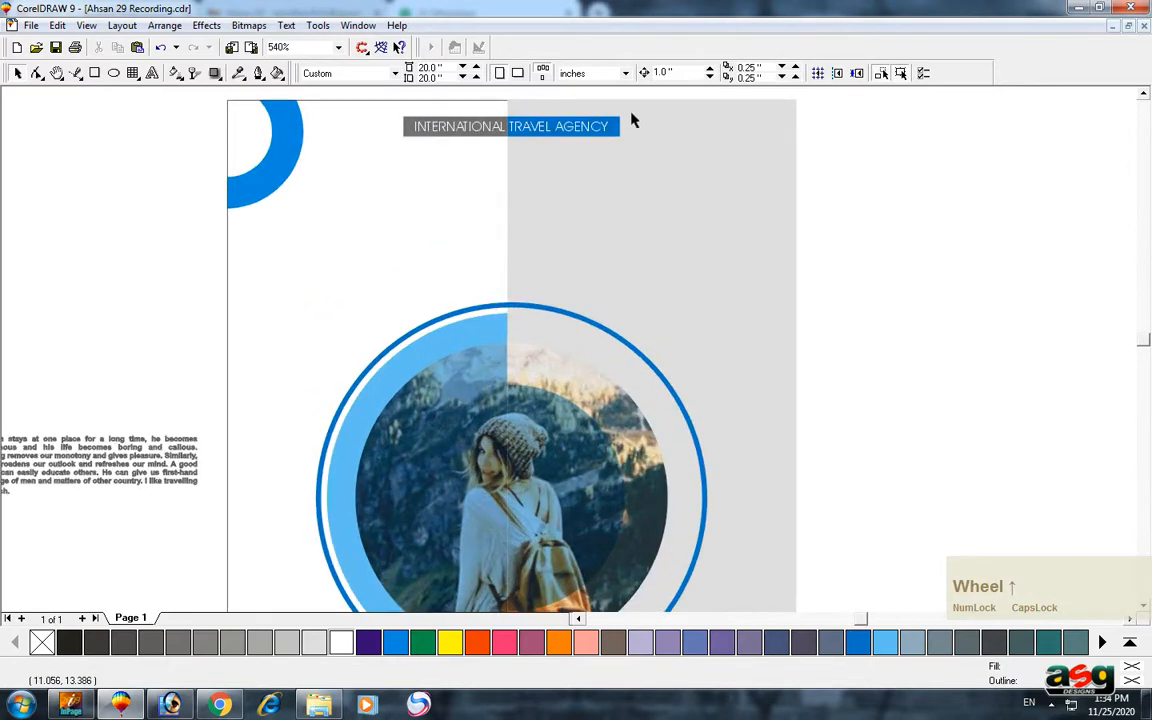
drag(510, 130, 514, 165)
right_click(514, 165)
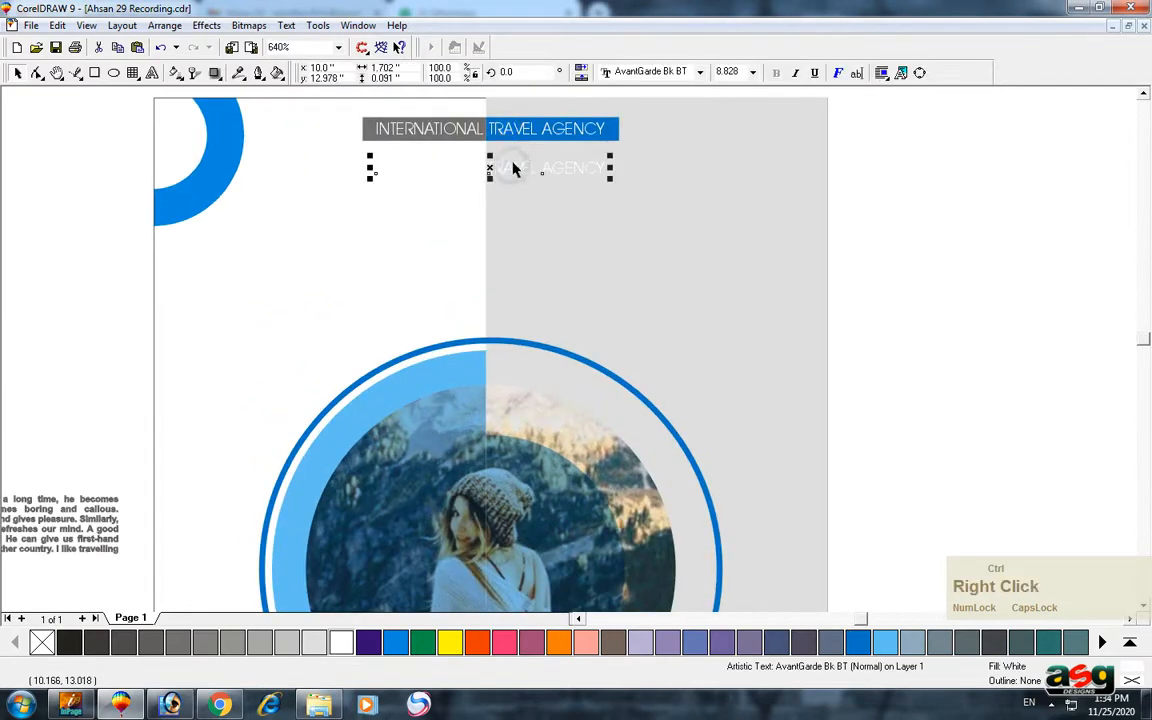
Replace the copied text with two lines, "SEPTEMBER" and "TRAVEL SALE".
key(space)
key(ctrl+BackSpace)
key(ctrl+BackSpace)
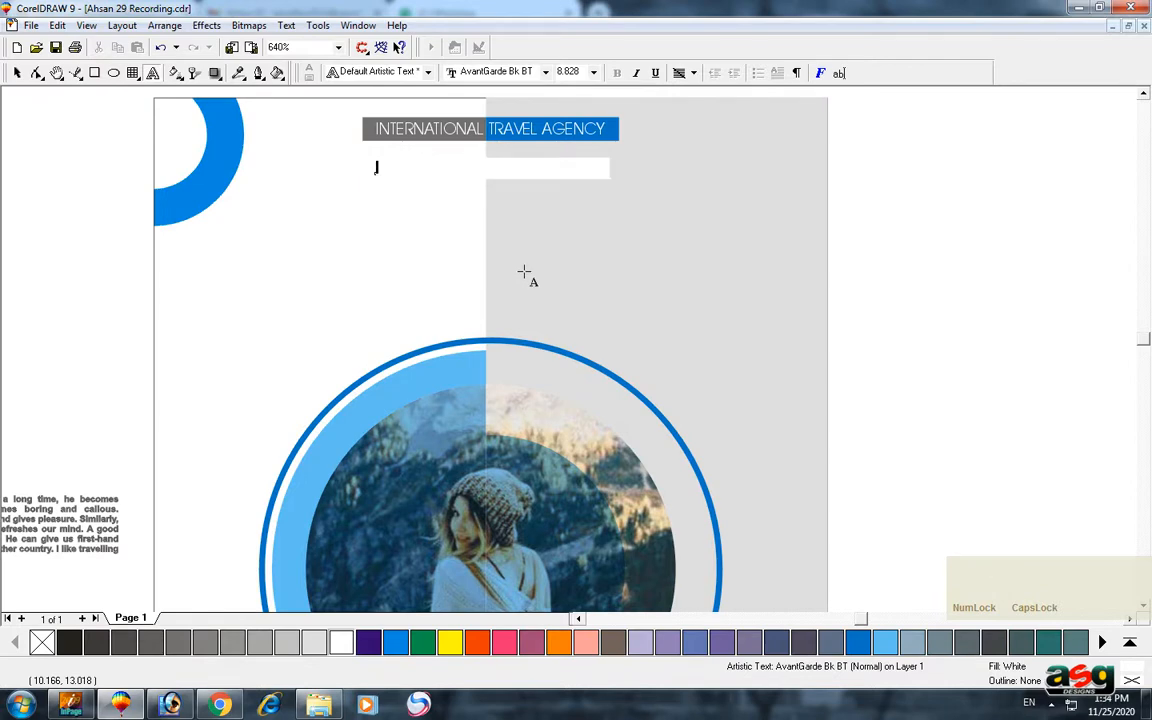
scroll(475, 328, down, 5)
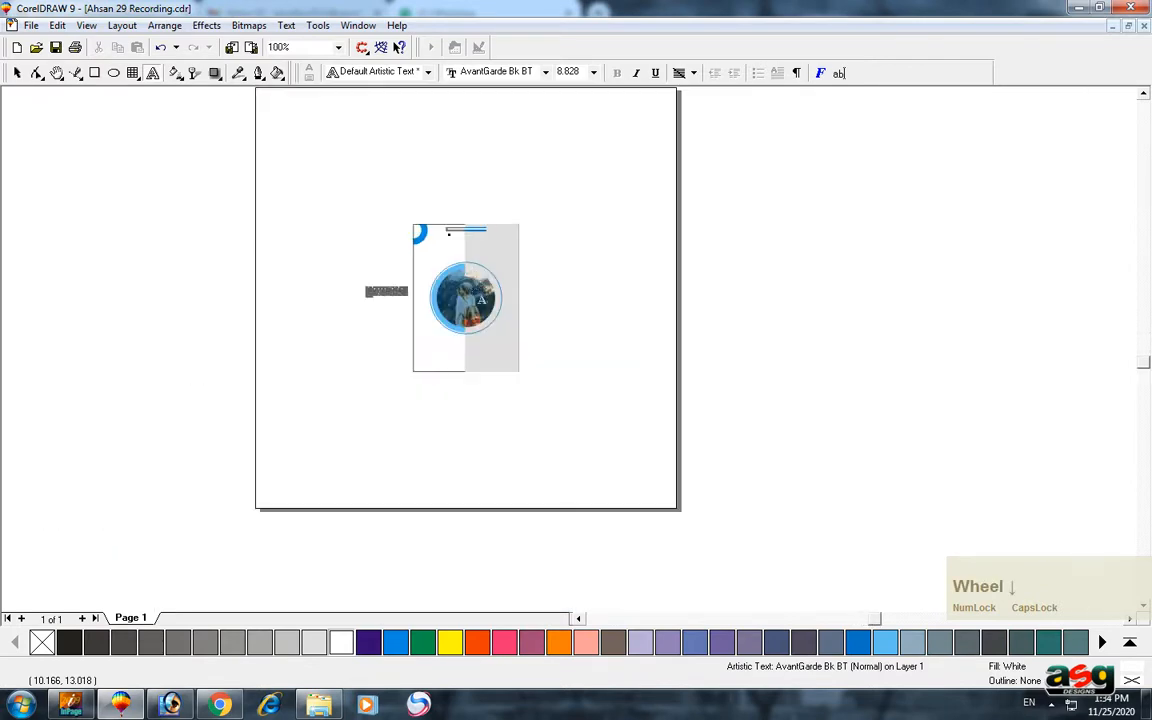
scroll(458, 216, up, 3)
scroll(448, 197, up, 4)
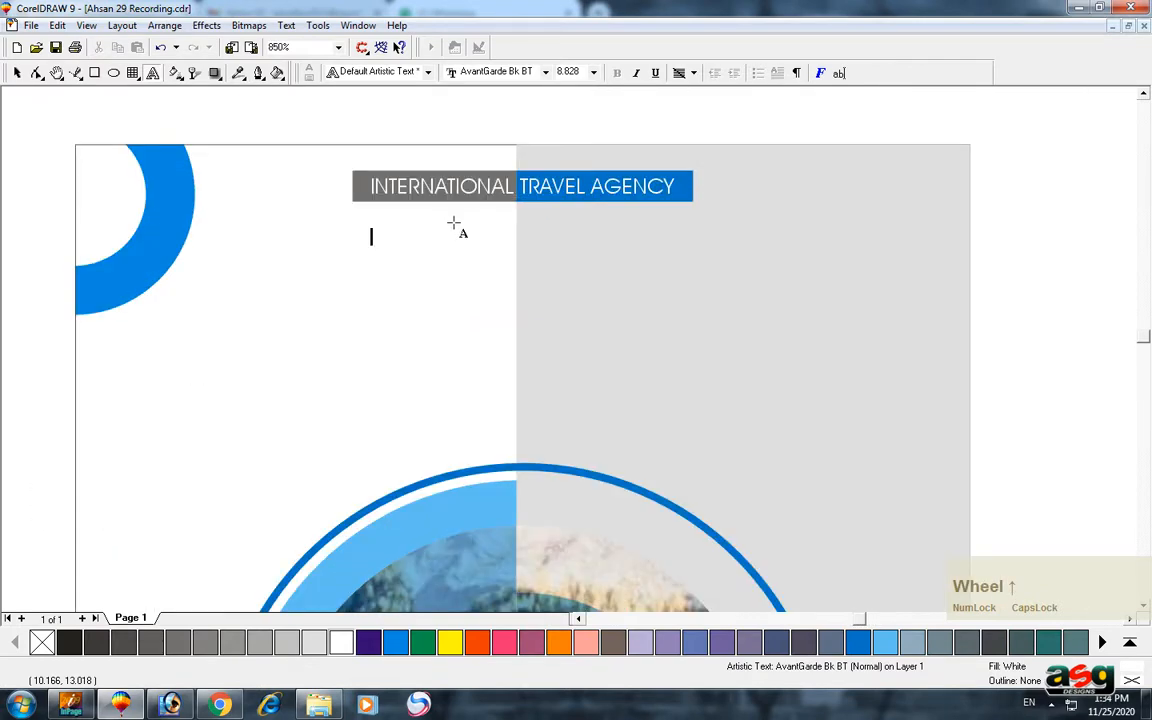
text(SWP)
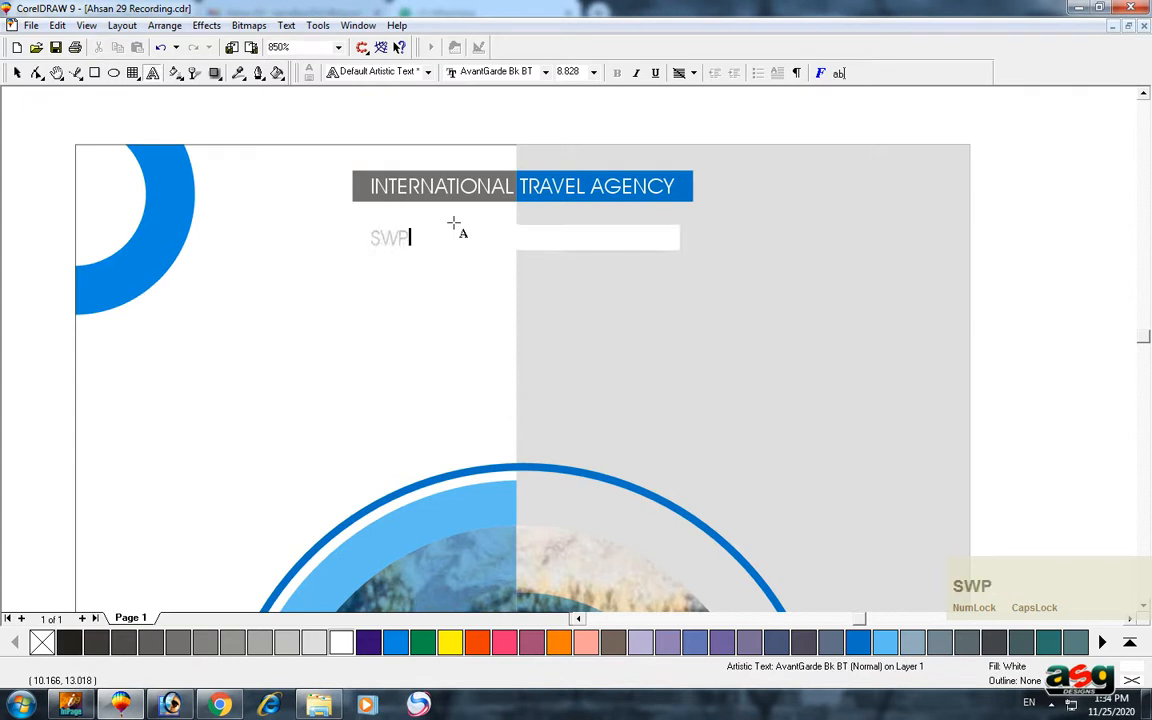
text(TEMBER)
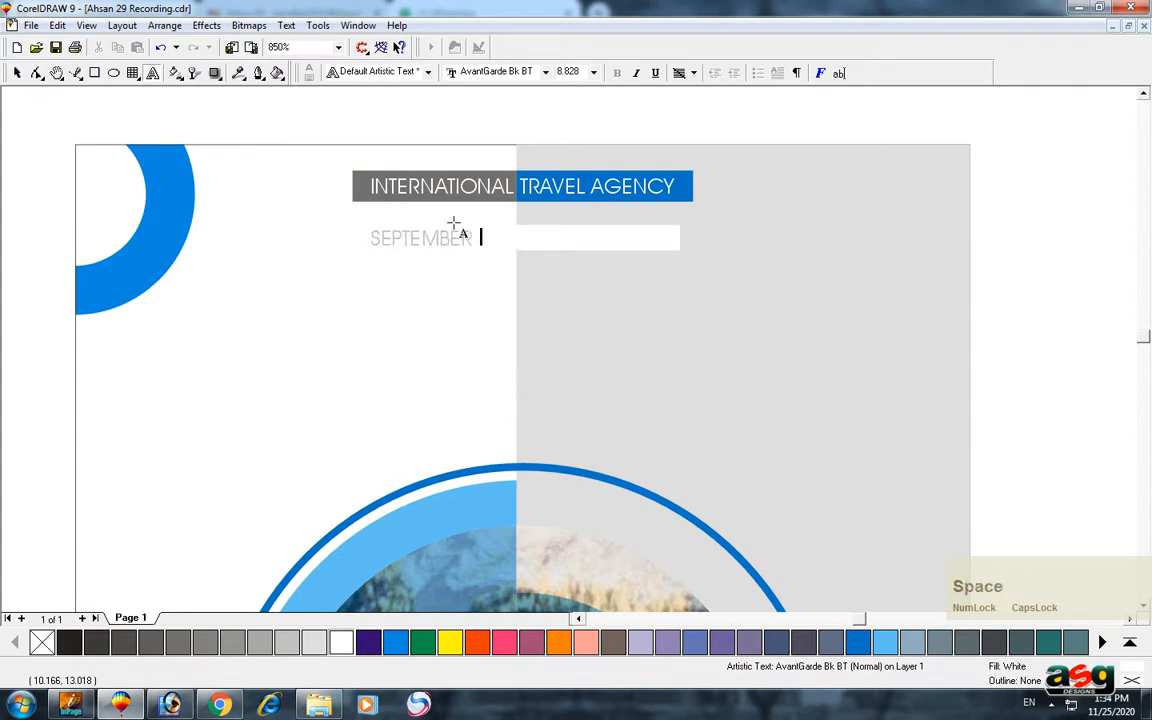
key(Return)
text(TR)
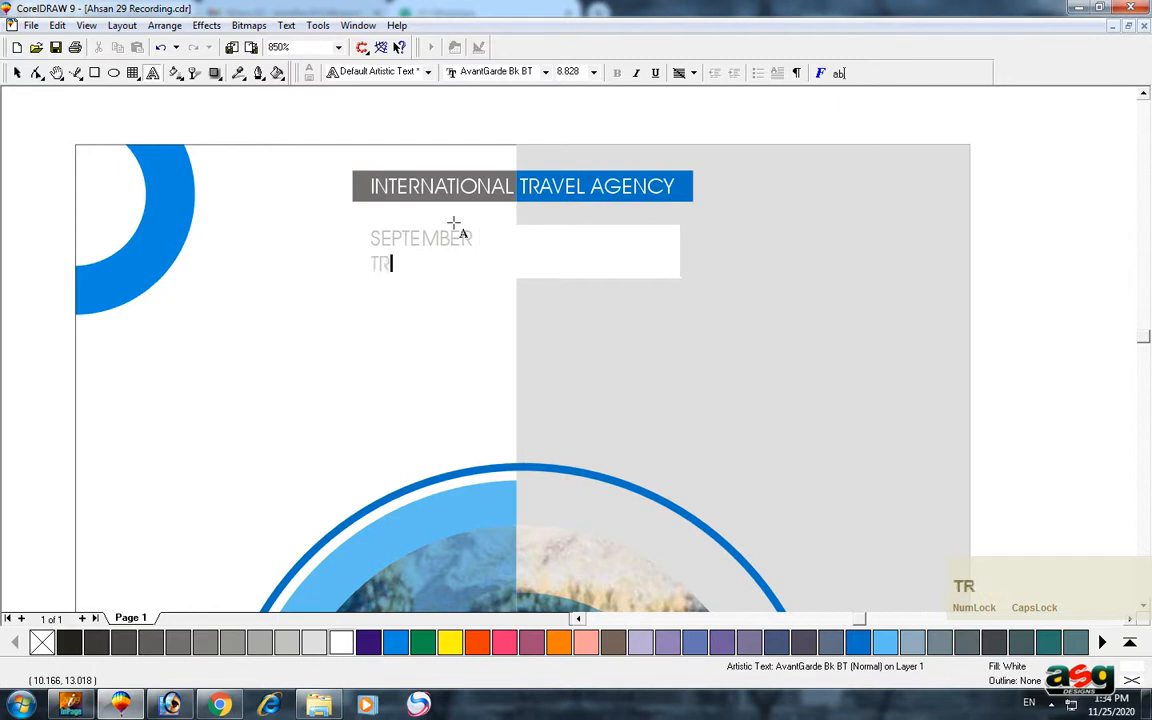
text(AVEL )
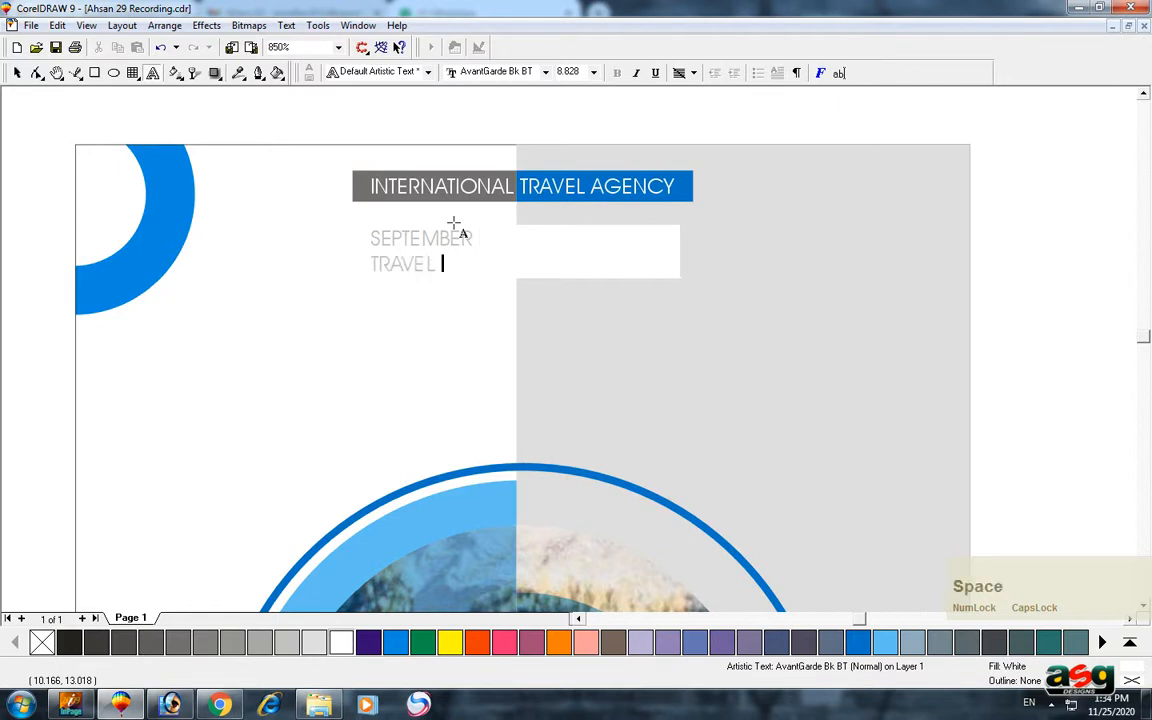
text(SALE)
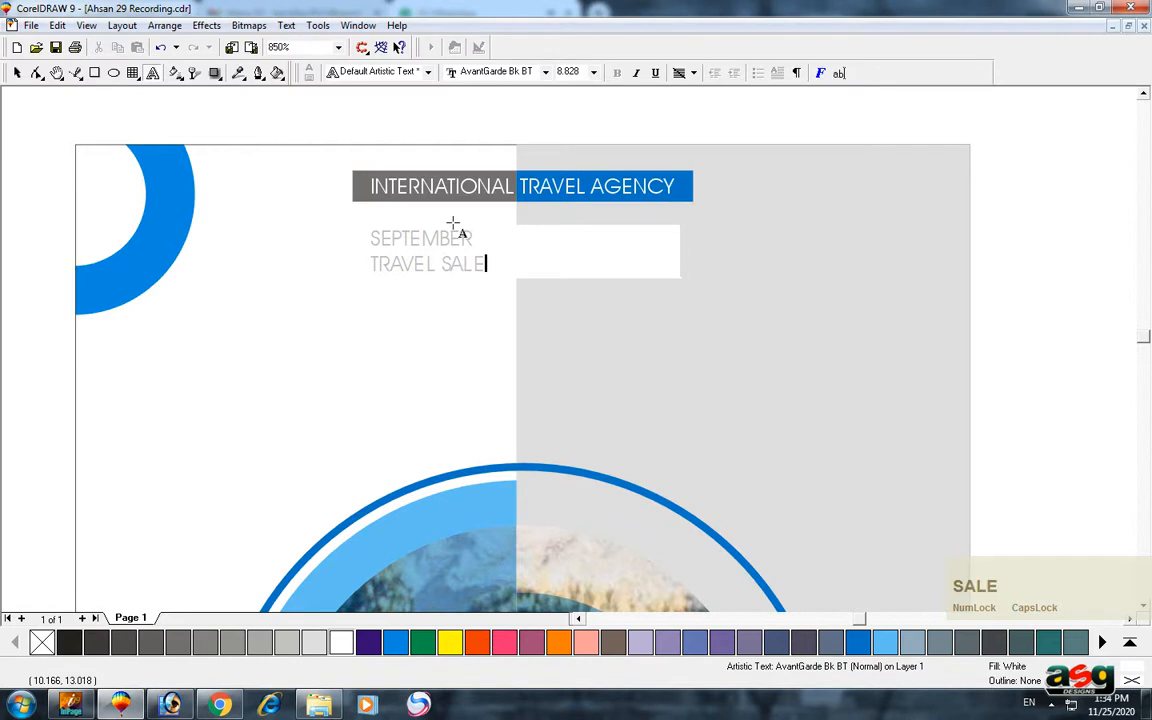
Fill the two-line text Cyan and break it apart into separate lines.
key(ctrl+space)
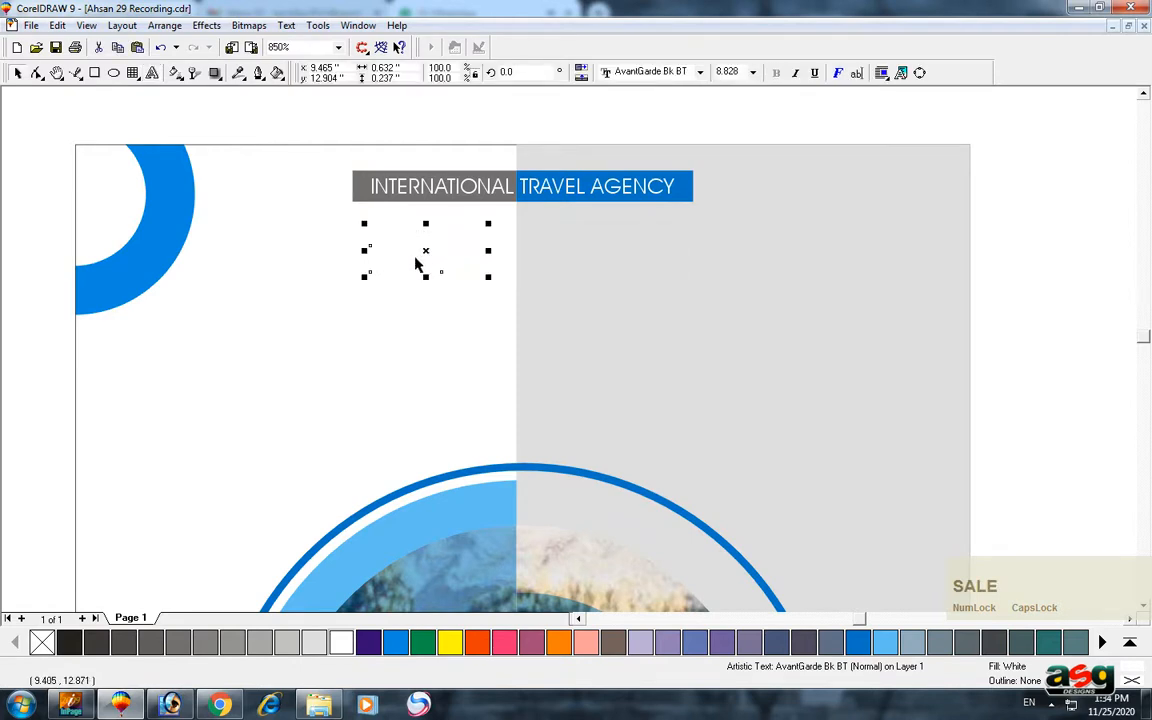
click(395, 641)
key(ctrl+k)
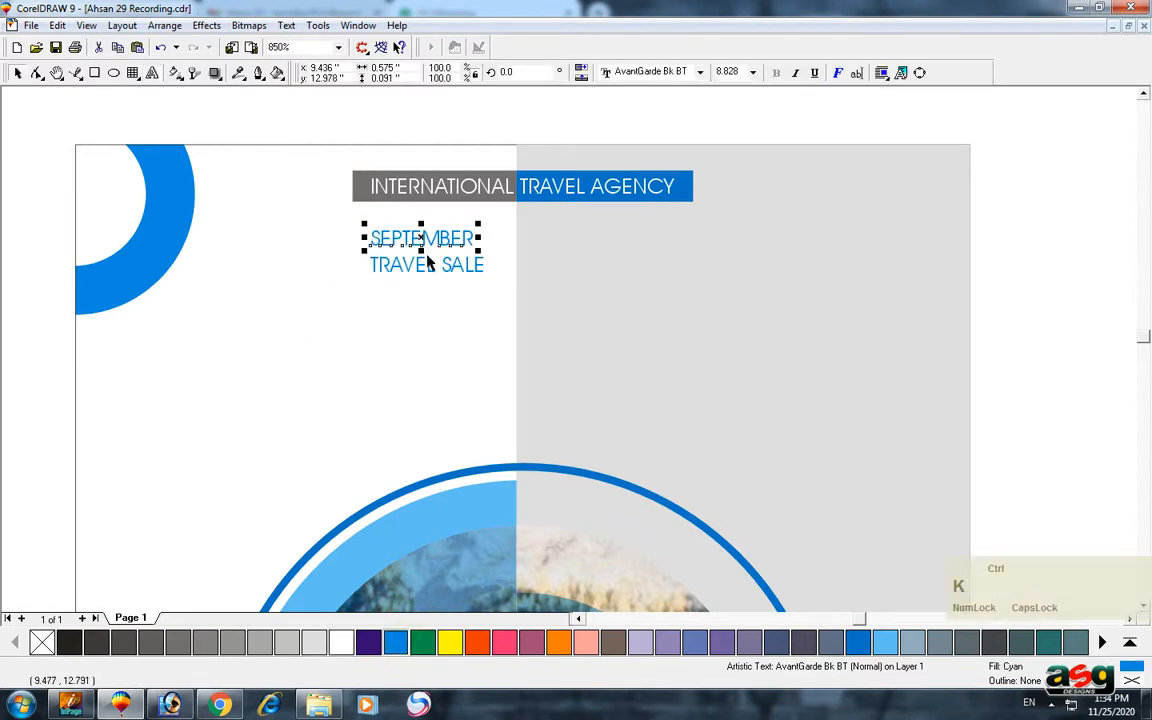
Set the SEPTEMBER line's font to Architecture and enlarge it to about 0.63" wide, matching the TRAVEL SALE line.
click(670, 73)
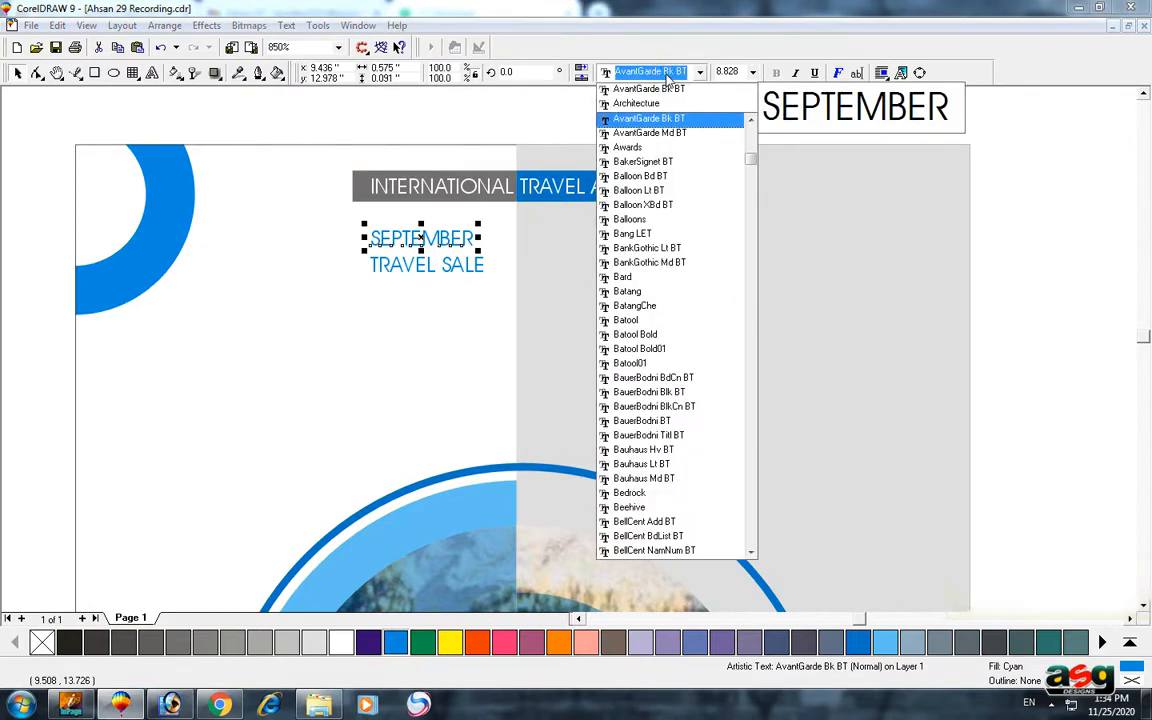
text(Ari)
text(c)
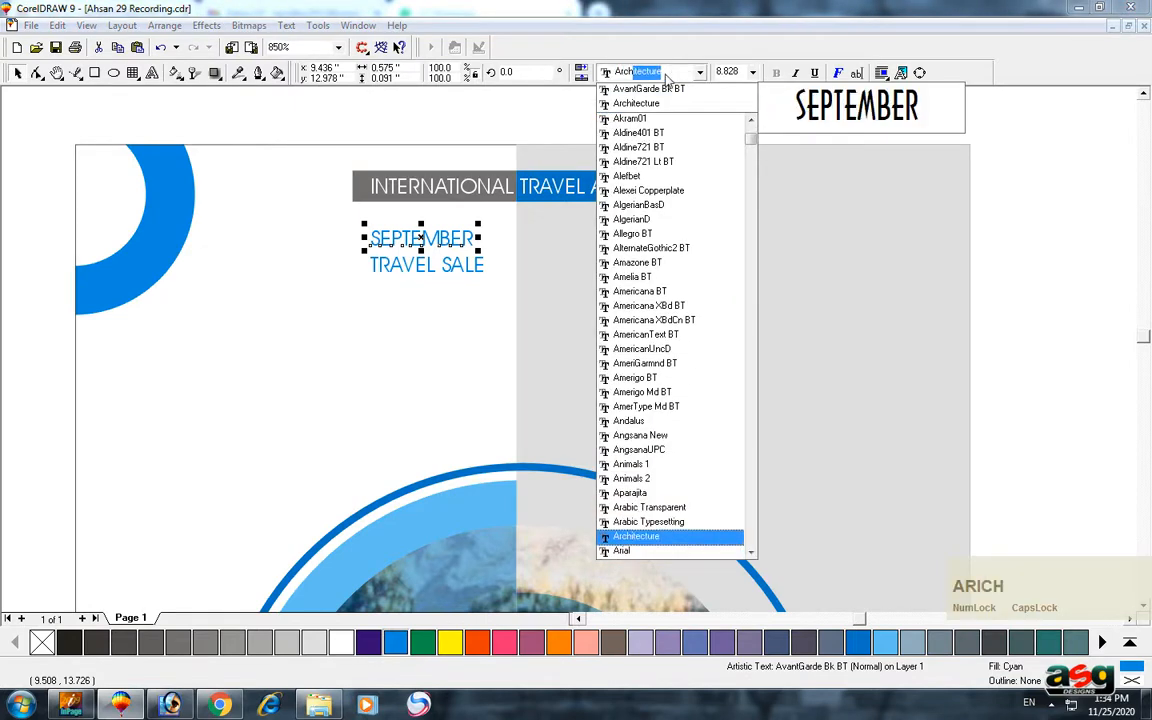
text(h)
key(Return)
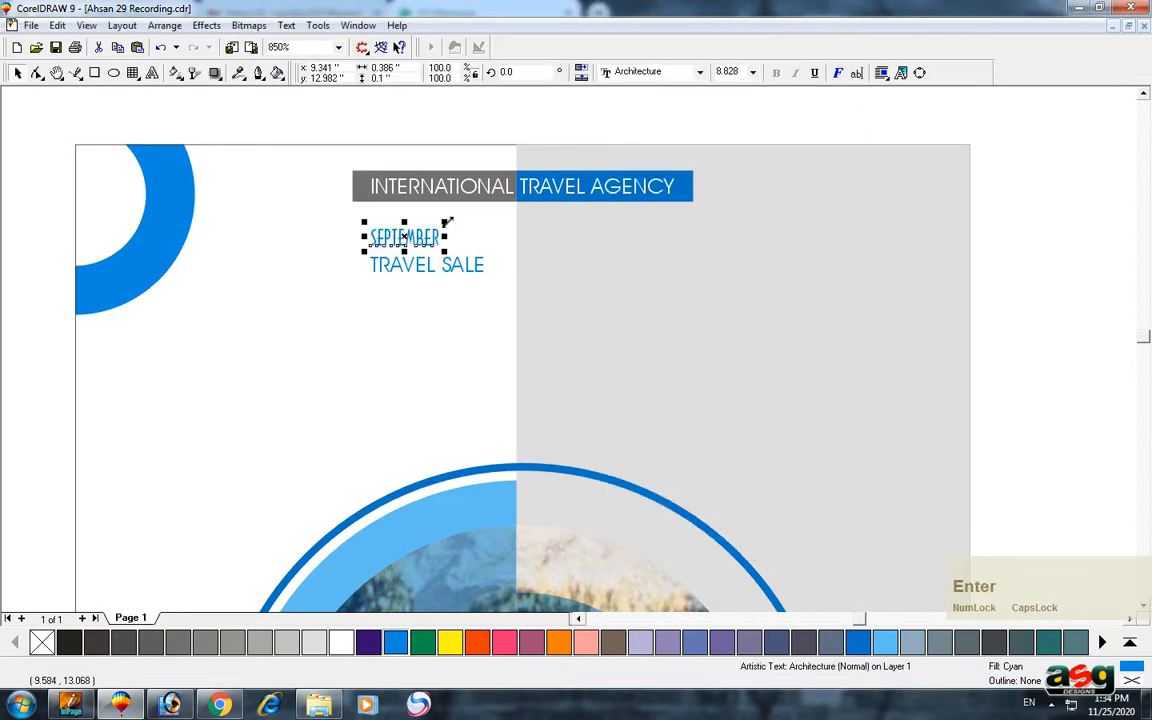
drag(448, 222, 488, 211)
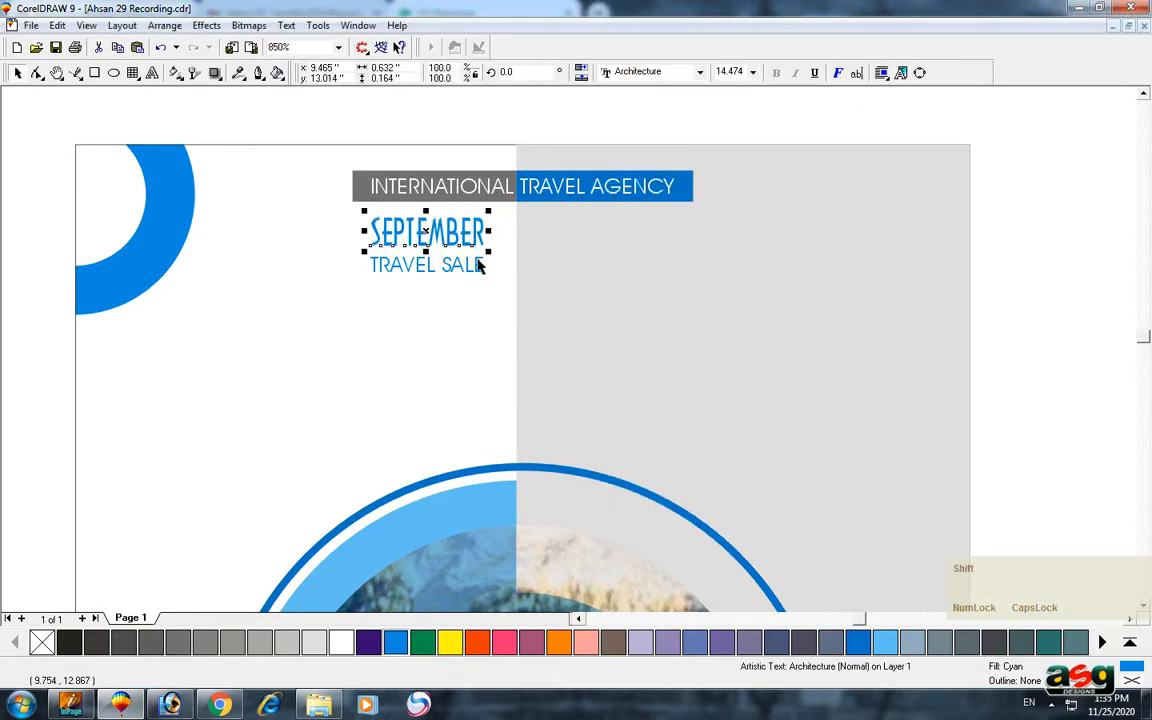
shift+click(468, 265)
drag(424, 247, 459, 290)
key(ctrl+z)
Centre the SEPTEMBER and TRAVEL SALE lines horizontally on the page rectangle.
drag(363, 216, 528, 305)
shift+click(534, 311)
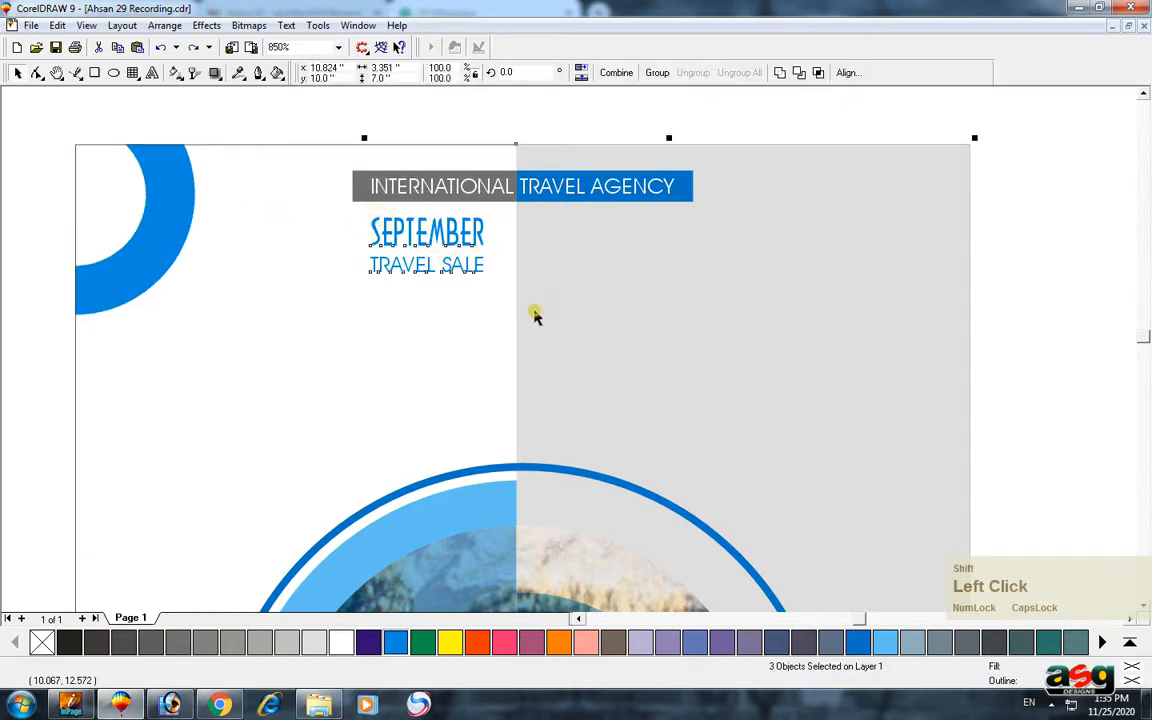
key(c)
shift+click(534, 312)
shift+click(398, 302)
key(c)
shift+click(400, 300)
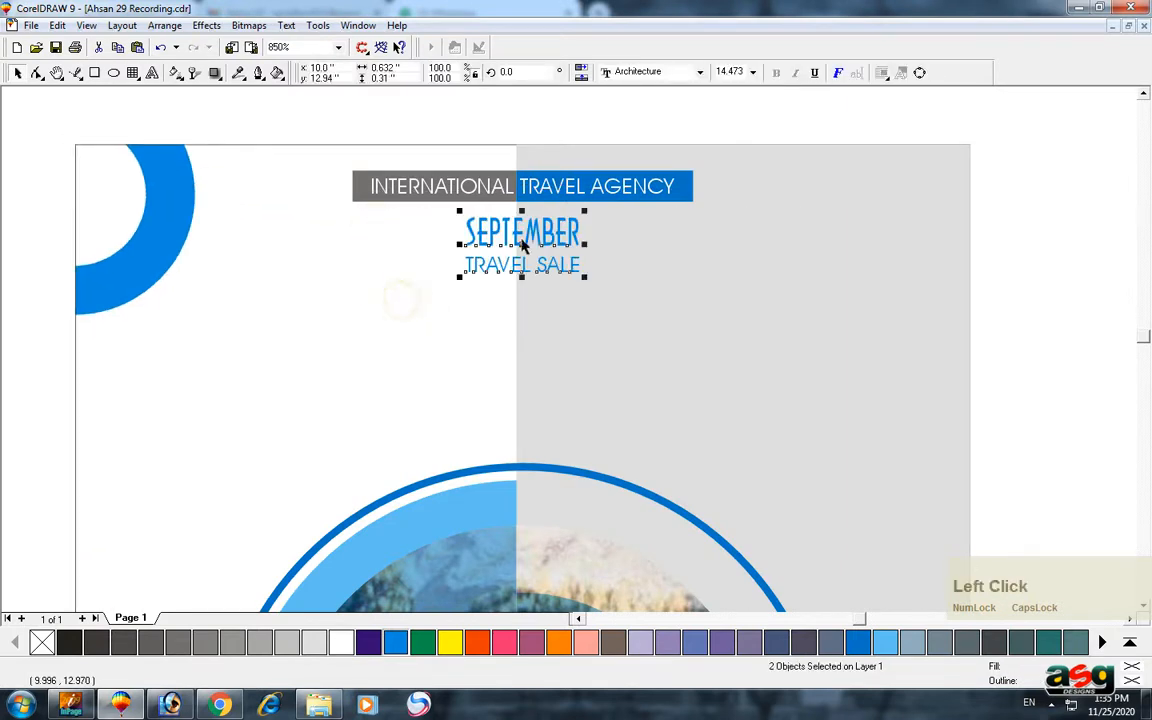
Enlarge the SEPTEMBER and TRAVEL SALE lines together to about 1.14" wide and position them between the header bar and the photo circle.
drag(518, 242, 516, 320)
drag(586, 292, 630, 272)
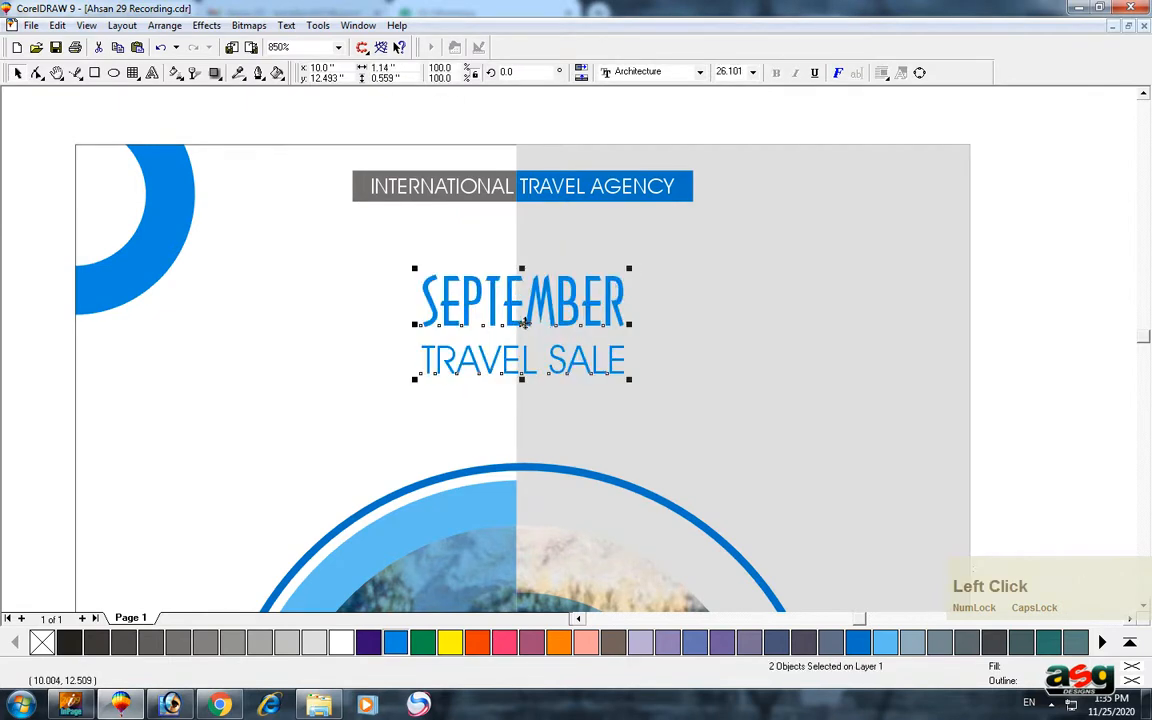
drag(524, 322, 524, 296)
click(527, 108)
Fill the SEPTEMBER line with Sky Blue.
click(448, 275)
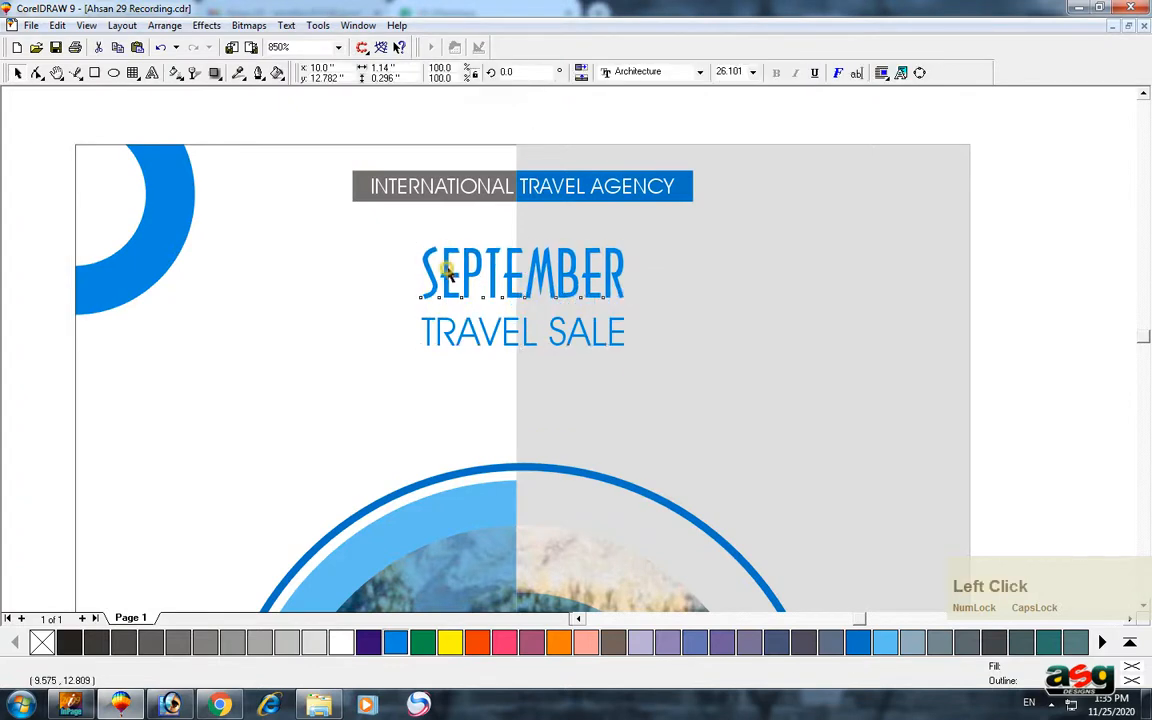
click(858, 643)
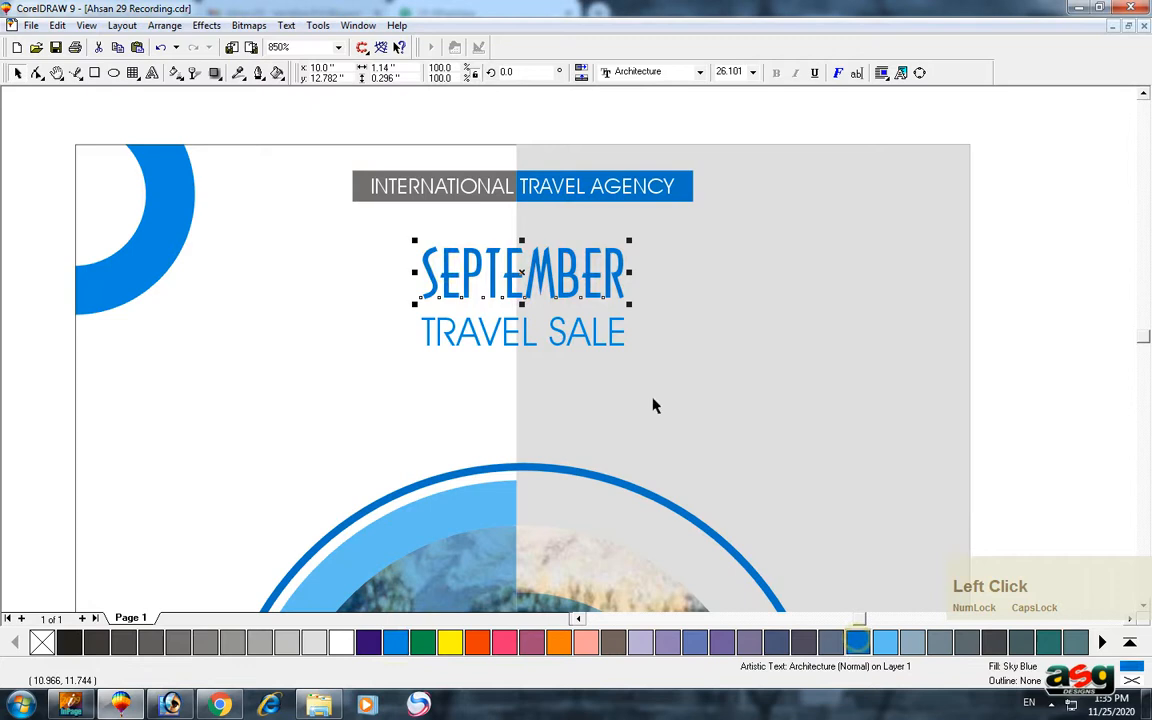
Fill the TRAVEL SALE line with 80% Black.
click(526, 334)
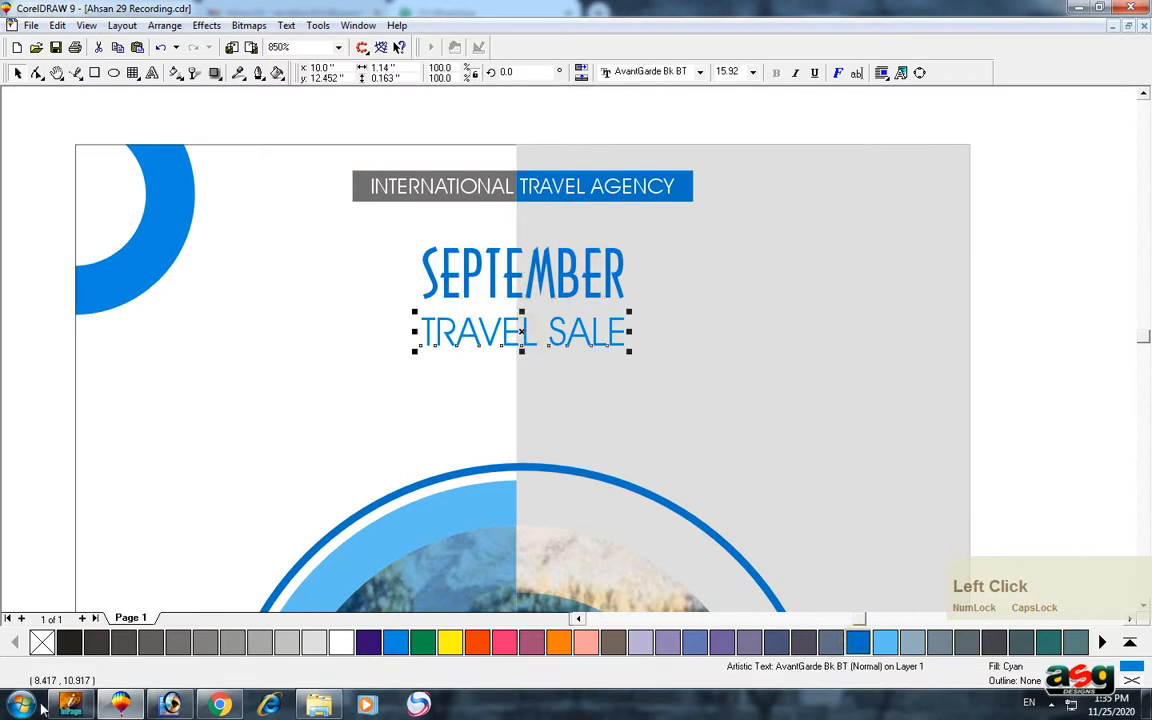
click(124, 643)
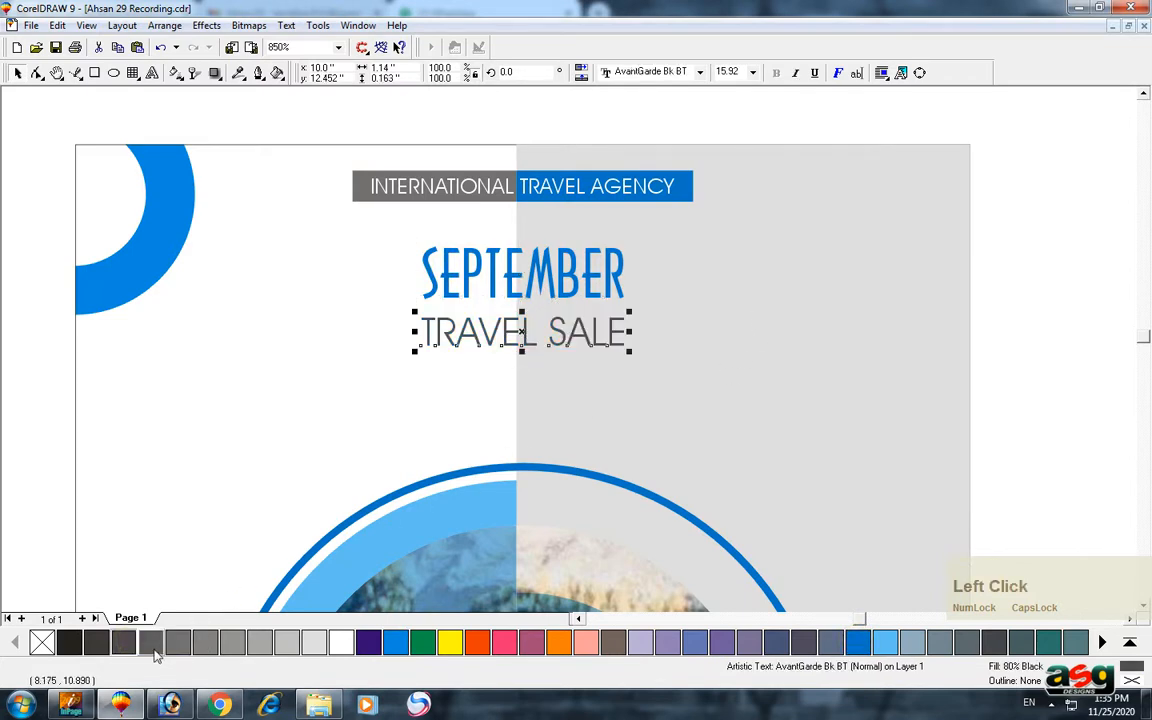
click(23, 399)
scroll(668, 215, down, 1)
scroll(573, 356, down, 2)
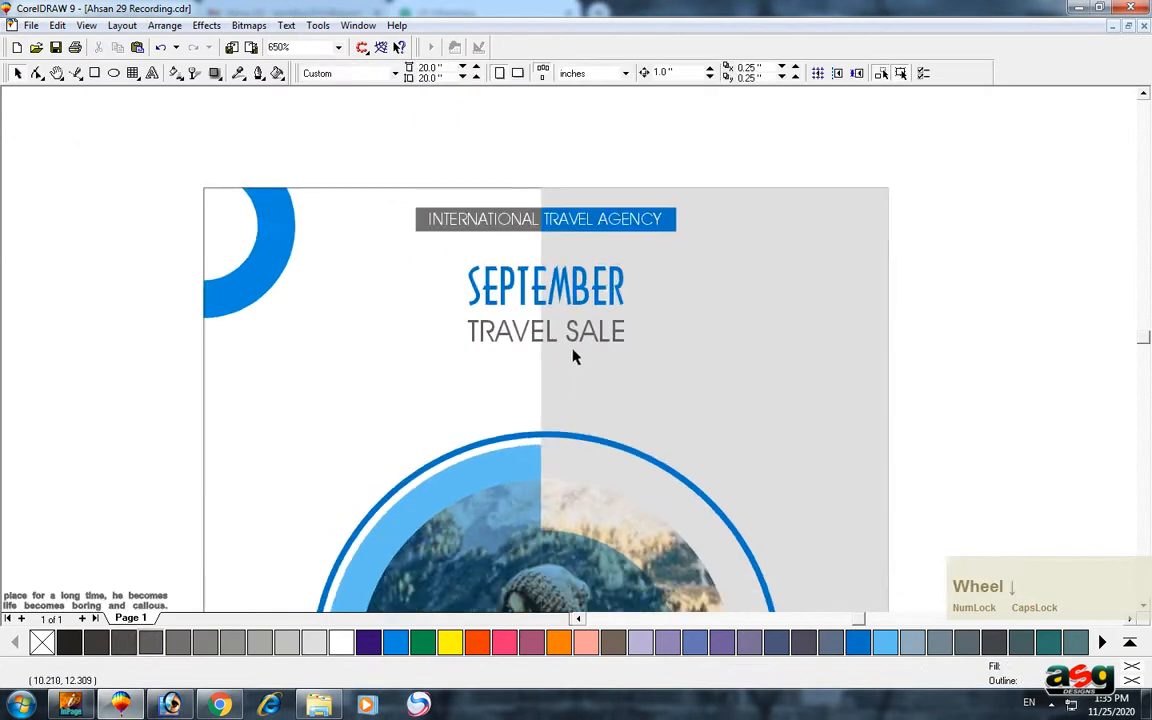
scroll(512, 442, down, 3)
click(825, 445)
scroll(825, 440, down, 4)
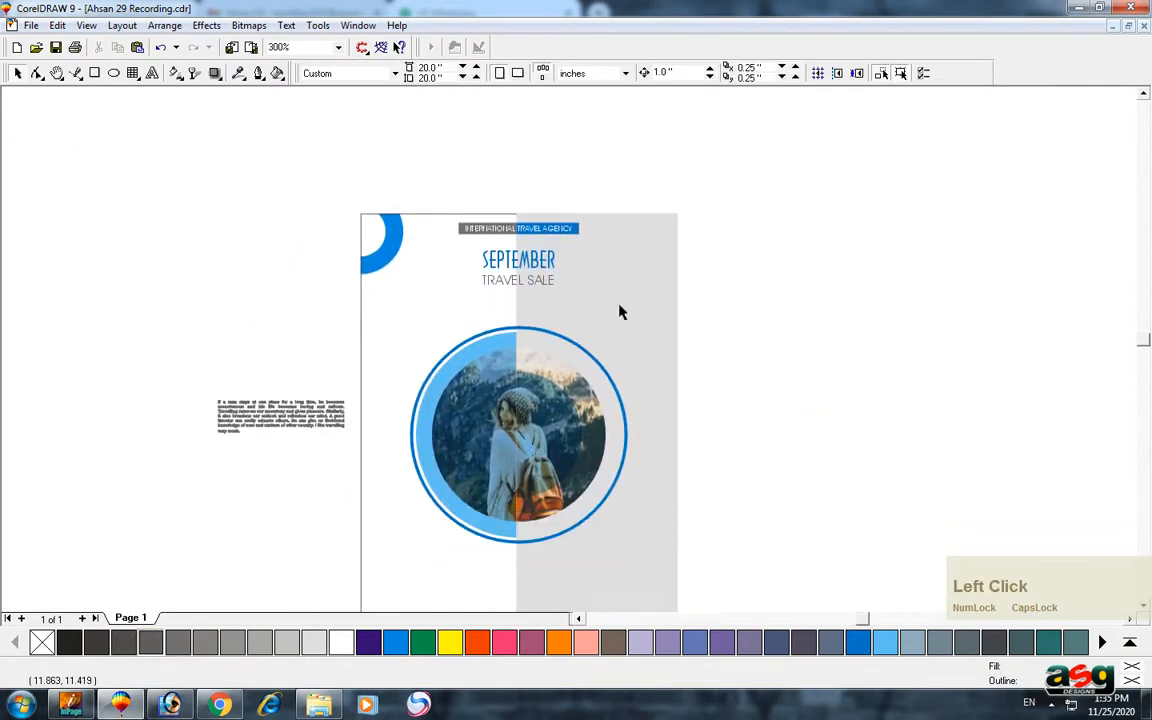
click(618, 292)
key(ctrl+z)
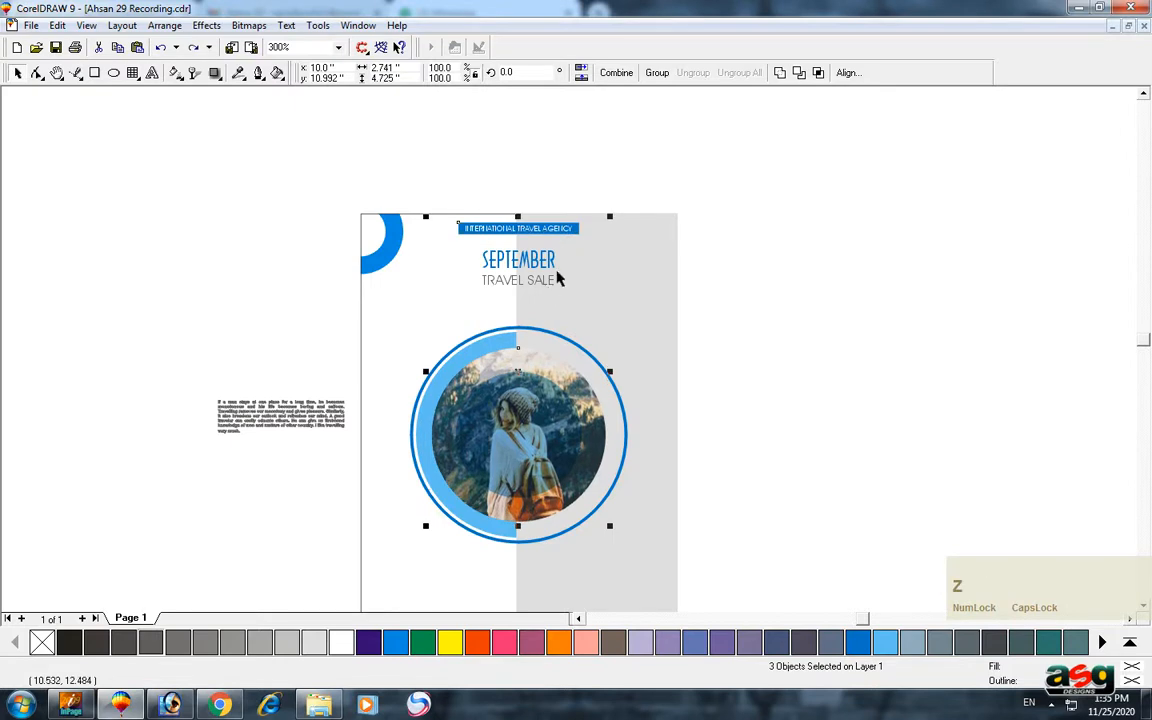
shift+click(578, 231)
drag(518, 435, 517, 218)
key(ctrl+z)
key(ctrl+z)
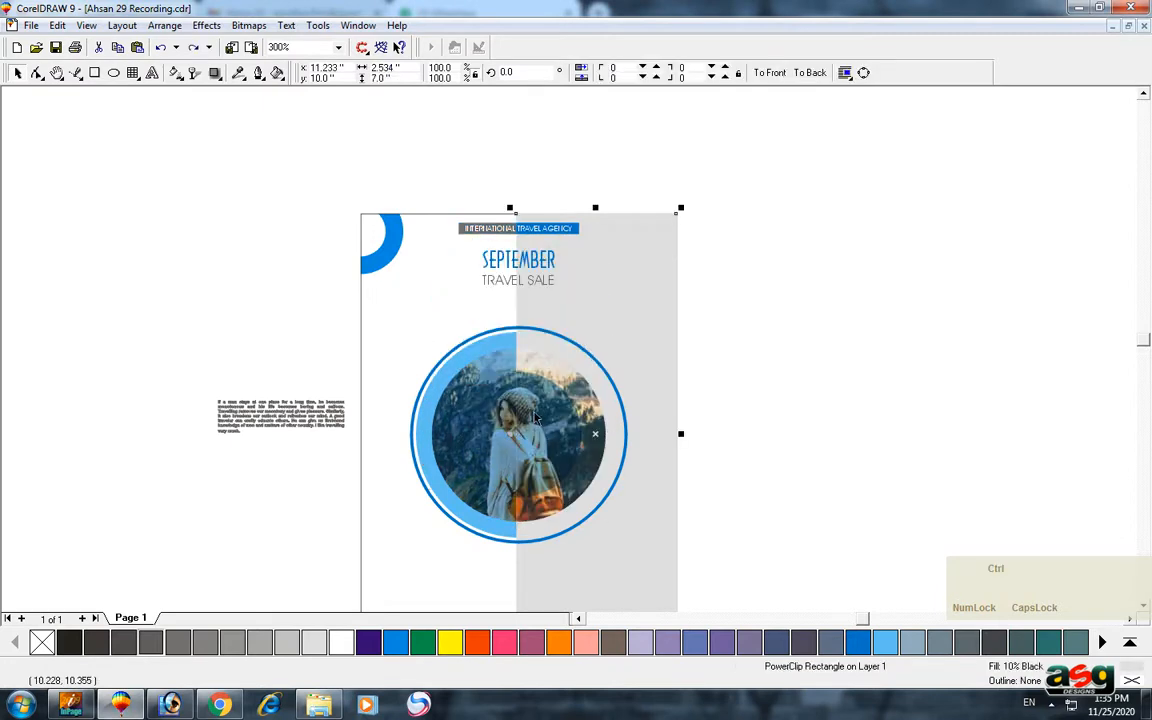
click(911, 323)
Place a copy of the SEPTEMBER line on the white half below the photo circle and change its text to TRAVEL NOW.
scroll(802, 250, down, 3)
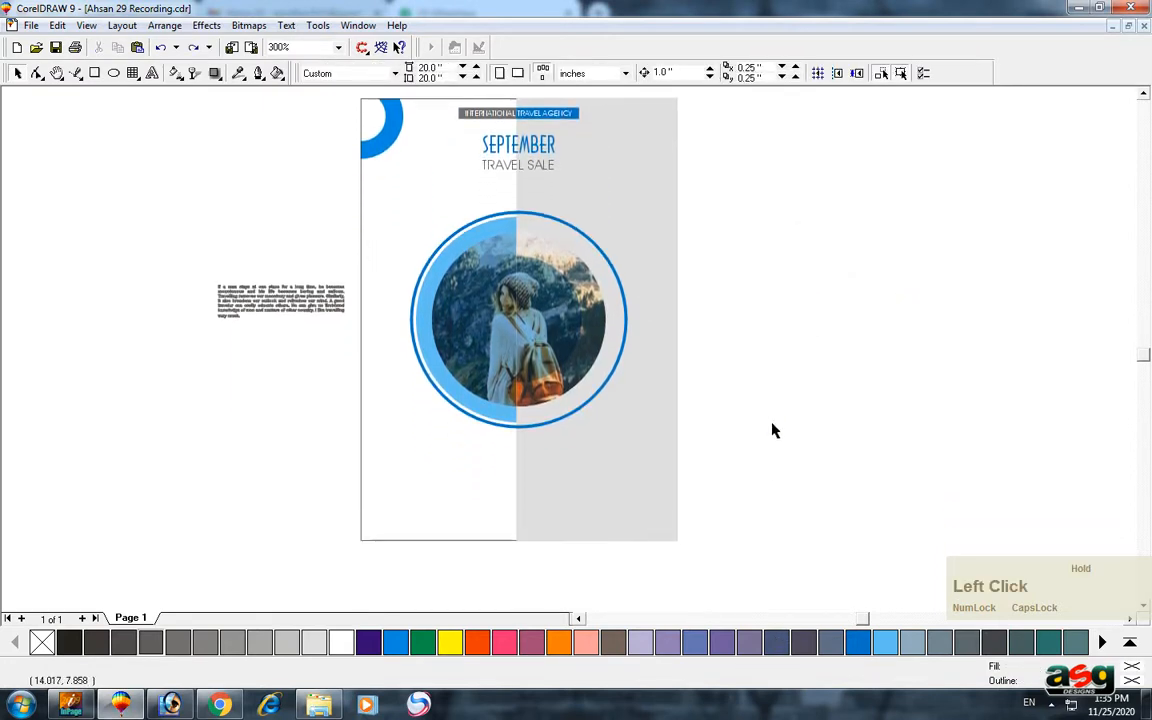
scroll(280, 225, up, 2)
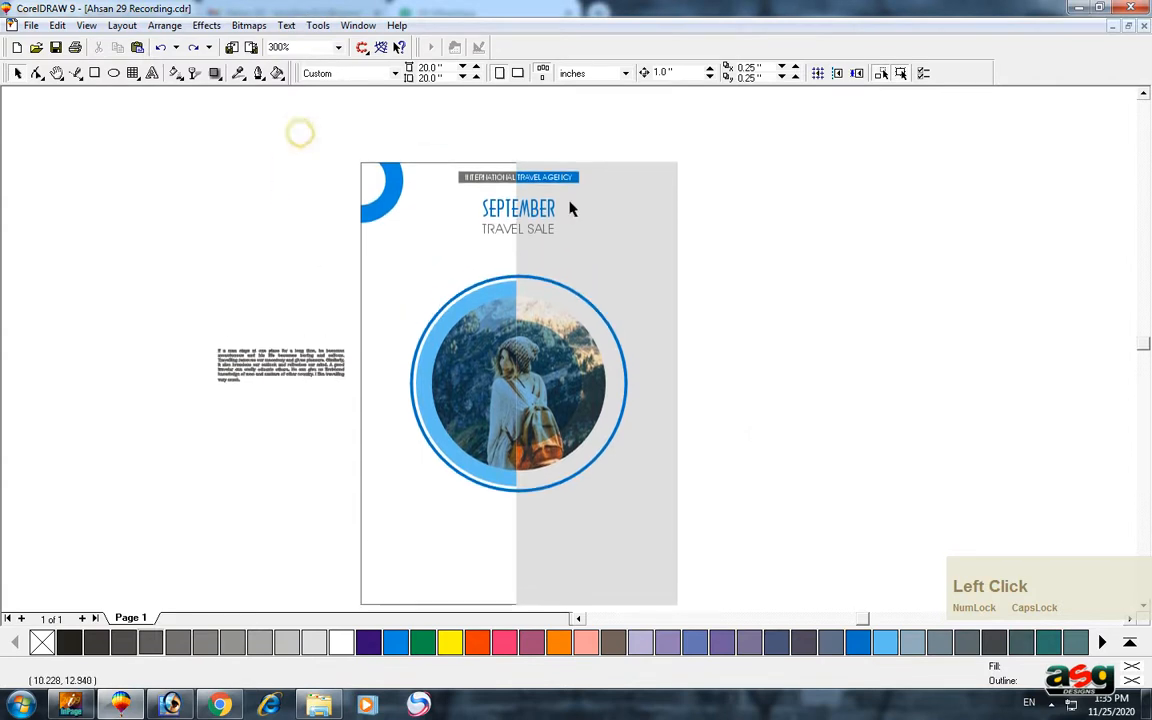
scroll(787, 329, down, 3)
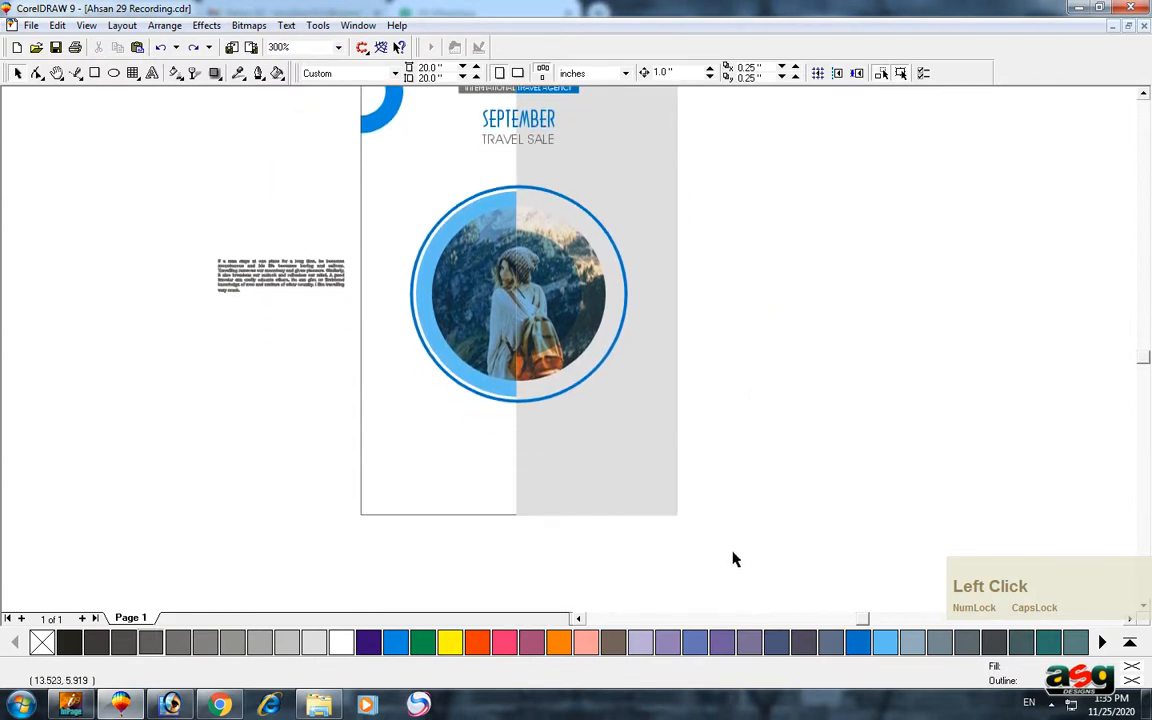
drag(503, 119, 428, 447)
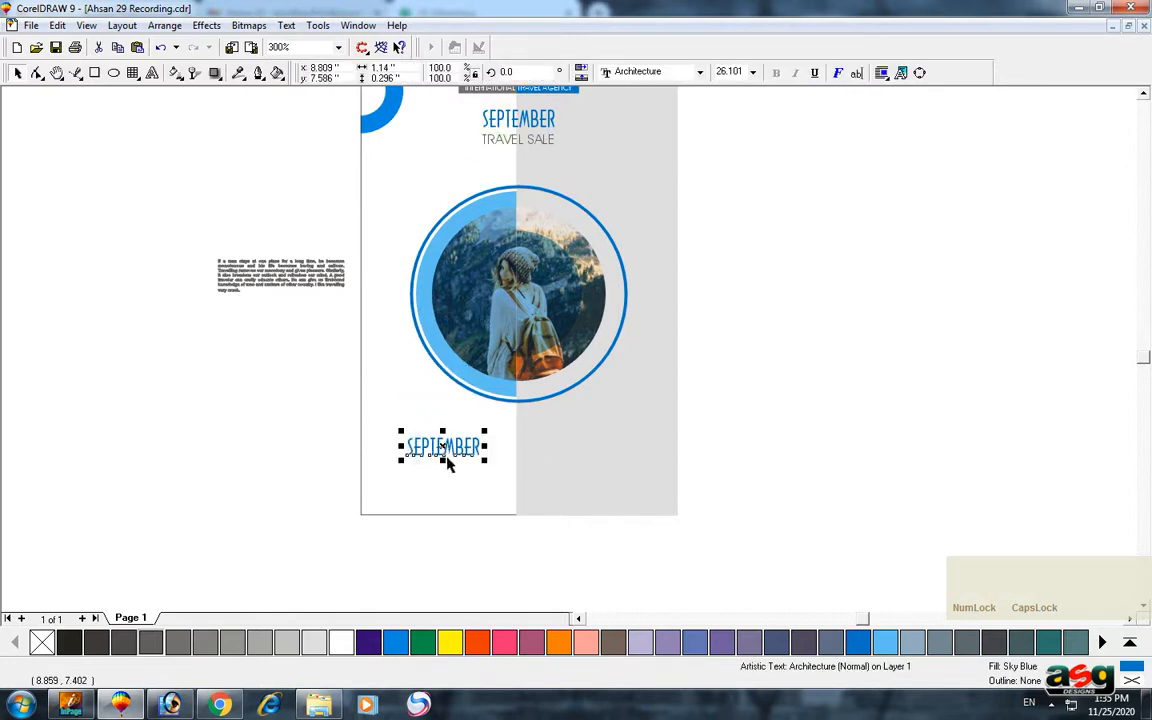
key(space)
key(ctrl+a)
key(Delete)
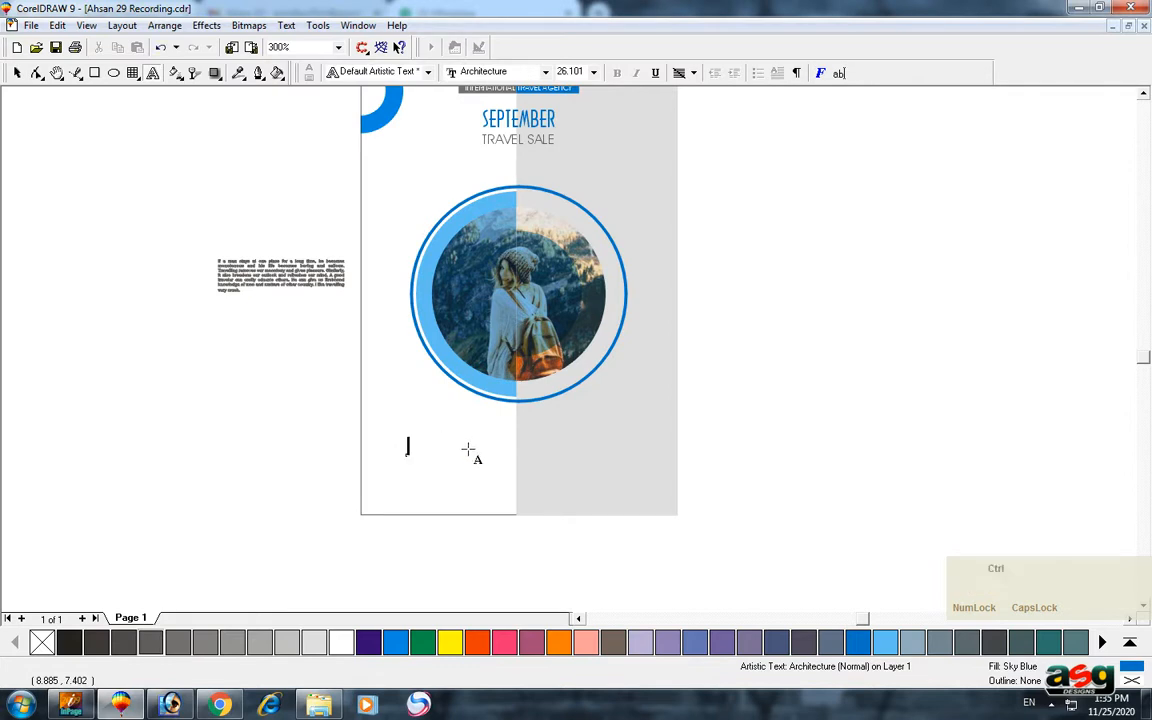
text(TRA)
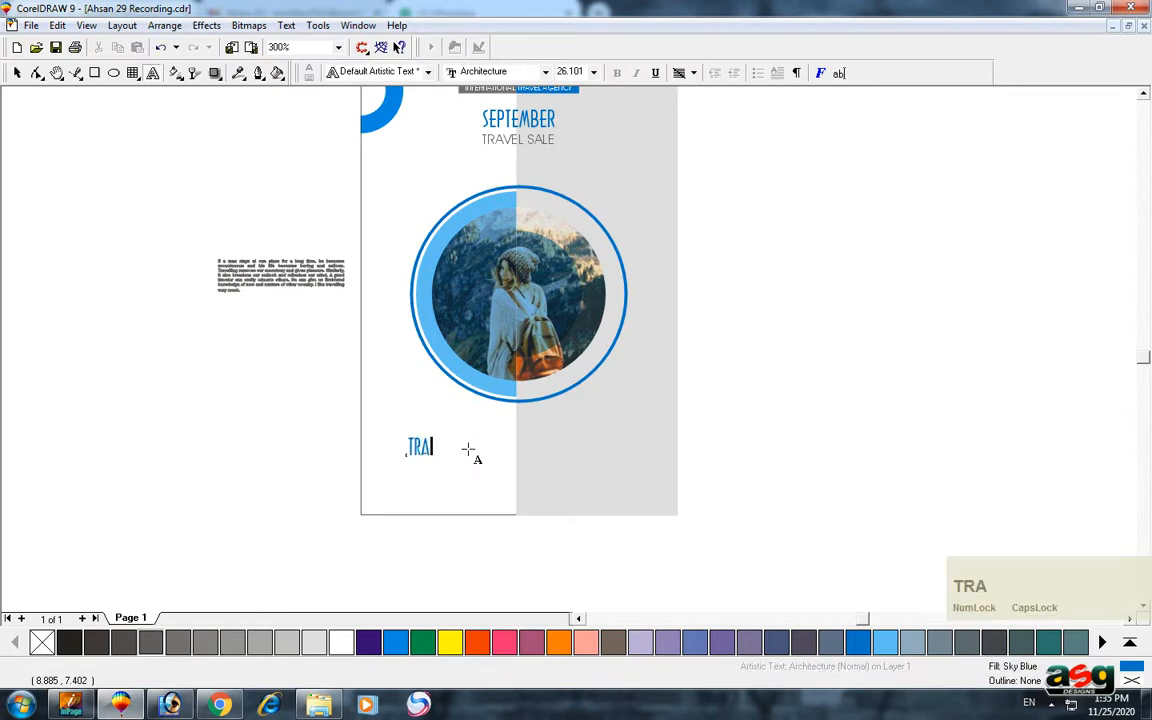
text(VEL NWO)
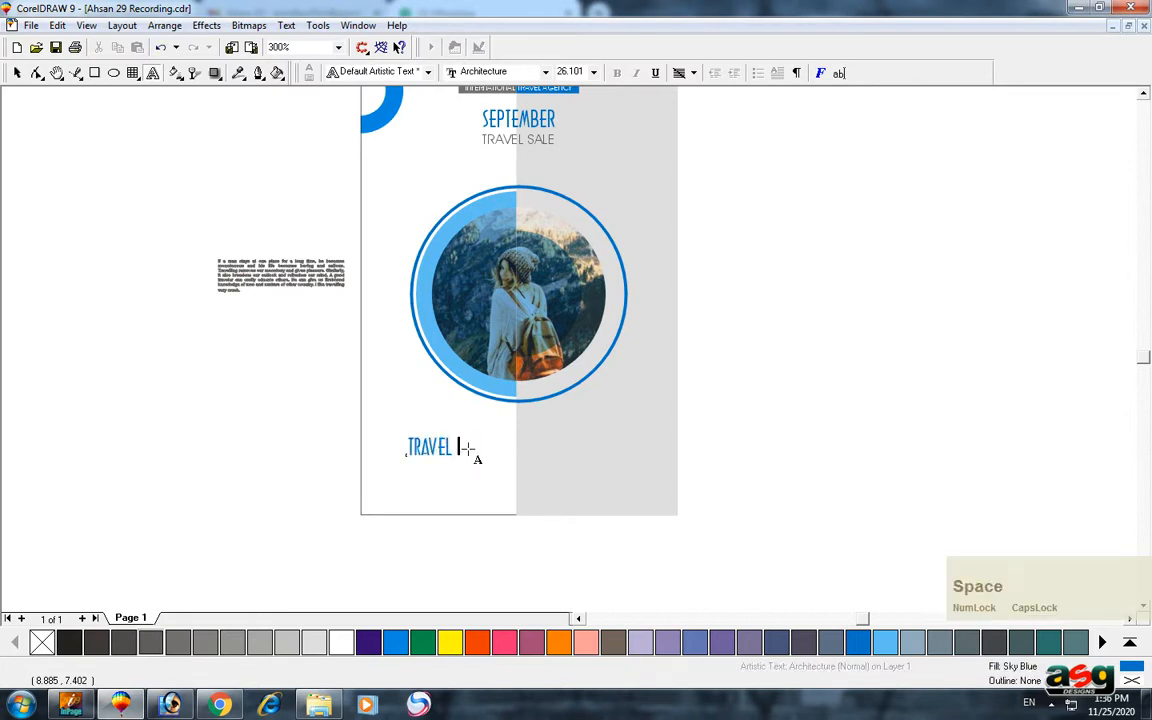
text(W)
key(ctrl+space)
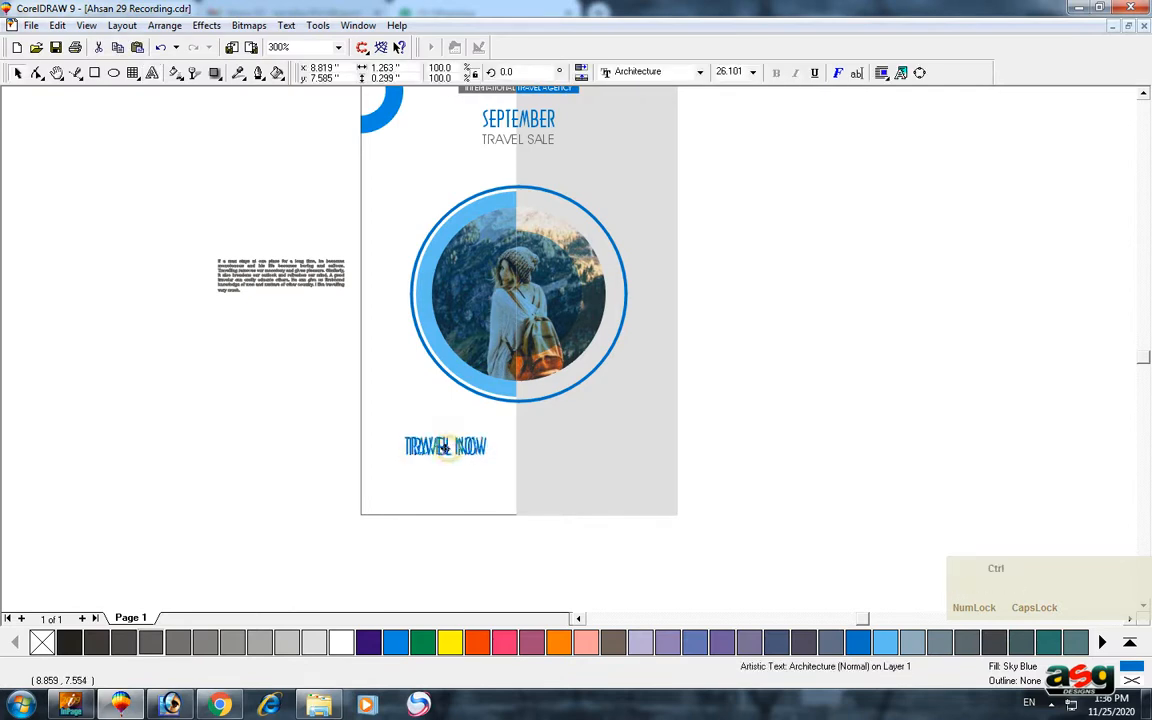
Duplicate the TRAVEL NOW line straight across onto the grey half and centre the copy horizontally on the grey panel.
drag(445, 447, 613, 456)
right_click(613, 456)
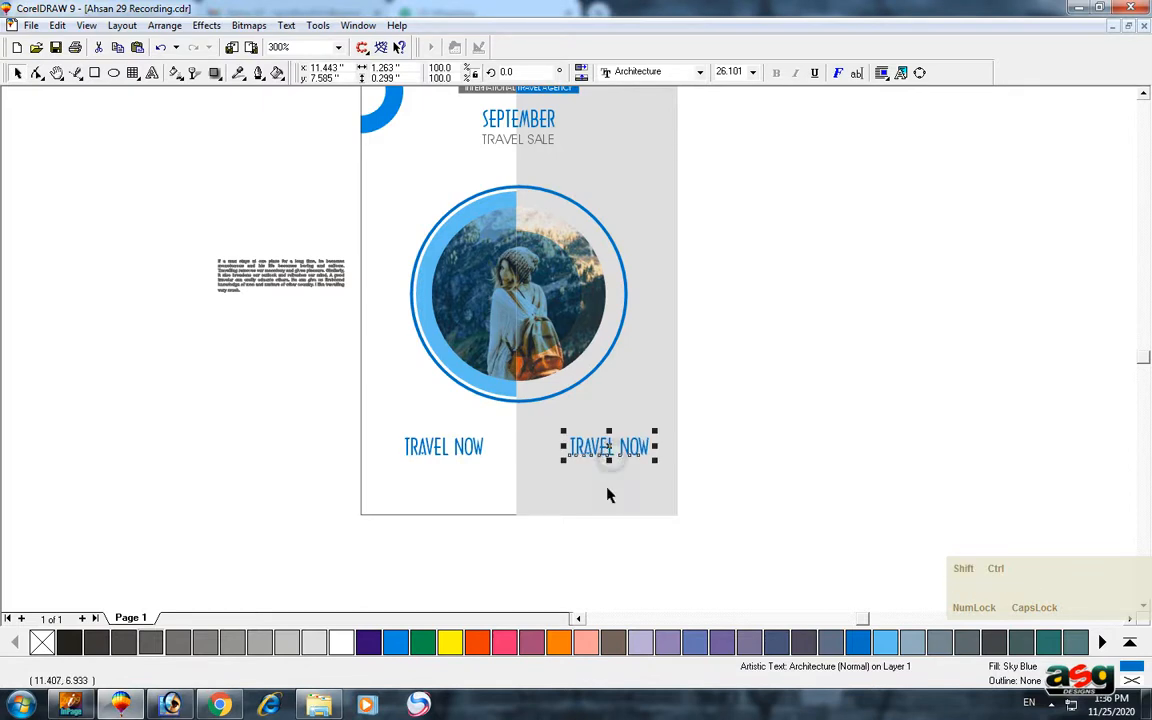
shift+click(607, 488)
key(c)
shift+click(605, 487)
Change the duplicated line's text to SEE THE WORLD and centre it horizontally on the grey panel again.
key(space)
key(ctrl+a)
key(BackSpace)
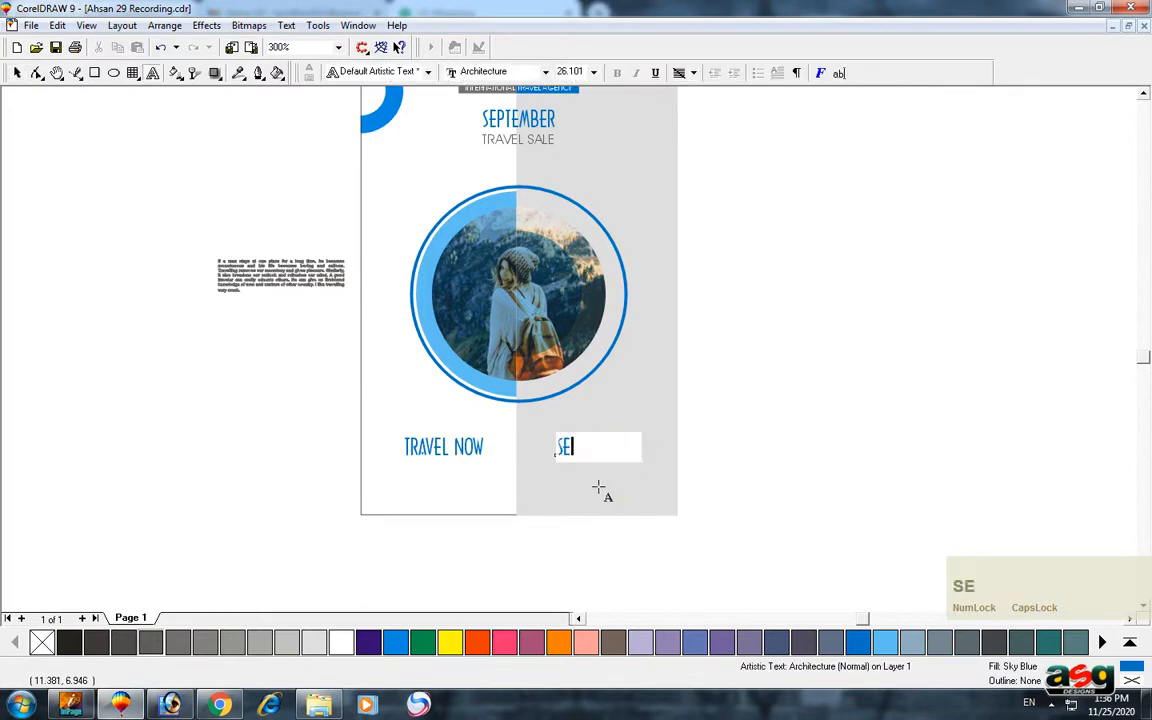
text(SEE THE WORLD)
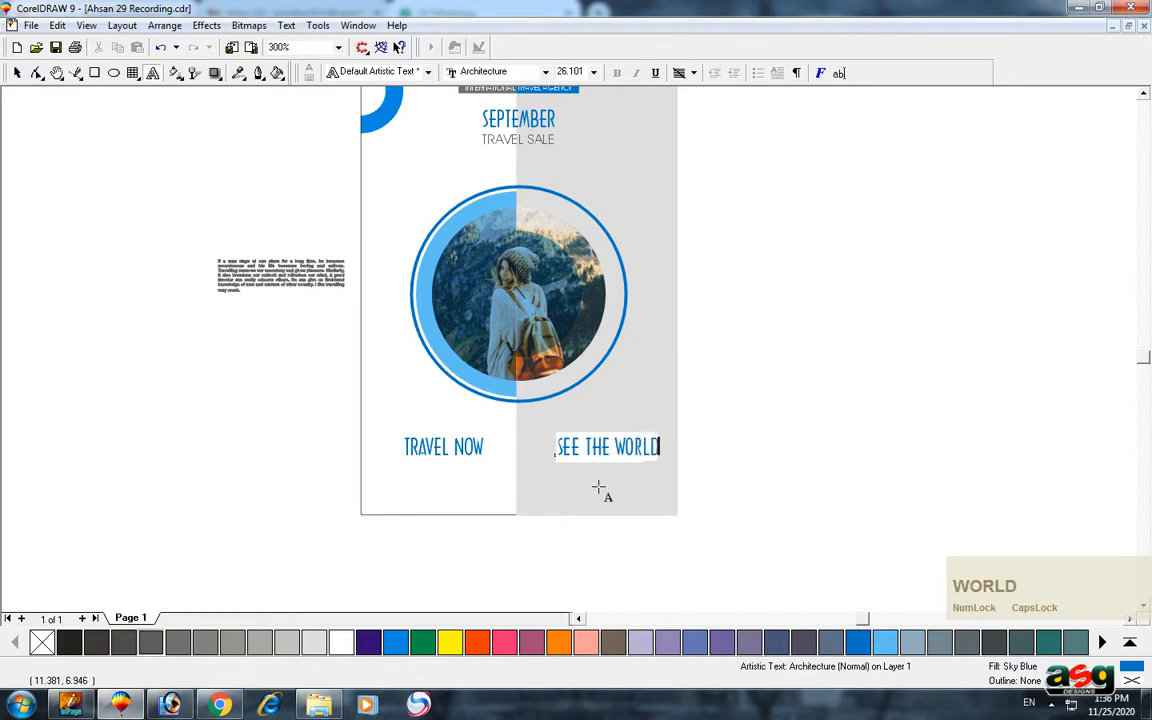
key(ctrl+space)
shift+click(614, 417)
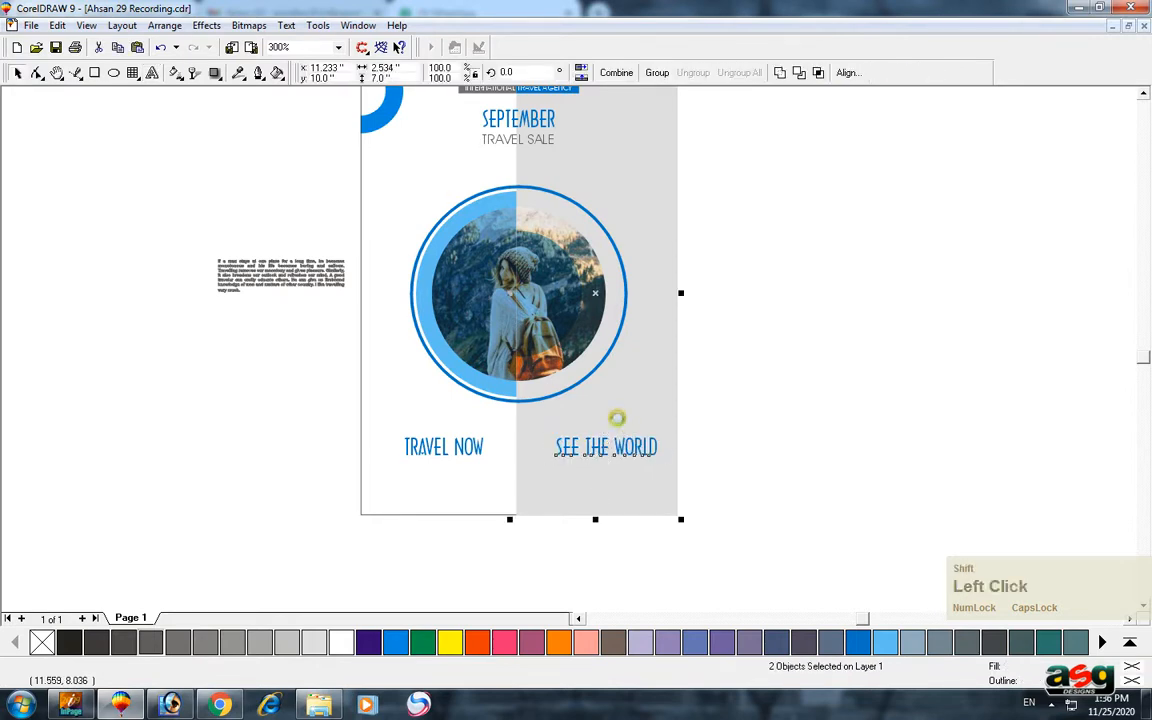
key(c)
shift+click(617, 418)
Move the TRAVEL NOW and SEE THE WORLD lines up together, closer to the photo circle.
drag(748, 421, 393, 500)
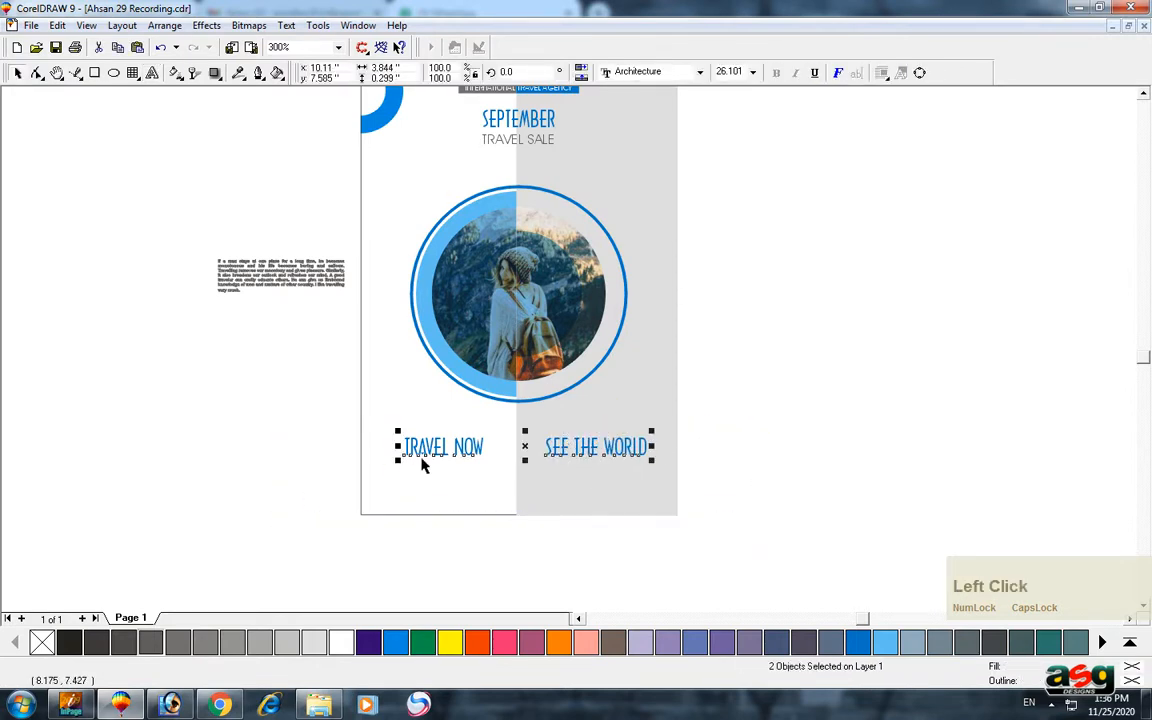
click(524, 450)
drag(770, 411, 327, 470)
drag(523, 446, 523, 435)
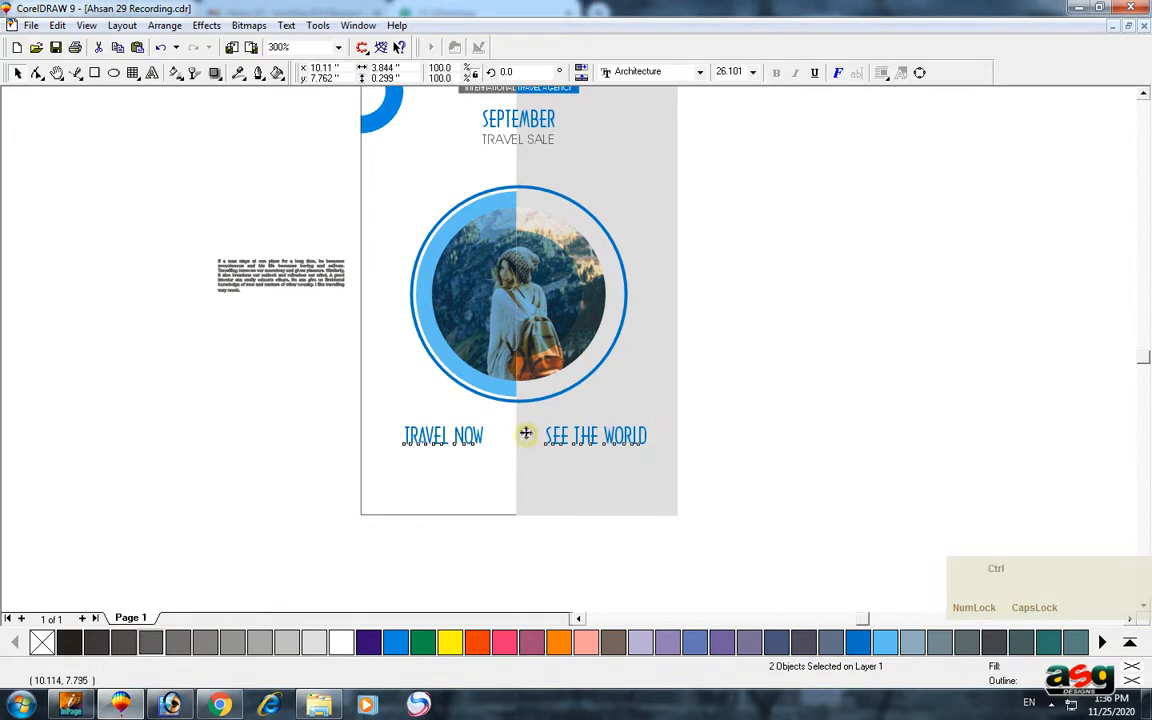
key(ctrl+Up)
click(318, 371)
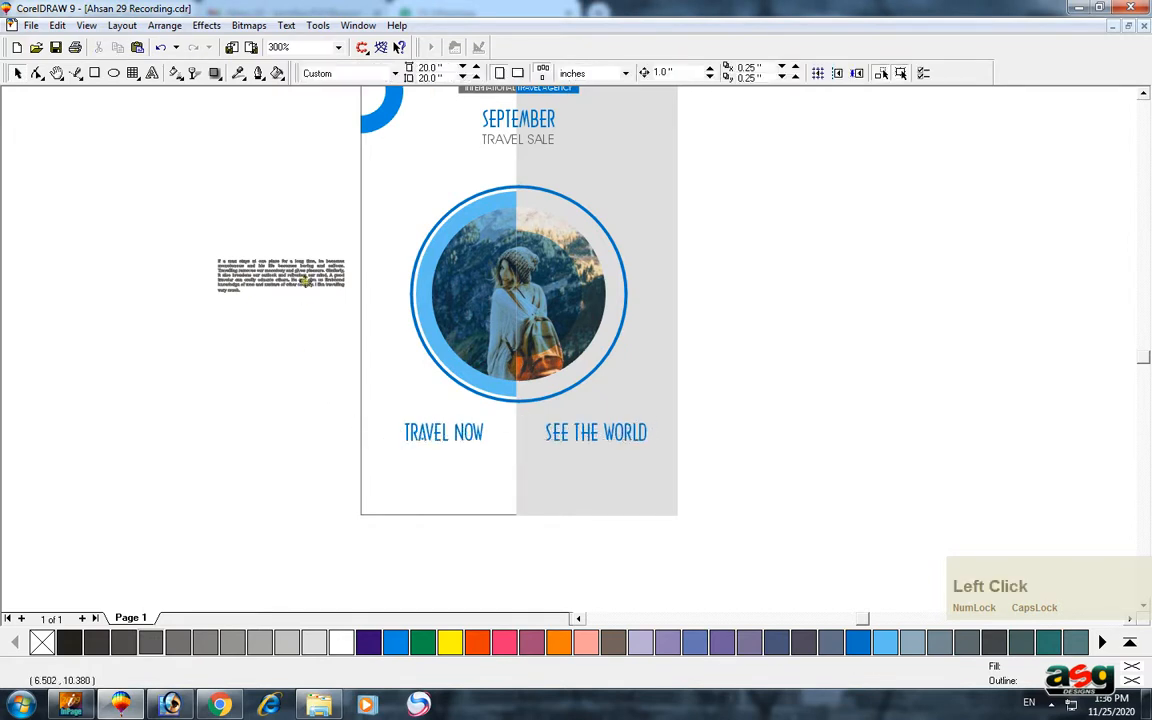
Place a copy of the small paragraph text centred under TRAVEL NOW and delete the original beside the page.
drag(272, 277, 460, 465)
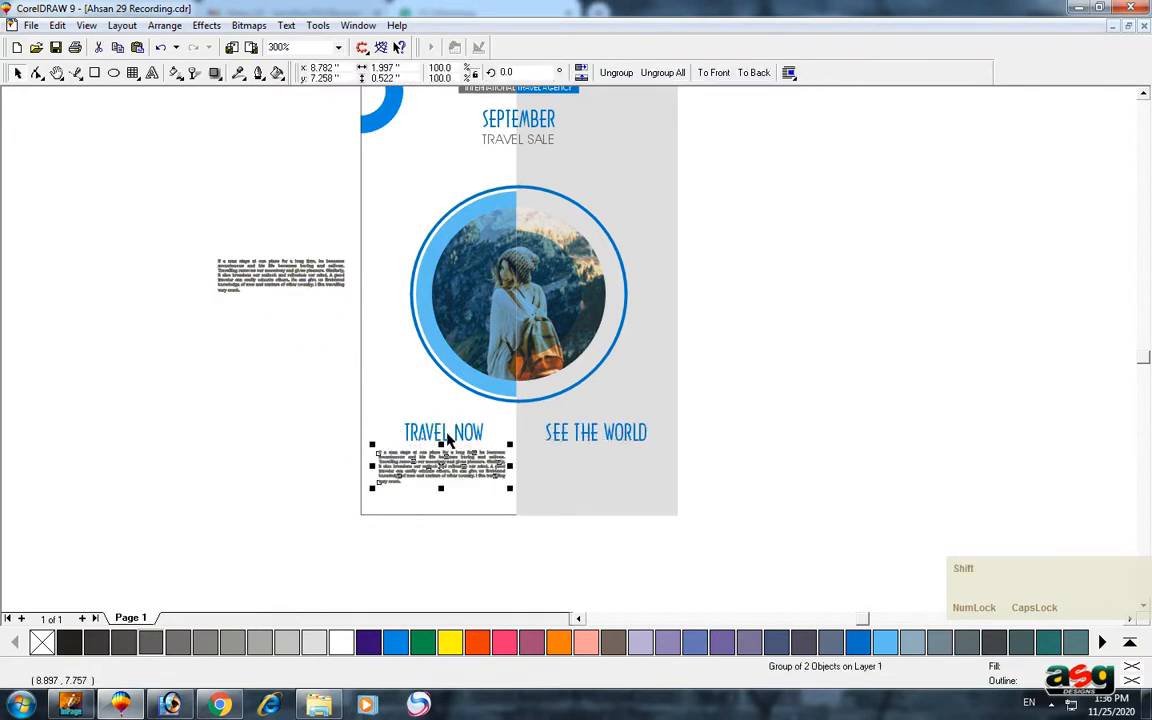
click(288, 280)
click(316, 337)
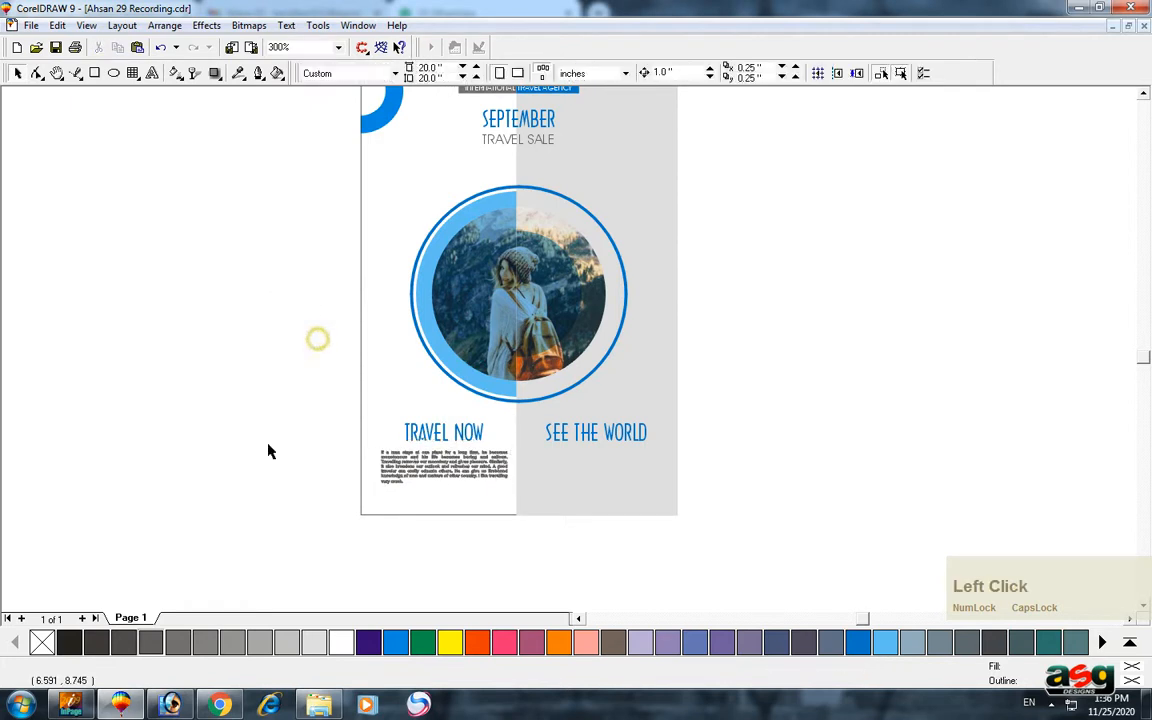
Draw a thin rounded rectangle about 4.46" by 0.10" in the empty area beside the page and rotate it 45 degrees.
scroll(293, 118, up, 3)
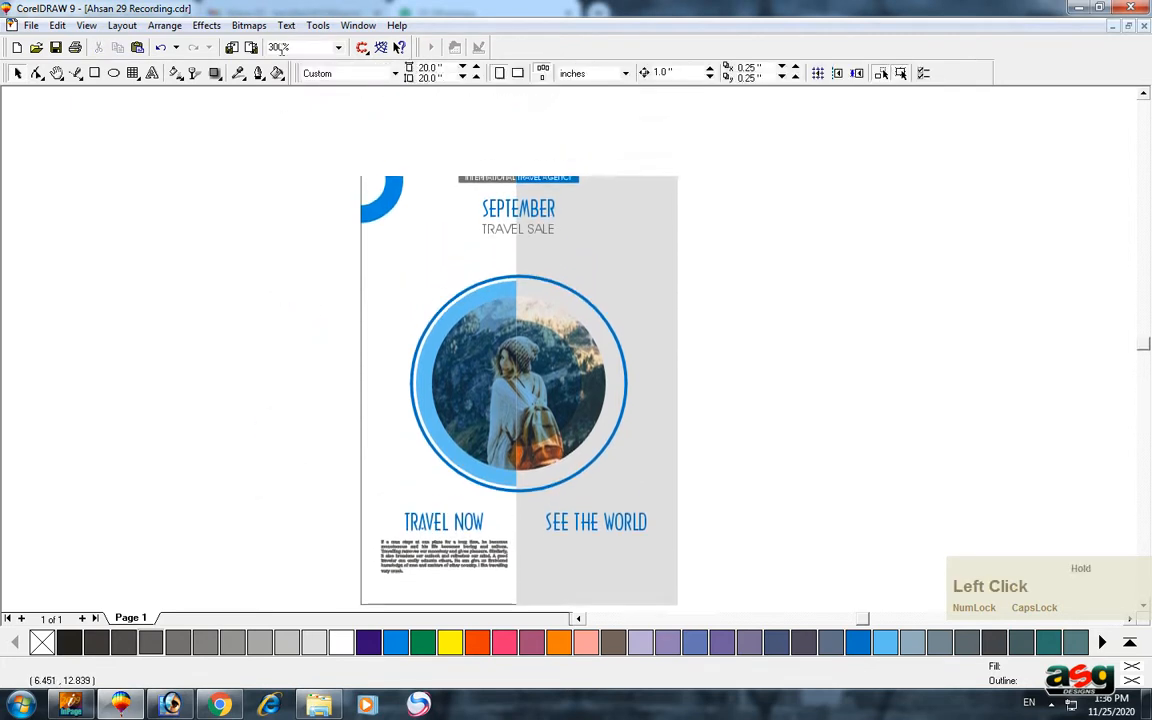
click(95, 74)
drag(37, 179, 323, 185)
key(space)
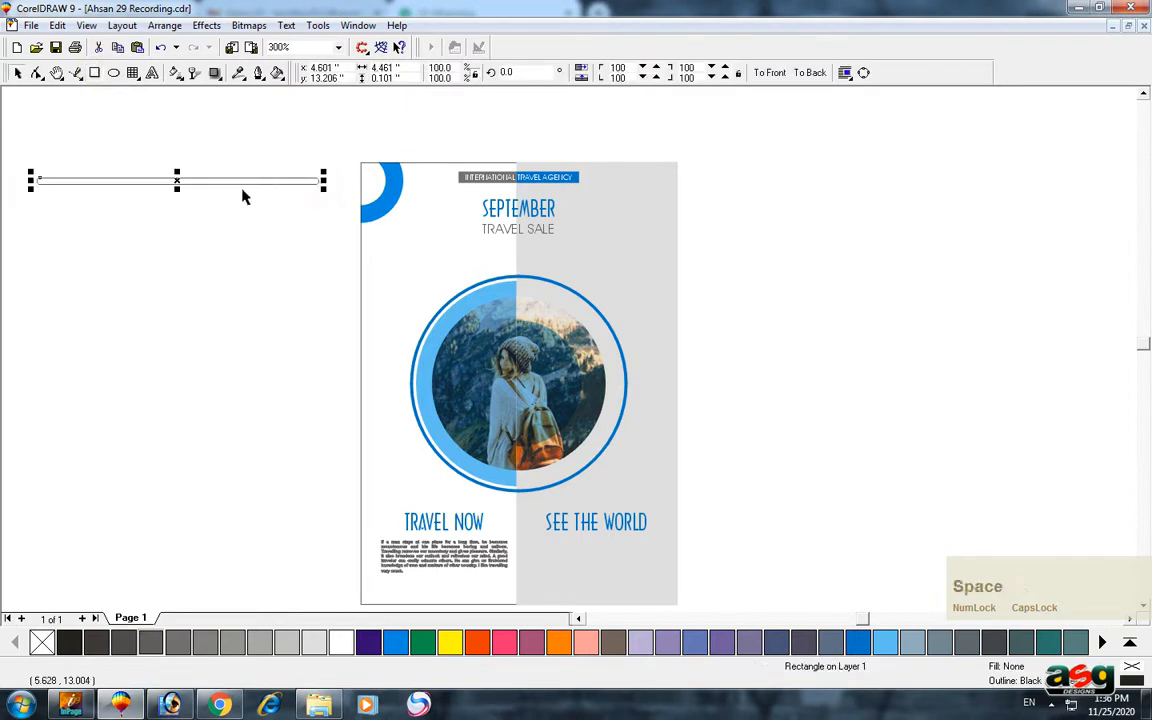
click(180, 182)
key(ctrl)
key(Tab)
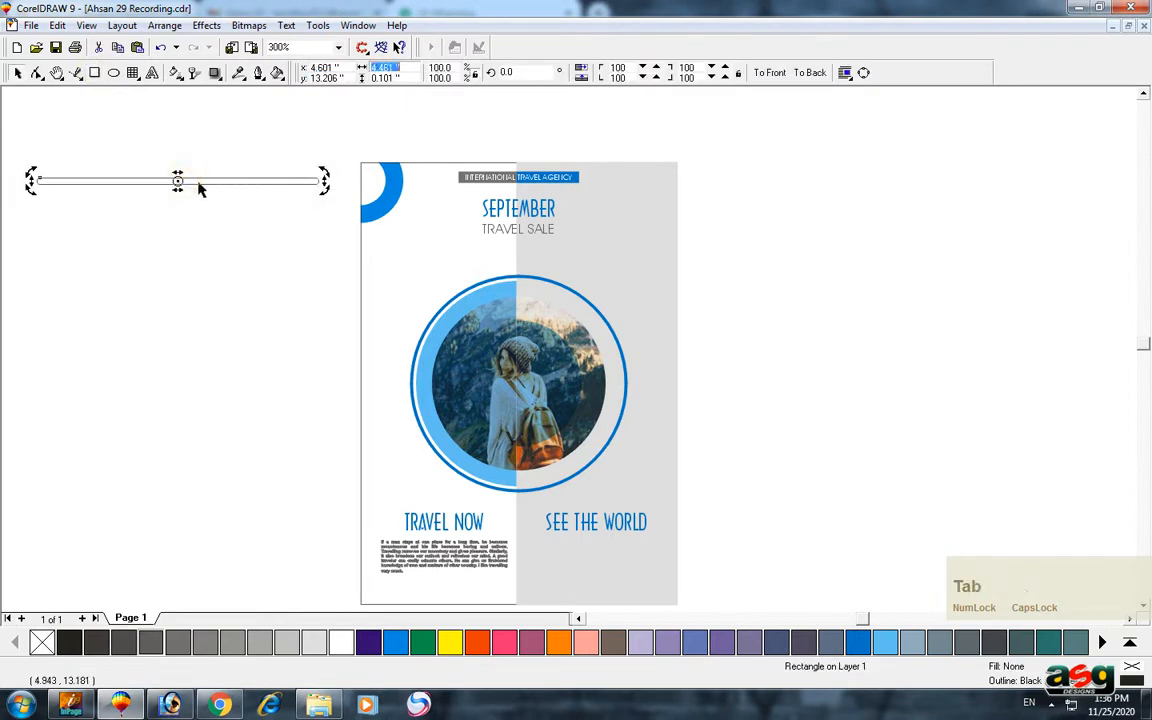
key(Return)
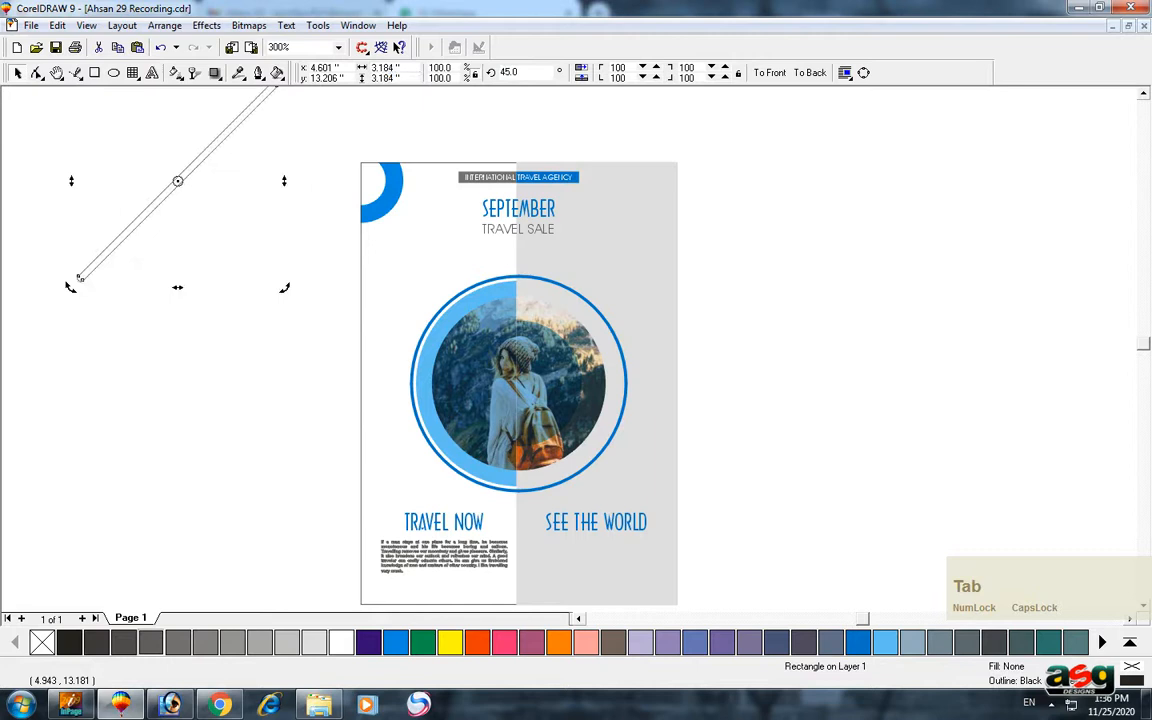
Duplicate the slanted bar just below the original and fill the copy with 70% Black.
drag(180, 178, 178, 200)
right_click(178, 200)
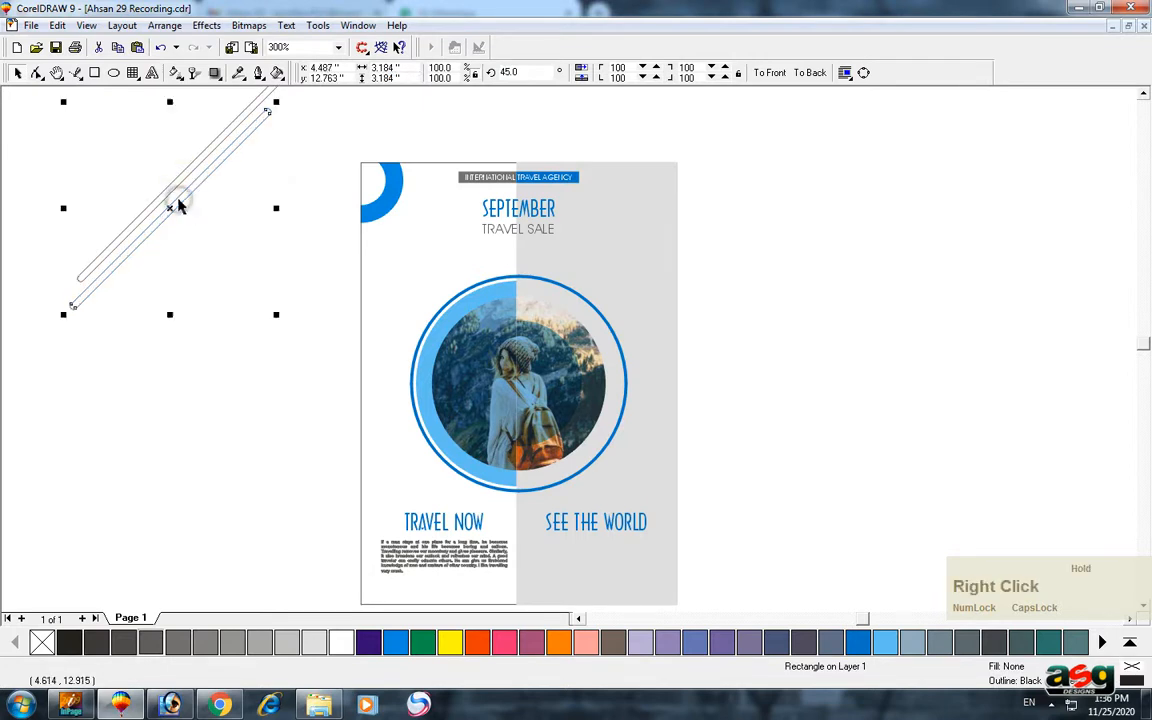
click(150, 642)
Fill the original slanted bar with Sky Blue and remove the outlines from both bars.
click(115, 242)
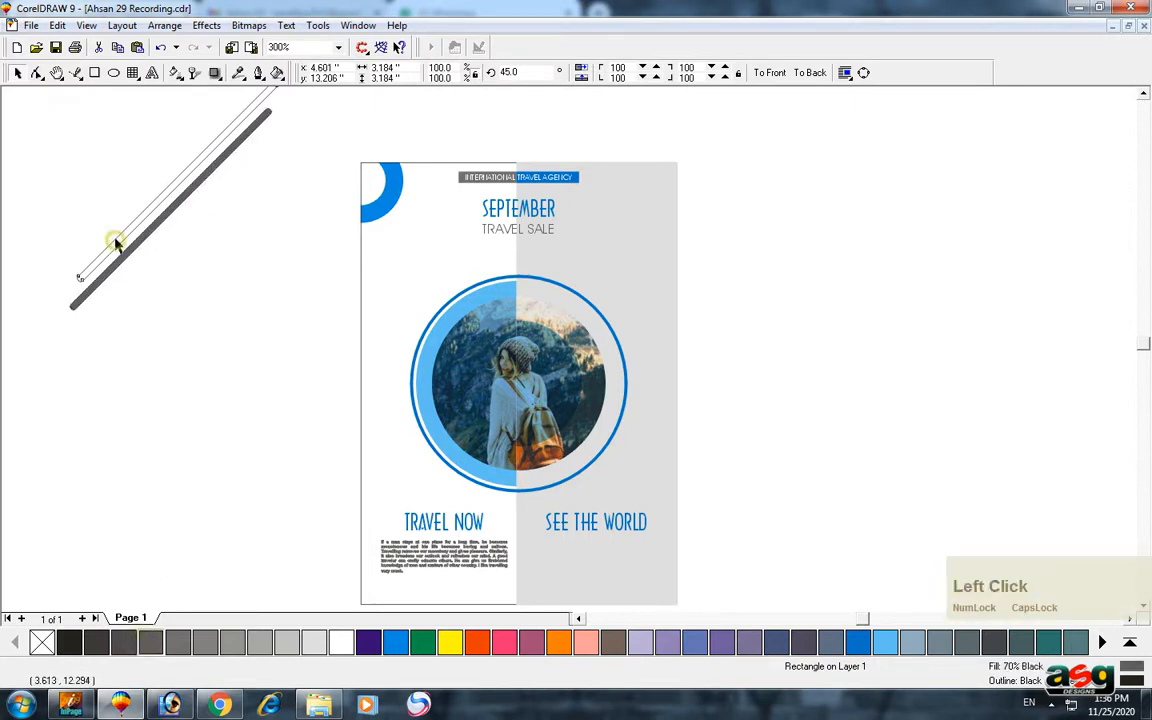
click(856, 643)
drag(121, 168, 155, 300)
right_click(40, 645)
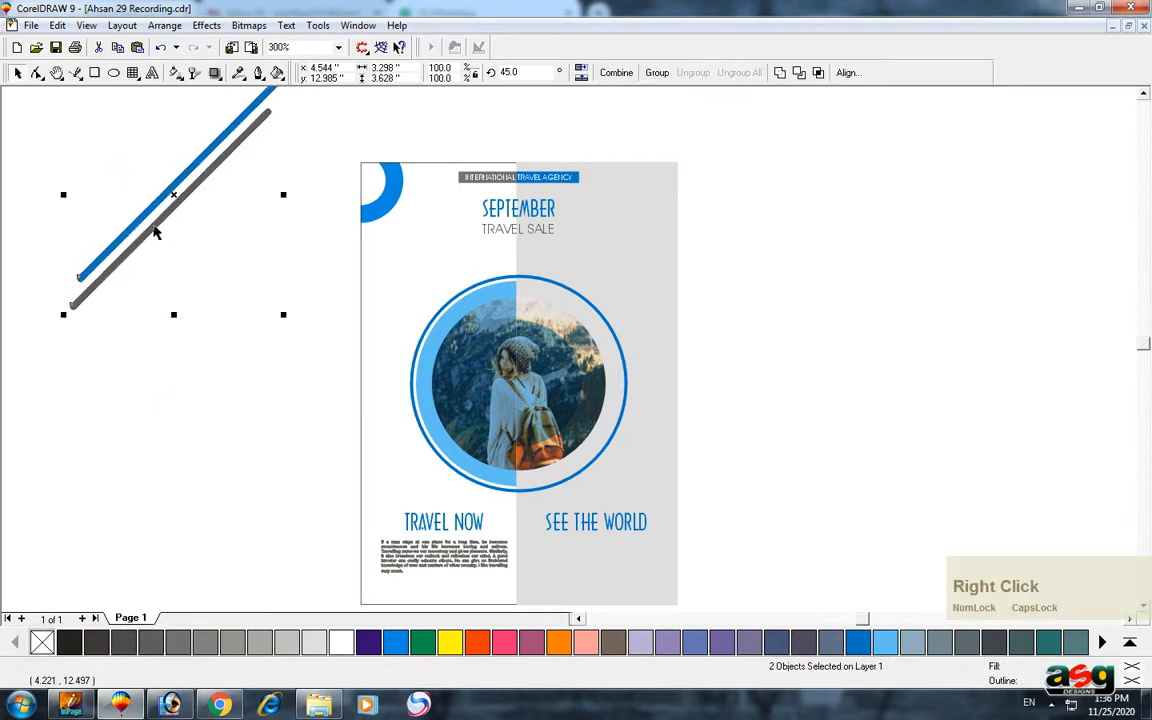
Place a grouped copy of the two slanted bars over the page's upper-right corner, clipped inside the grey panel.
drag(155, 232, 680, 165)
right_click(680, 165)
key(ctrl+g)
click(670, 212)
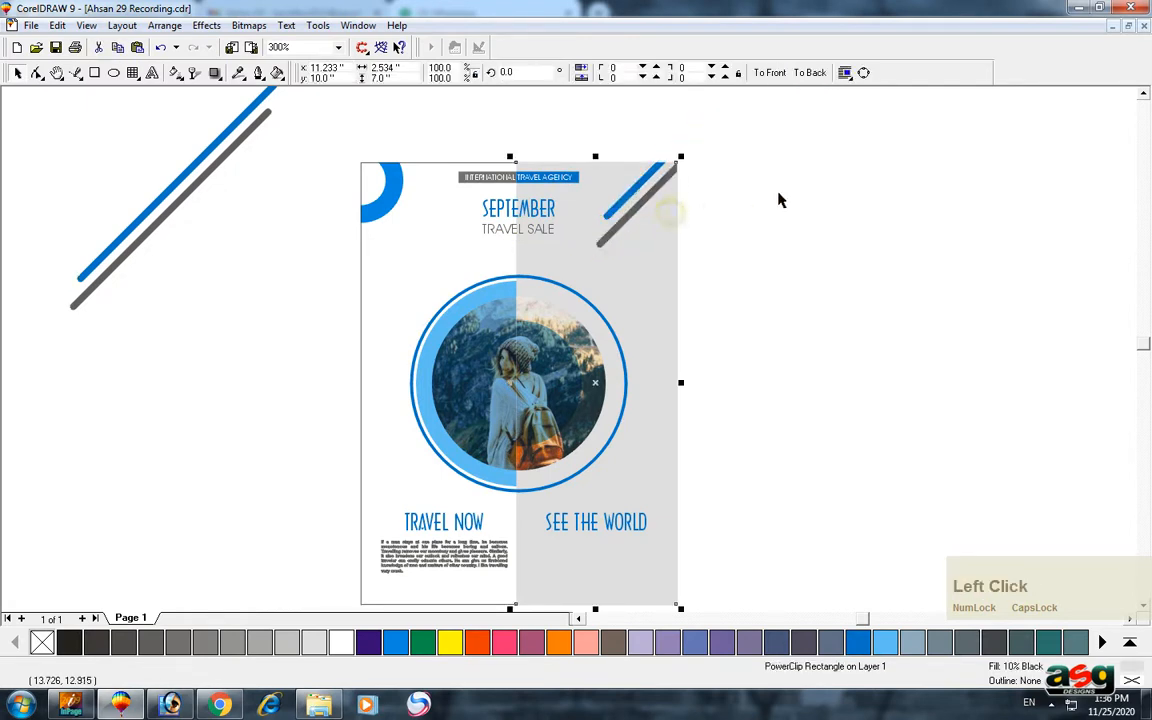
click(782, 194)
Enlarge the SEPTEMBER and TRAVEL SALE lines together to about 1.55" wide and centre them on the page between header bar and photo circle.
drag(470, 190, 578, 252)
shift+click(575, 260)
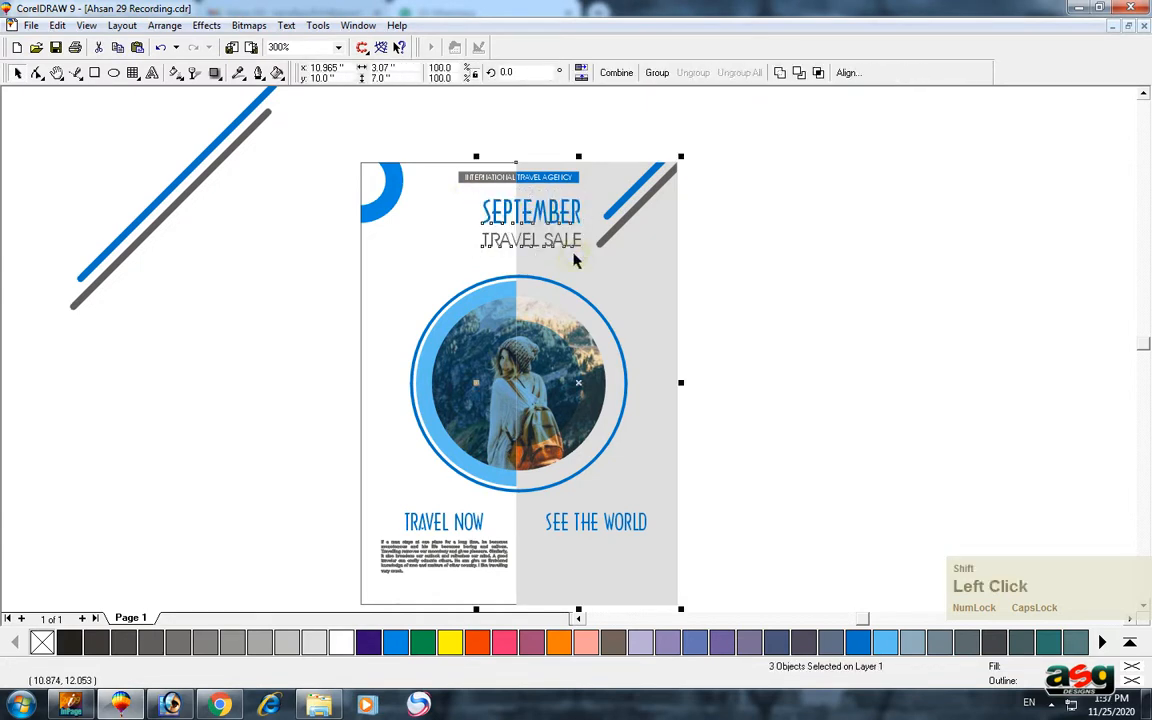
shift+click(575, 260)
shift+click(398, 217)
key(c)
shift+click(398, 217)
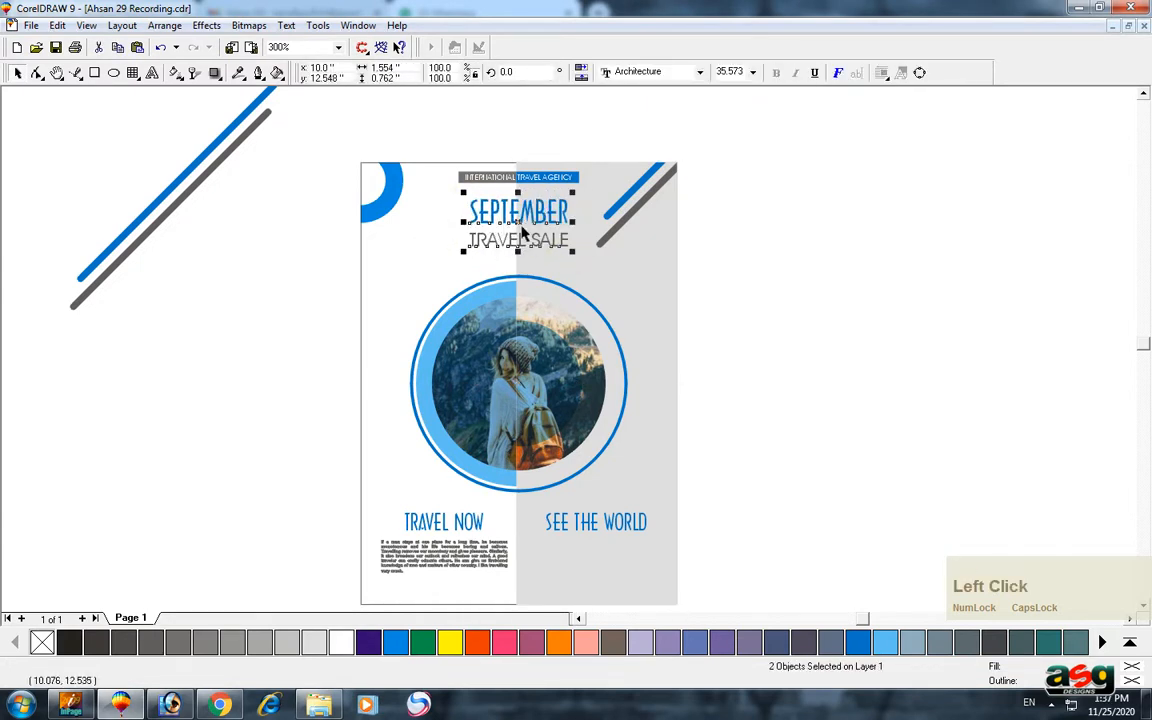
drag(518, 222, 518, 232)
click(477, 145)
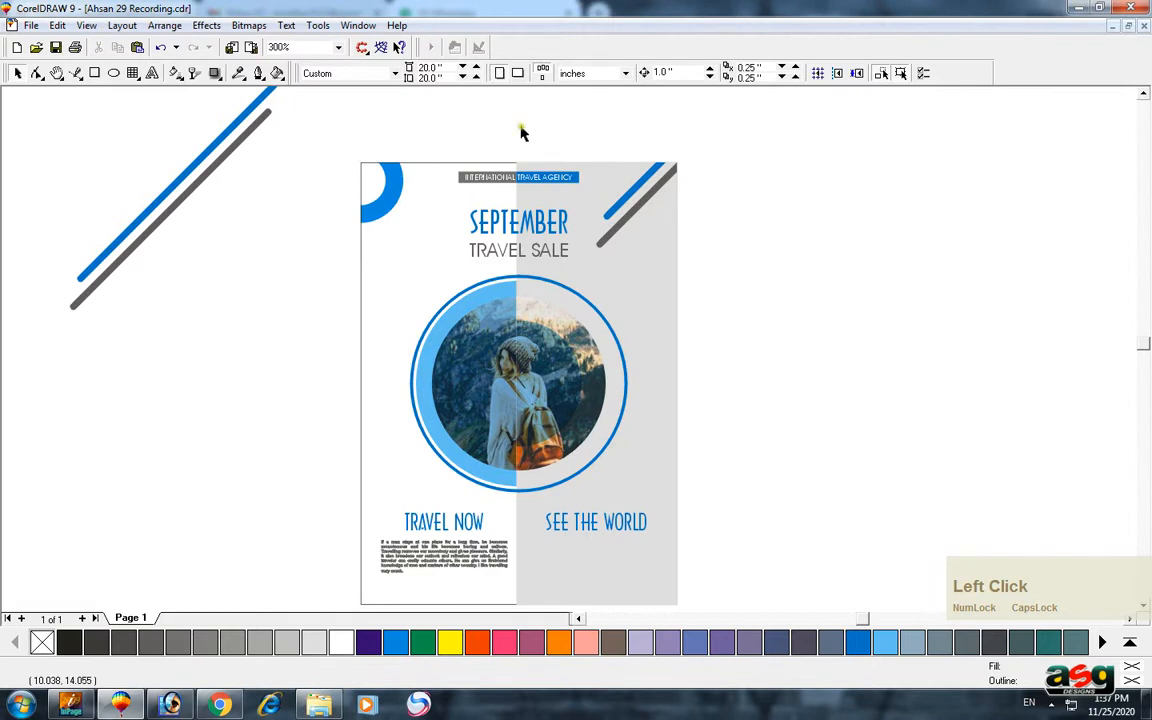
Duplicate the photo's outer ring and light-blue circle, and place the pair over the page's right edge at about 1.34" wide.
scroll(761, 278, down, 1)
click(410, 316)
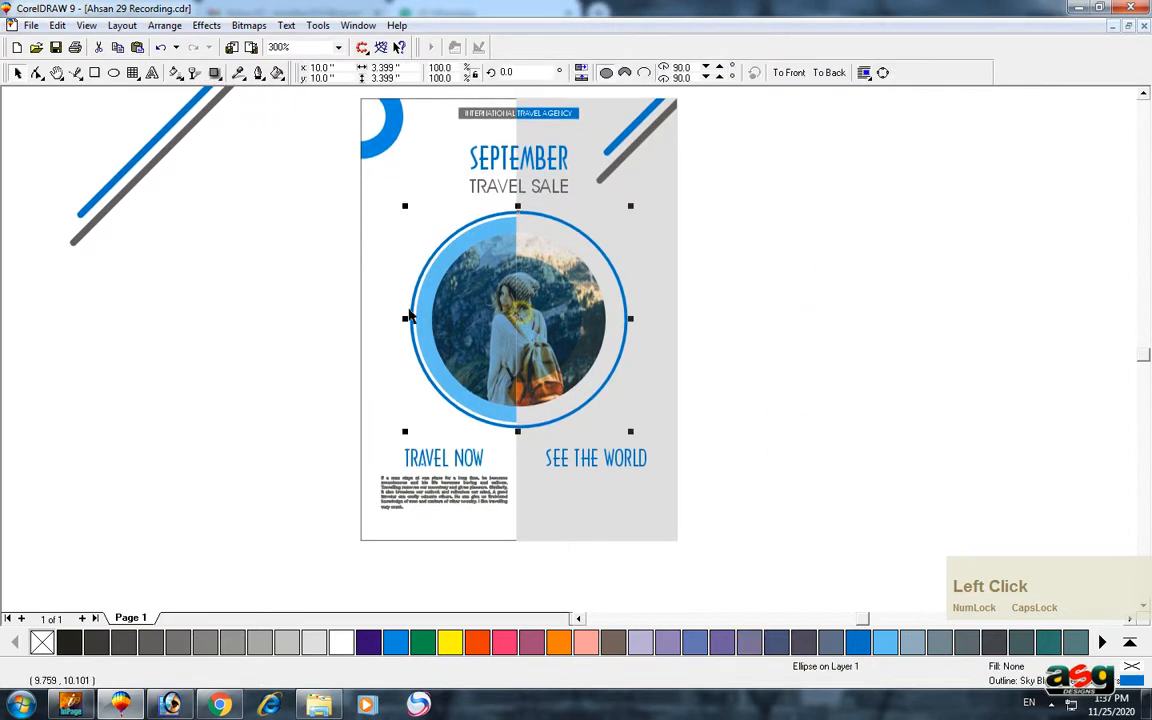
shift+click(433, 262)
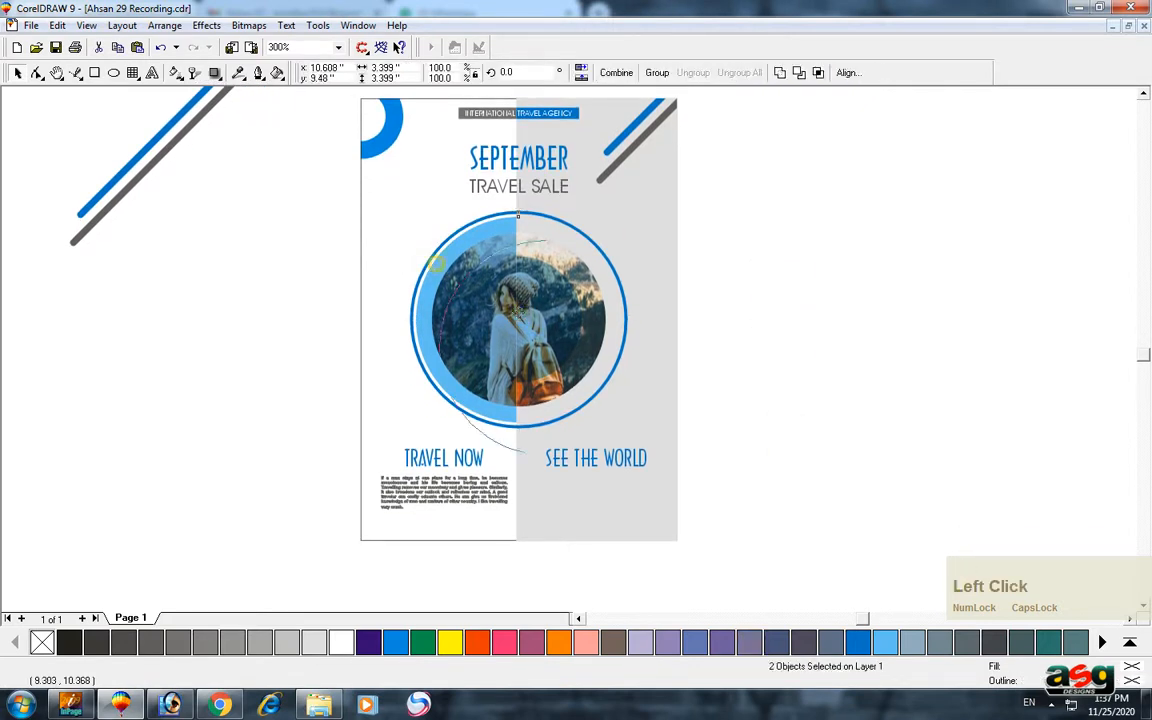
drag(433, 262, 694, 324)
drag(894, 267, 679, 375)
scroll(698, 432, up, 2)
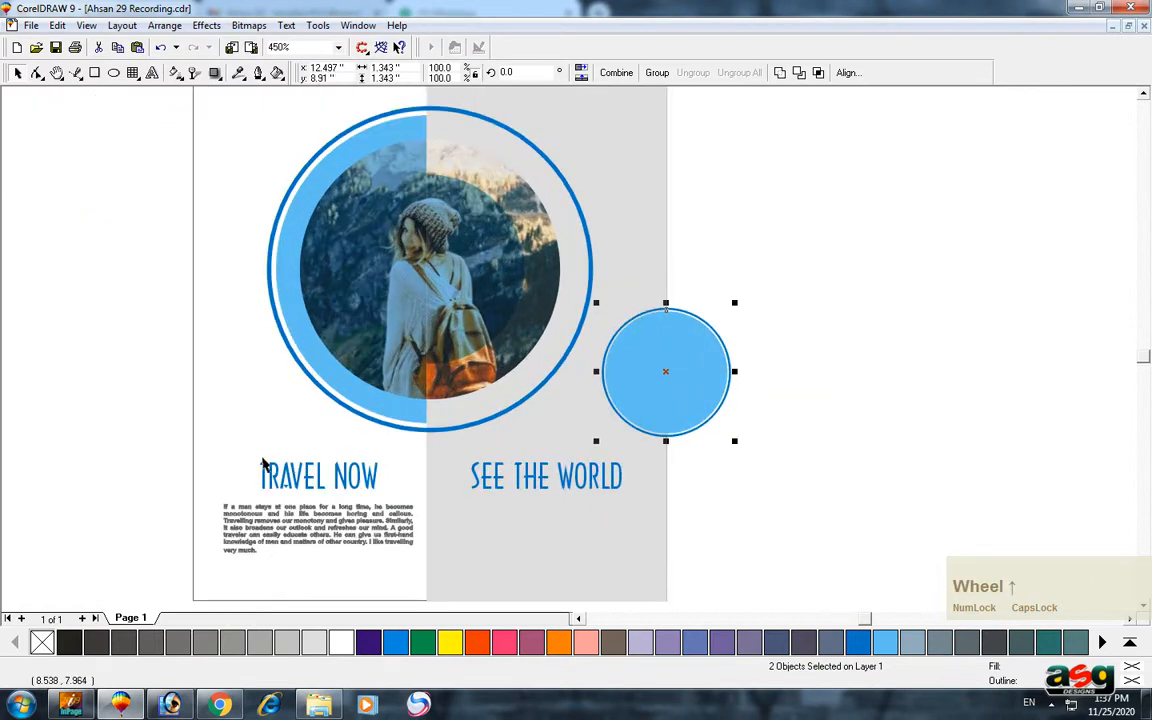
Shift both captions and the paragraph slightly down, and shrink the small circle pair to about 1.09" wide, a little lower.
drag(170, 437, 785, 598)
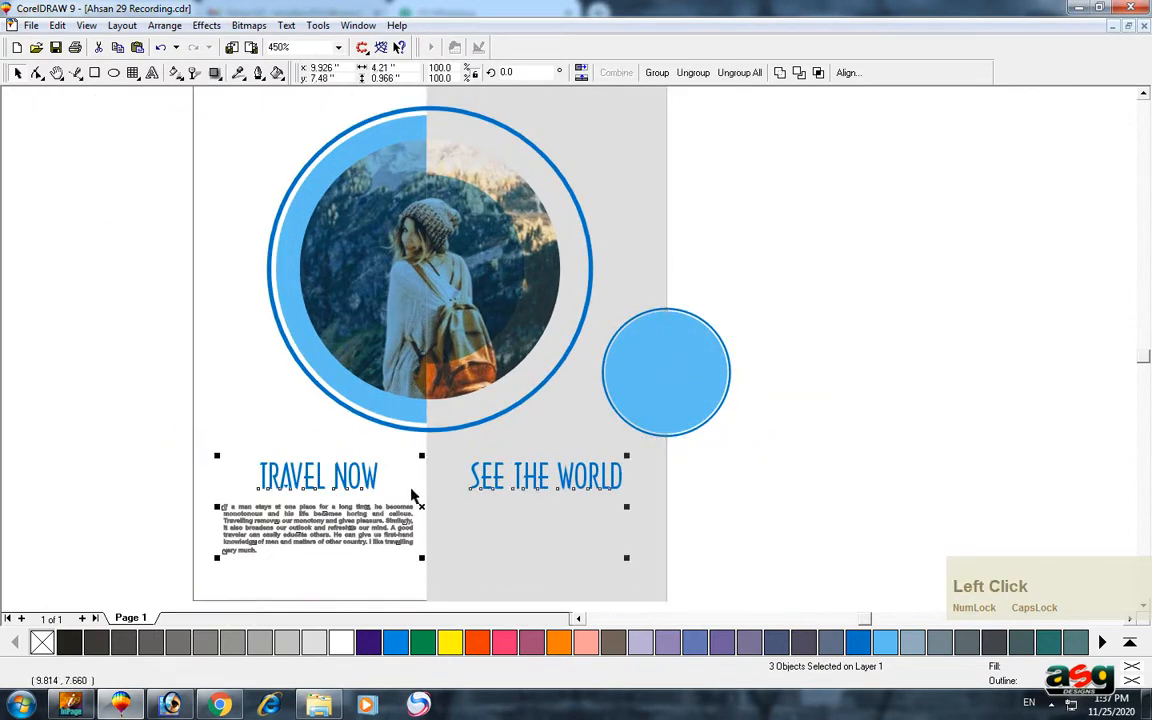
drag(411, 494, 420, 511)
click(684, 340)
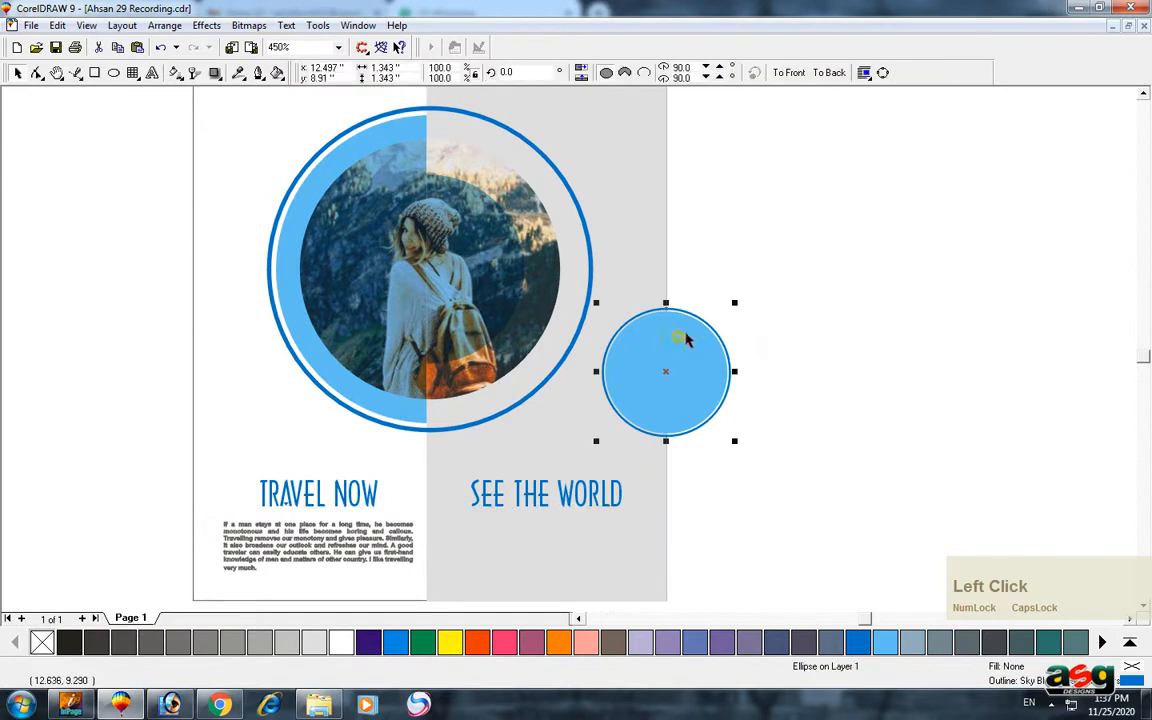
mouse_move(734, 303)
mouse_down()
mouse_move(732, 344)
mouse_move(697, 368)
mouse_move(725, 307)
mouse_up()
drag(675, 356, 675, 376)
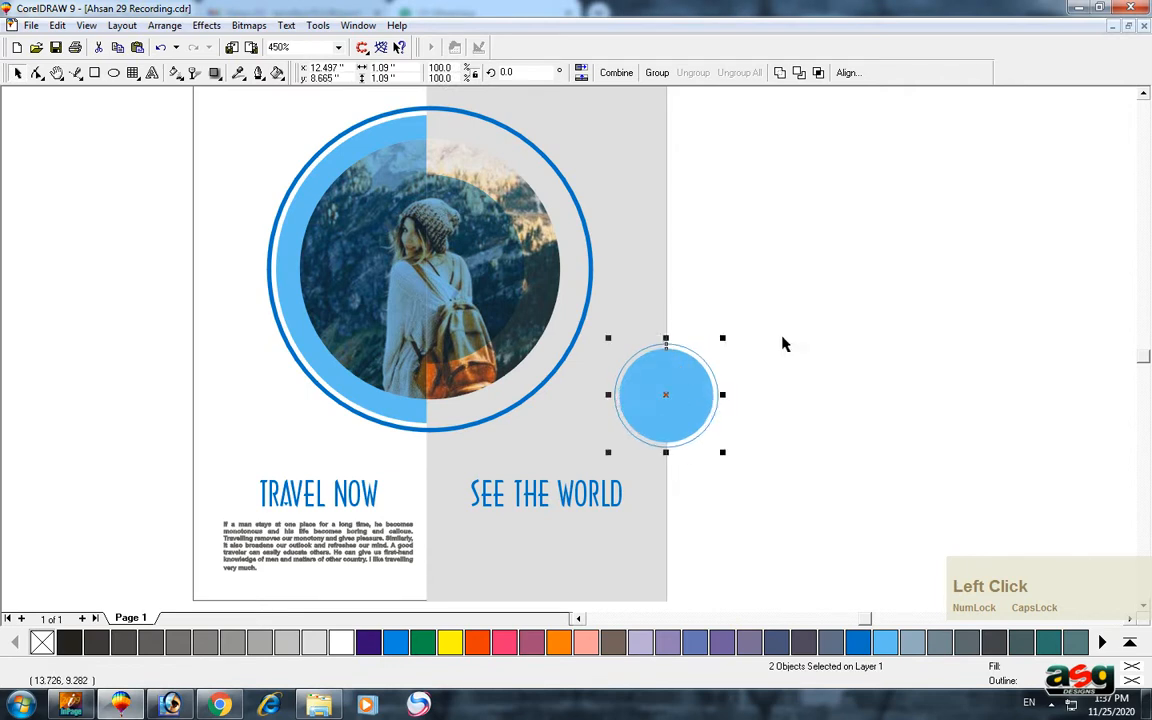
Give the small inner circle a White fill and its ring a White outline, clipping both inside the grey panel.
click(669, 388)
alt+click(689, 373)
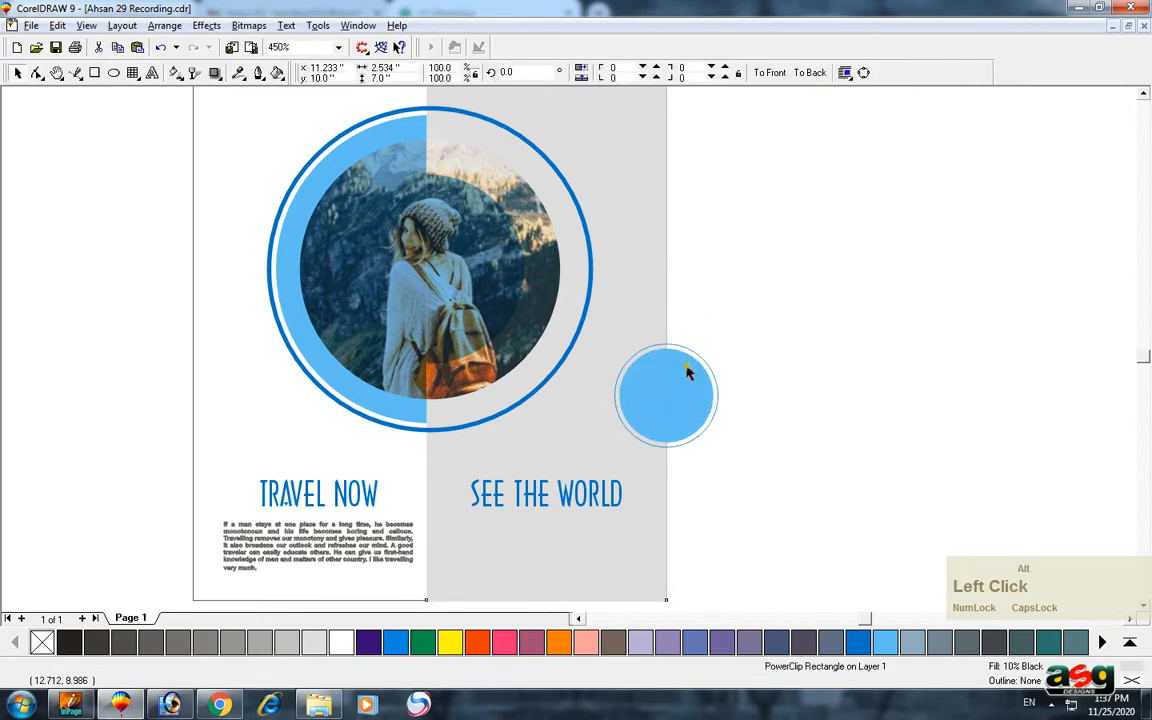
click(341, 641)
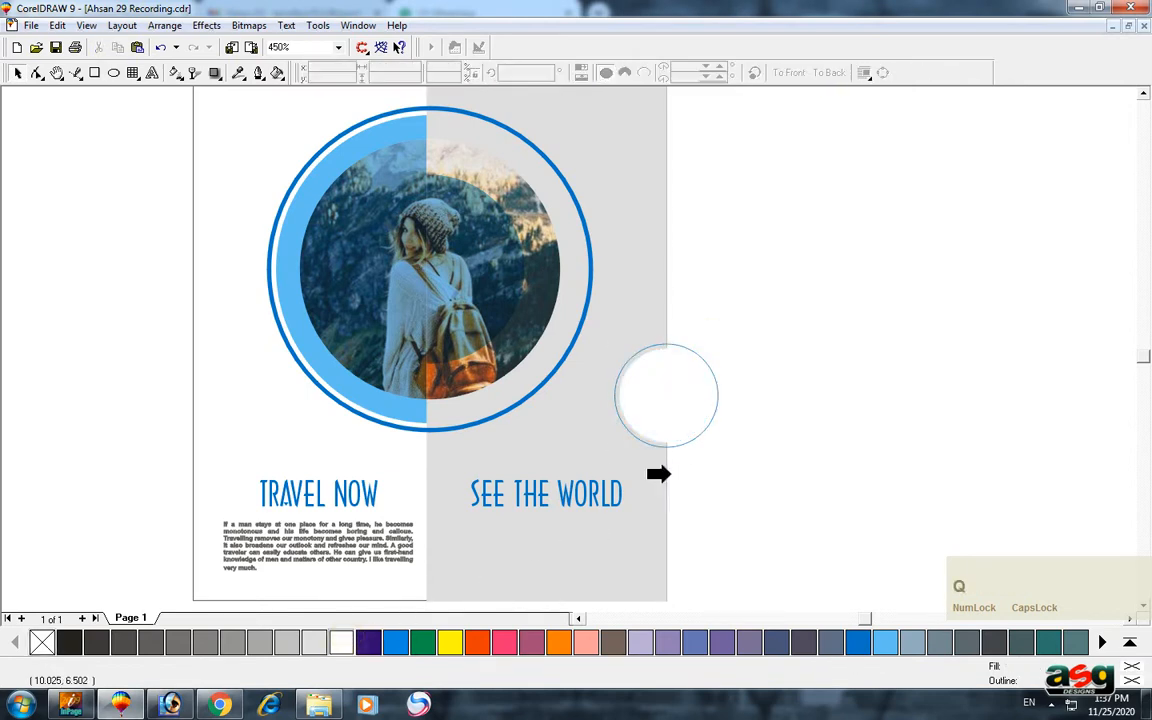
click(652, 471)
click(690, 399)
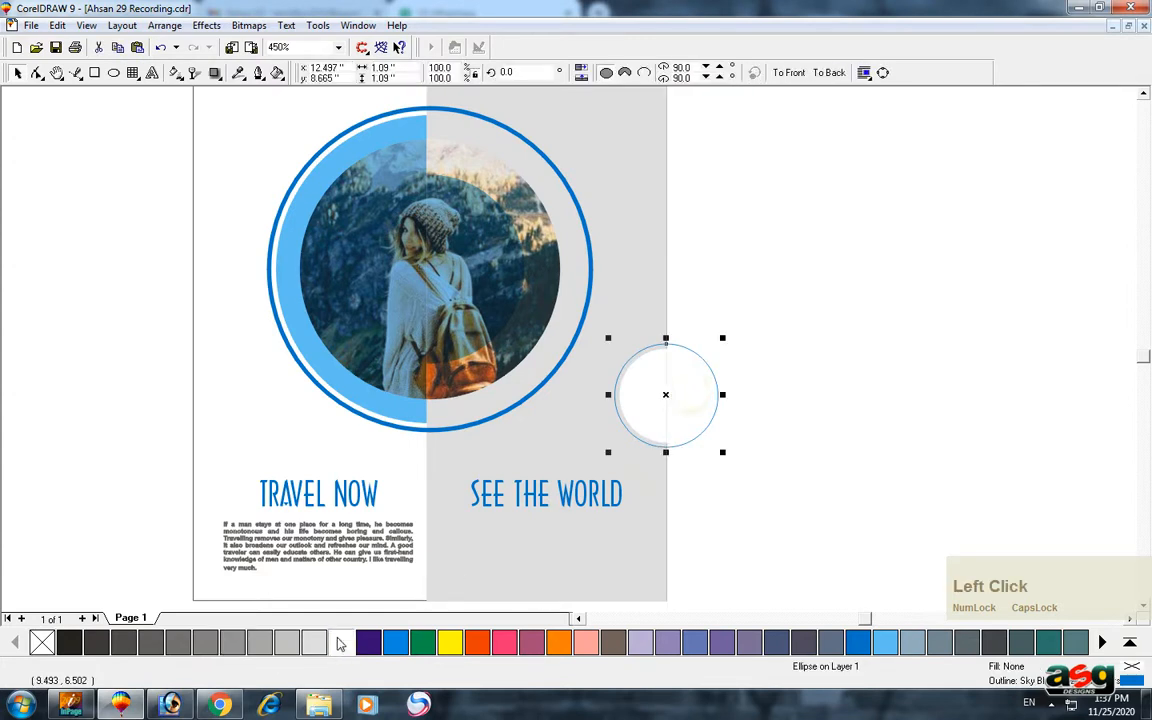
right_click(340, 642)
key(q)
click(648, 465)
click(753, 467)
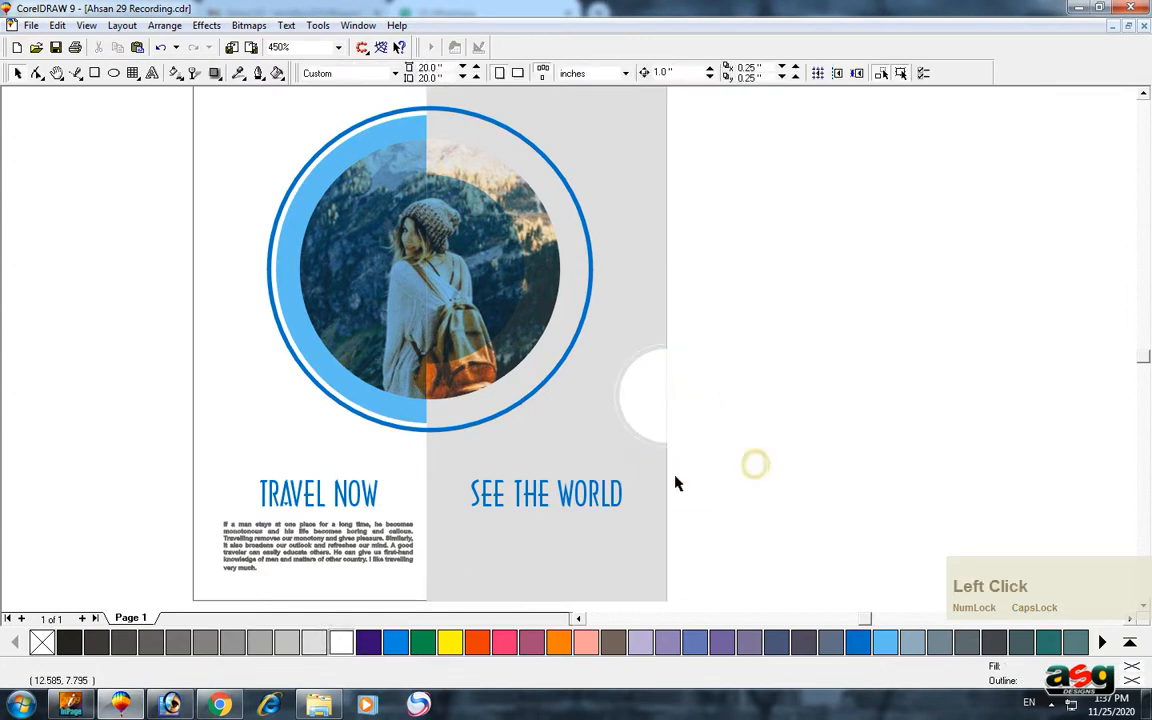
Group the two loose slanted bars, move them across the page's lower-left edge and rotate the group 180°.
scroll(674, 481, down, 1)
click(237, 516)
scroll(247, 151, up, 1)
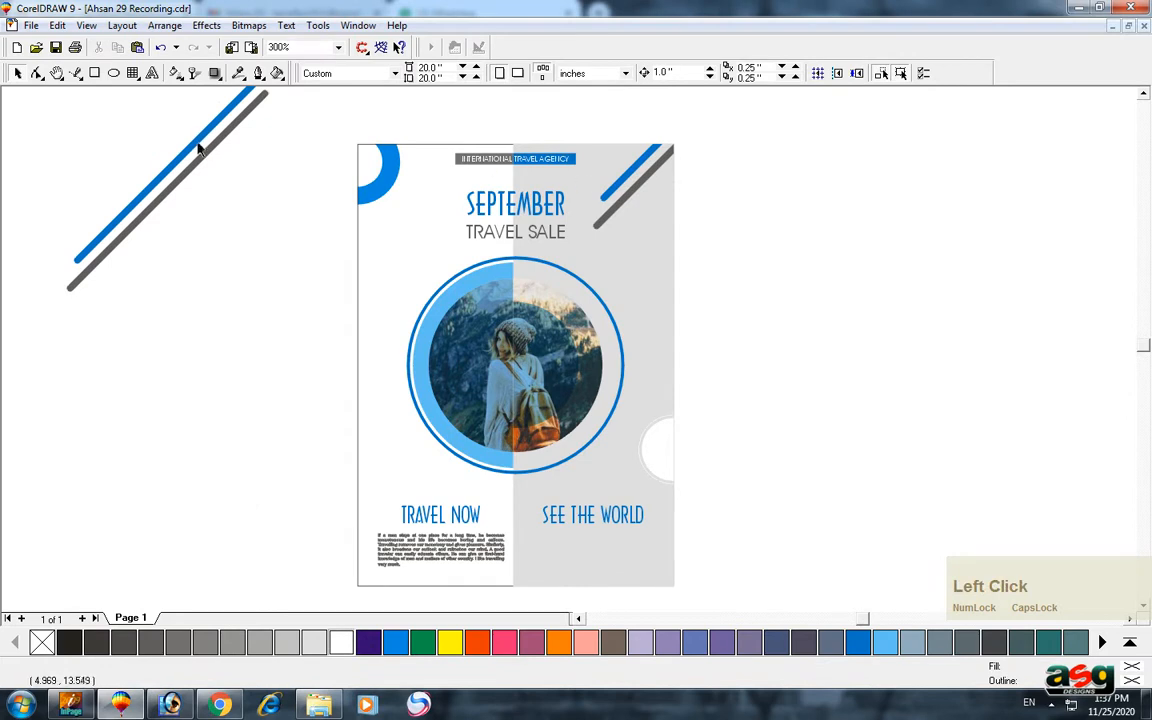
click(198, 148)
shift+click(136, 224)
key(ctrl+g)
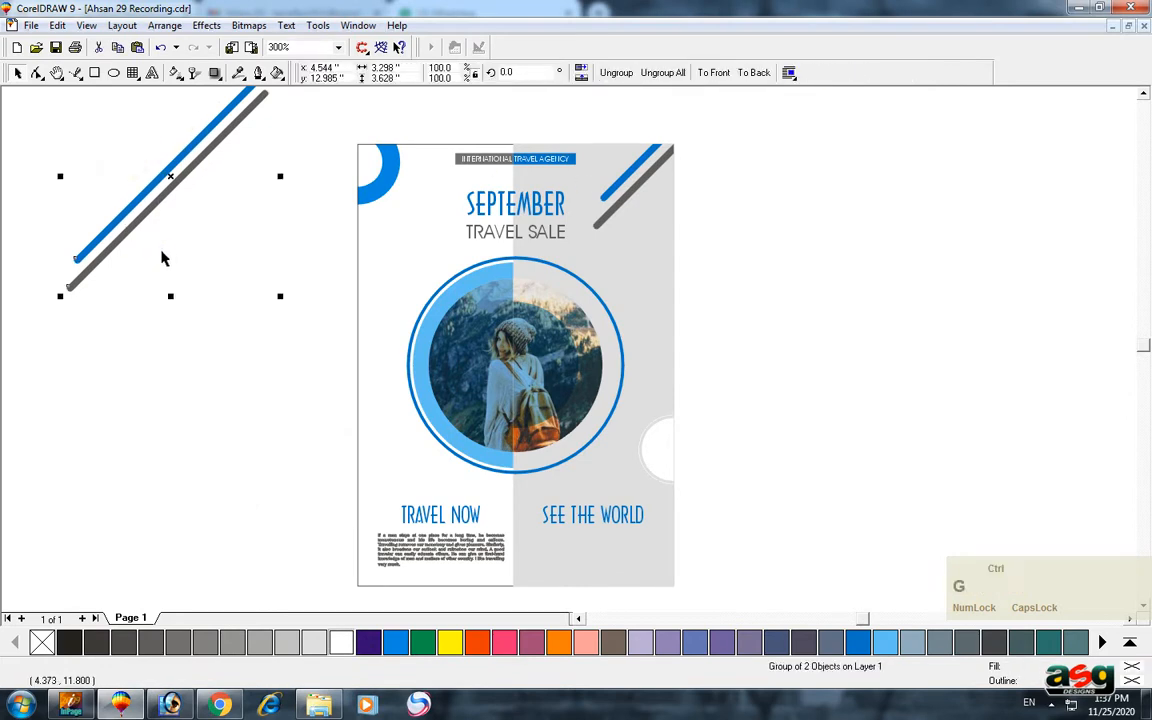
drag(196, 153, 328, 536)
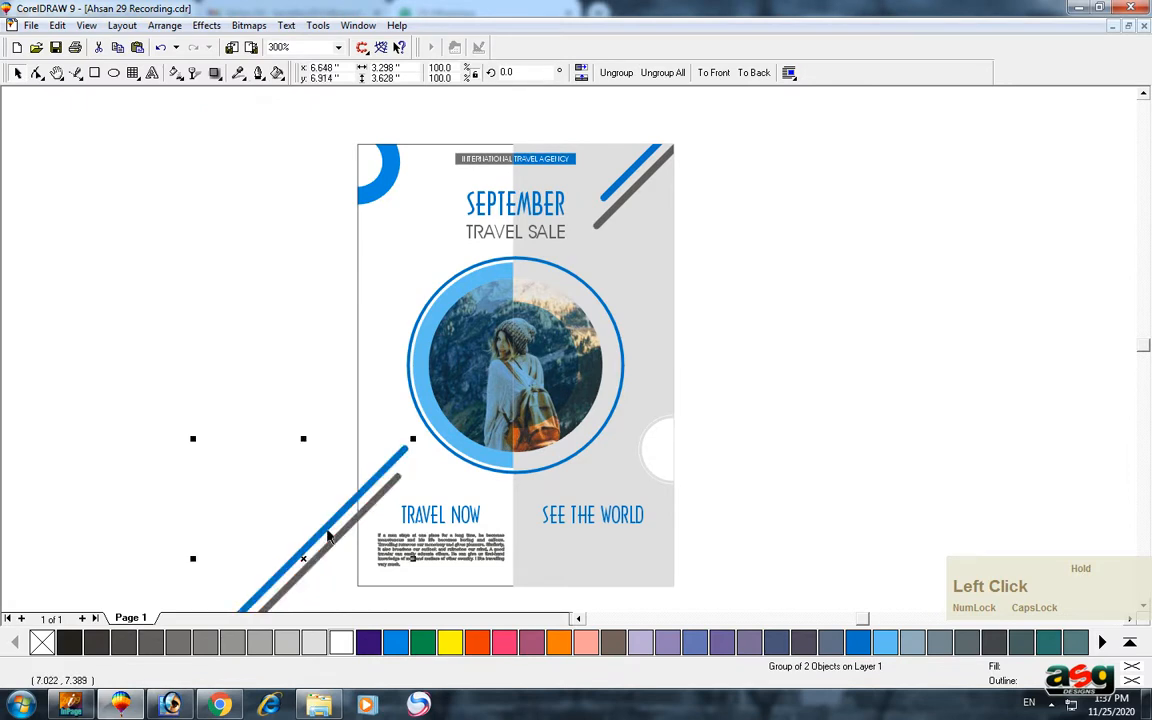
click(581, 72)
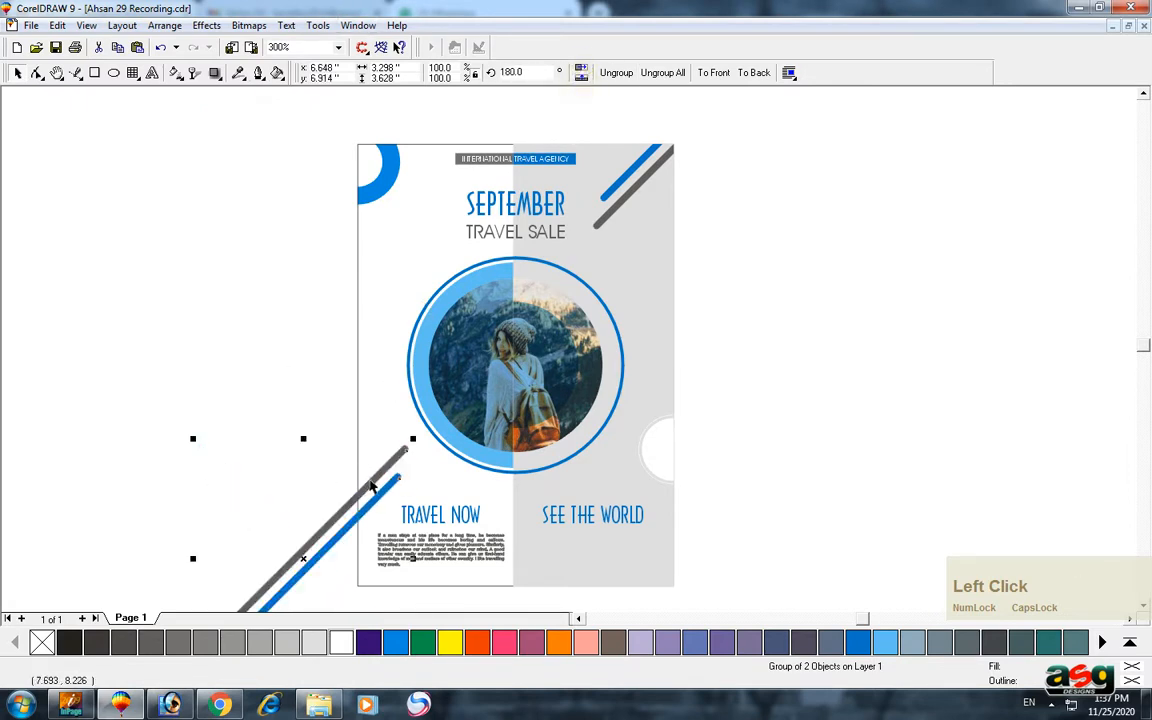
Clip a copy of the slanted bars inside the page frame and move the loose group off the page's left side.
key(q)
click(386, 402)
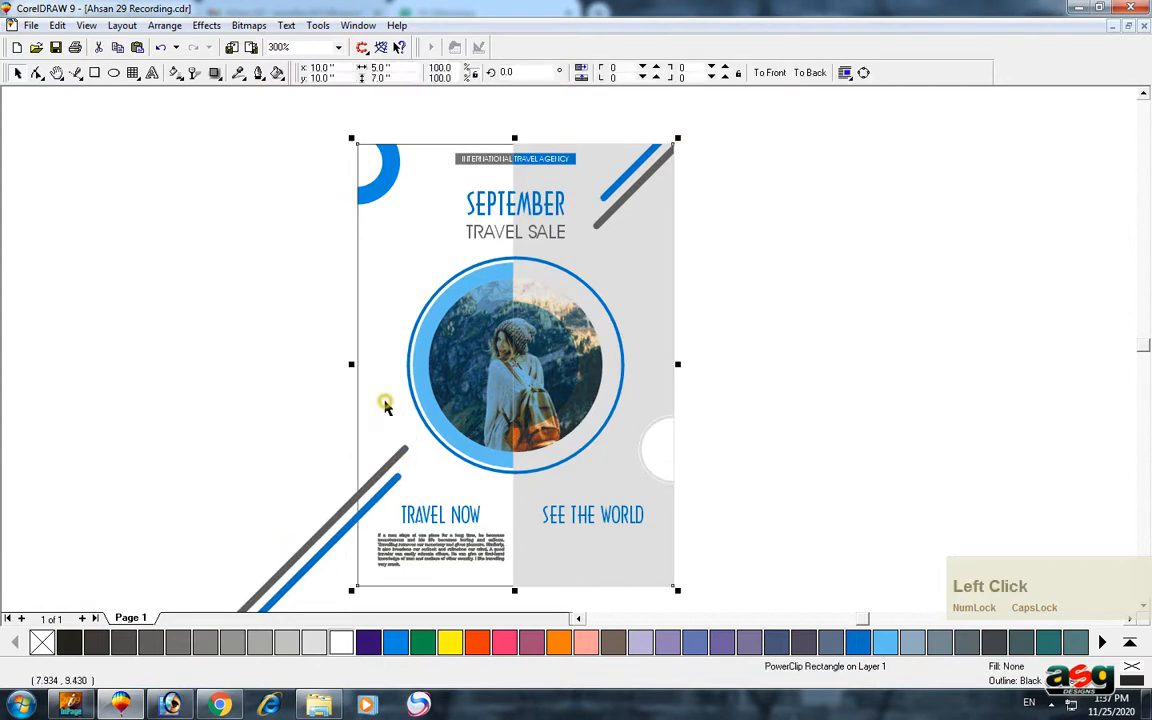
click(273, 434)
drag(322, 514, 207, 419)
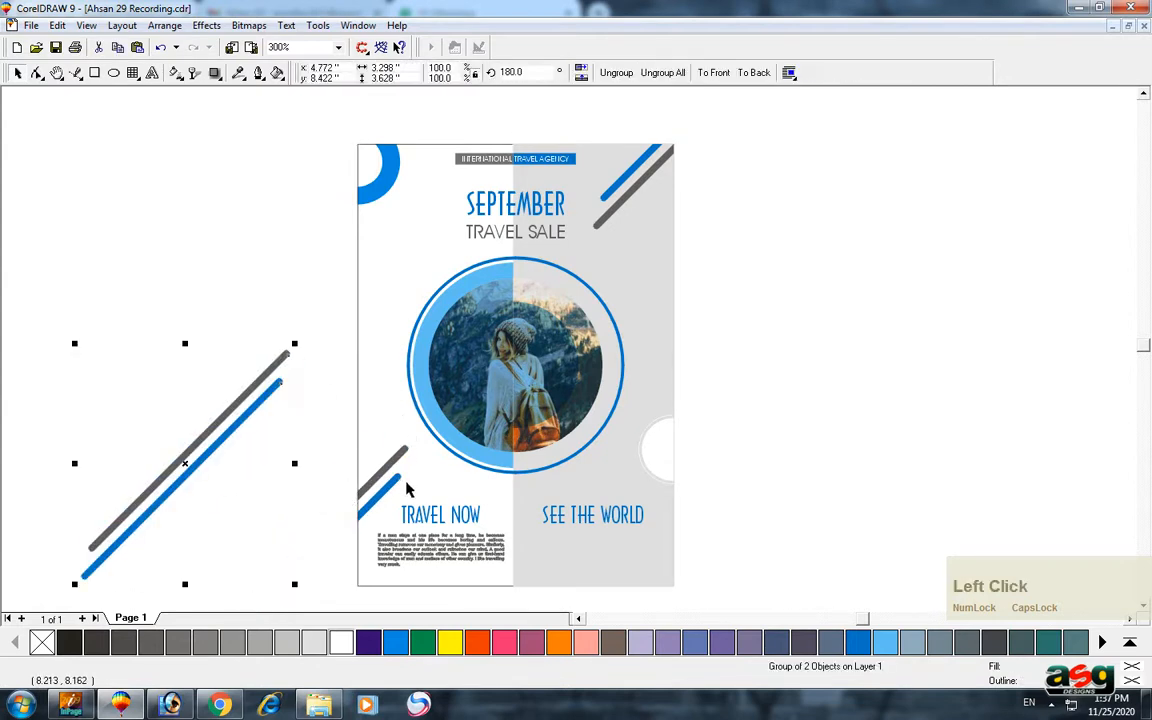
click(322, 435)
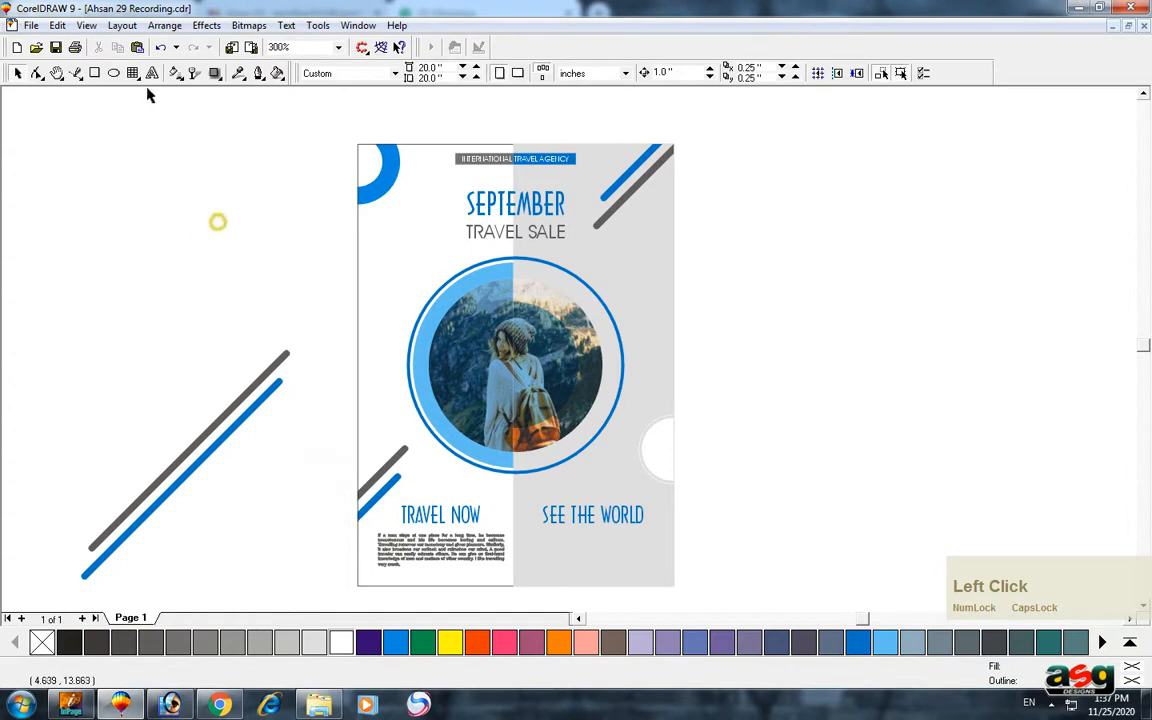
Draw a circle about 0.1" wide beside the page, duplicate it into a row of six and combine the row into one curve.
click(117, 74)
drag(116, 161, 145, 185)
key(space)
right_click(147, 185)
key(g)
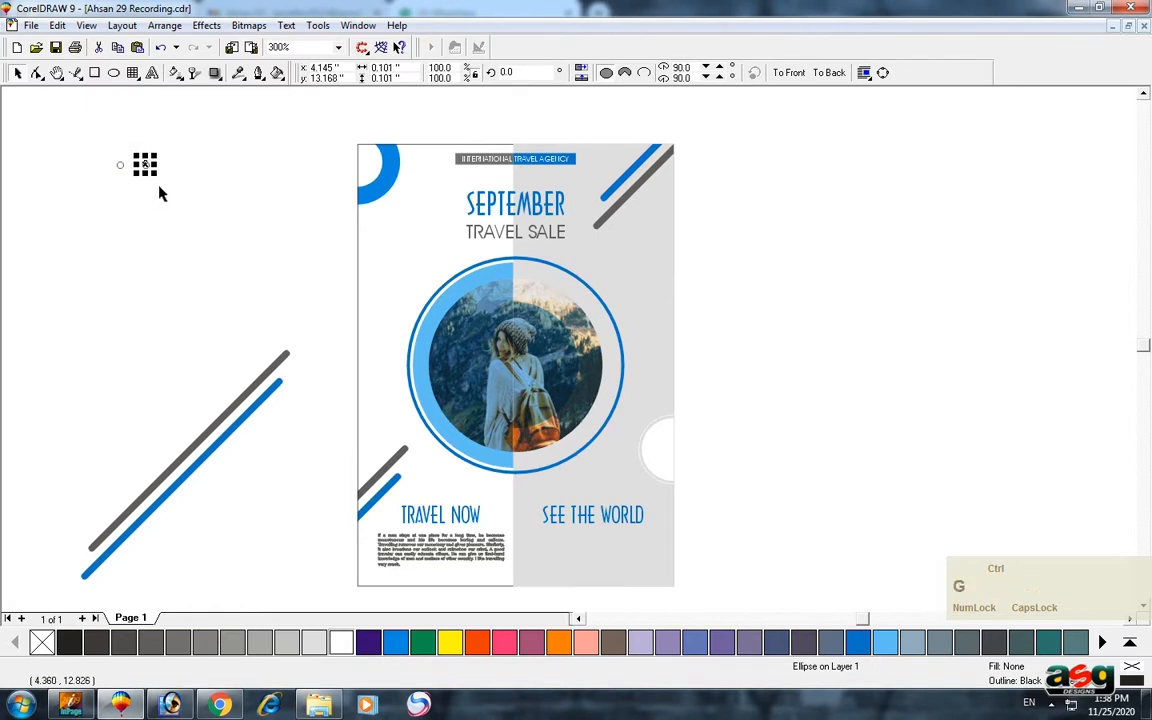
key(ctrl+d)
key(ctrl+d)
key(ctrl+d)
key(ctrl+d)
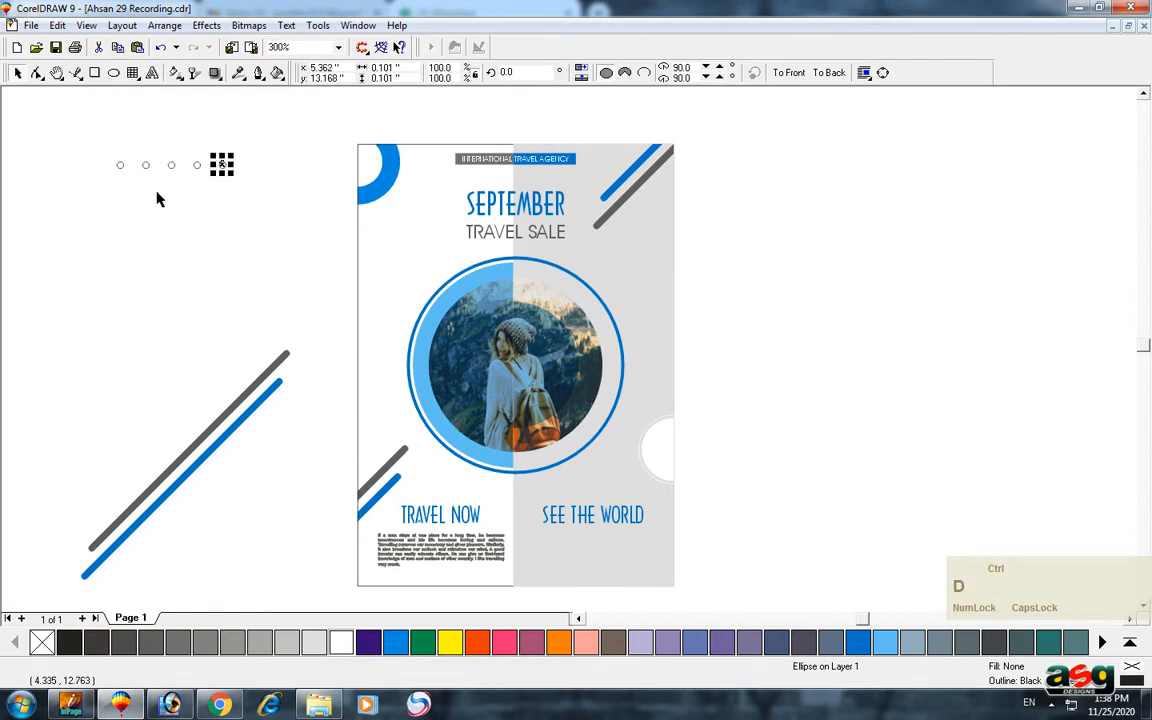
drag(84, 117, 262, 178)
key(w)
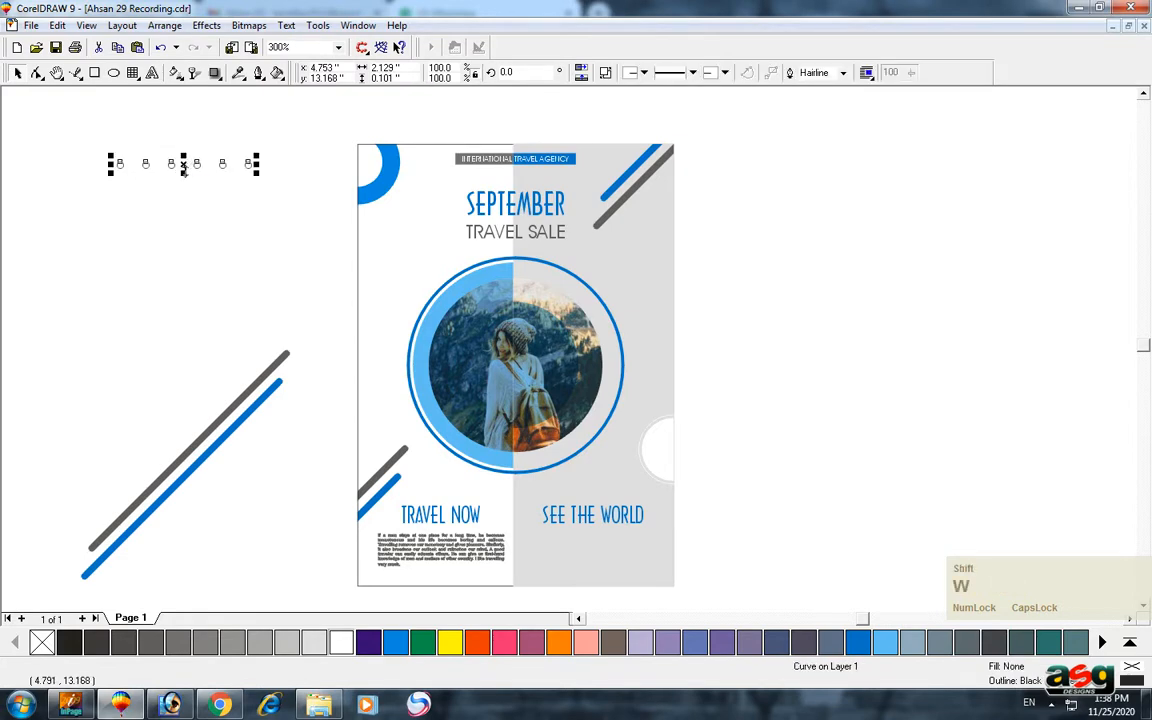
Fill the dot row with Sky Blue and remove its outline.
click(392, 645)
scroll(417, 315, up, 1)
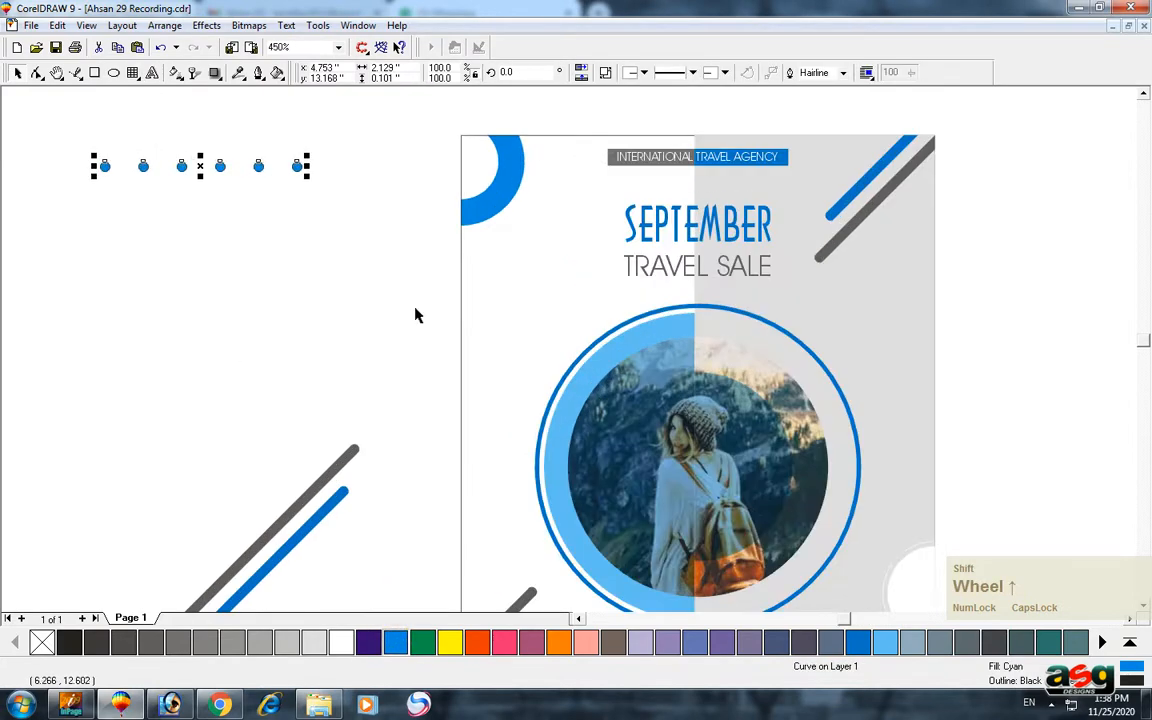
click(858, 642)
right_click(42, 642)
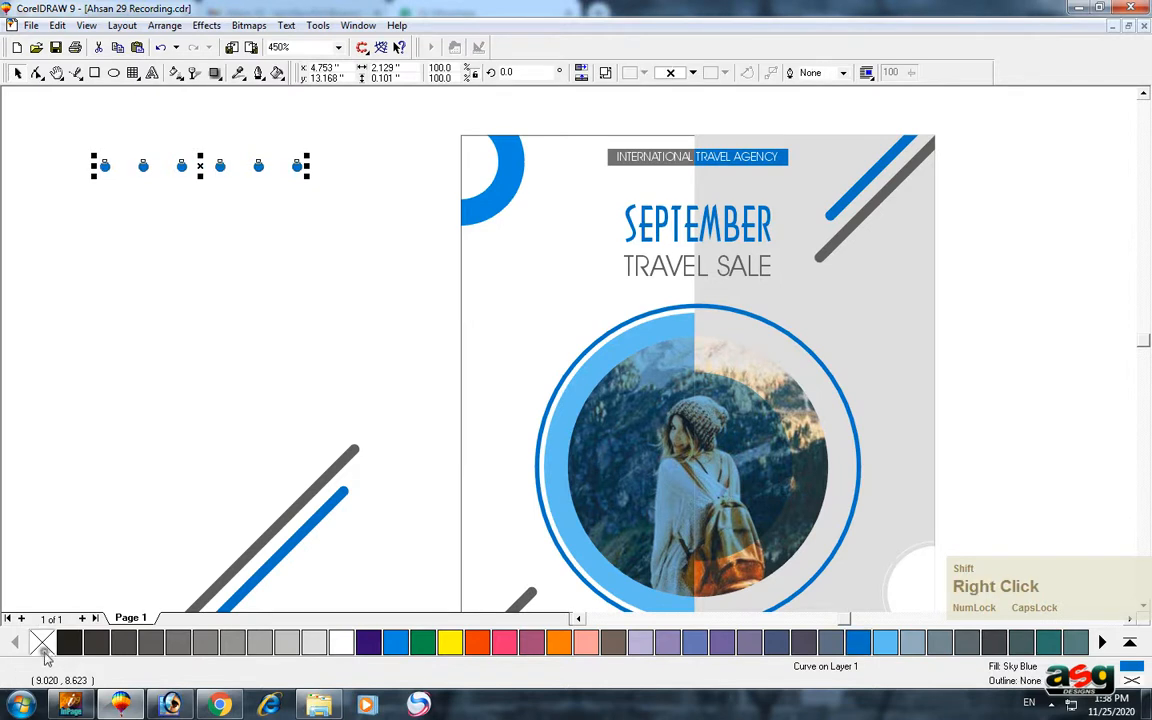
Duplicate the dot row twice downwards at even spacing and group the three rows.
drag(200, 165, 231, 281)
key(ctrl+r)
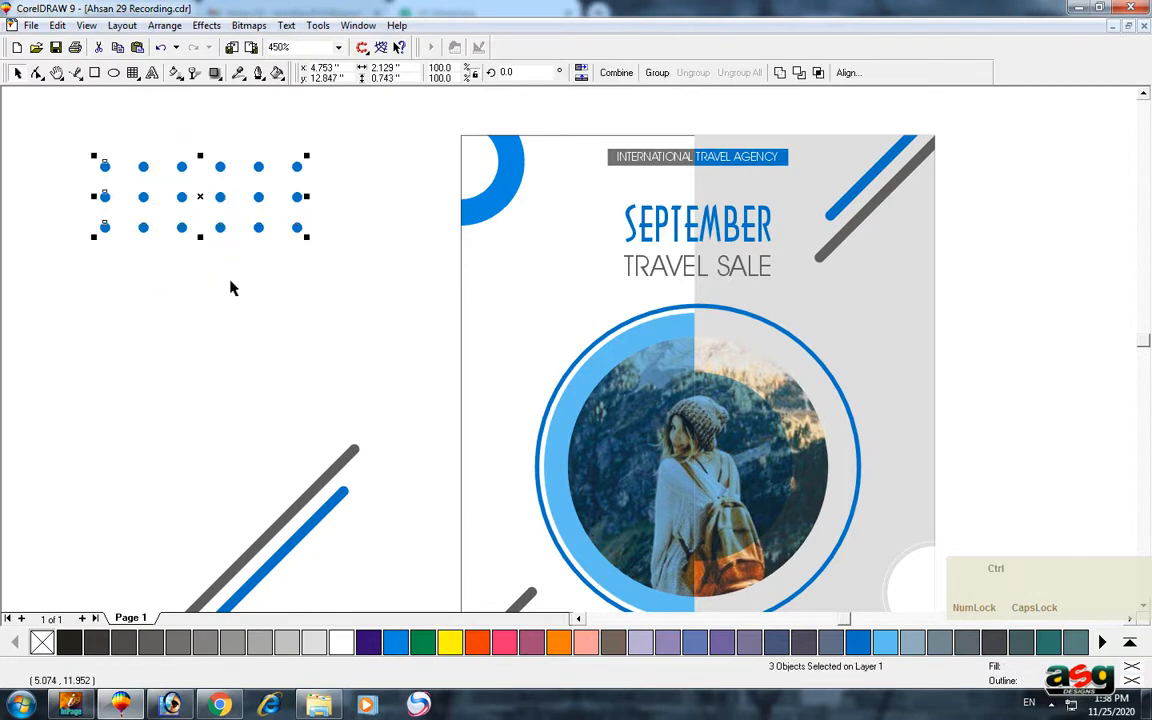
key(ctrl+g)
Place the dot grid on the white half, beside TRAVEL SALE and above the photo circle, scaled to about 0.9" wide.
drag(306, 157, 525, 292)
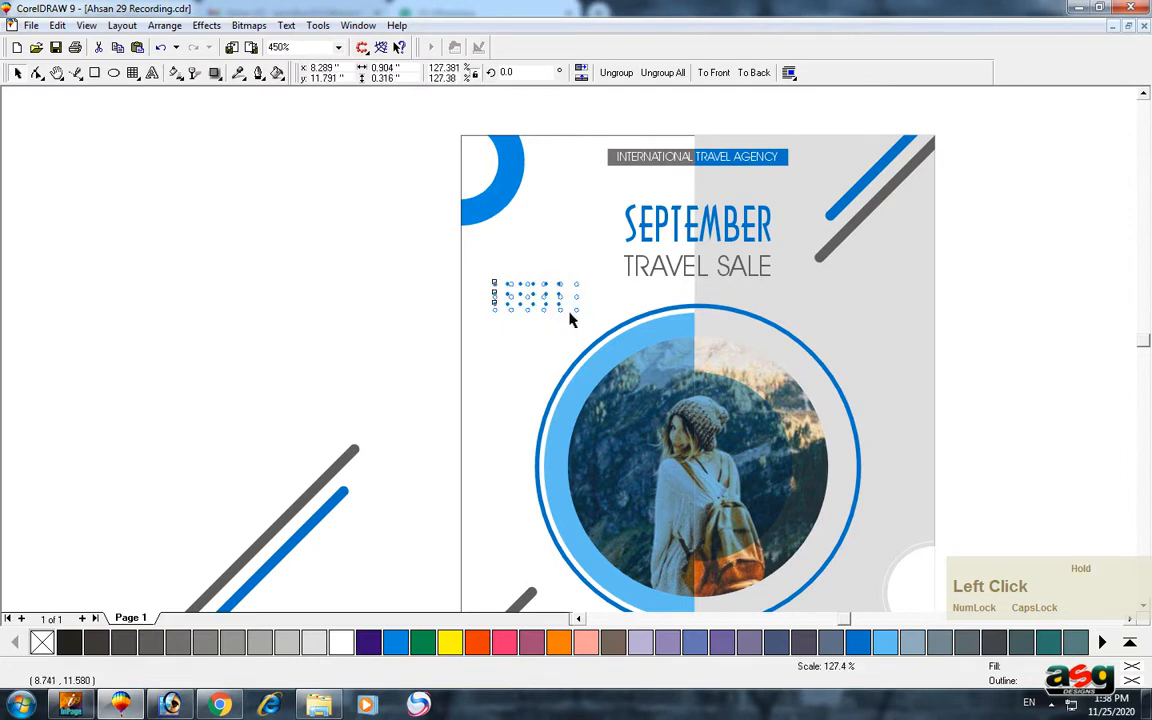
click(310, 218)
scroll(368, 230, down, 1)
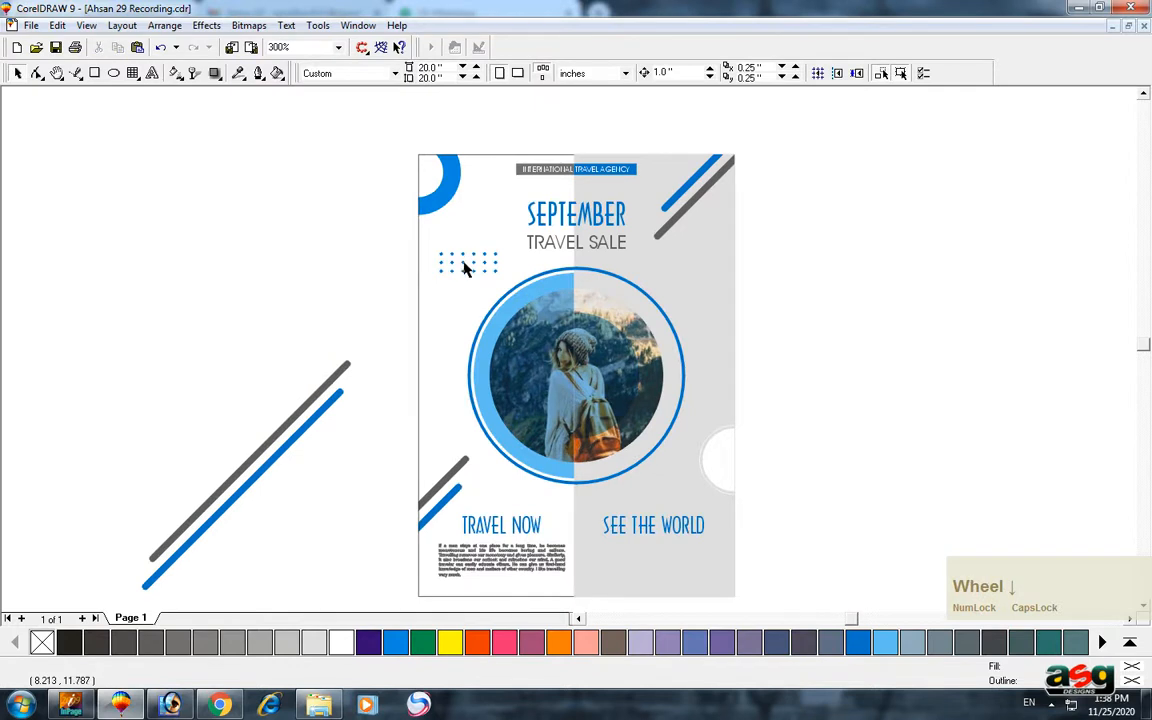
Copy the dot grid to the grey half beside the photo circle, rotated 270° and scaled to about 0.23" by 0.65".
drag(463, 268, 714, 297)
right_click(705, 303)
click(706, 315)
click(712, 292)
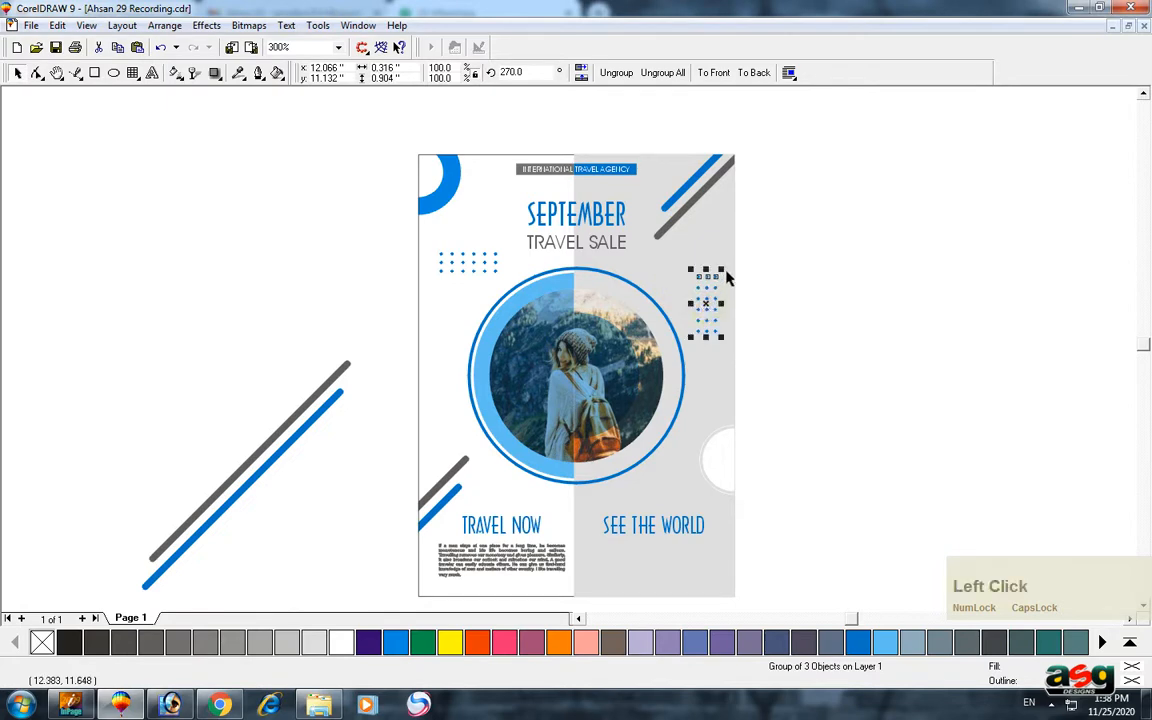
scroll(720, 305, up, 1)
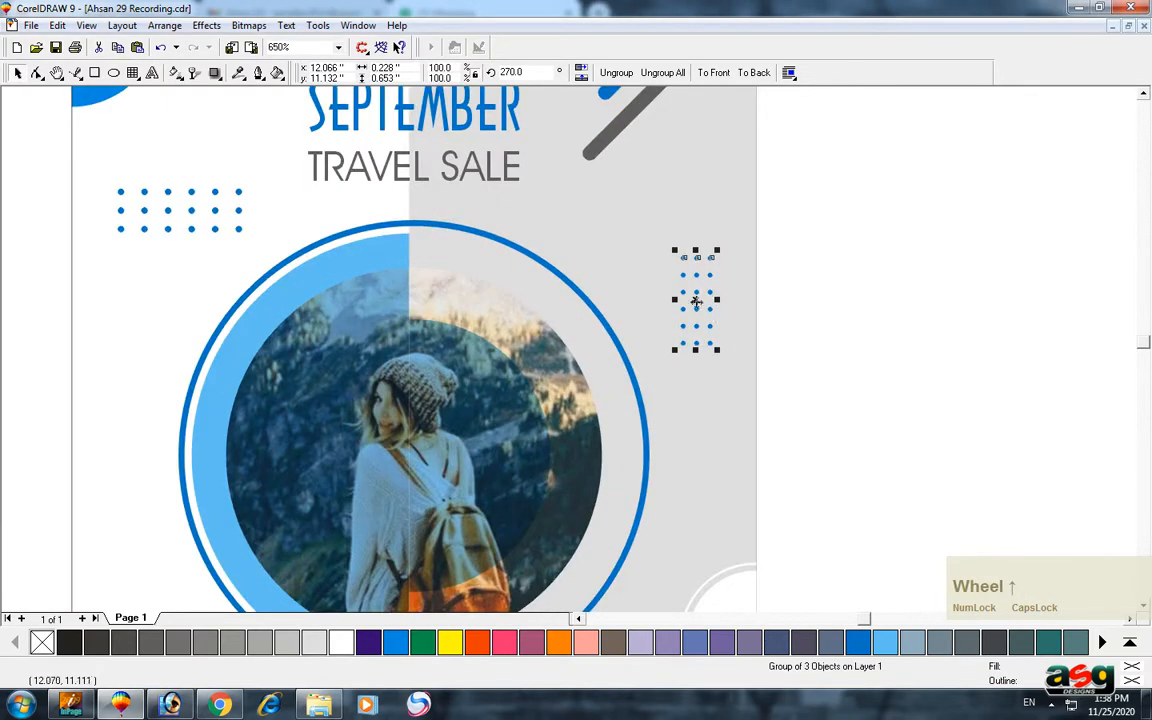
drag(696, 300, 703, 357)
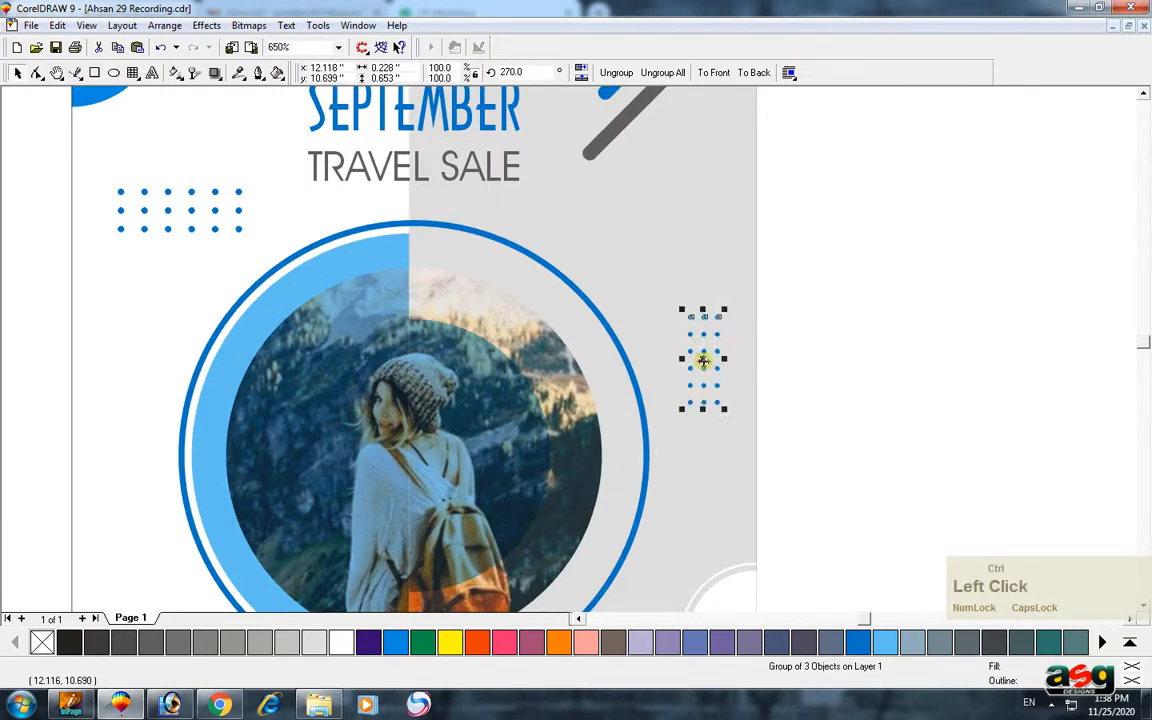
Offset the middle column of the vertical dot grid downwards by about half a dot spacing.
ctrl+click(703, 357)
ctrl+click(704, 368)
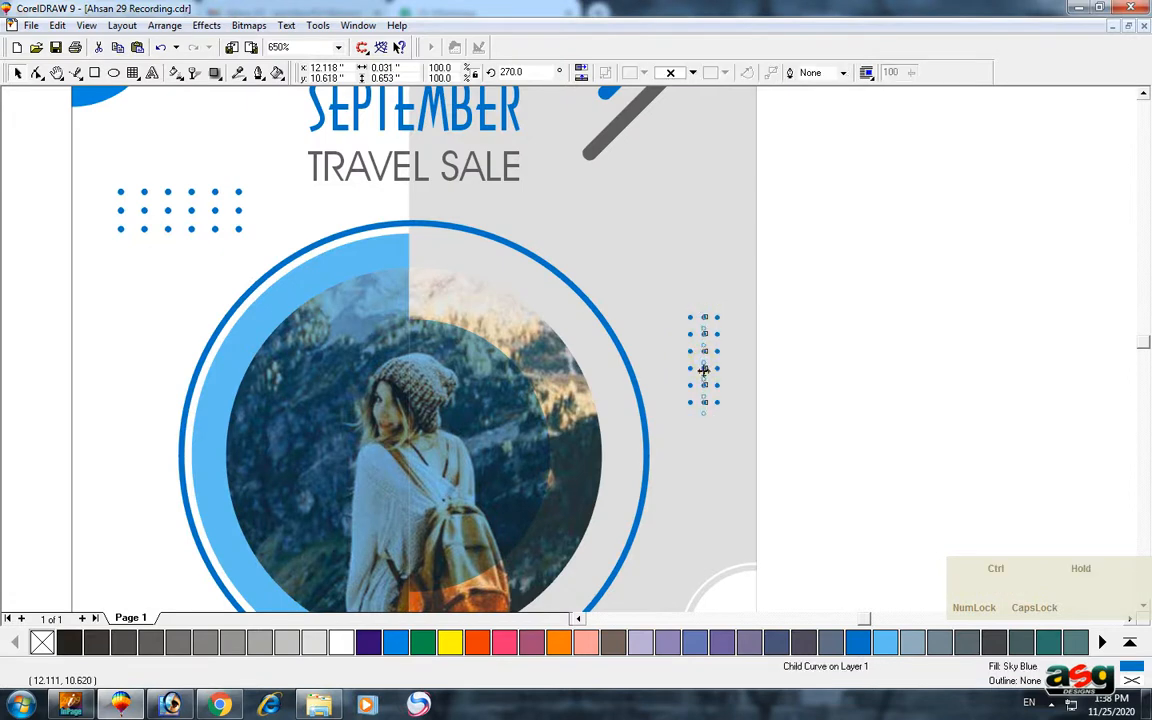
click(912, 296)
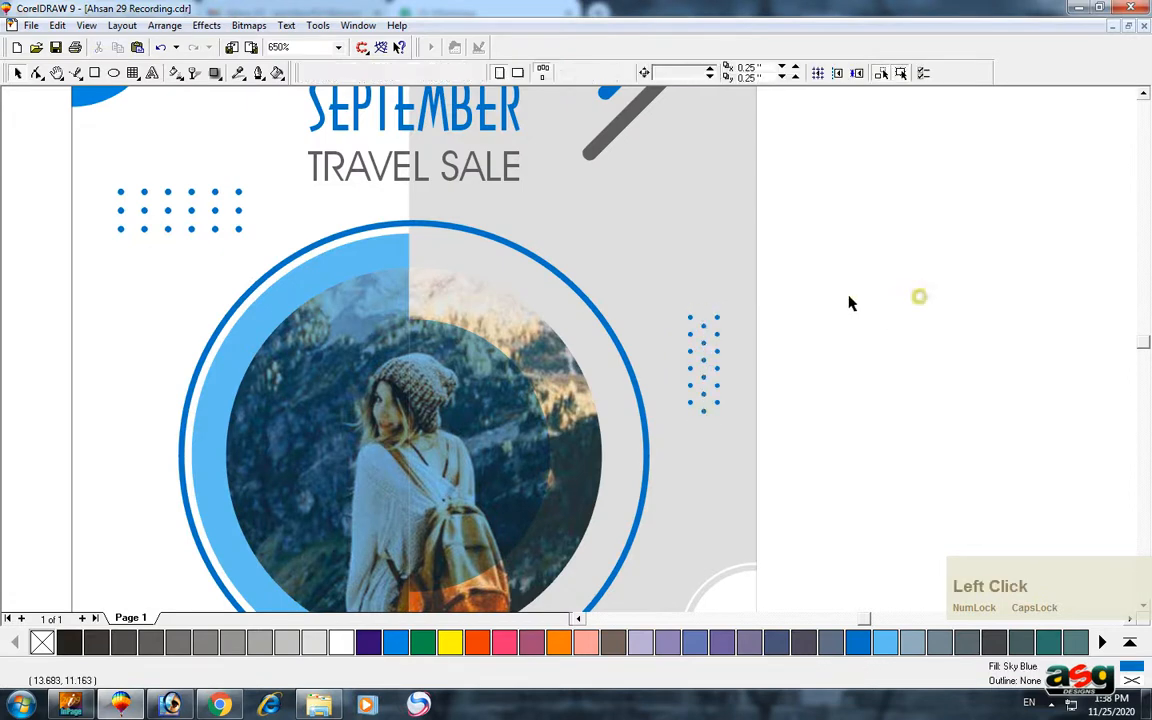
Fill the vertical dot grid on the grey half with dark grey.
click(714, 346)
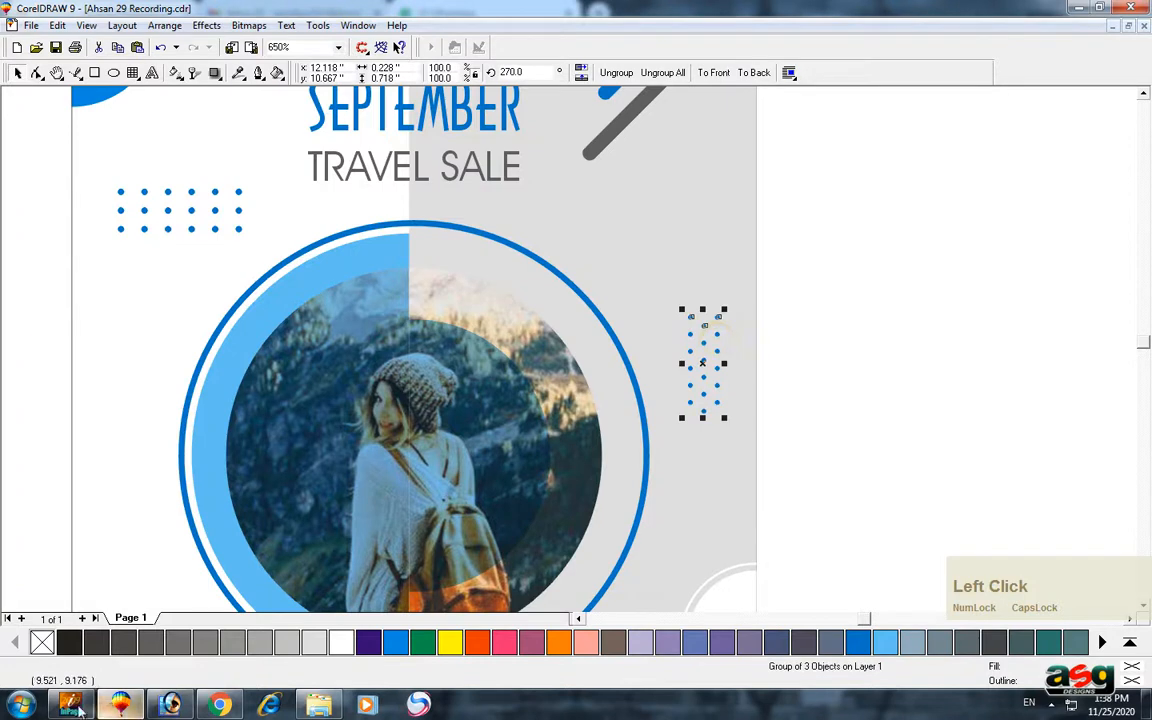
click(123, 643)
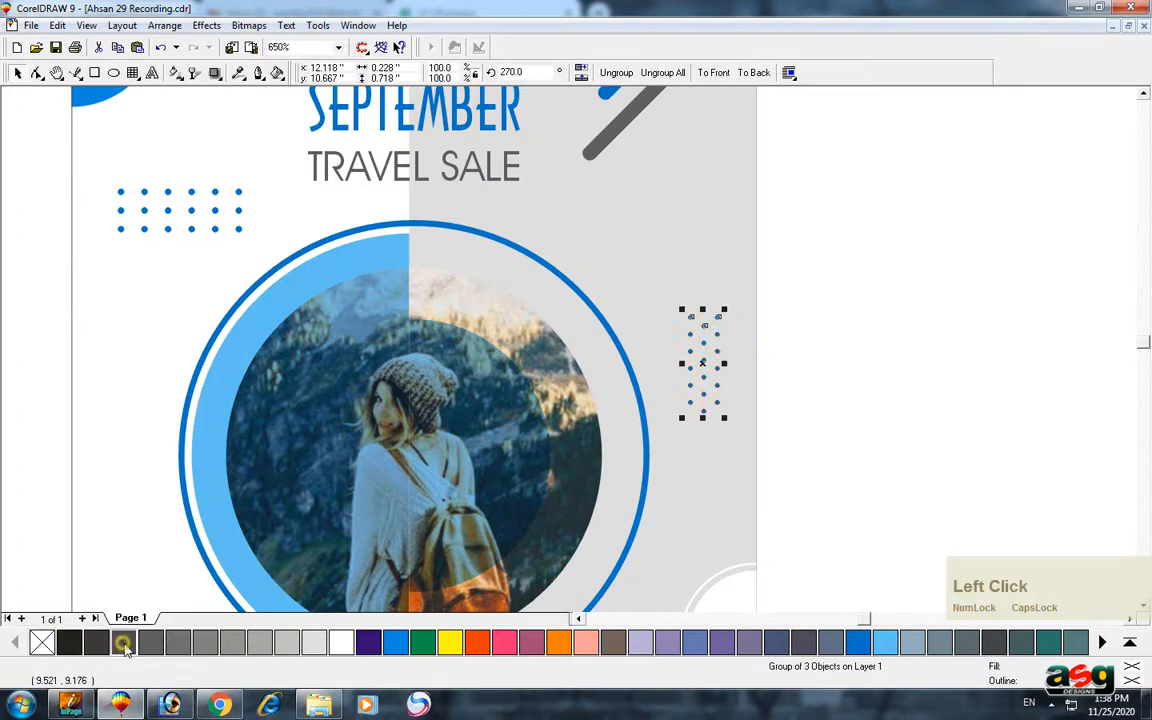
click(812, 415)
scroll(443, 385, down, 1)
drag(784, 257, 612, 432)
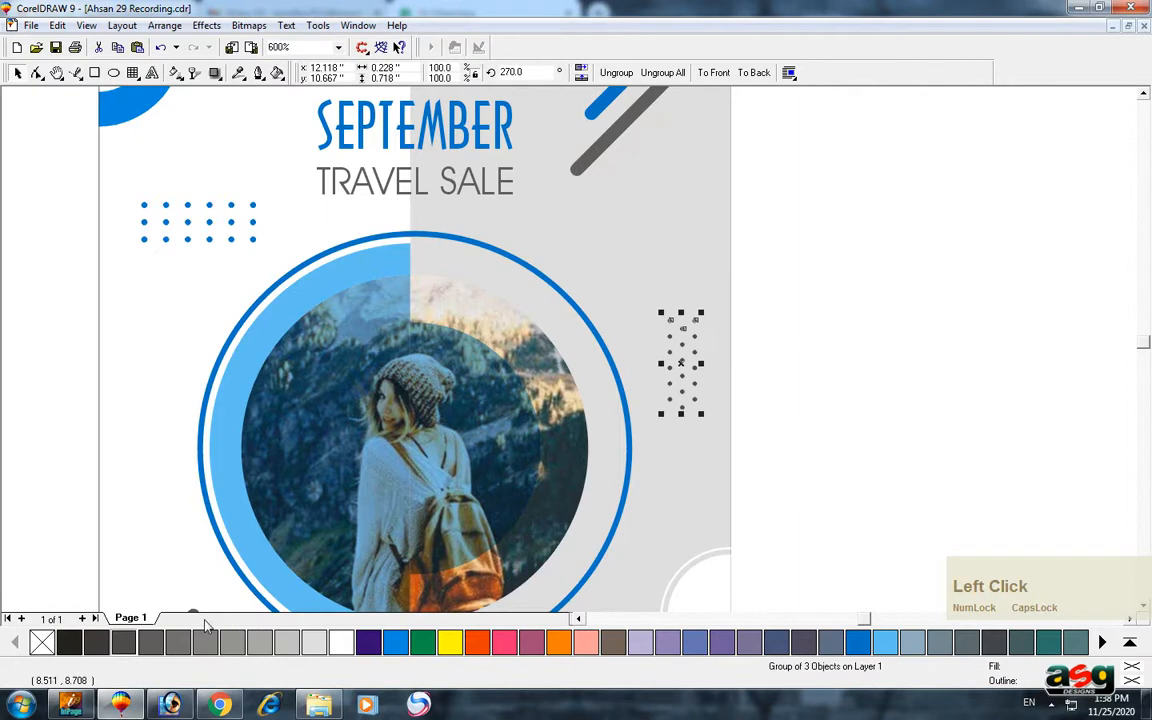
click(792, 334)
scroll(810, 303, down, 2)
scroll(320, 407, down, 1)
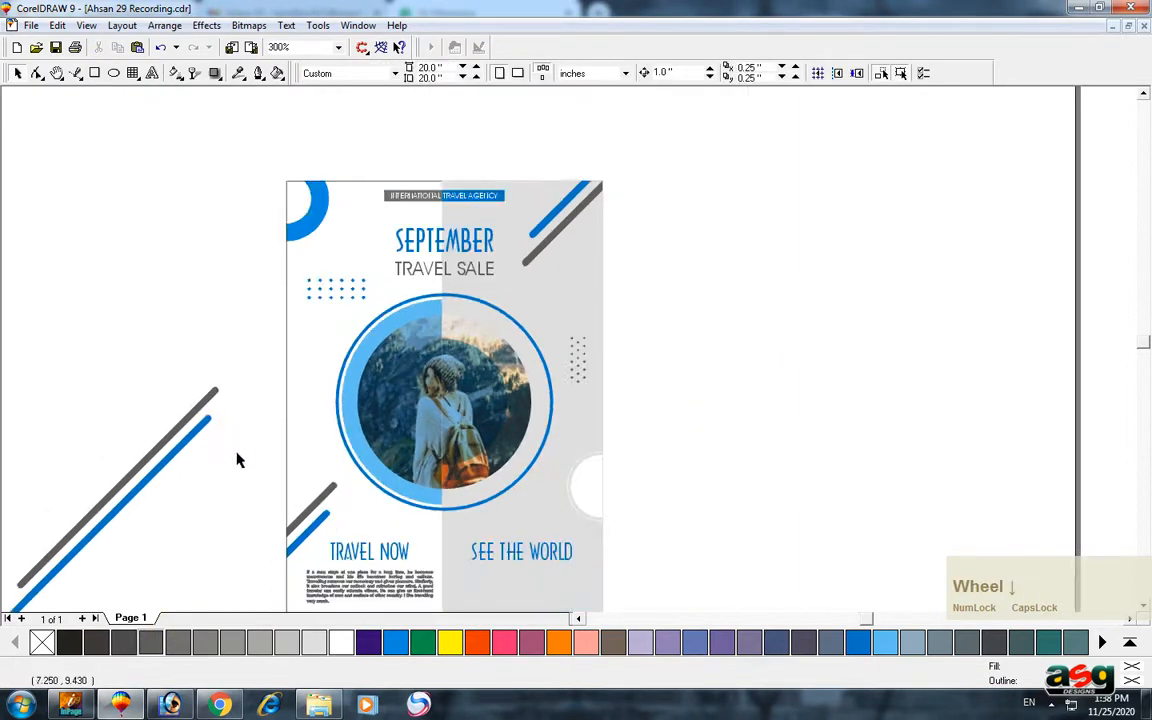
drag(222, 398, 12, 612)
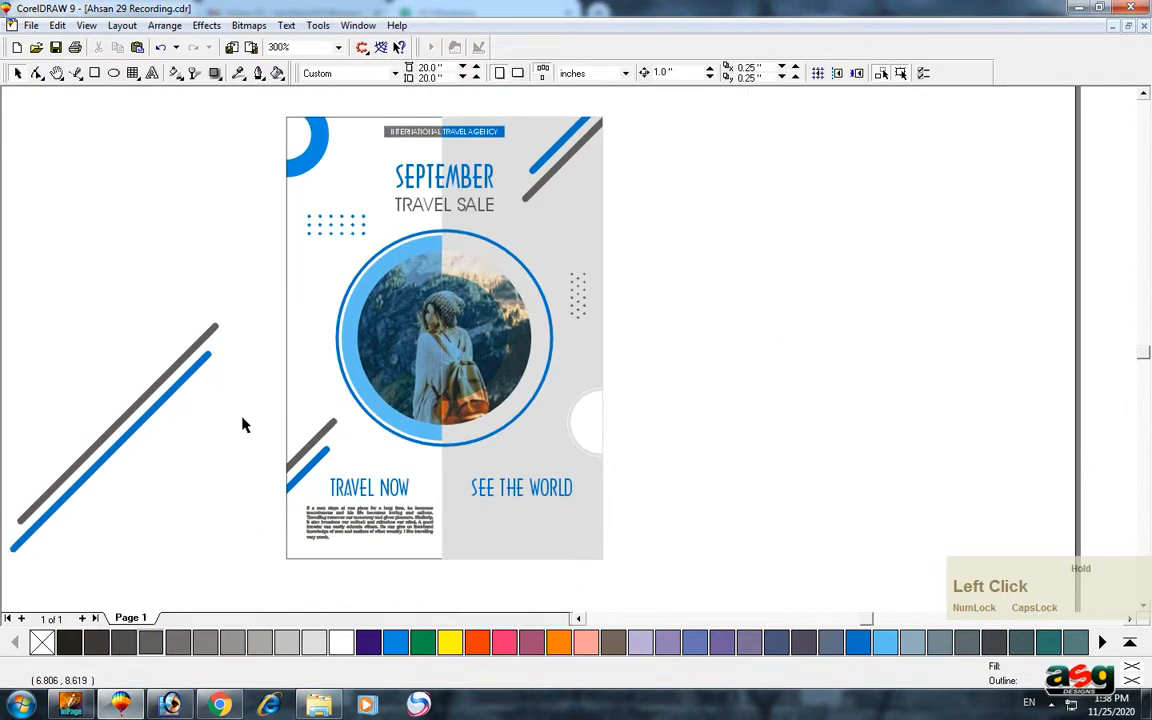
click(291, 316)
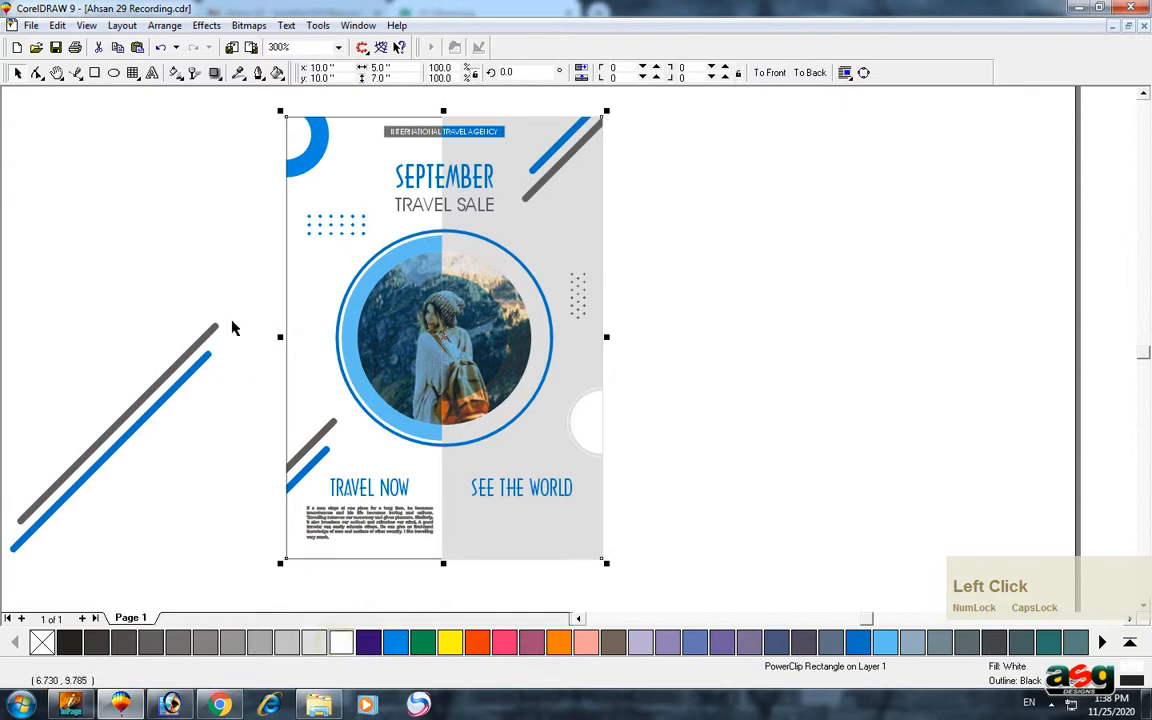
click(215, 240)
click(248, 360)
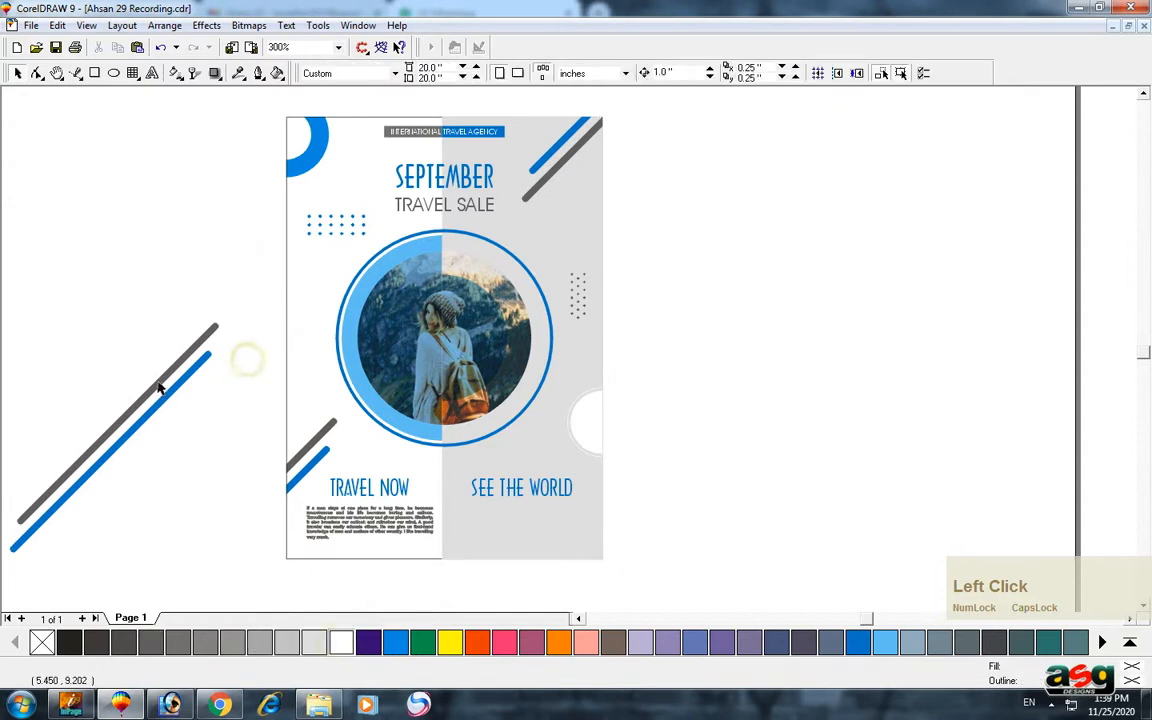
click(194, 380)
click(160, 185)
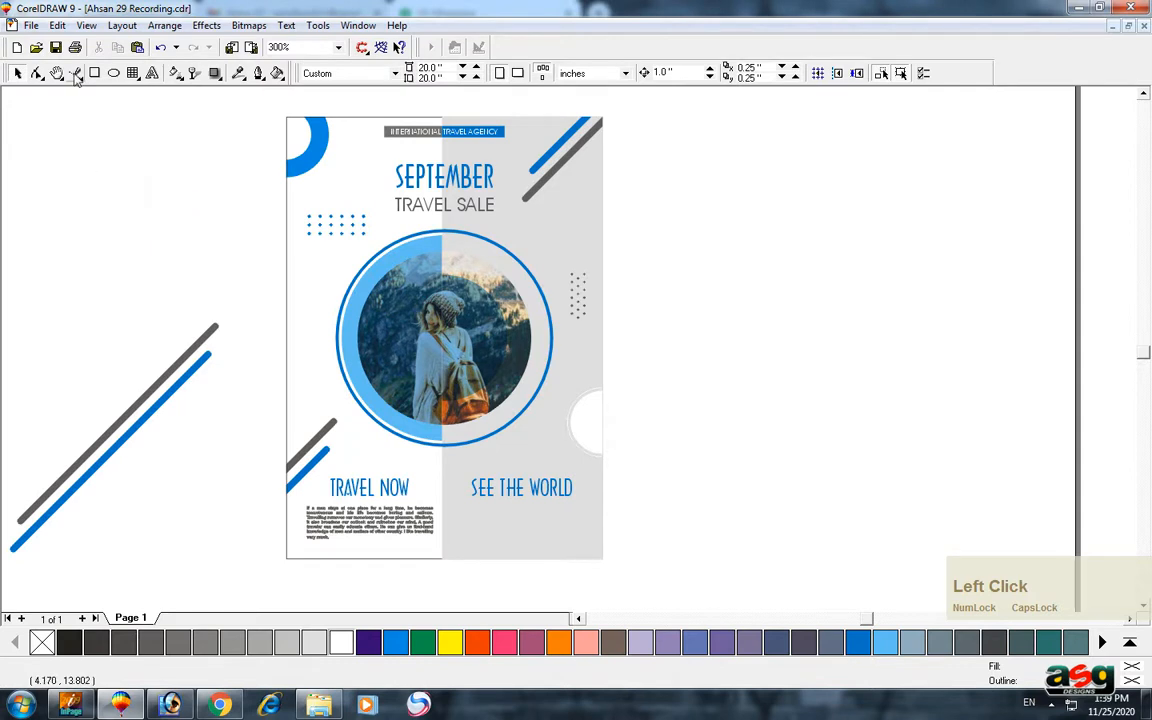
Draw a horizontal line about 2.4" long outside the flyer and make two staggered copies just below it.
click(76, 72)
click(59, 181)
click(217, 181)
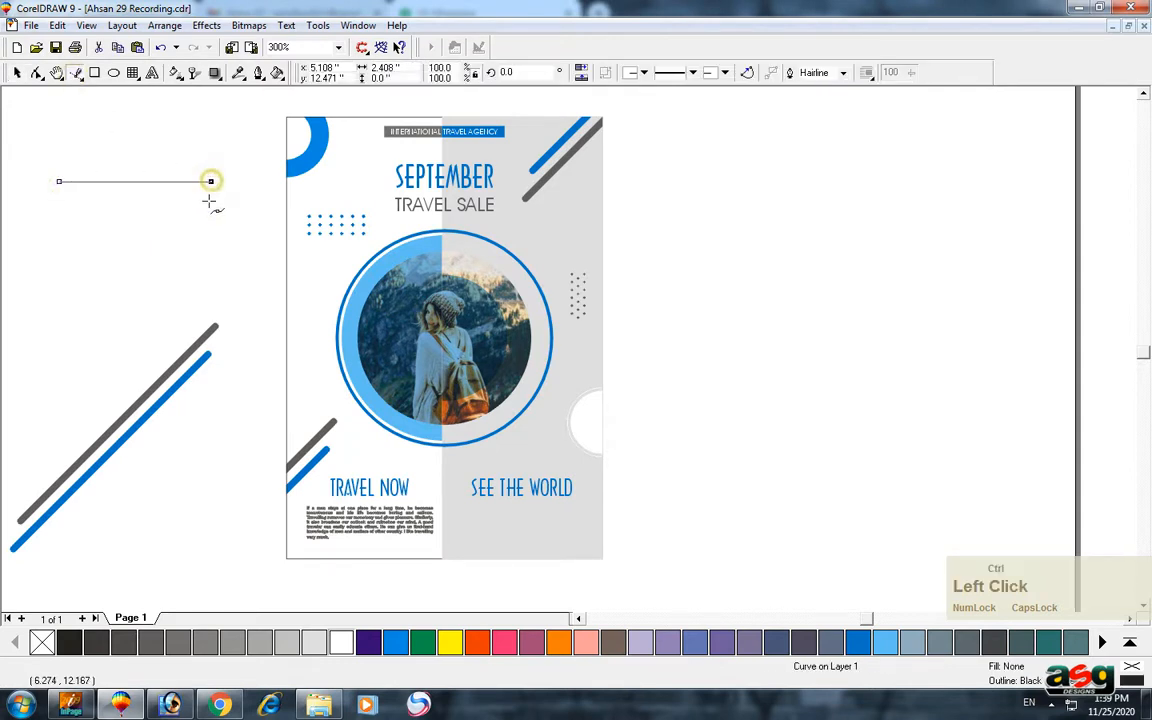
key(space)
mouse_move(137, 181)
mouse_down()
mouse_move(147, 190)
mouse_move(135, 203)
mouse_up()
right_click(147, 190)
right_click(135, 203)
Give the three lines a 1.0 mm outline with sharp corners, set behind fill and scaling with the image.
drag(128, 154, 161, 232)
key(F12)
key(Tab)
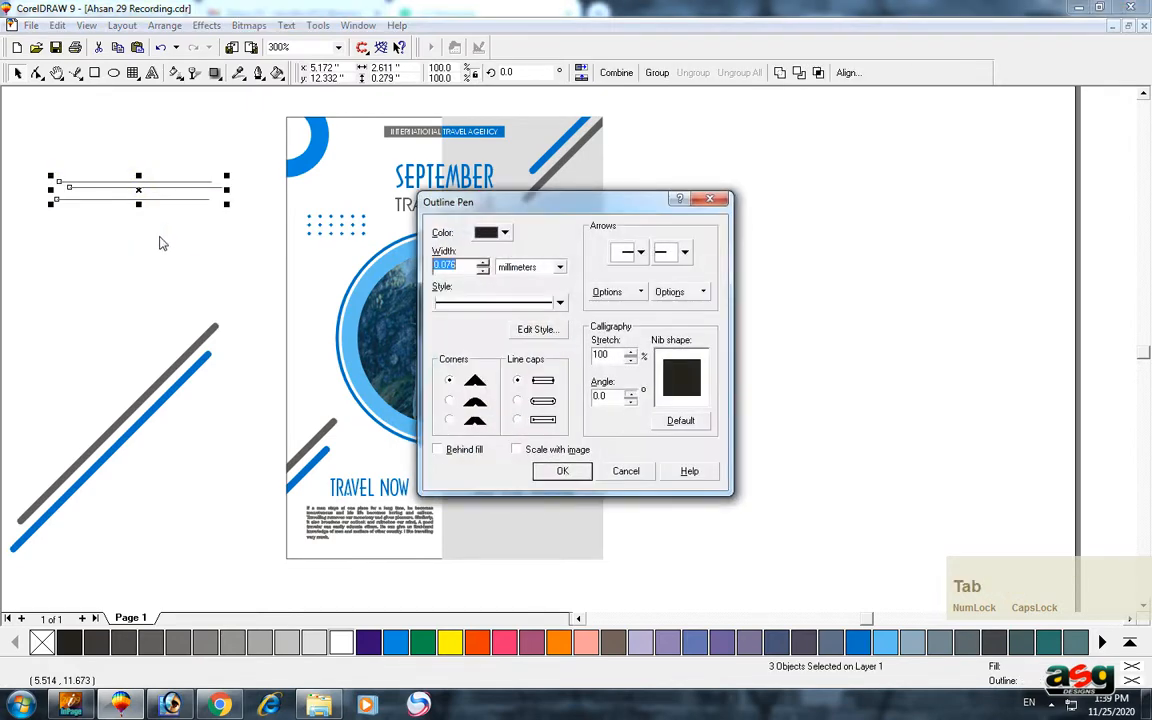
click(449, 401)
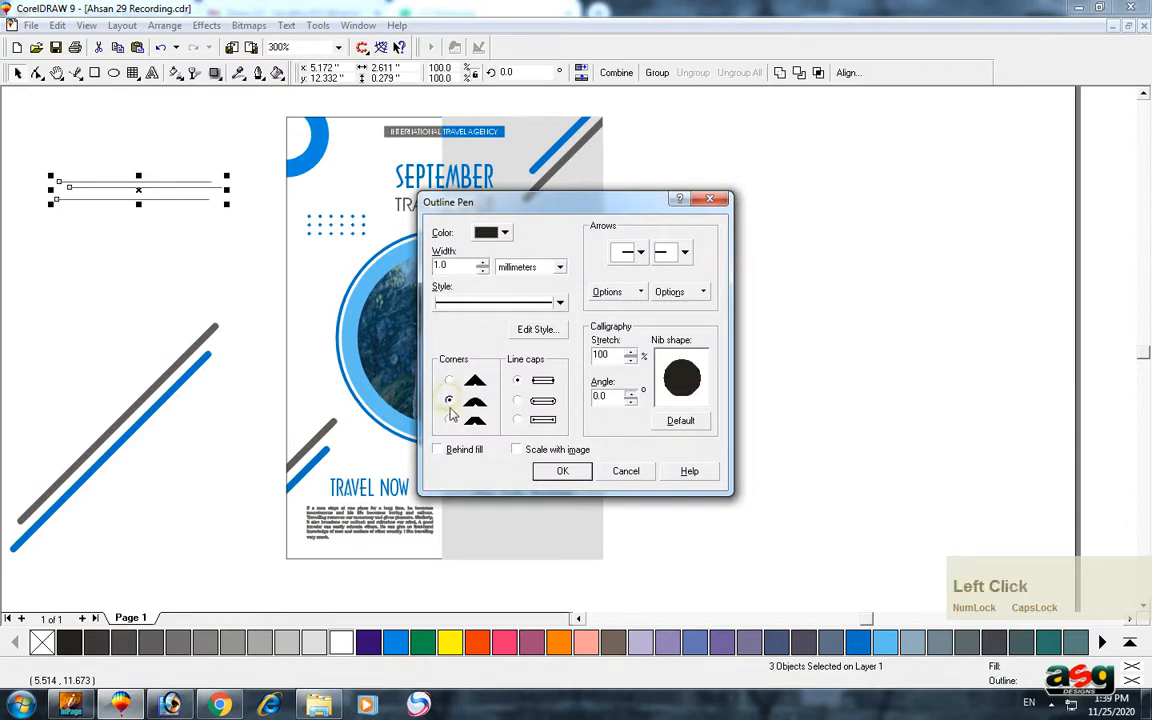
click(449, 381)
click(437, 449)
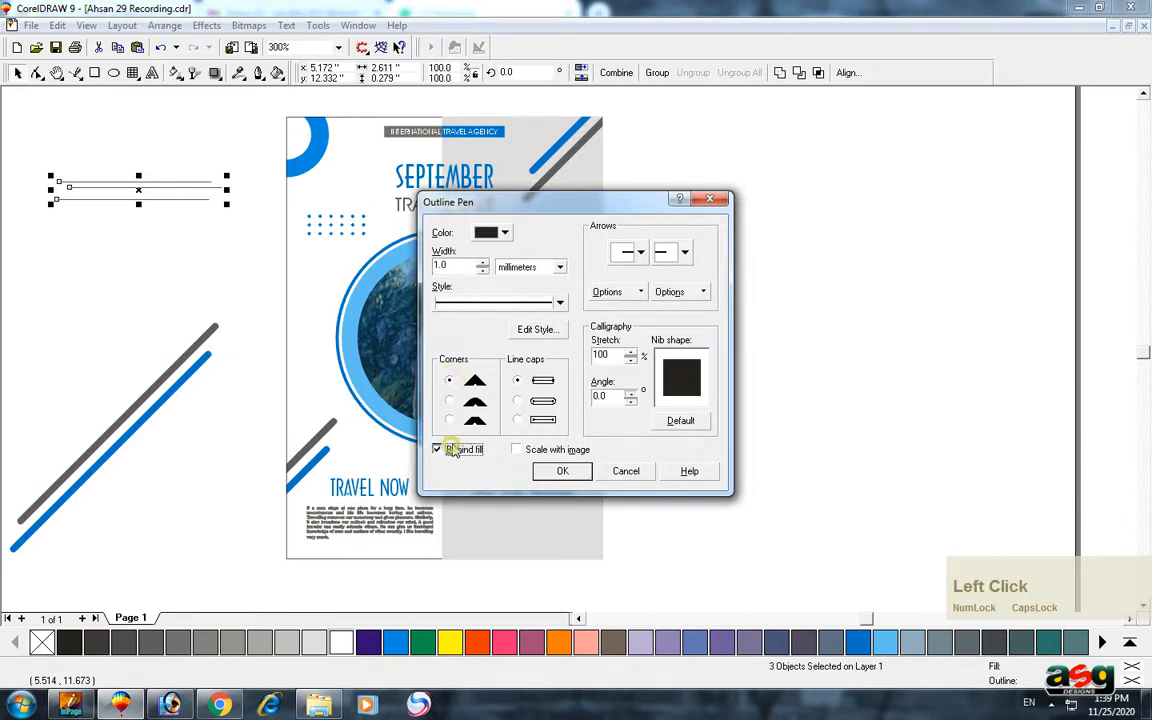
click(516, 449)
click(556, 472)
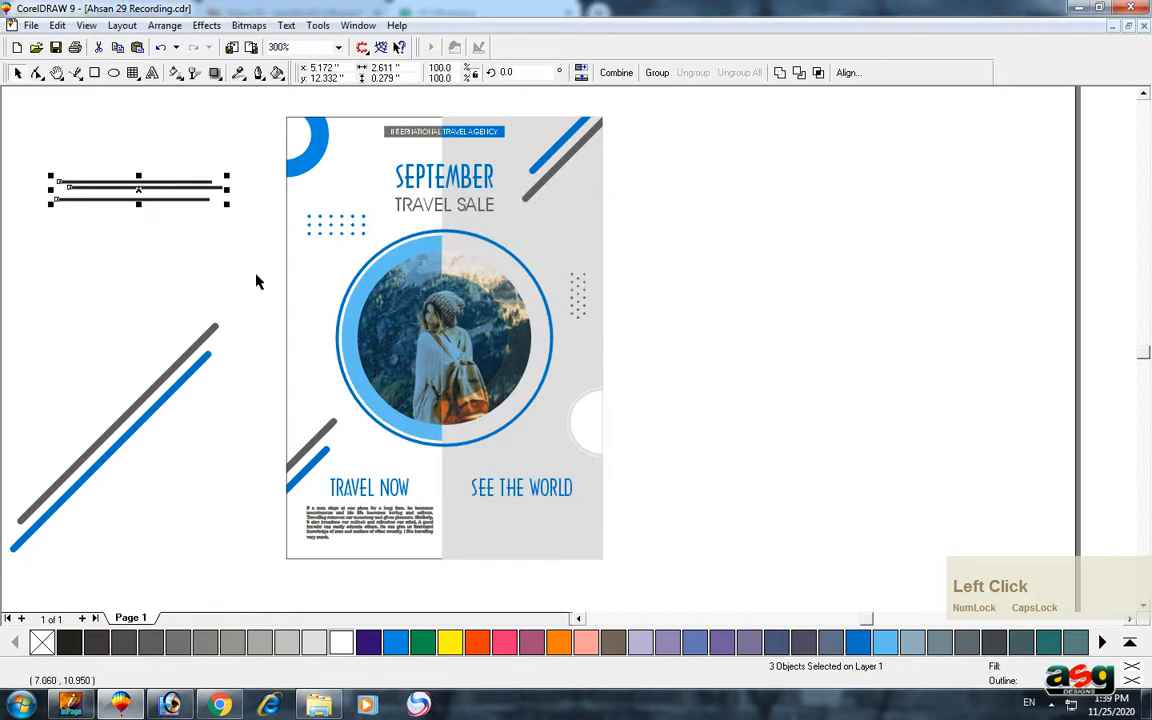
Rotate the three lines to 225° and place them staggered across the flyer's right edge, below the slanted corner bars.
click(133, 181)
drag(52, 176, 200, 150)
click(140, 200)
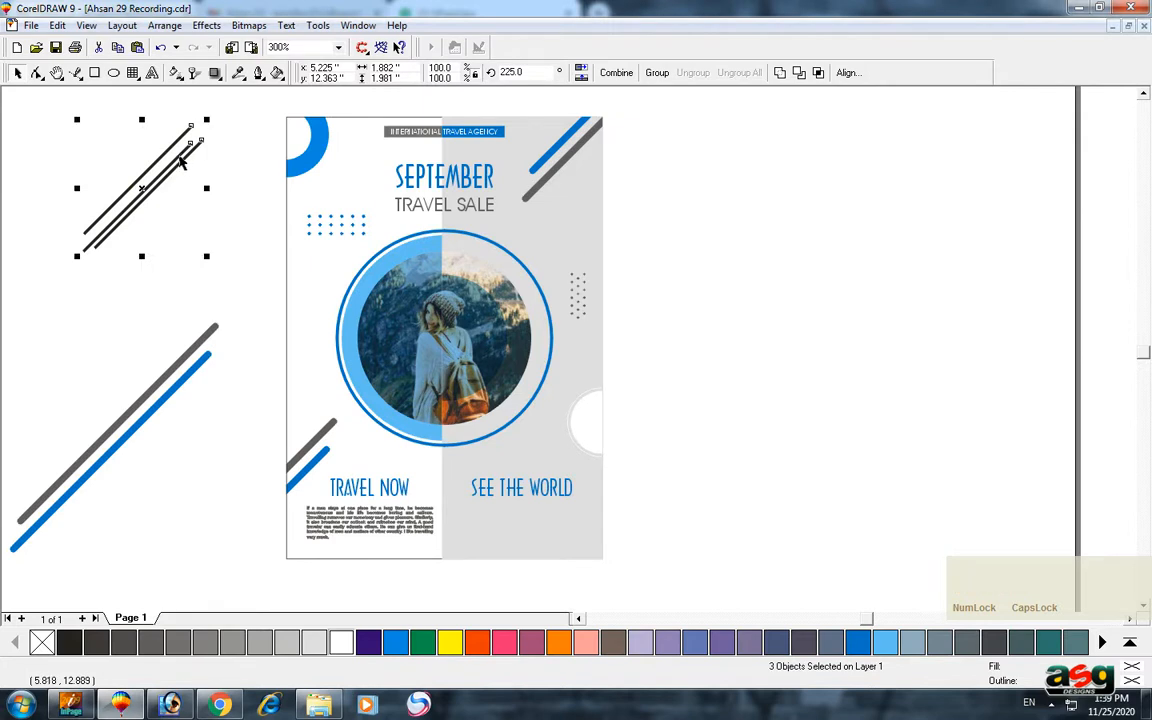
drag(143, 190, 642, 240)
click(614, 201)
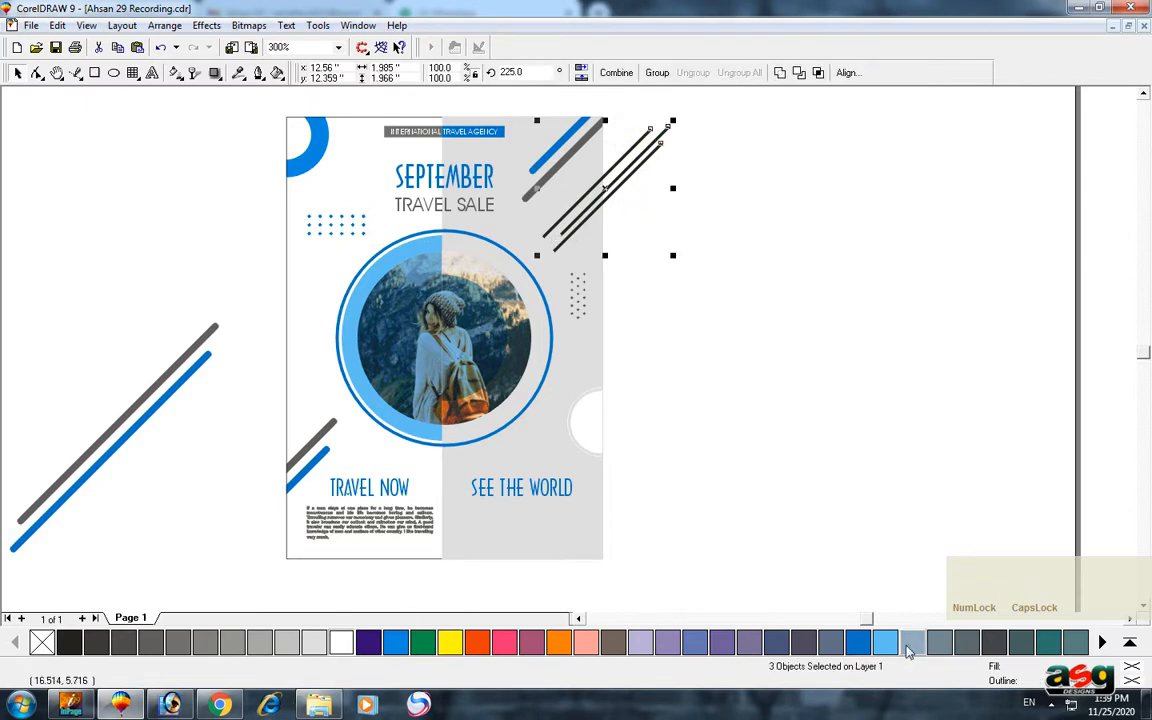
Colour the three slanted lines Sky Blue and set their outline width to 0.5 mm.
right_click(857, 641)
key(F12)
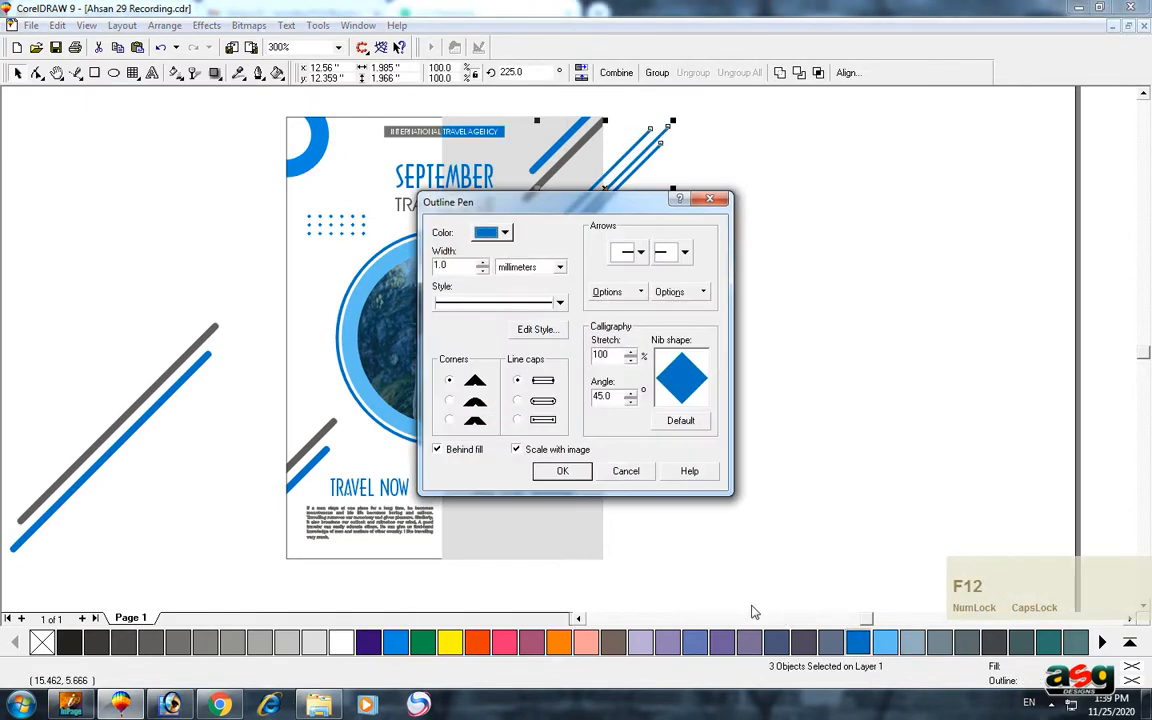
key(Tab)
key(Return)
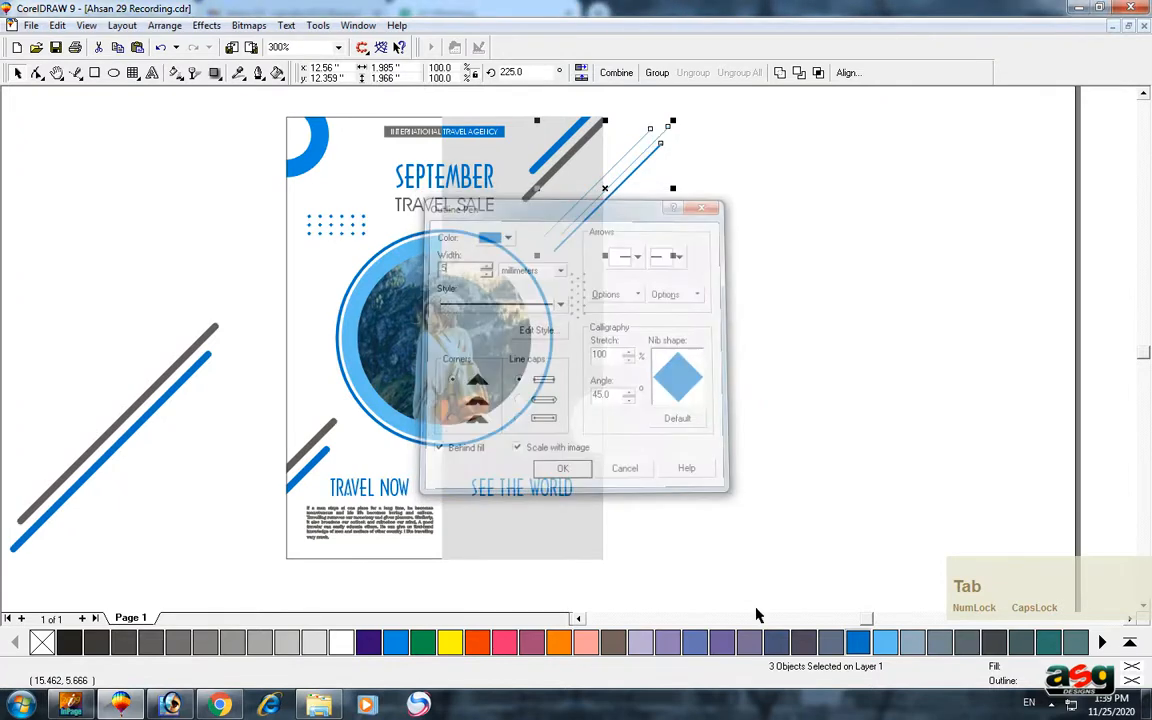
Group the three thin blue lines and PowerClip them into the flyer's grey half.
scroll(572, 197, up, 1)
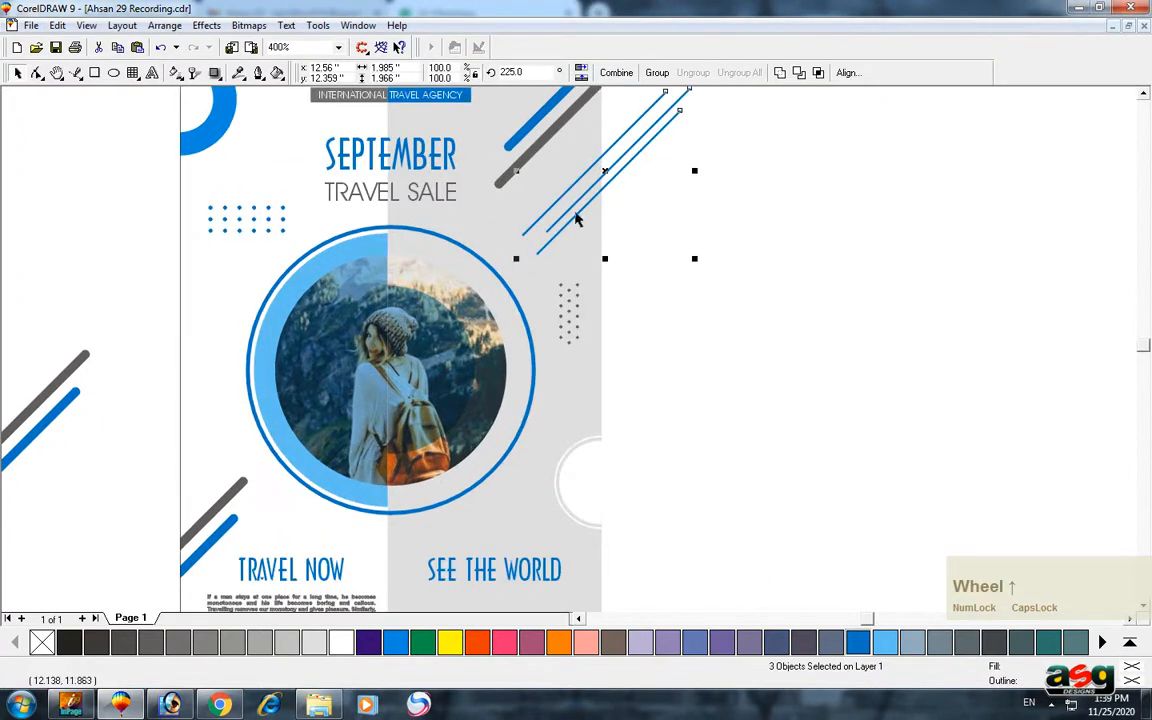
key(ctrl+g)
key(ctrl+q)
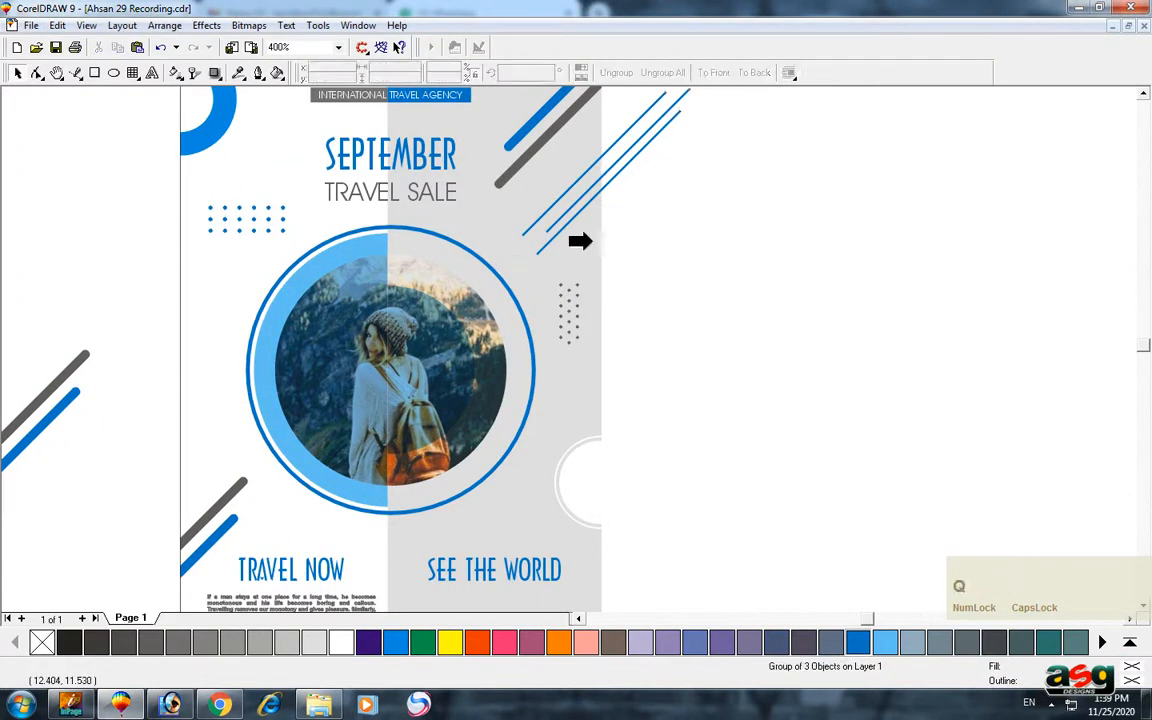
click(612, 180)
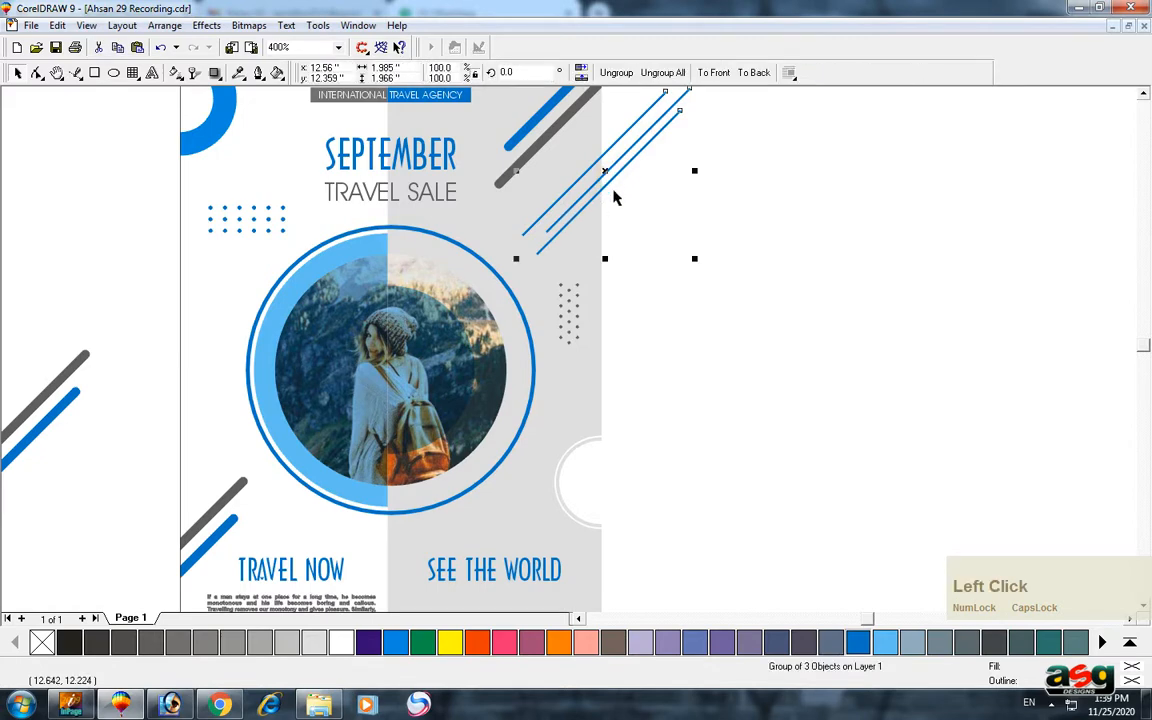
click(645, 197)
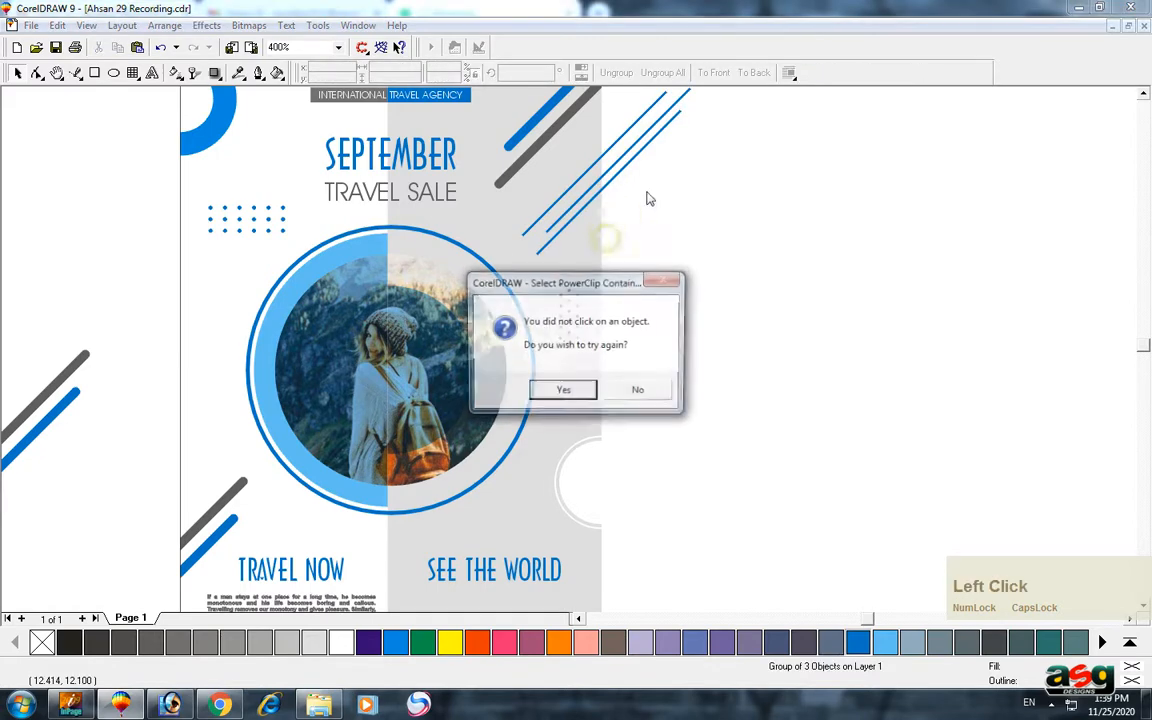
click(556, 388)
click(579, 288)
Place a copy of the thin-line group, mirrored horizontally and vertically, over the flyer's left edge above the lower slanted bars.
scroll(640, 248, down, 1)
drag(630, 195, 287, 490)
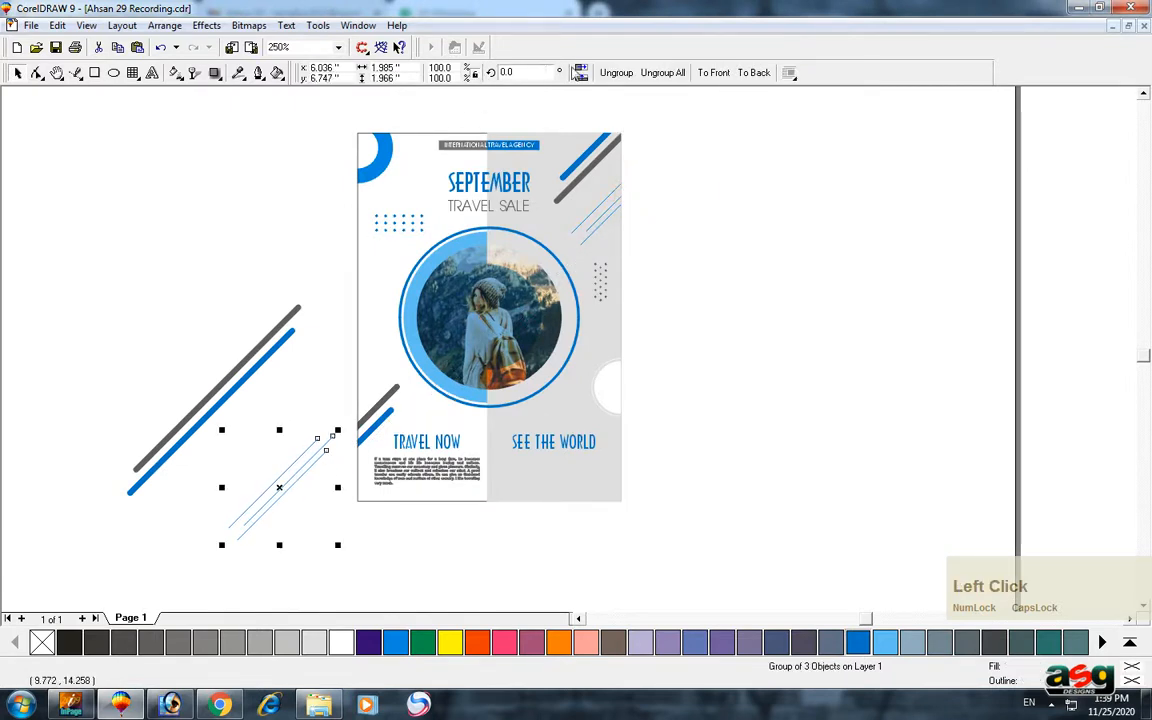
click(580, 68)
click(579, 78)
drag(285, 488, 331, 390)
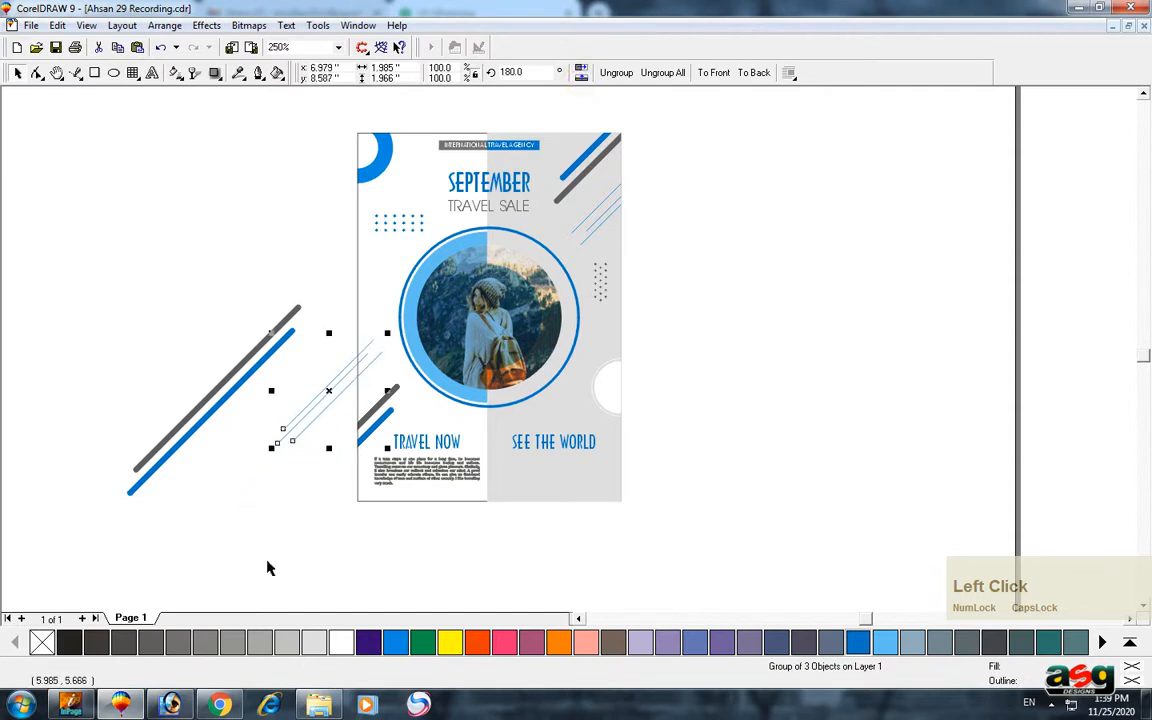
Colour the copied thin lines dark grey and PowerClip them into the flyer's white background rectangle.
key(q)
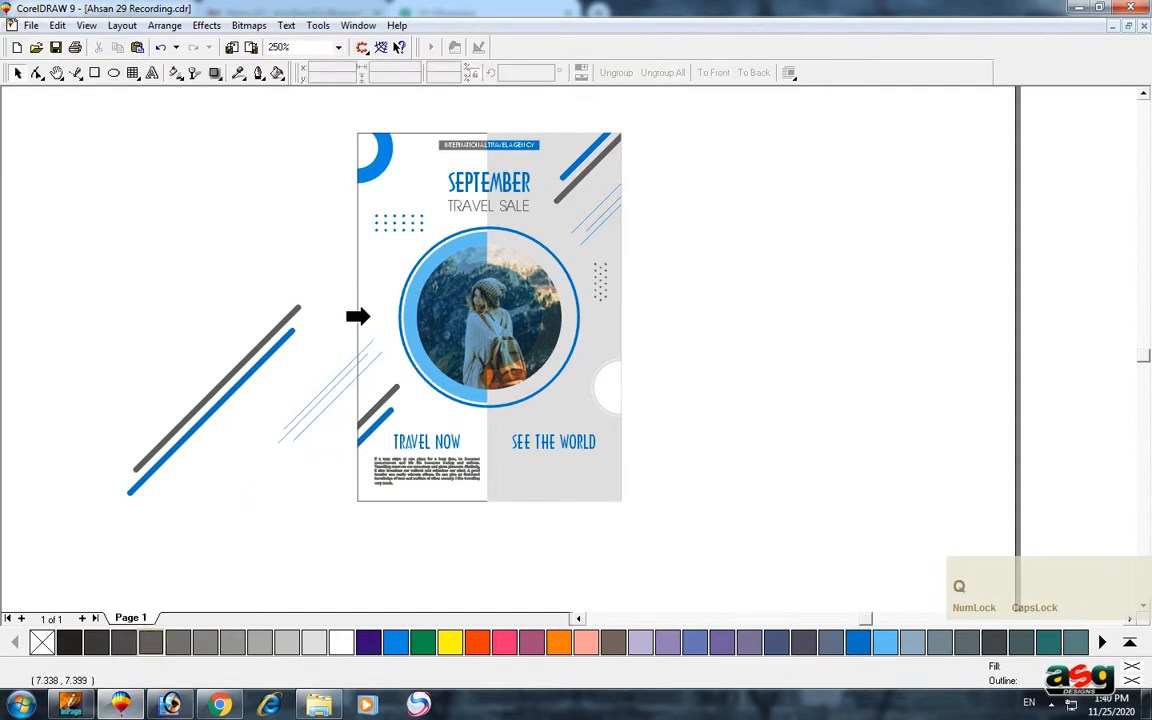
click(360, 355)
click(339, 384)
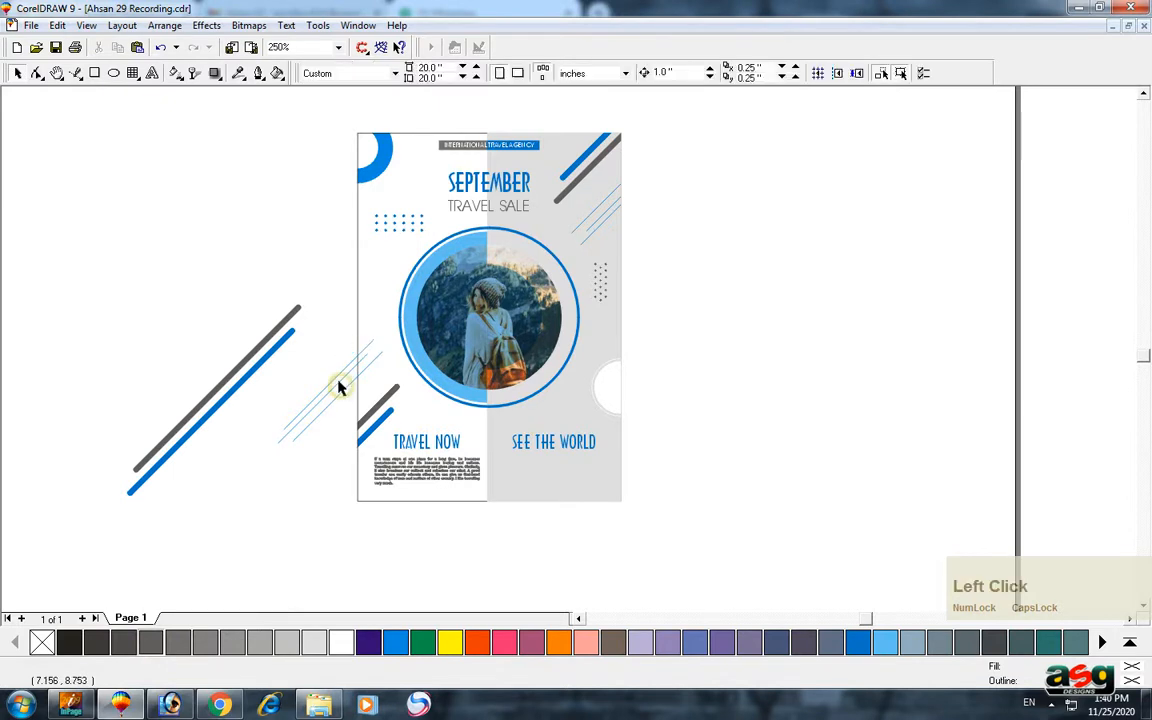
right_click(147, 650)
key(q)
click(370, 311)
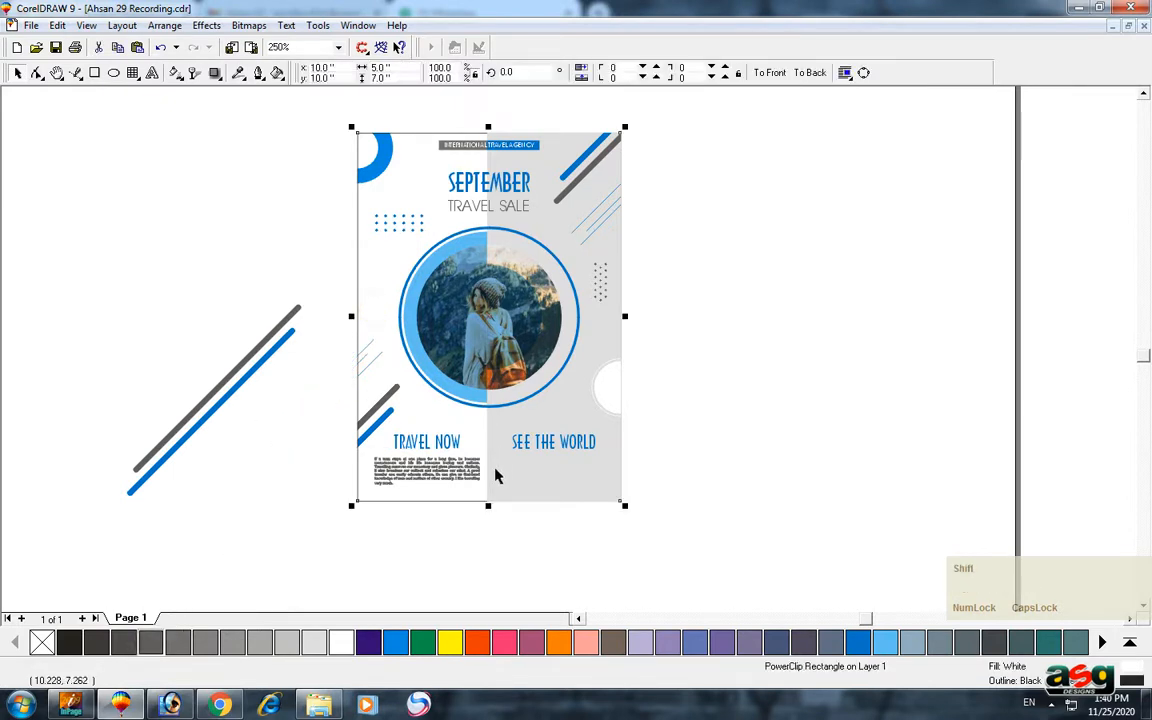
Delete the leftover pair of large slanted bars lying outside the flyer.
key(shift+F2)
click(210, 460)
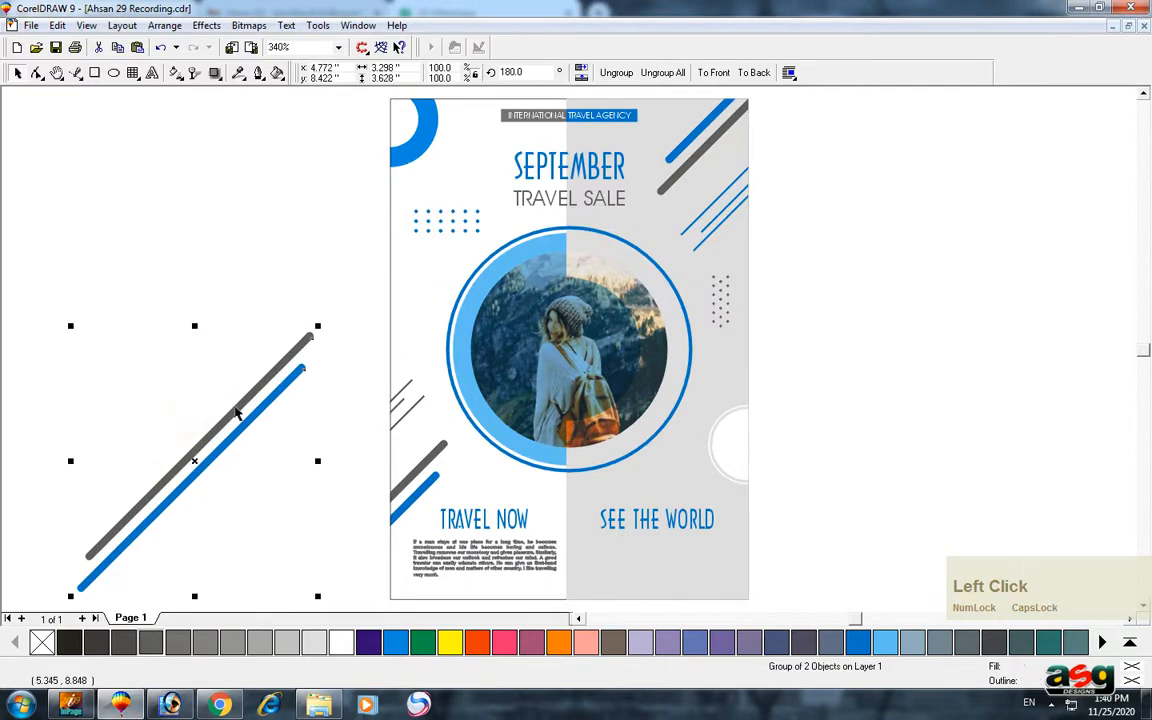
key(Delete)
mouse_move(230, 352)
mouse_down()
mouse_move(249, 680)
mouse_move(284, 622)
mouse_up()
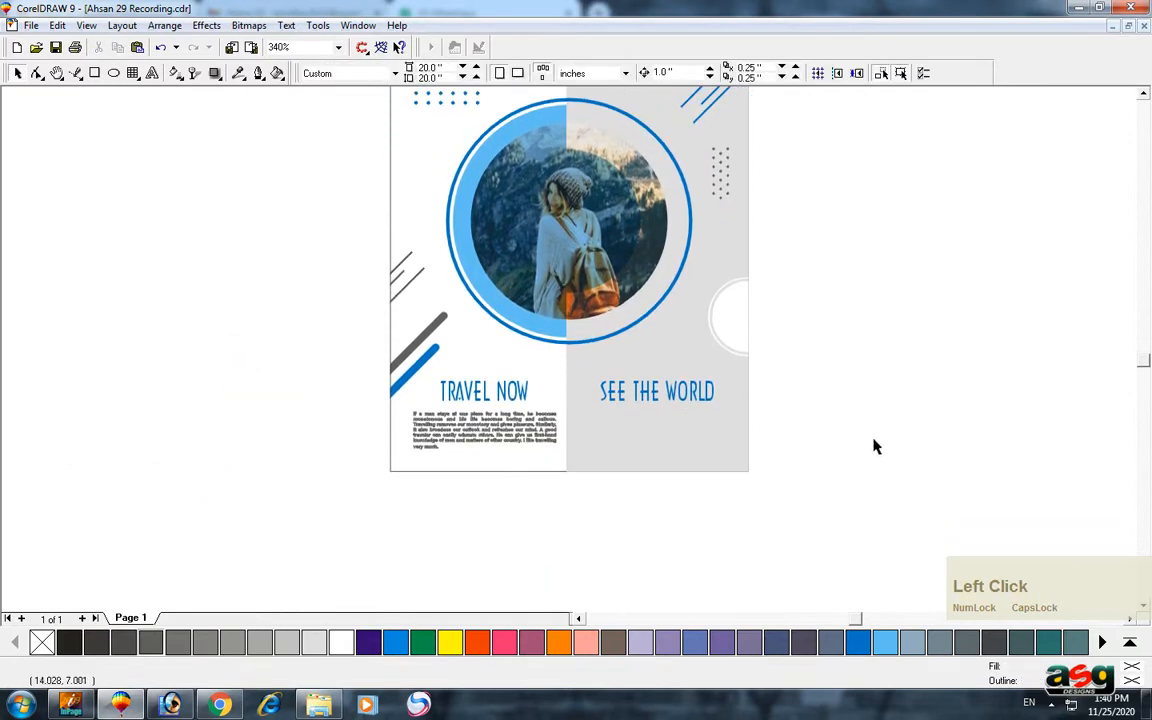
Draw a rectangle about 2.86" by 0.24" below SEE THE WORLD and centre it horizontally on the grey half.
scroll(873, 447, up, 2)
key(space)
key(space)
click(95, 73)
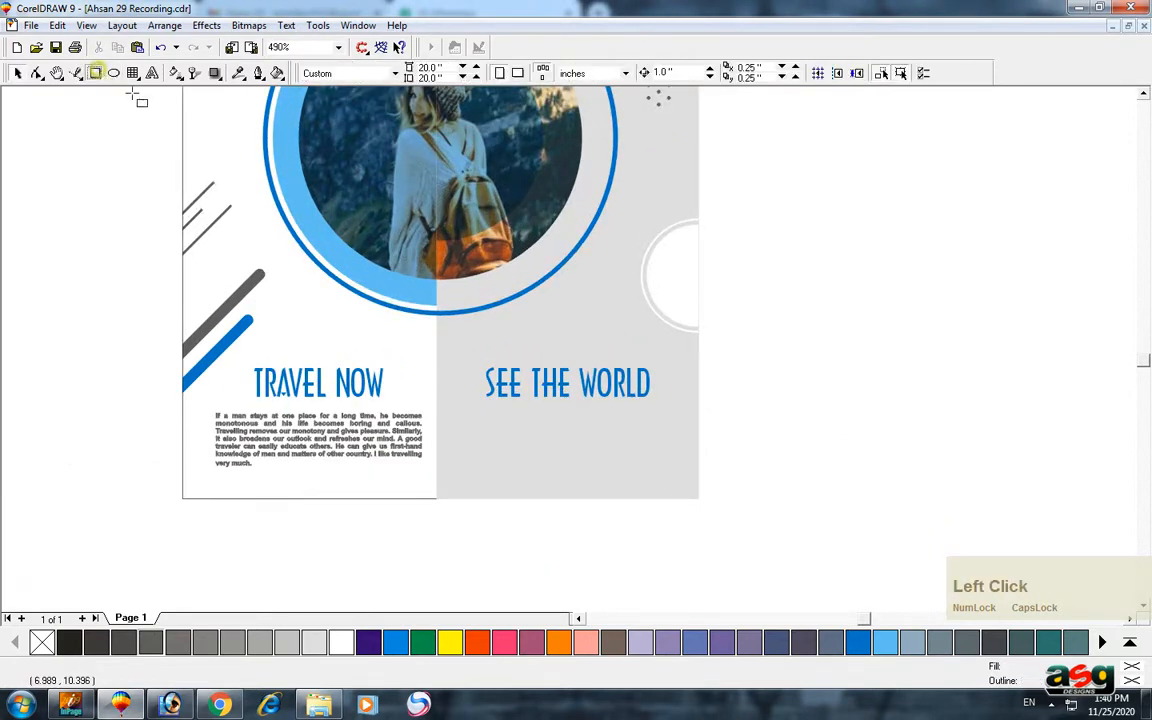
drag(432, 425, 729, 450)
key(space)
shift+click(689, 410)
key(c)
shift+click(689, 410)
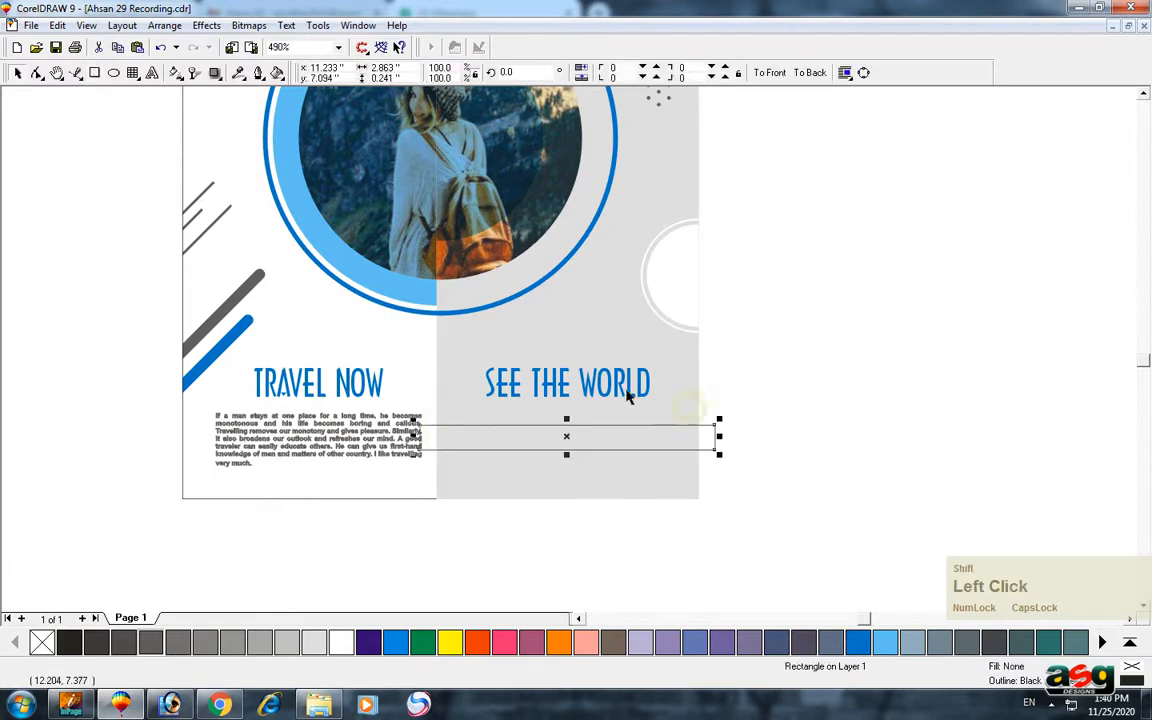
Fill the bar with Sky Blue without an outline and PowerClip it into the flyer's grey half.
click(862, 643)
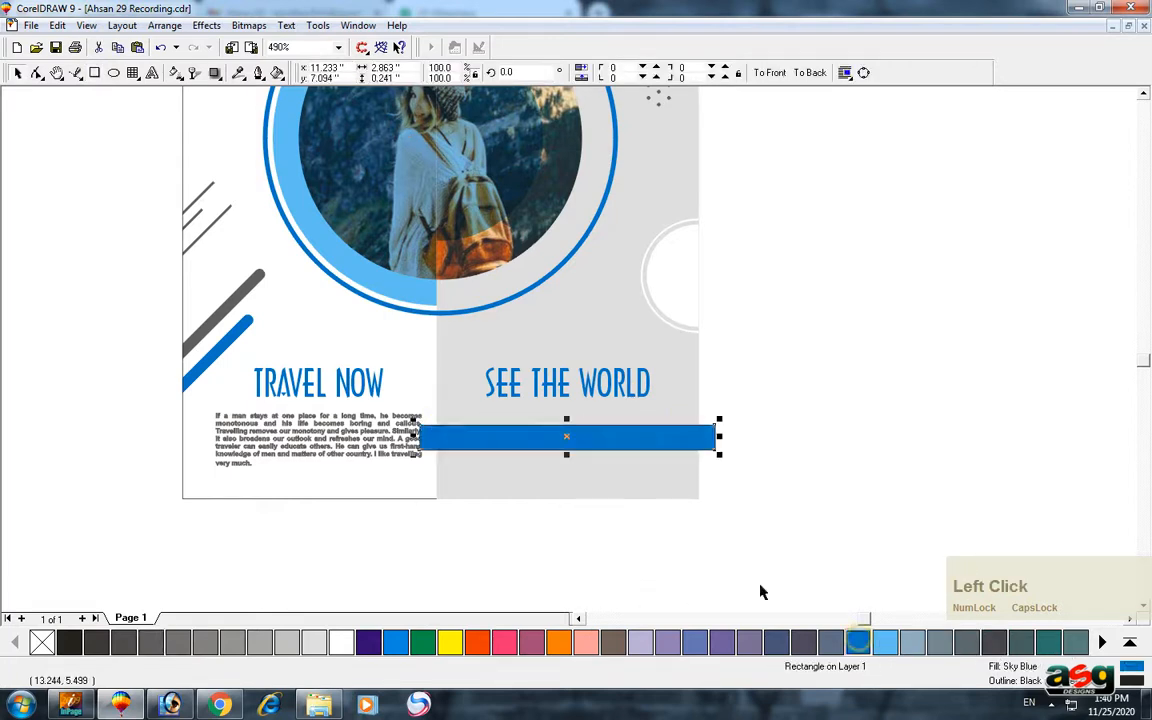
right_click(42, 643)
scroll(690, 438, up, 1)
scroll(690, 438, up, 3)
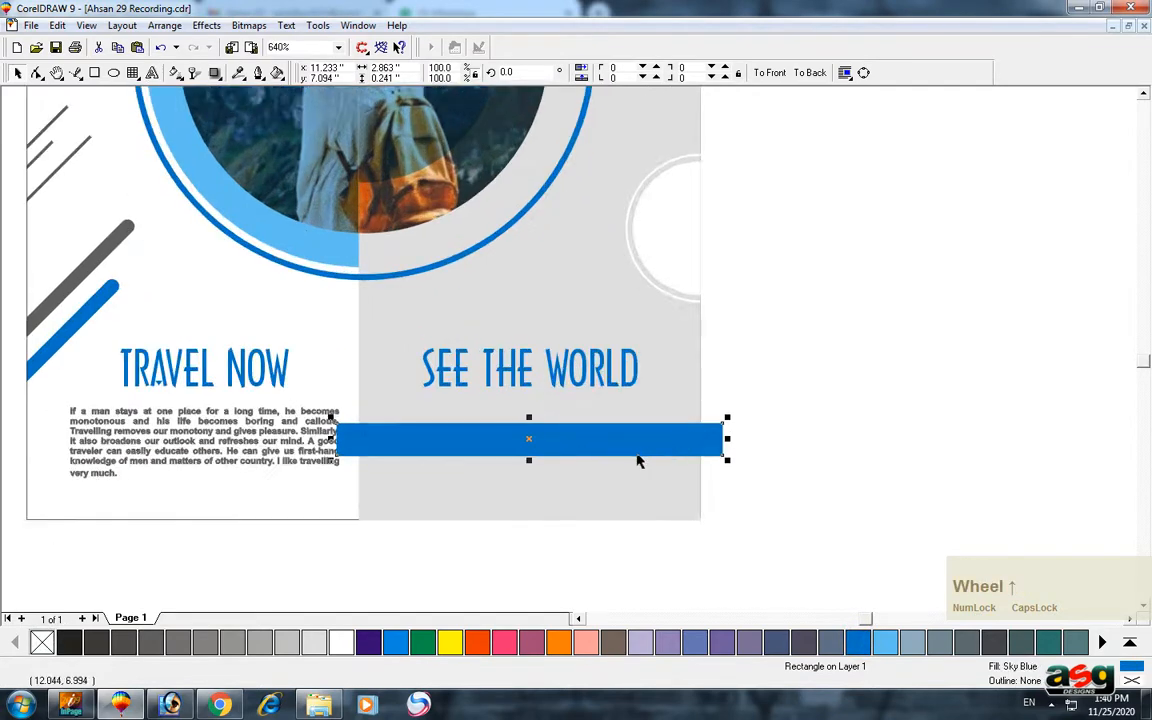
key(q)
click(583, 412)
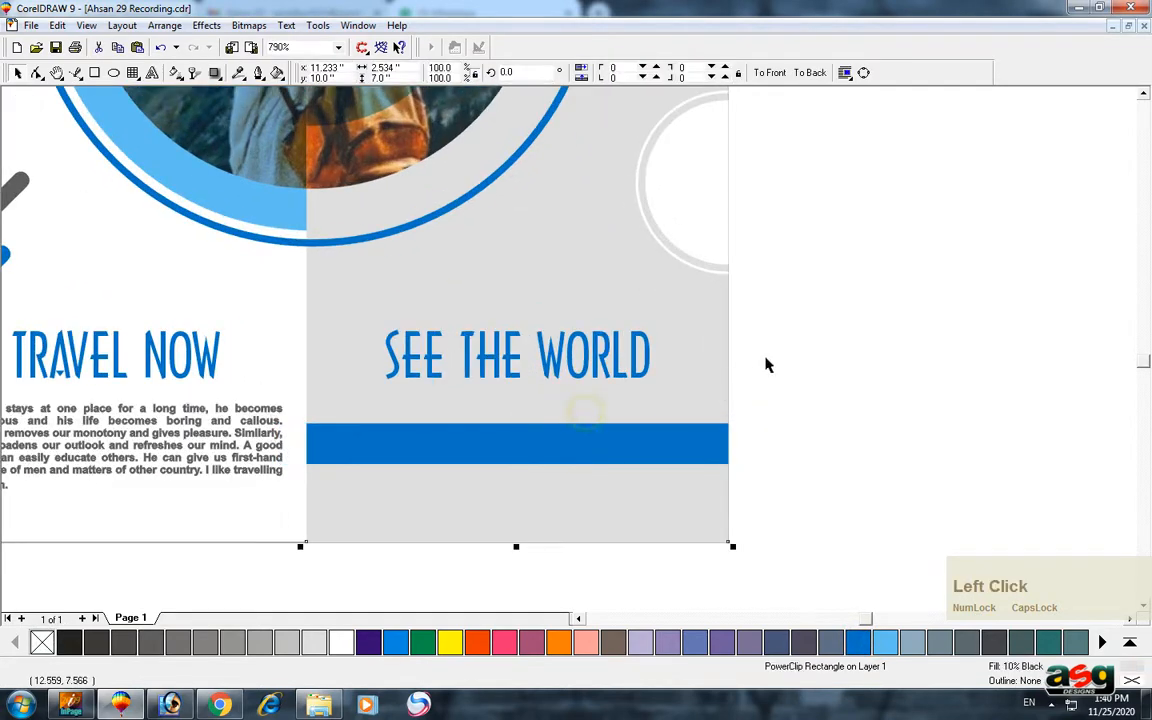
Copy the TRAVEL SALE text from above the photo onto the blue bar below SEE THE WORLD.
scroll(394, 312, down, 5)
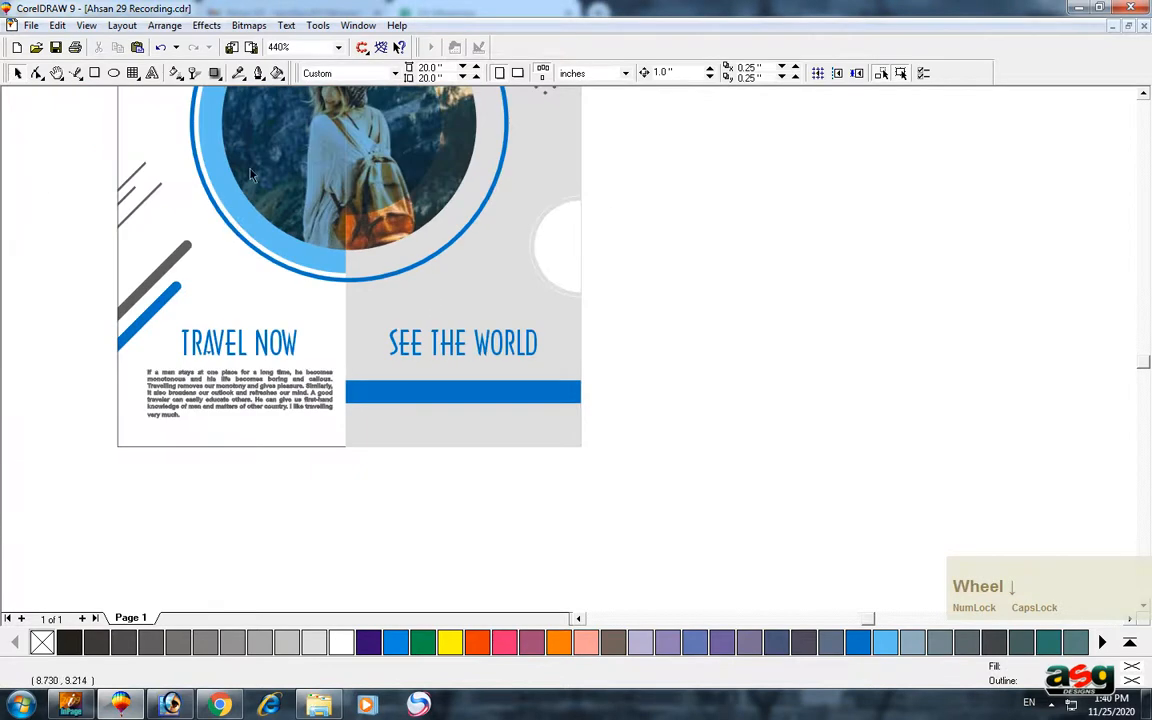
scroll(208, 206, down, 4)
drag(110, 158, 357, 440)
right_click(357, 440)
scroll(421, 461, up, 4)
key(space)
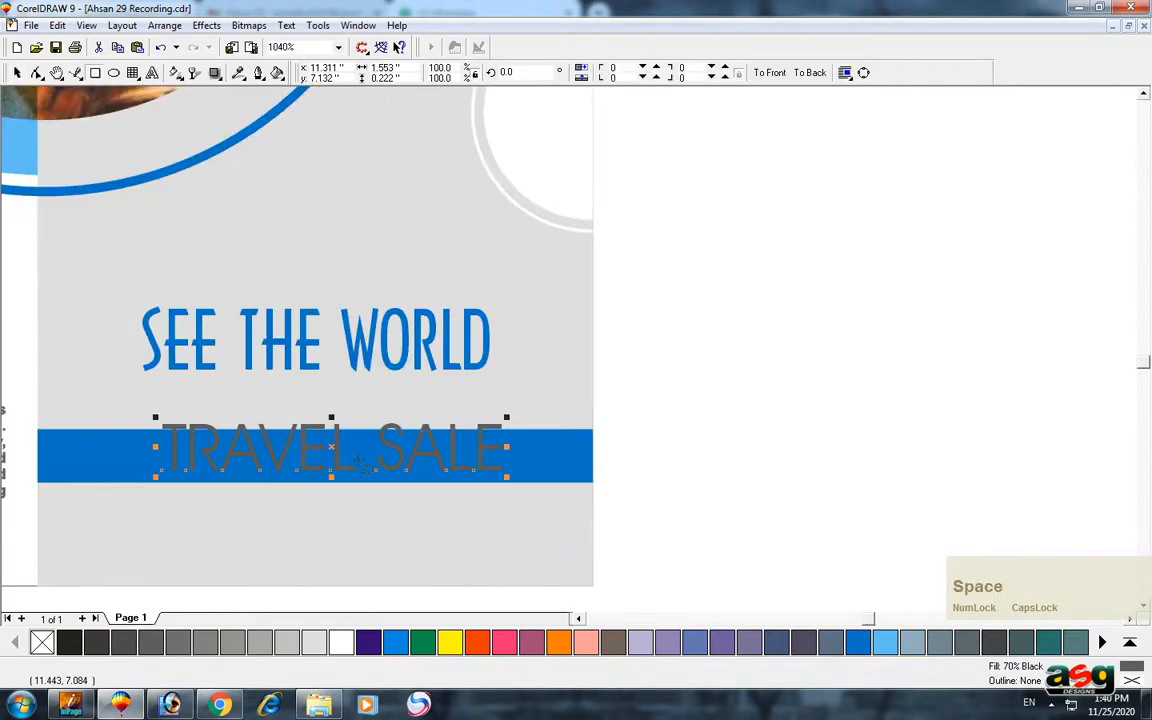
key(F8)
key(ctrl+a)
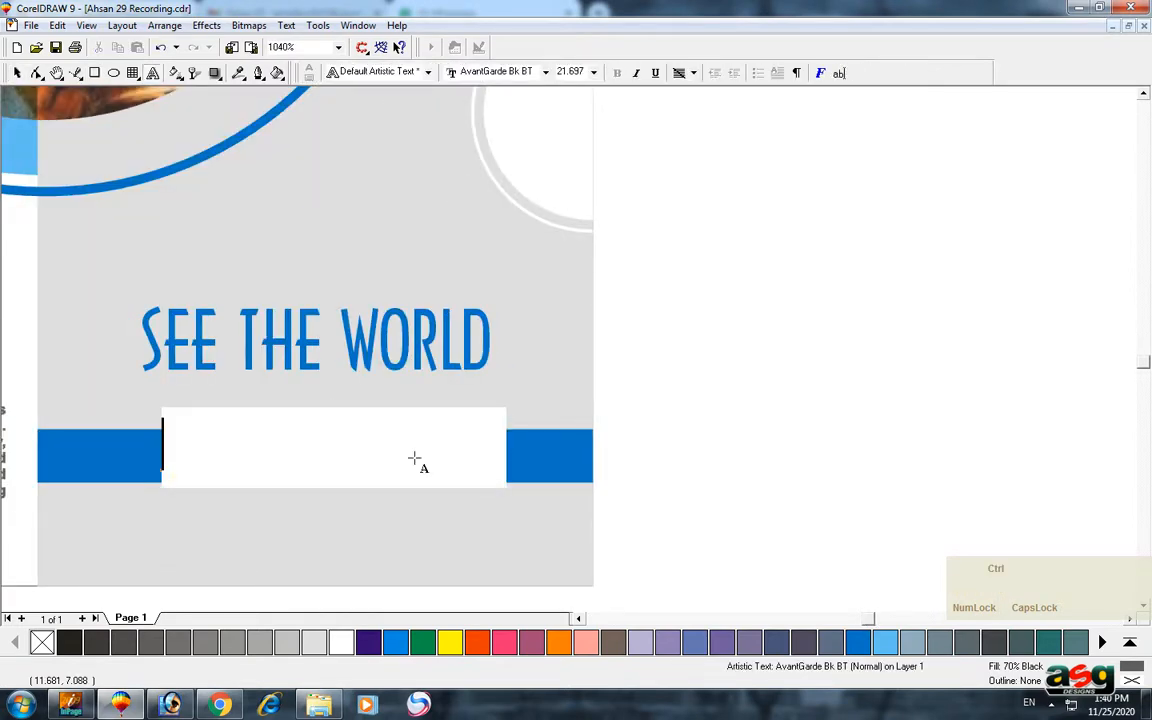
text(WWW)
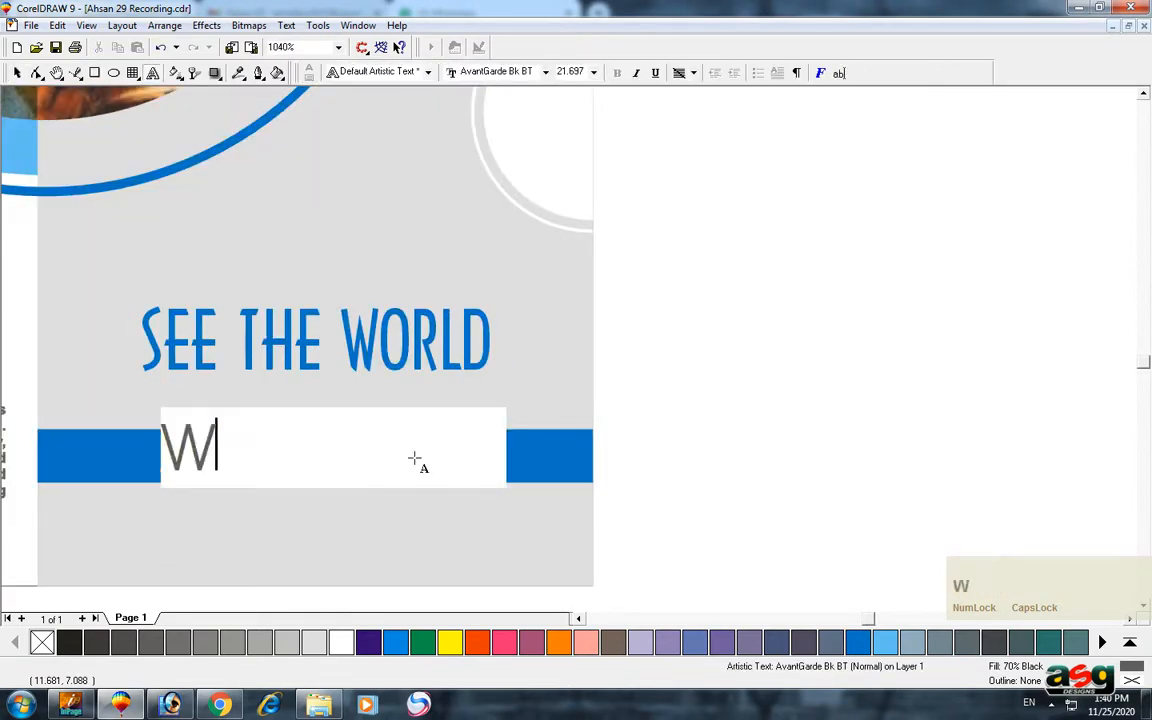
key(Caps_Lock)
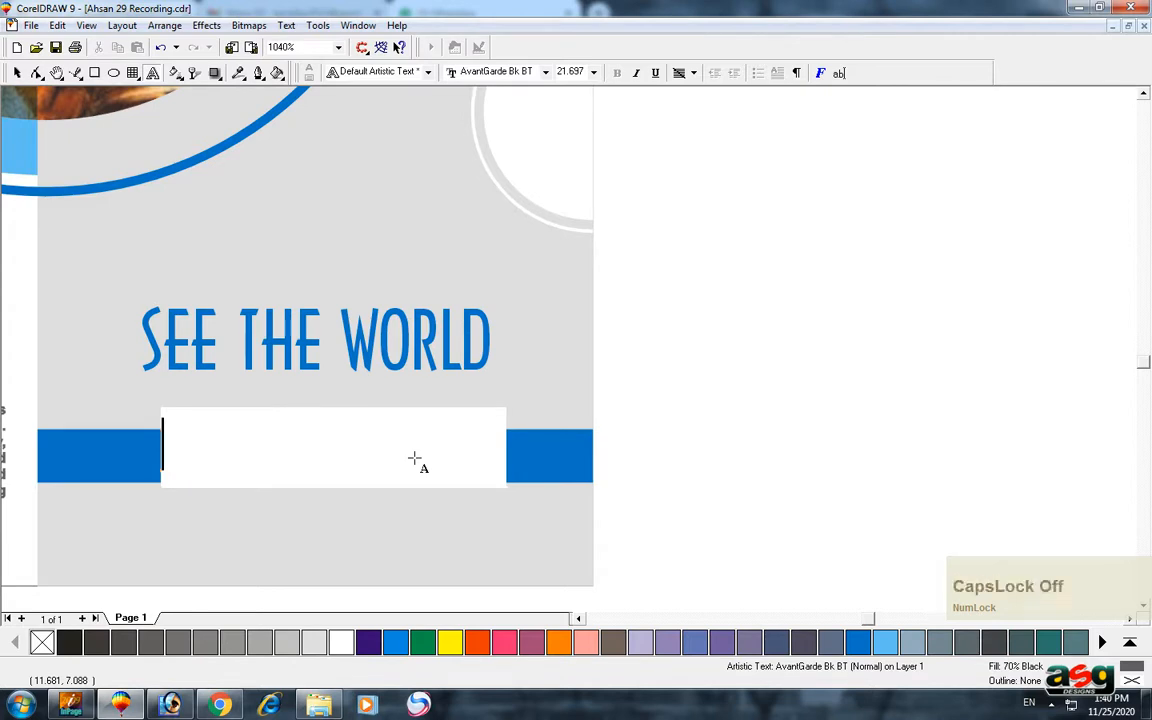
text(www.)
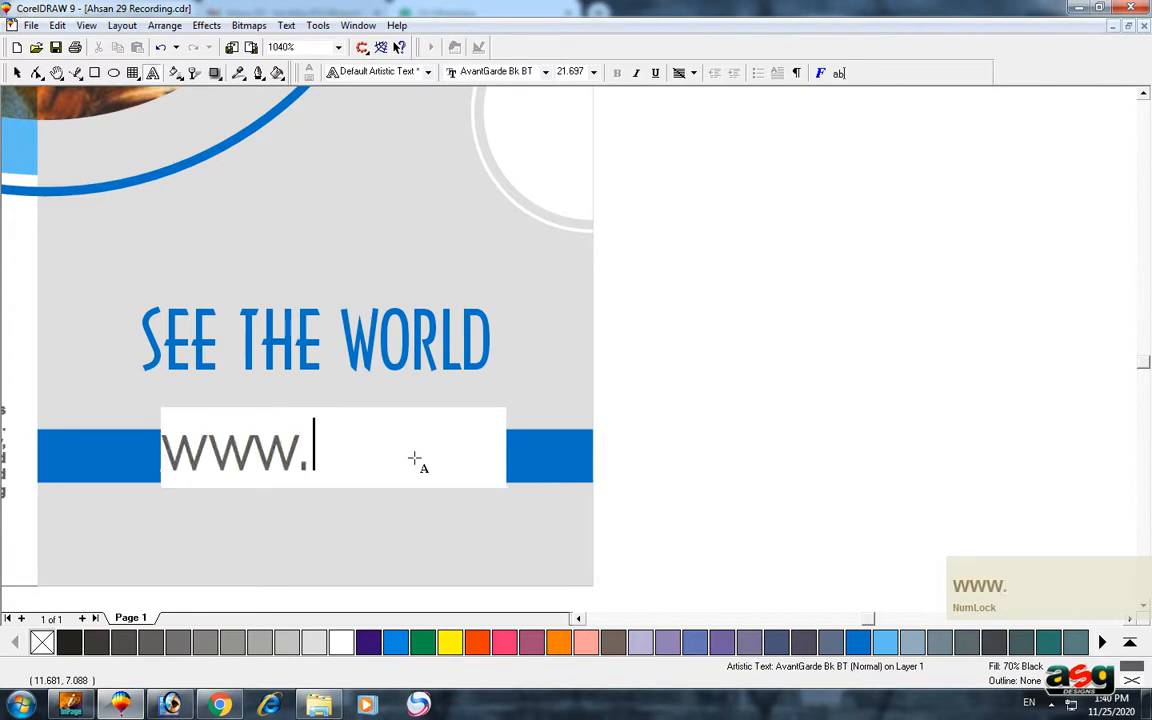
text(itc)
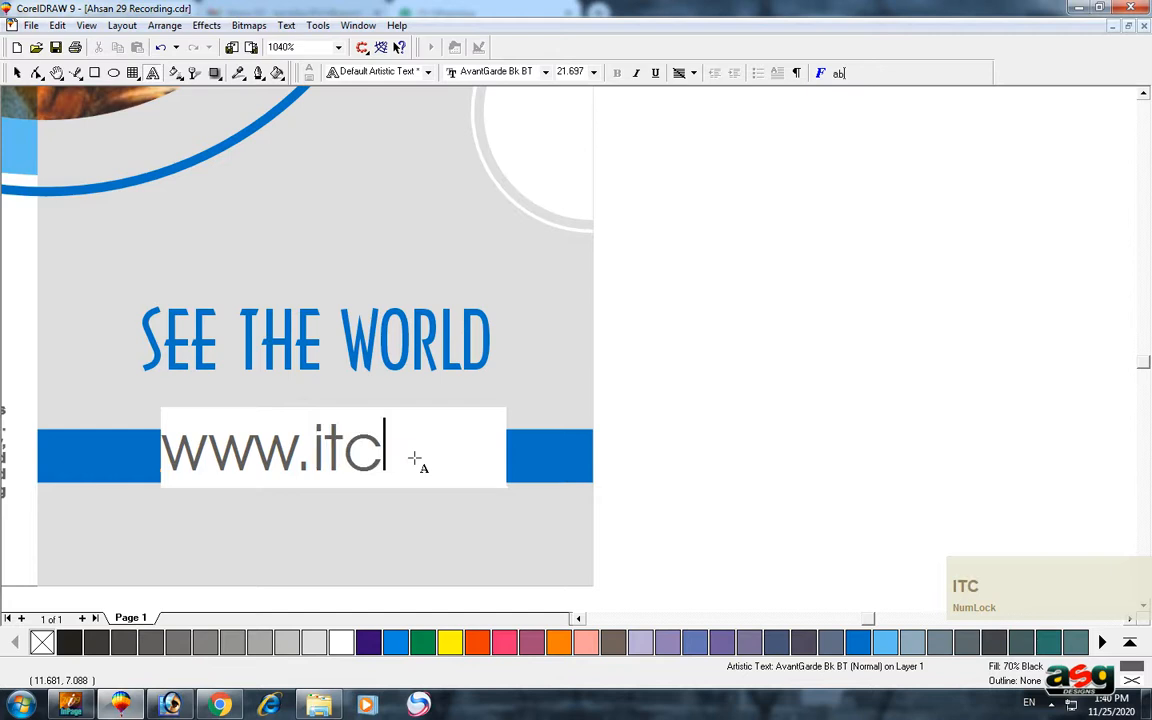
key(BackSpace)
text(a)
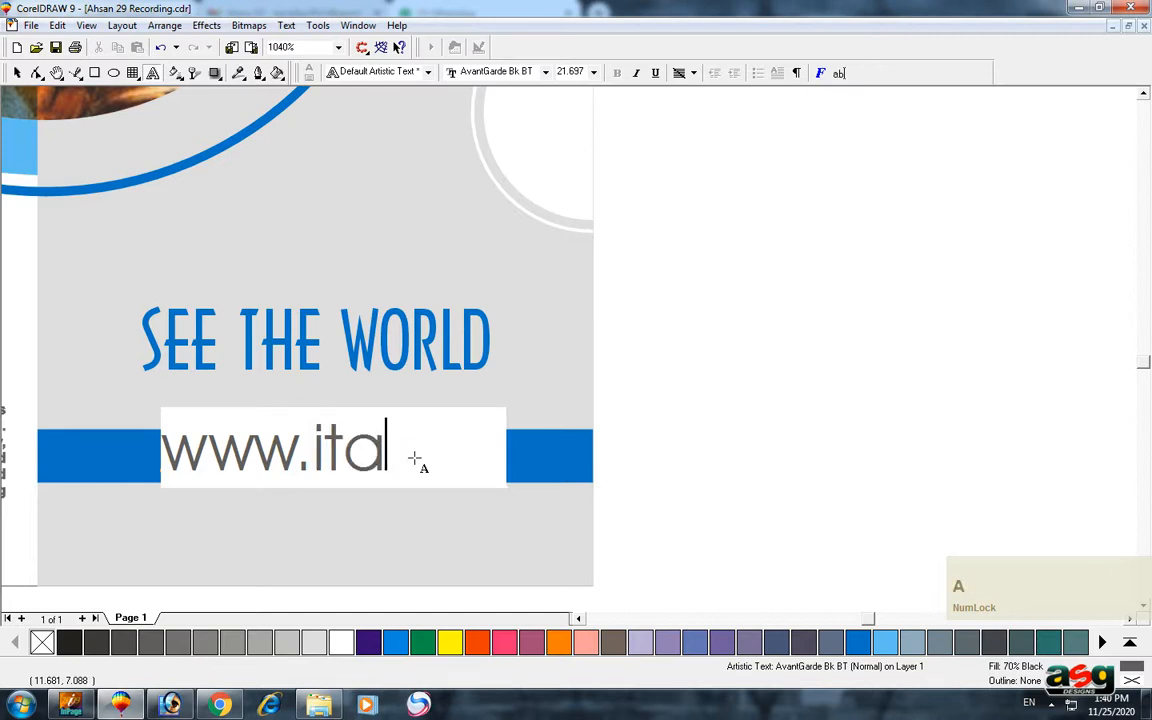
text(.com)
key(ctrl+space)
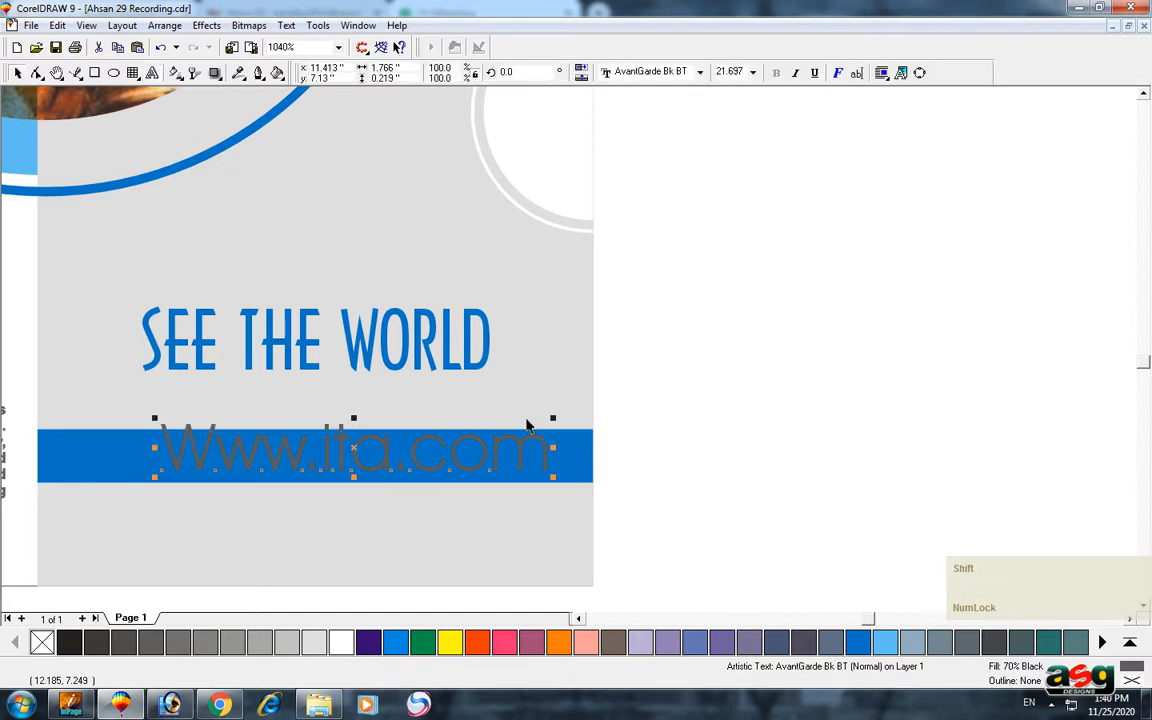
Shrink the web address to about 1.16" wide, centre it on the blue bar and fill it with White.
drag(550, 411, 486, 426)
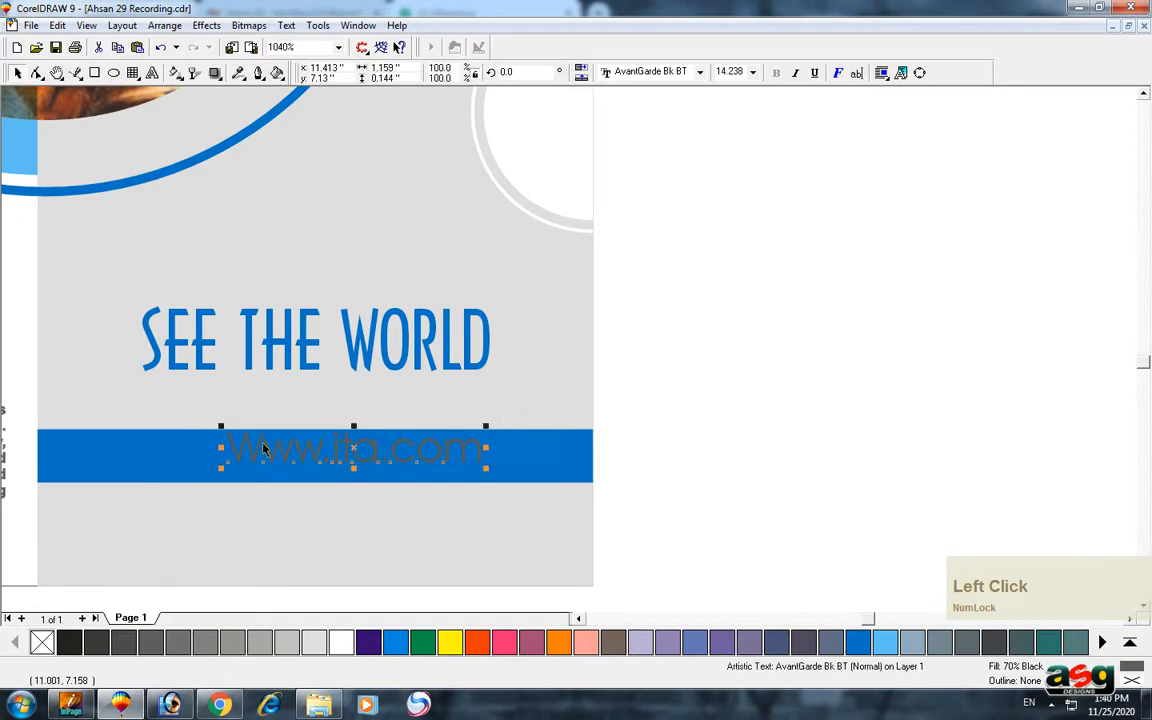
shift+click(488, 458)
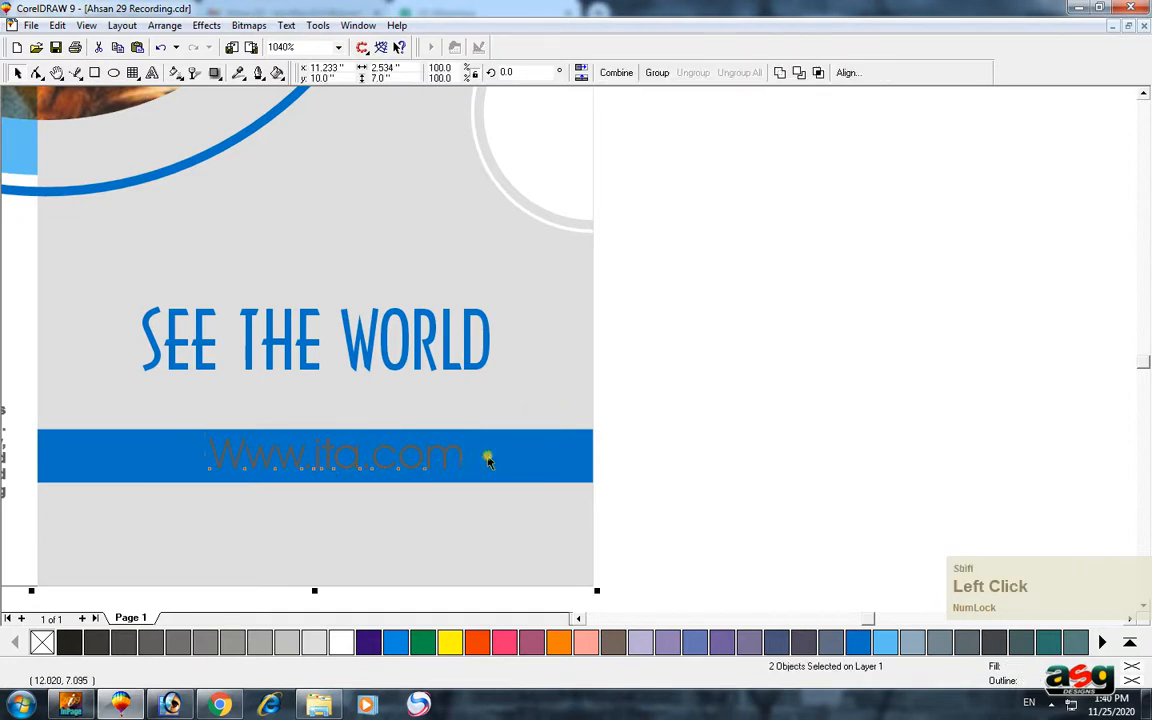
key(c)
shift+click(488, 460)
click(342, 643)
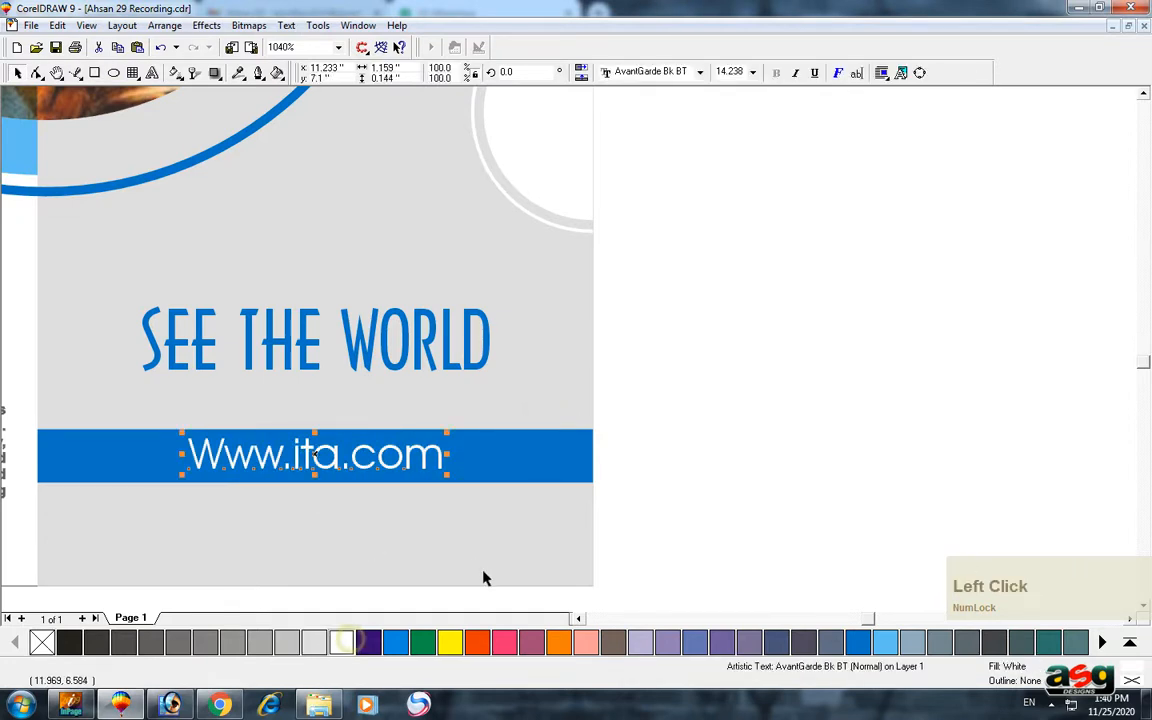
Remove the black outline from the flyer's white background rectangle.
click(22, 495)
key(shift+F2)
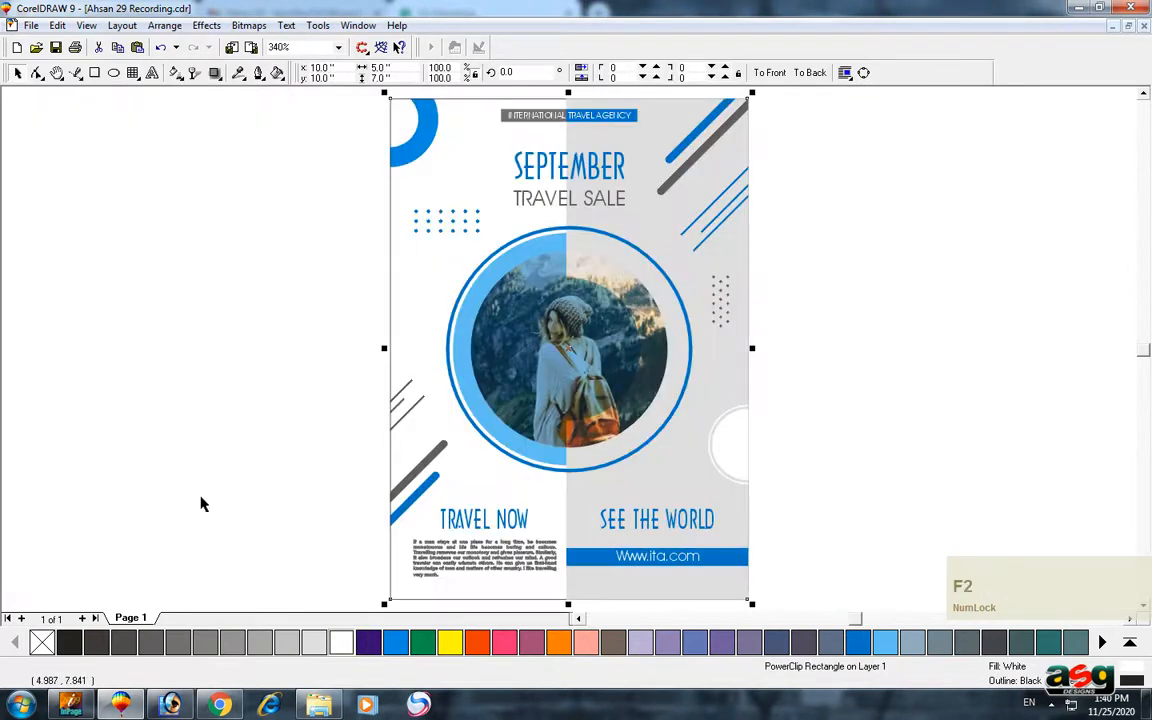
click(200, 495)
click(234, 439)
key(alt+Down)
key(alt+Down)
key(alt+Down)
click(290, 504)
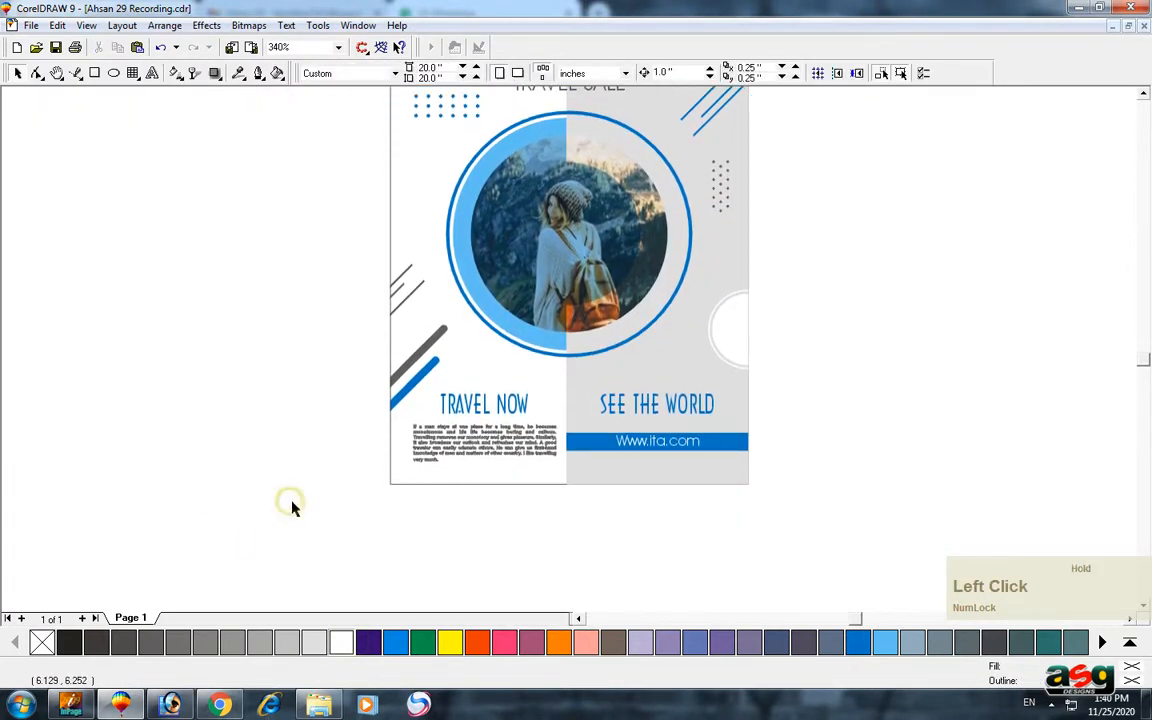
scroll(290, 504, down, 1)
click(380, 262)
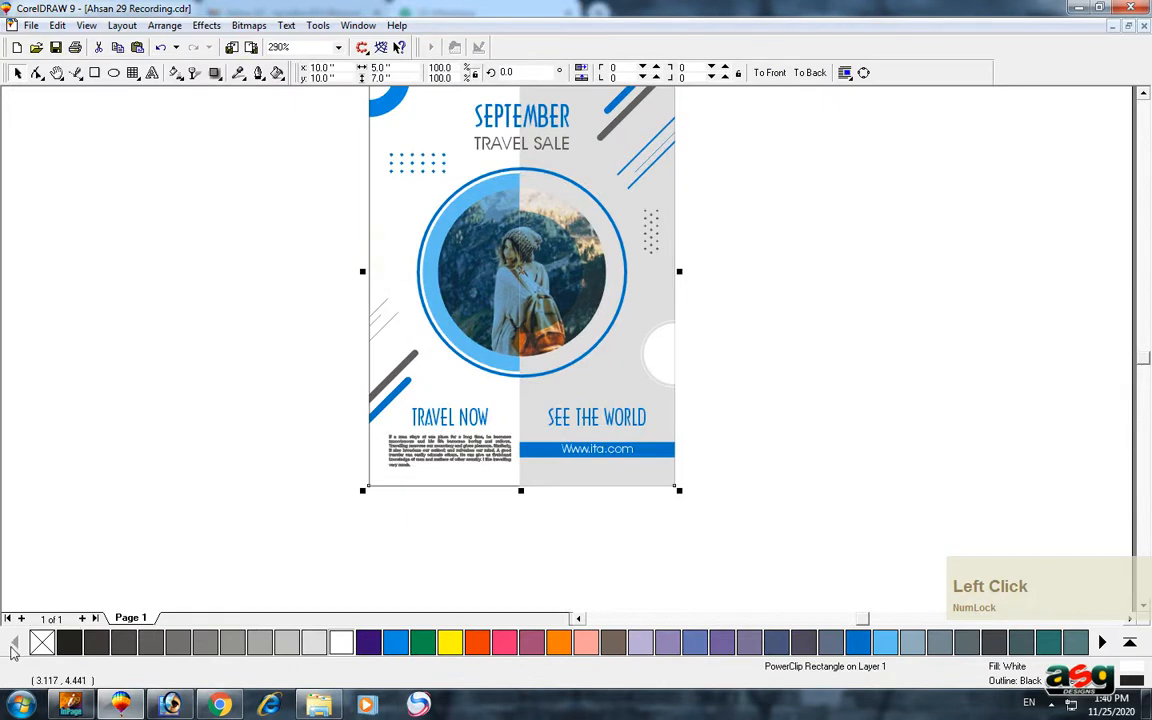
key(shift+F2)
click(128, 478)
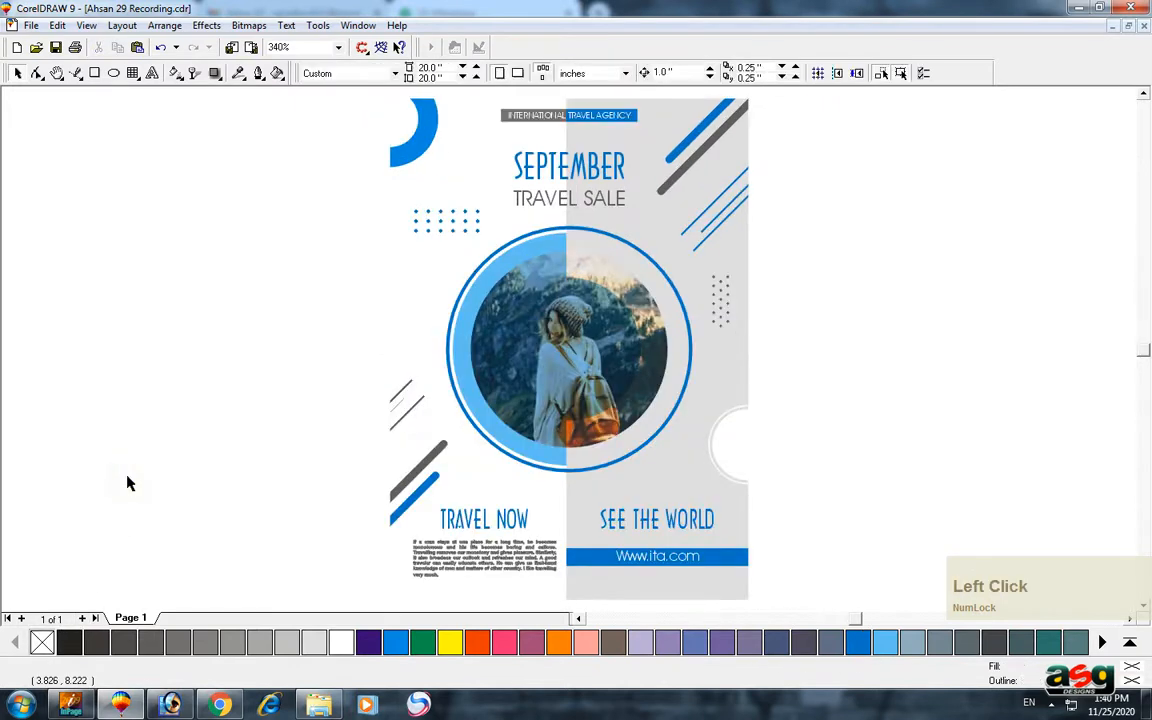
Add a page-sized 20" by 20" rectangle behind the flyer and fill it with 80% Black.
double_click(96, 74)
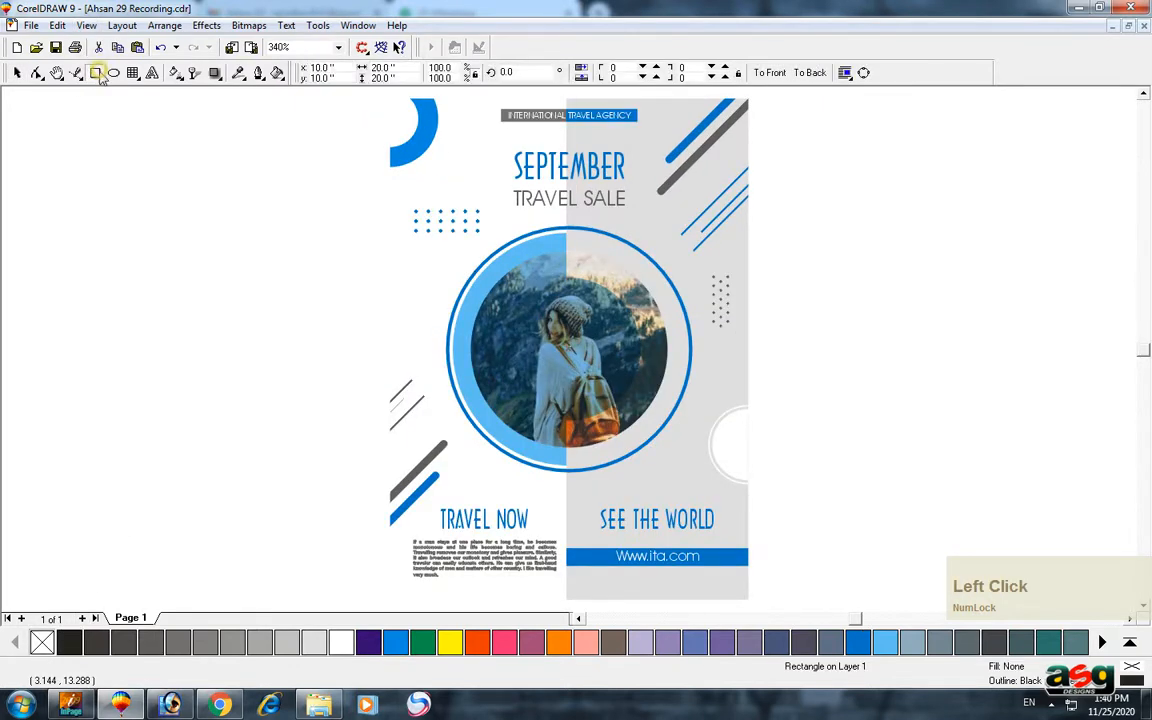
click(124, 644)
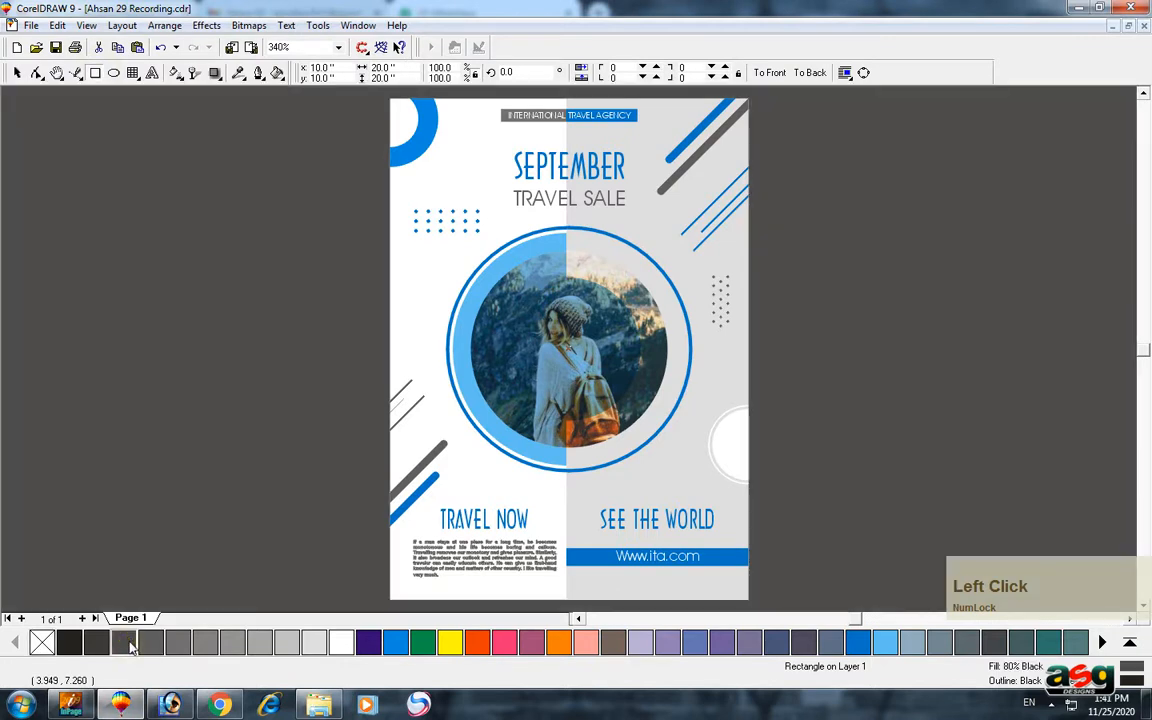
key(shift+F2)
key(space)
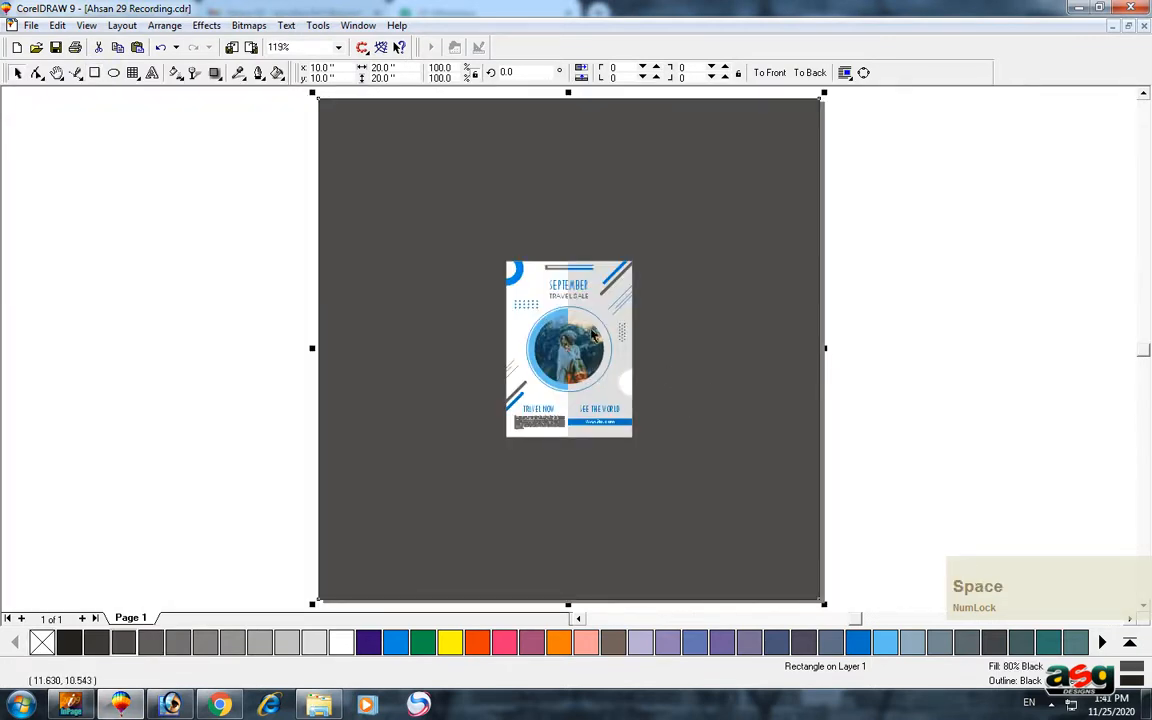
Group all the flyer objects, leaving out the dark page background.
drag(476, 237, 694, 494)
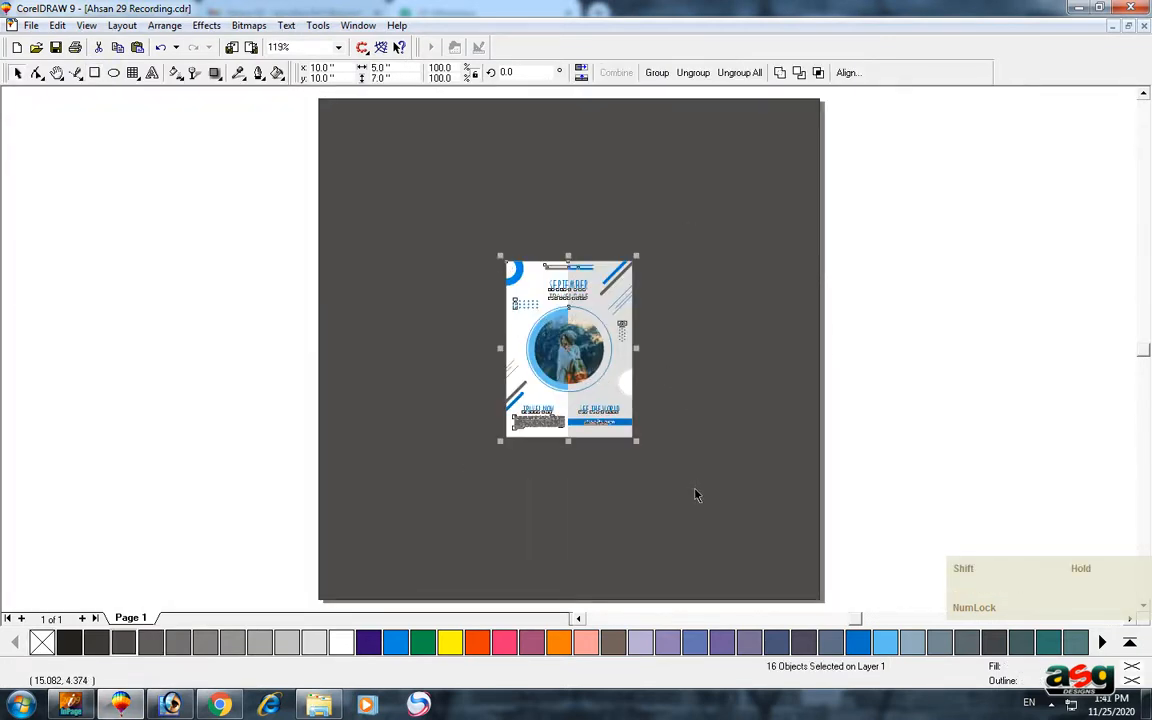
key(shift+F2)
key(ctrl+g)
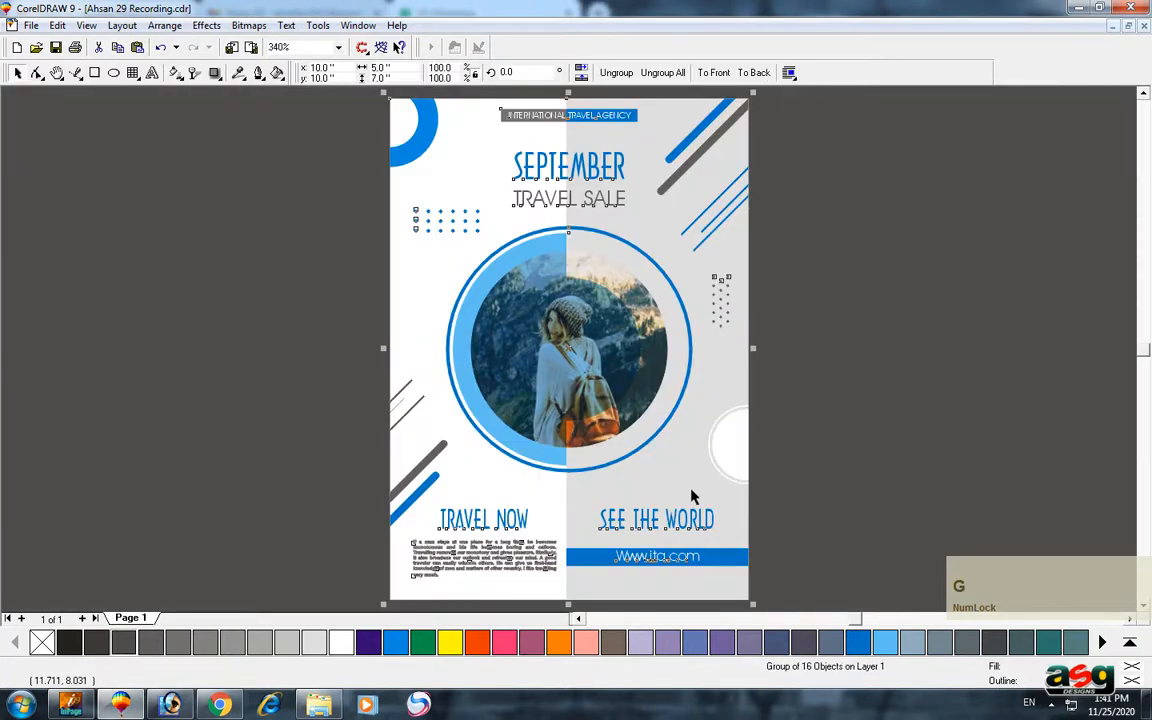
Preview the flyer on its dark background in full screen.
key(F9)
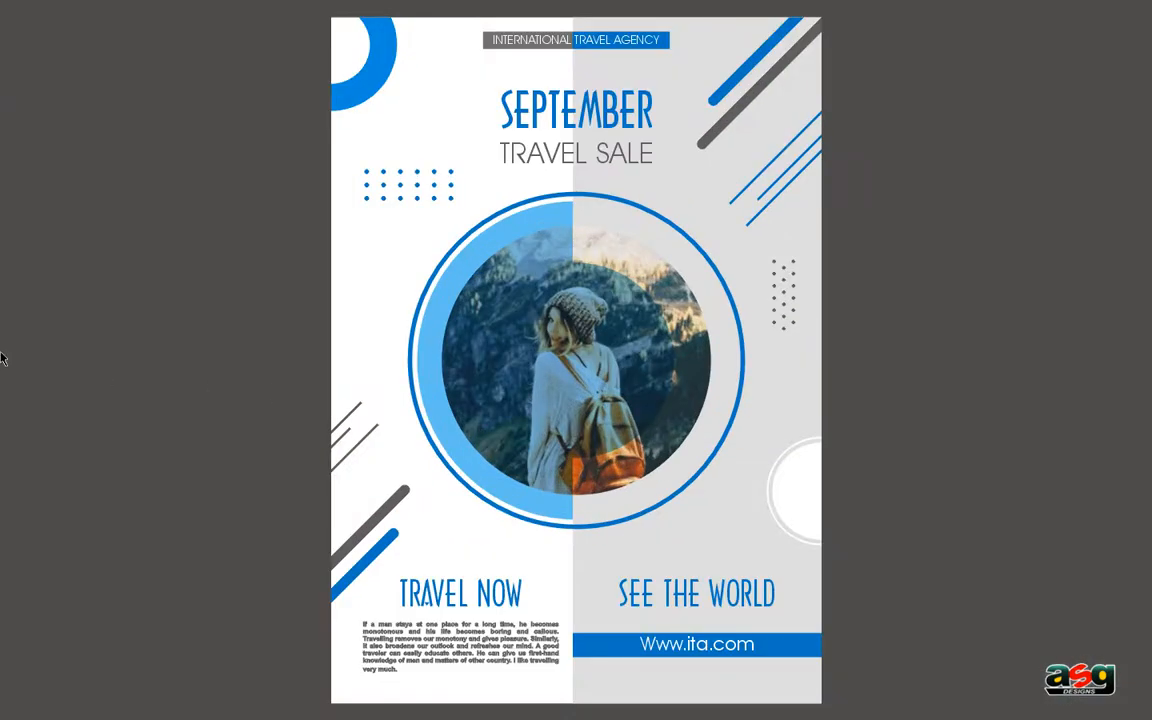
click(156, 321)
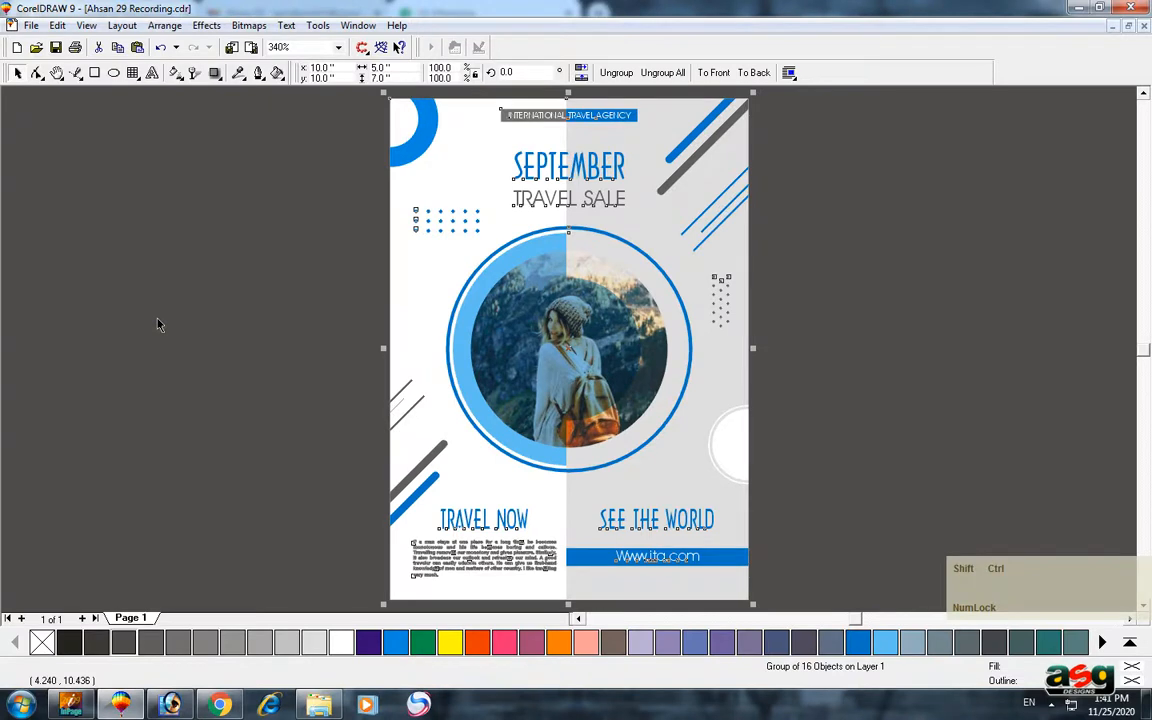
click(167, 262)
key(p)
Ungroup the flyer and send the blue ring around the photo backward, behind the grey half.
click(506, 256)
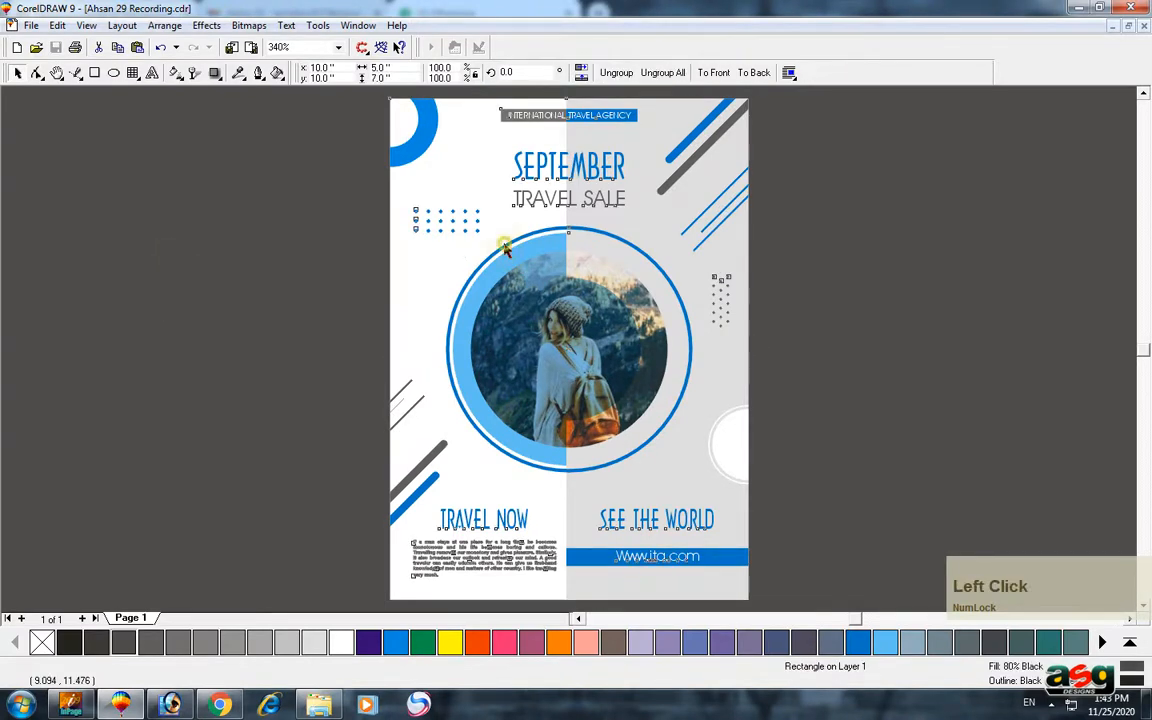
key(ctrl+u)
click(334, 237)
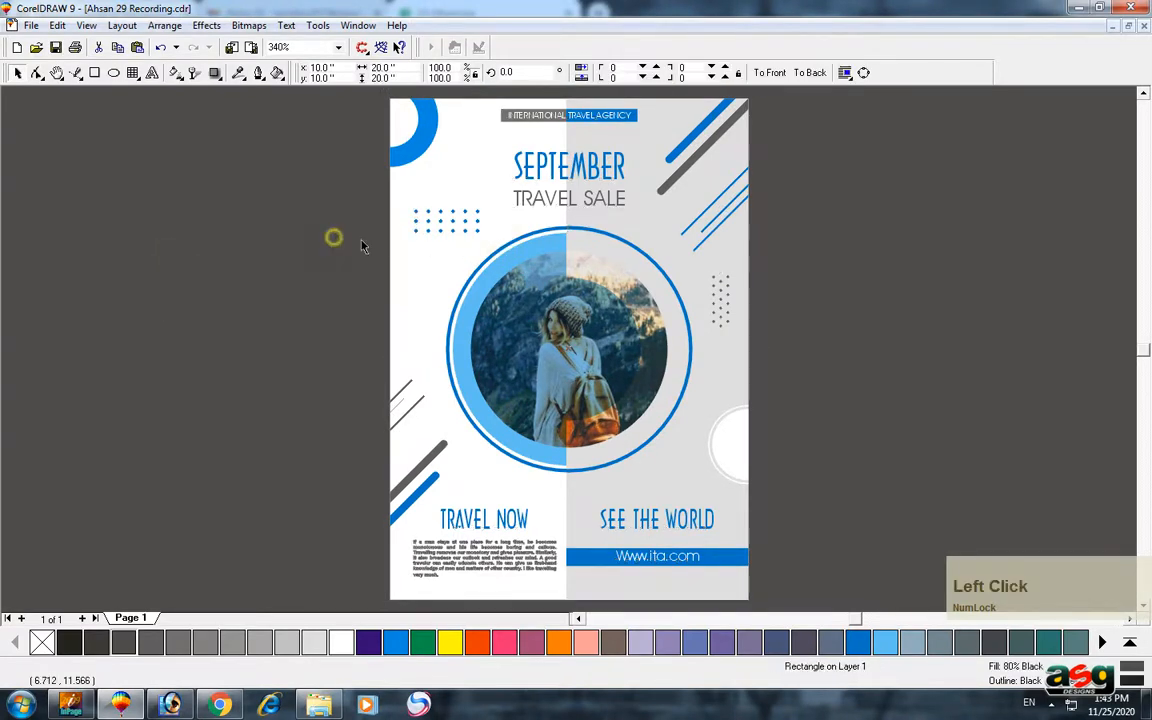
click(478, 258)
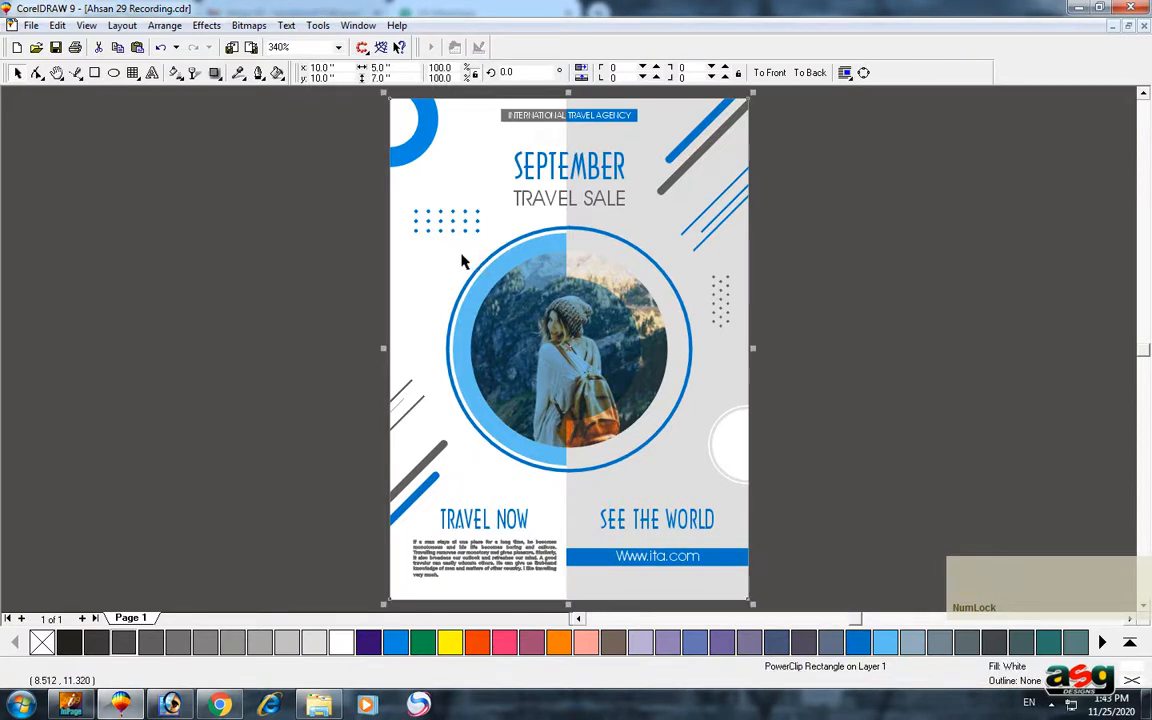
click(483, 268)
key(ctrl+Page_Down)
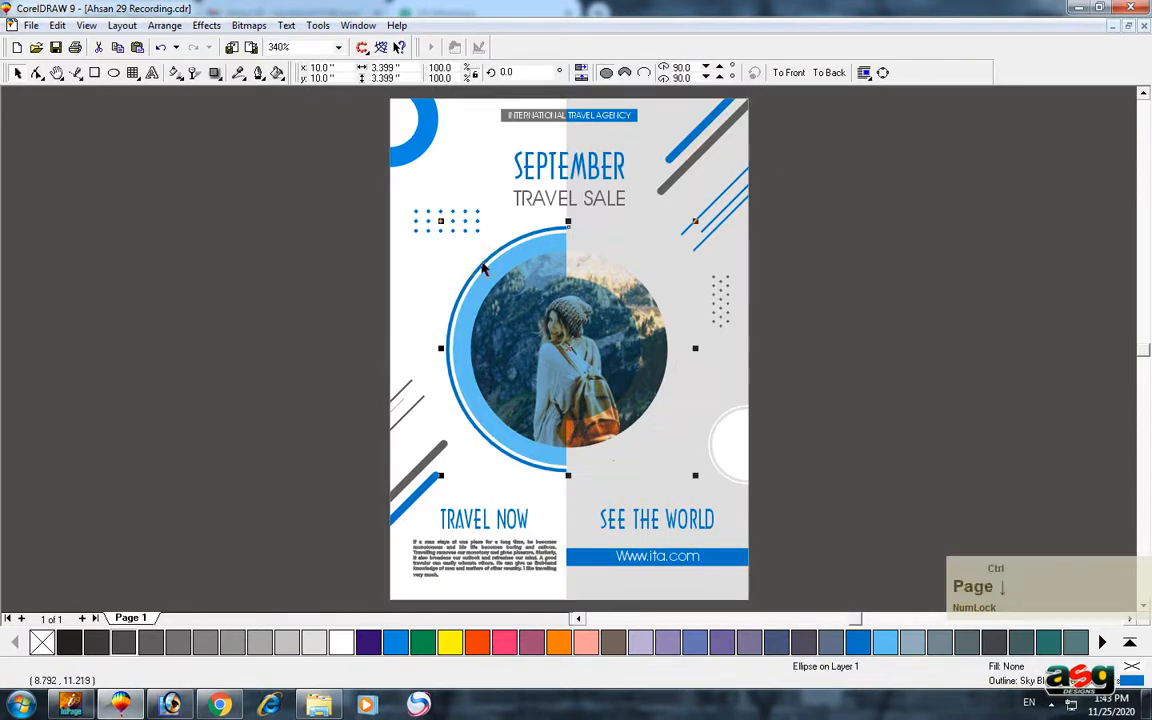
Check the flyer with its half-hidden blue ring in a full-screen preview.
click(319, 280)
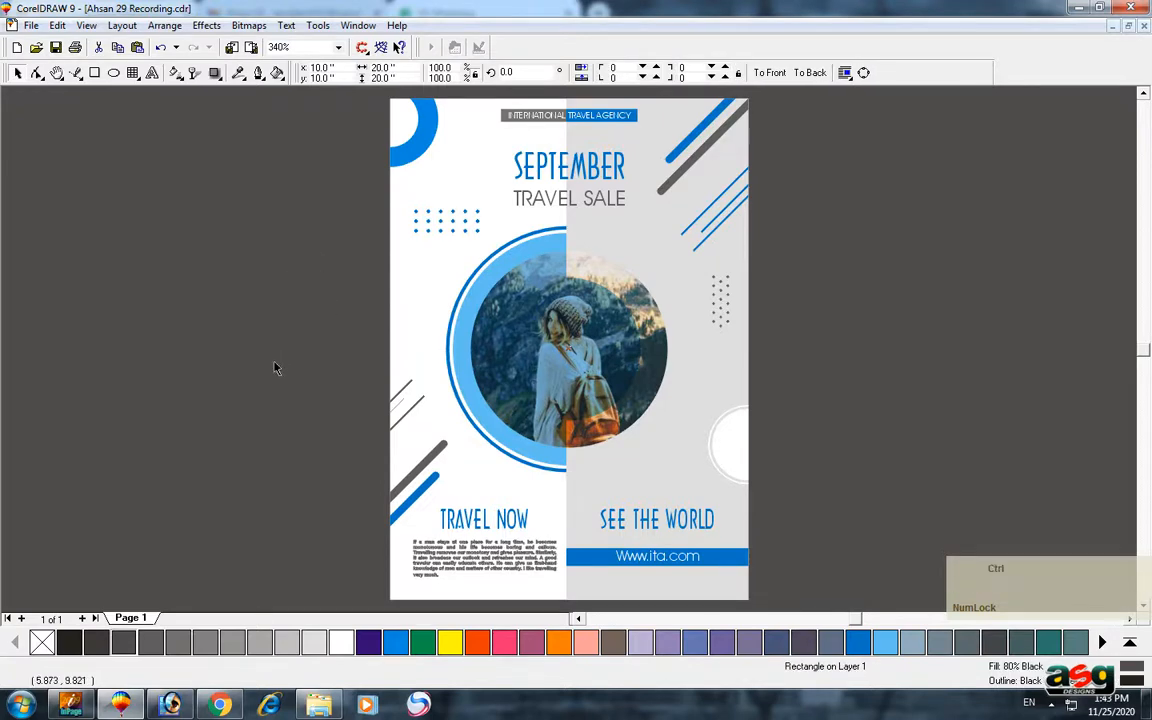
key(p)
key(F9)
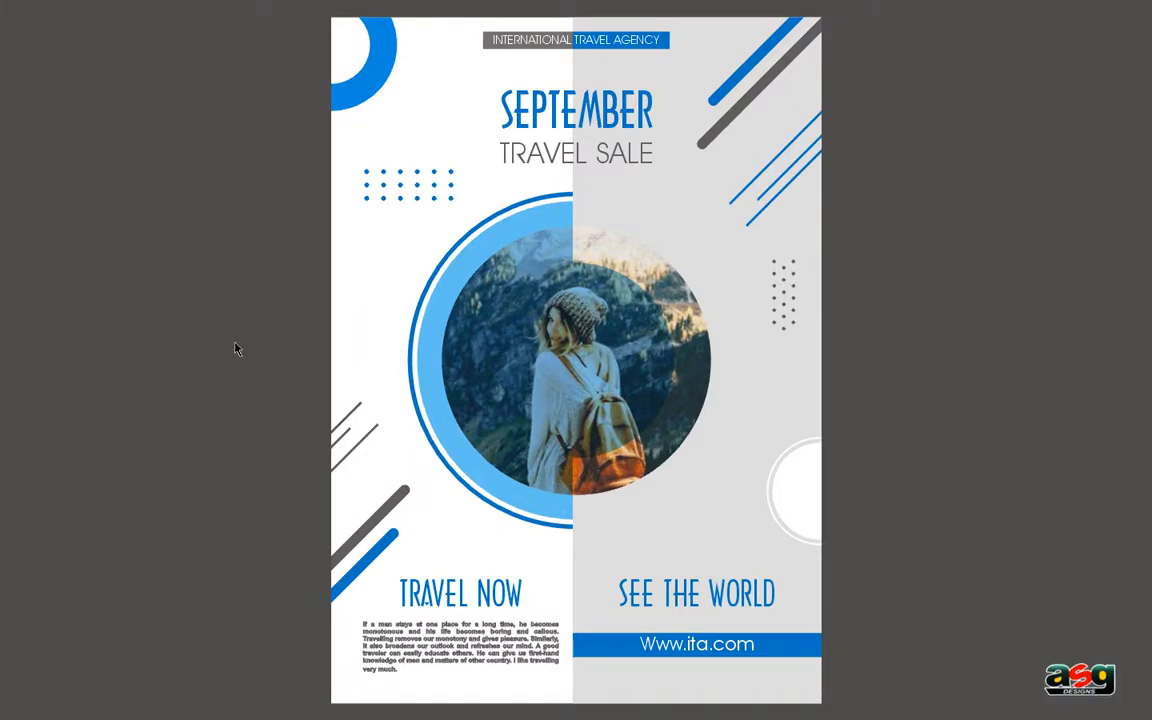
click(236, 342)
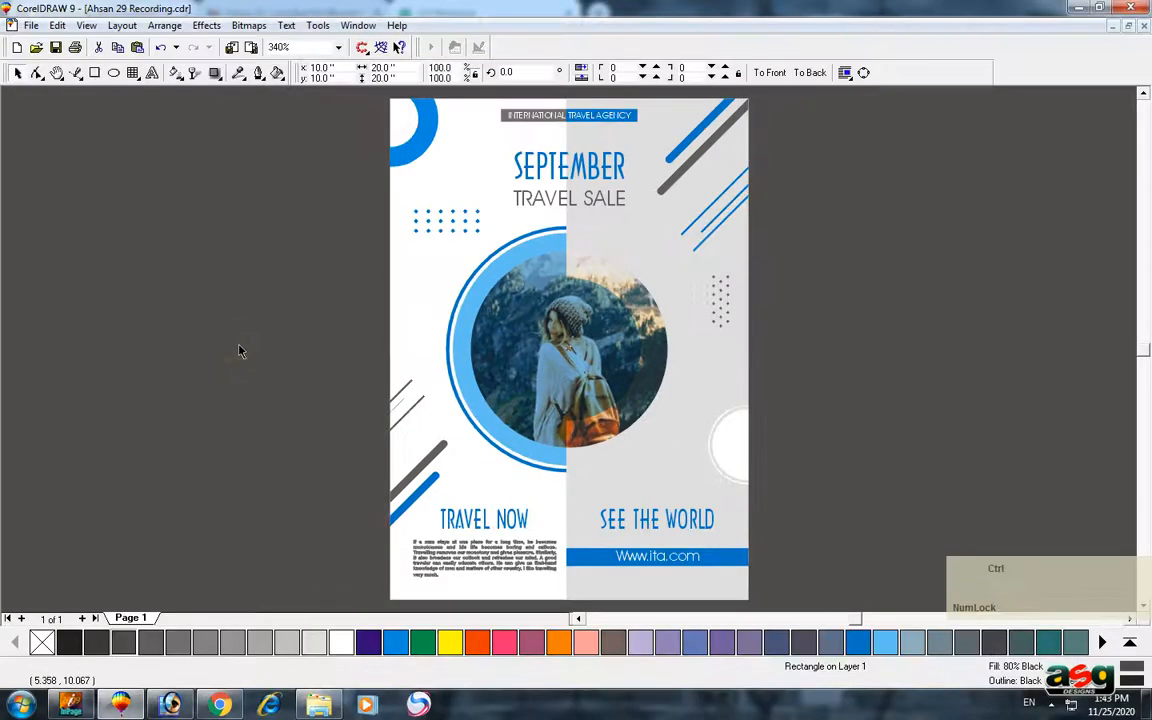